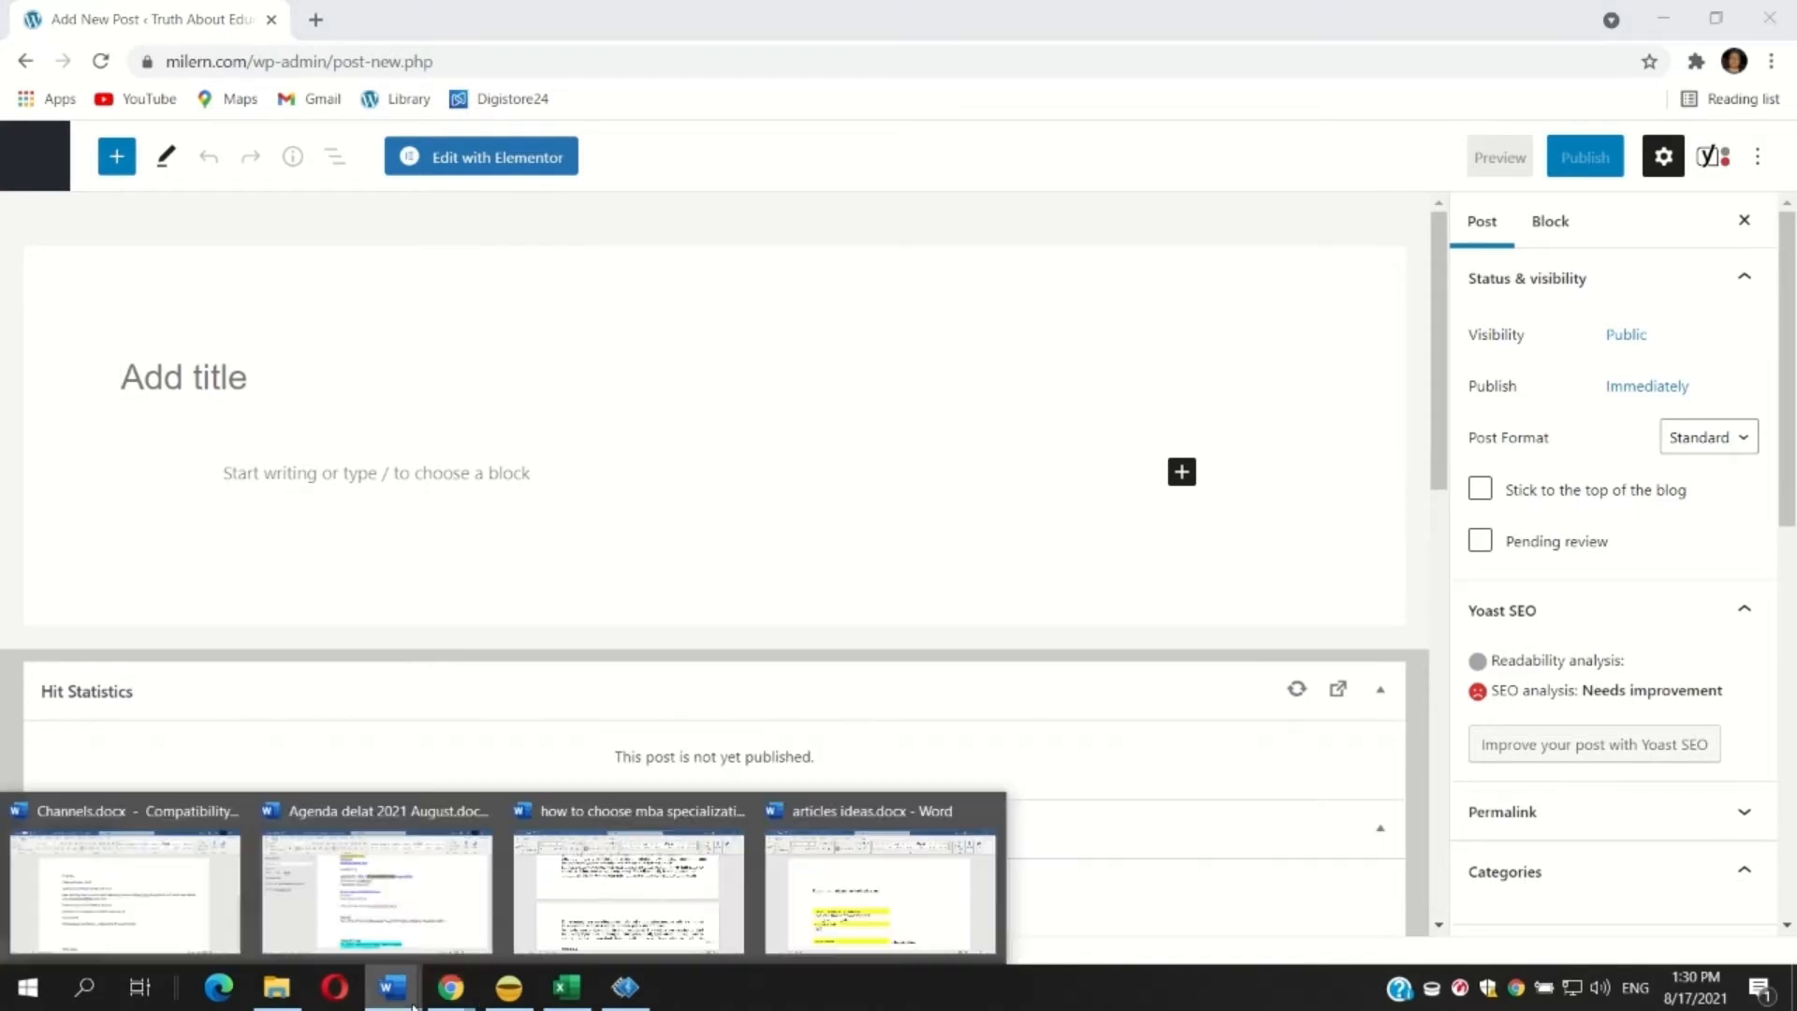
# Switch to the Word document 'how to choose mba specialization' and copy its entire text.
pyautogui.click(612, 884)
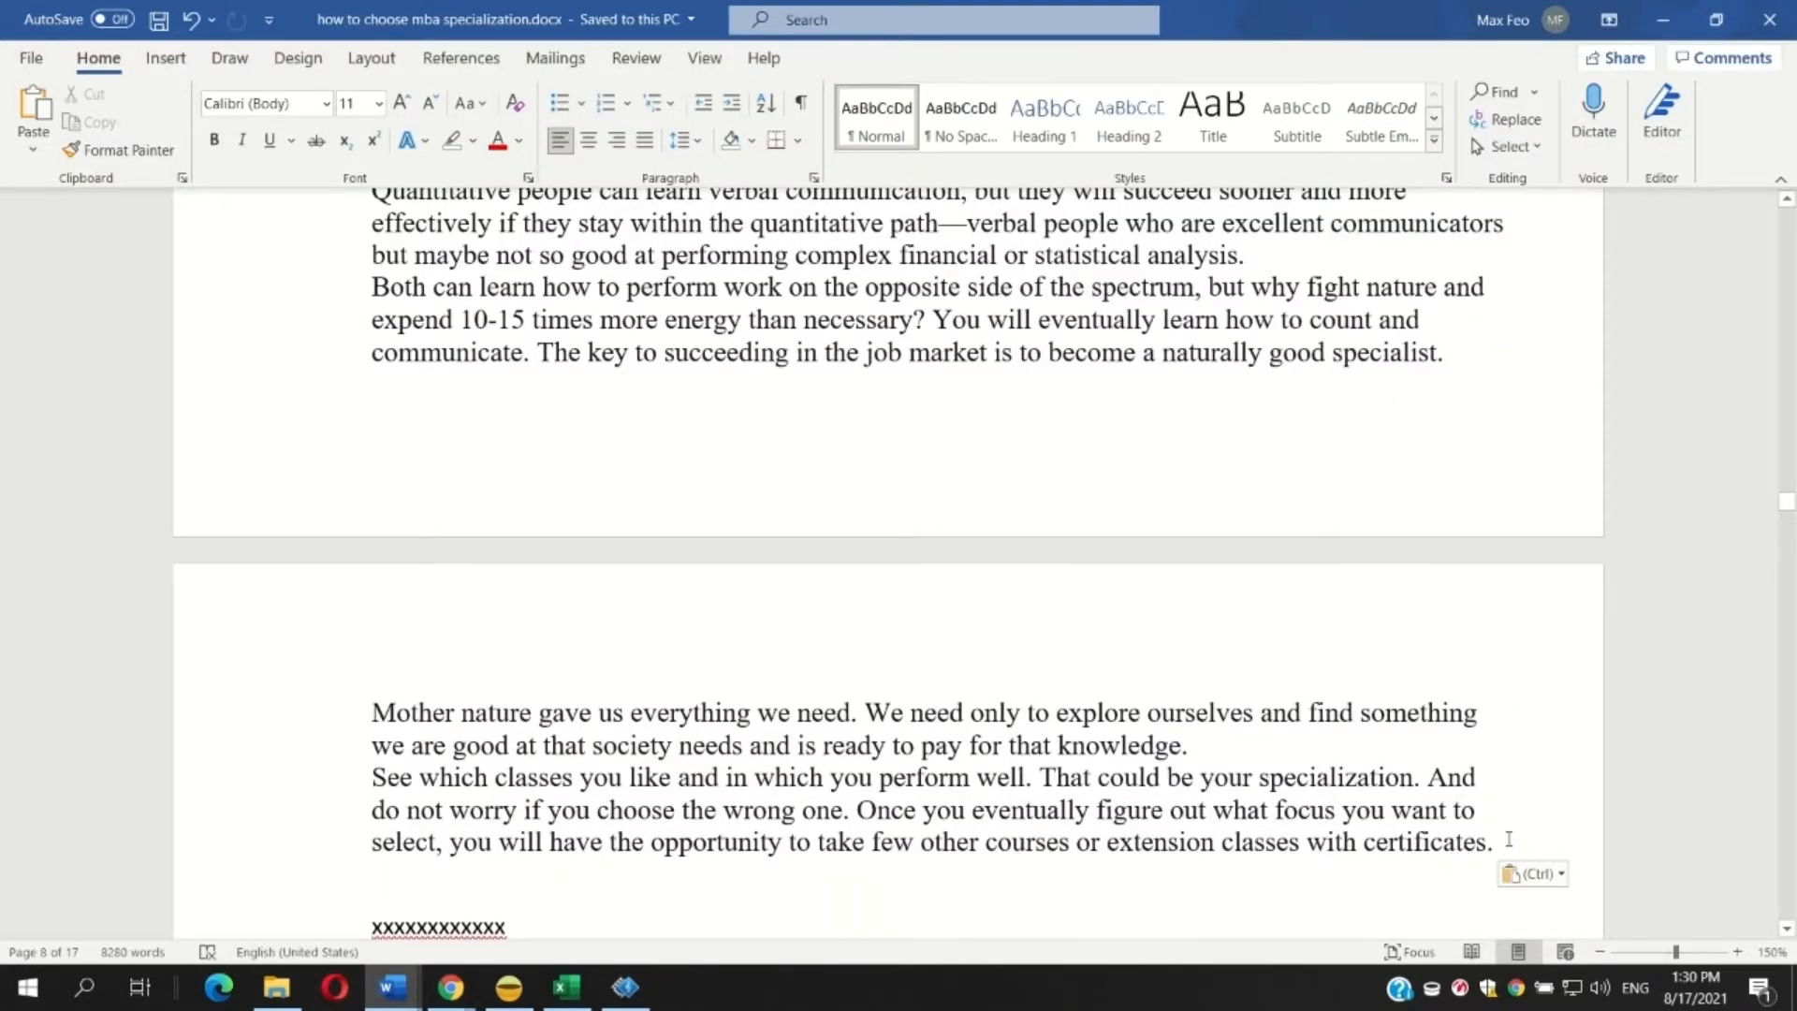
pyautogui.moveTo(1508, 838); pyautogui.dragTo(267, 4)
pyautogui.rightClick(617, 622)
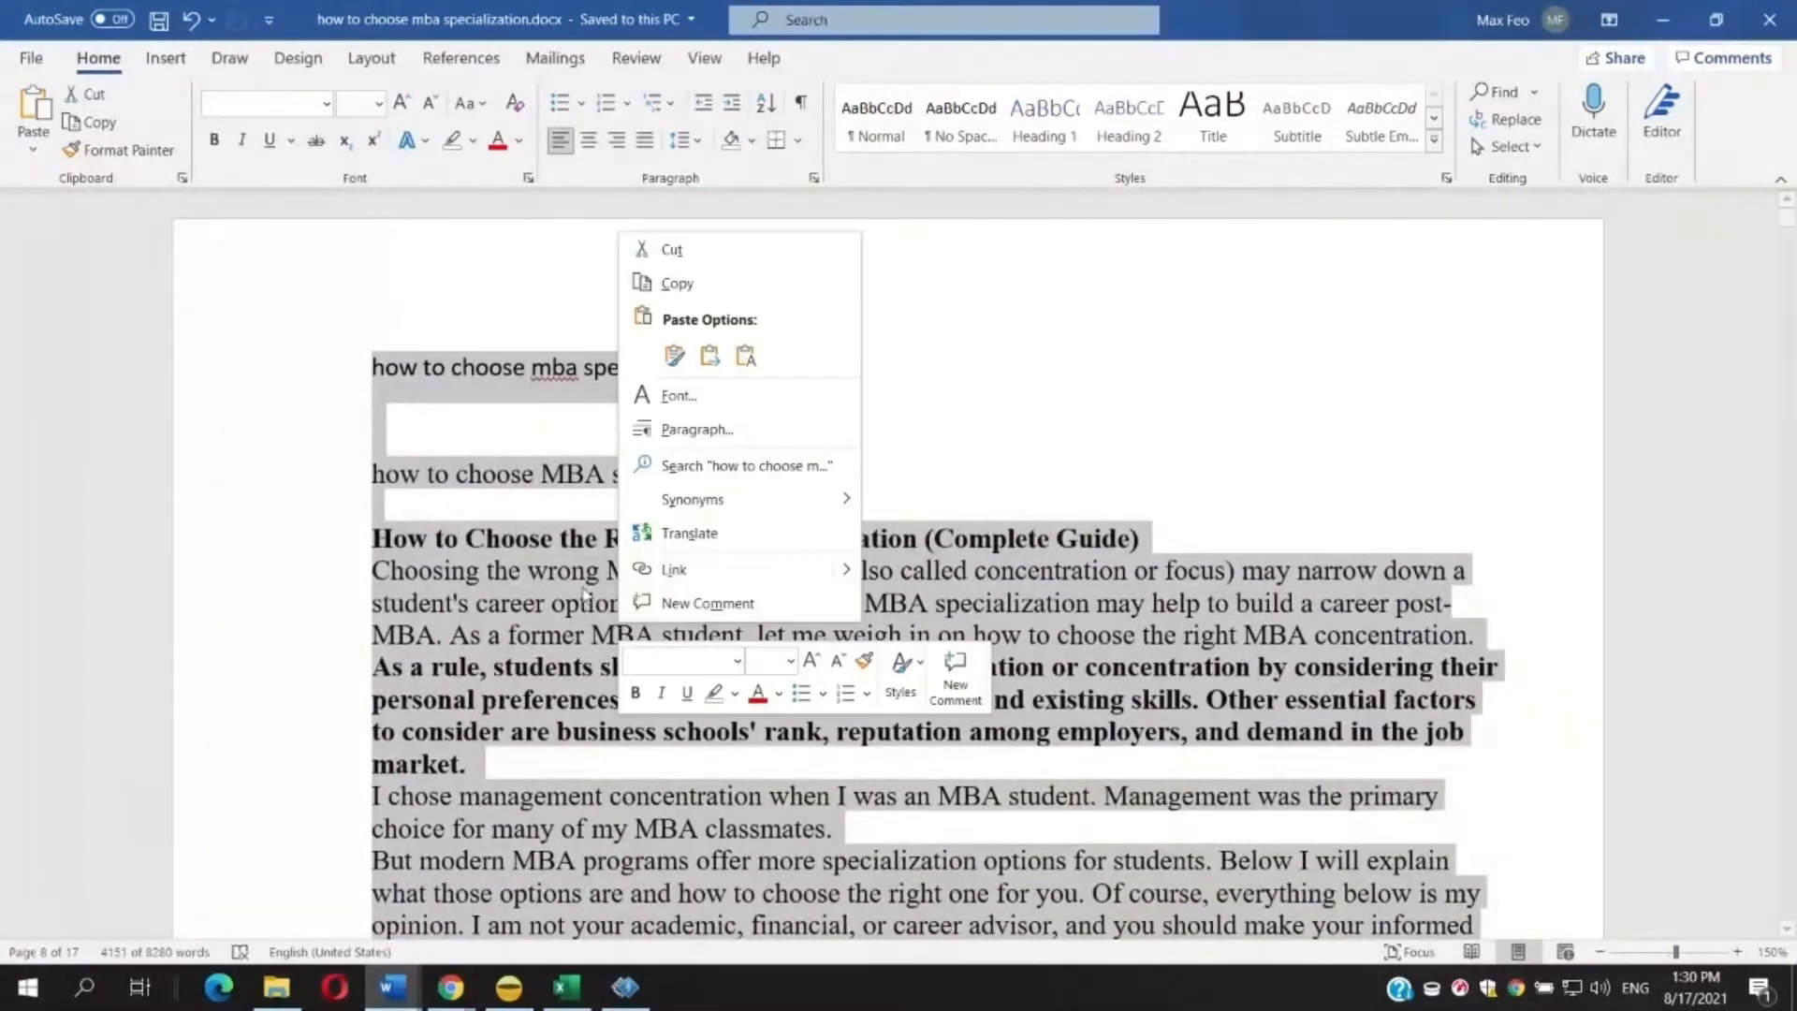
pyautogui.click(708, 291)
pyautogui.click(1662, 19)
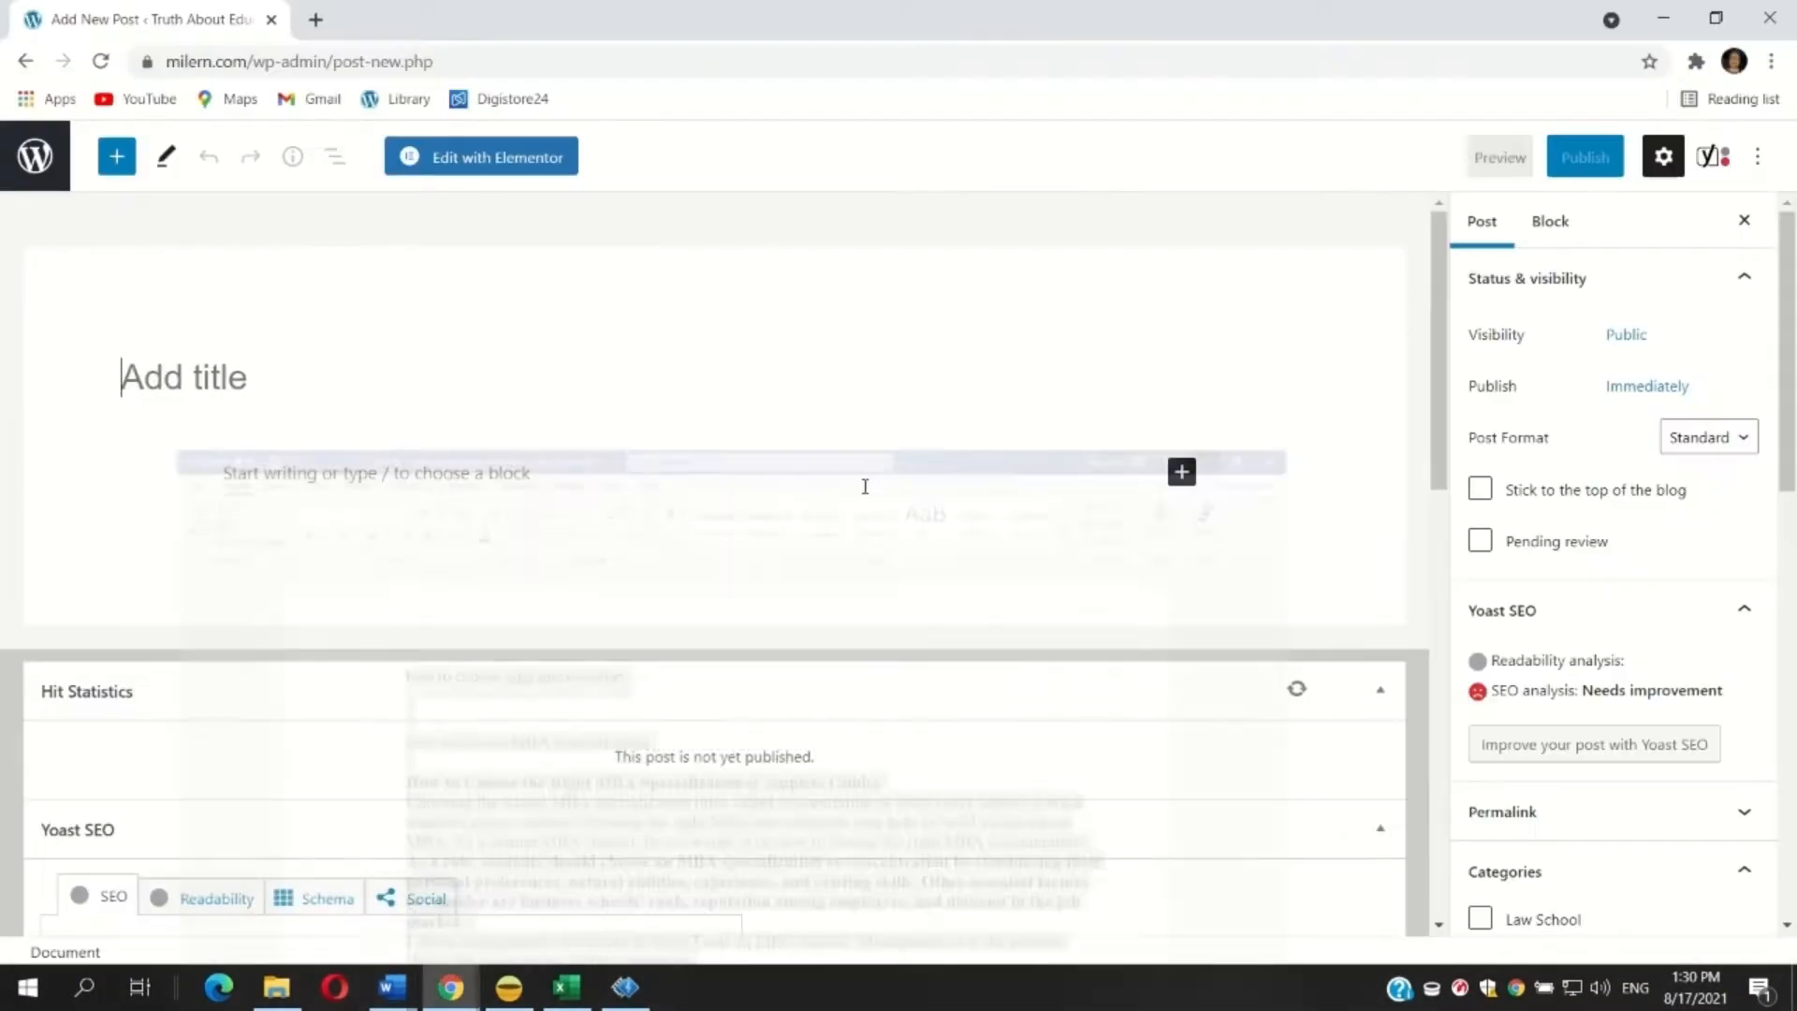
# Paste the copied article into the empty paragraph block of the new WordPress post.
pyautogui.rightClick(259, 475)
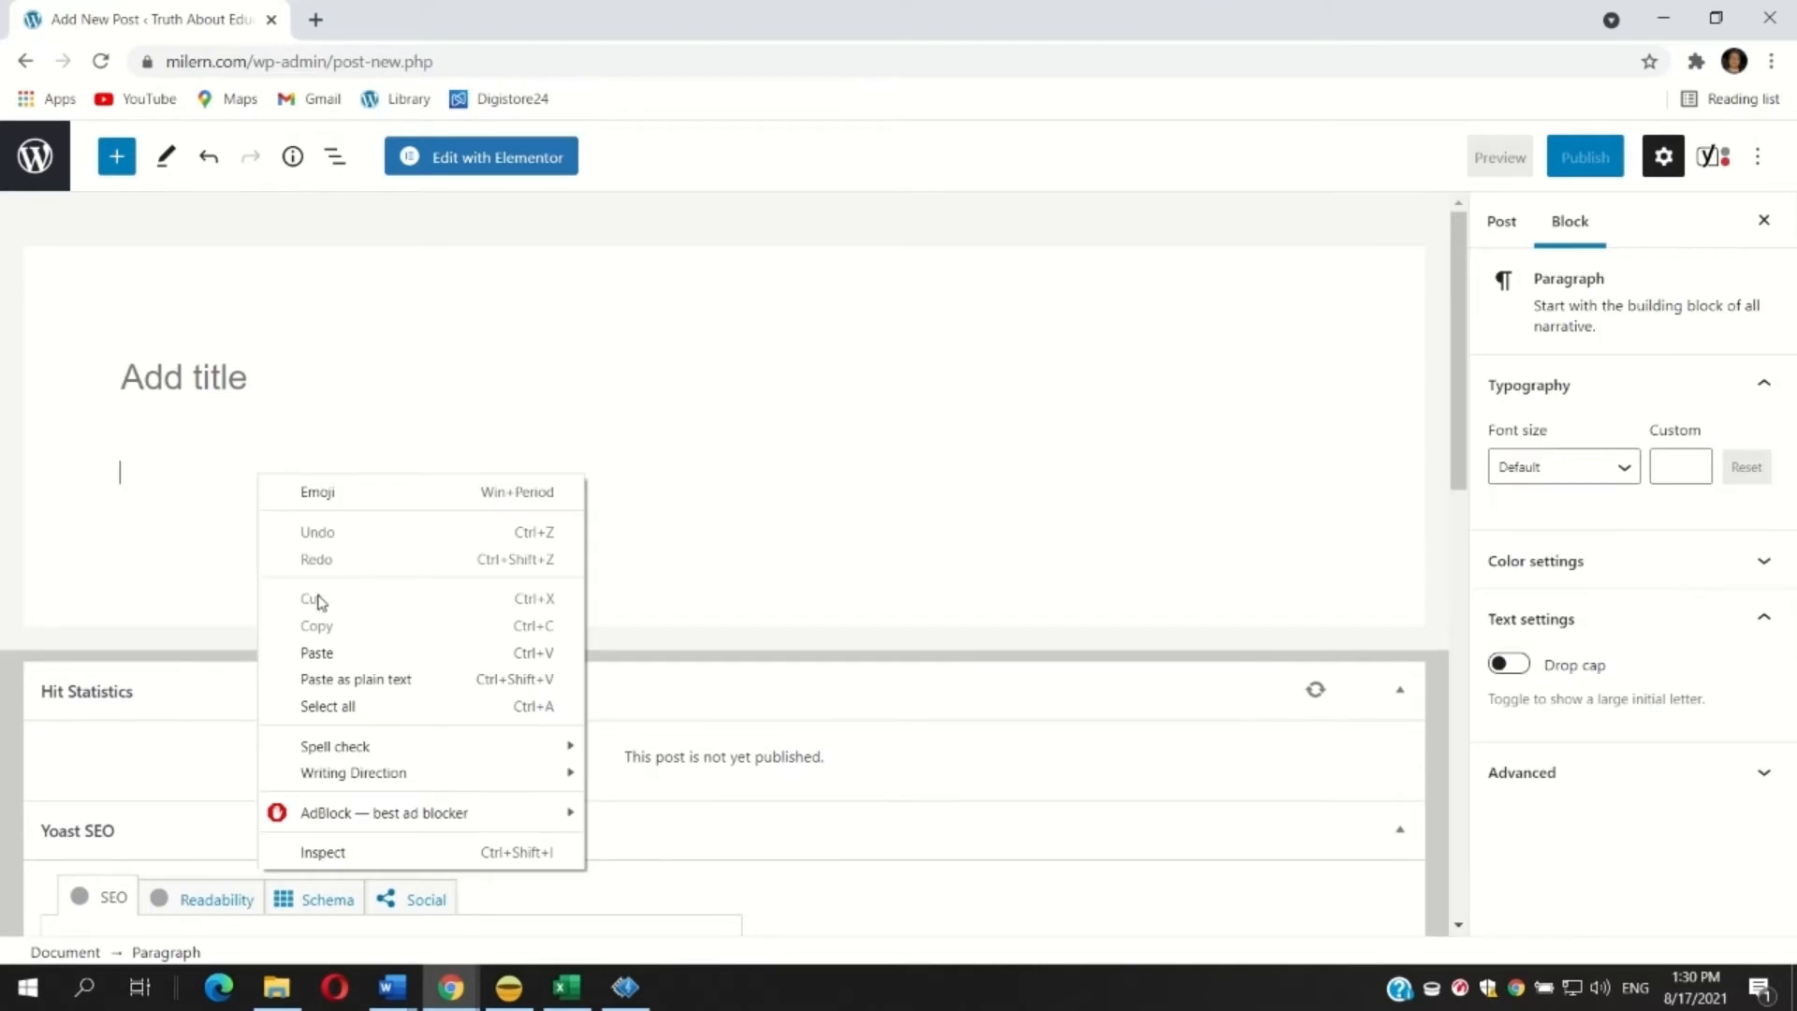
pyautogui.click(320, 647)
pyautogui.scroll(20, 387, 540)
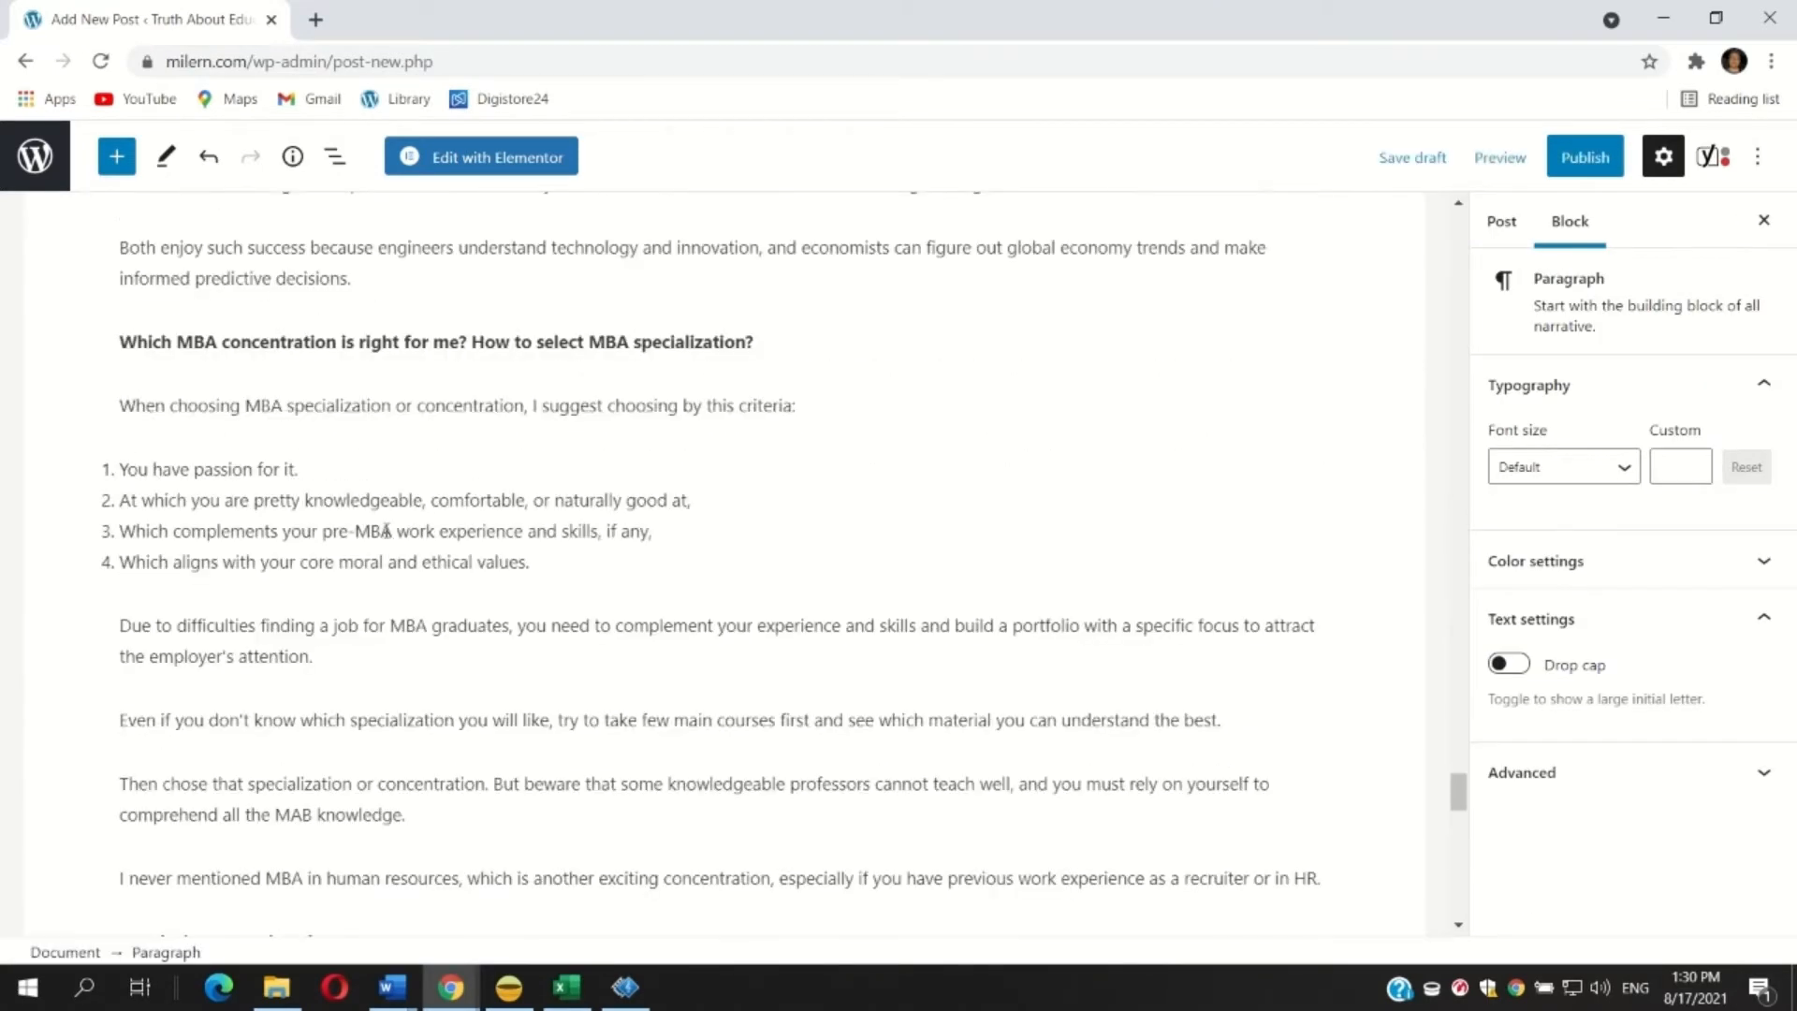
pyautogui.scroll(20, 387, 531)
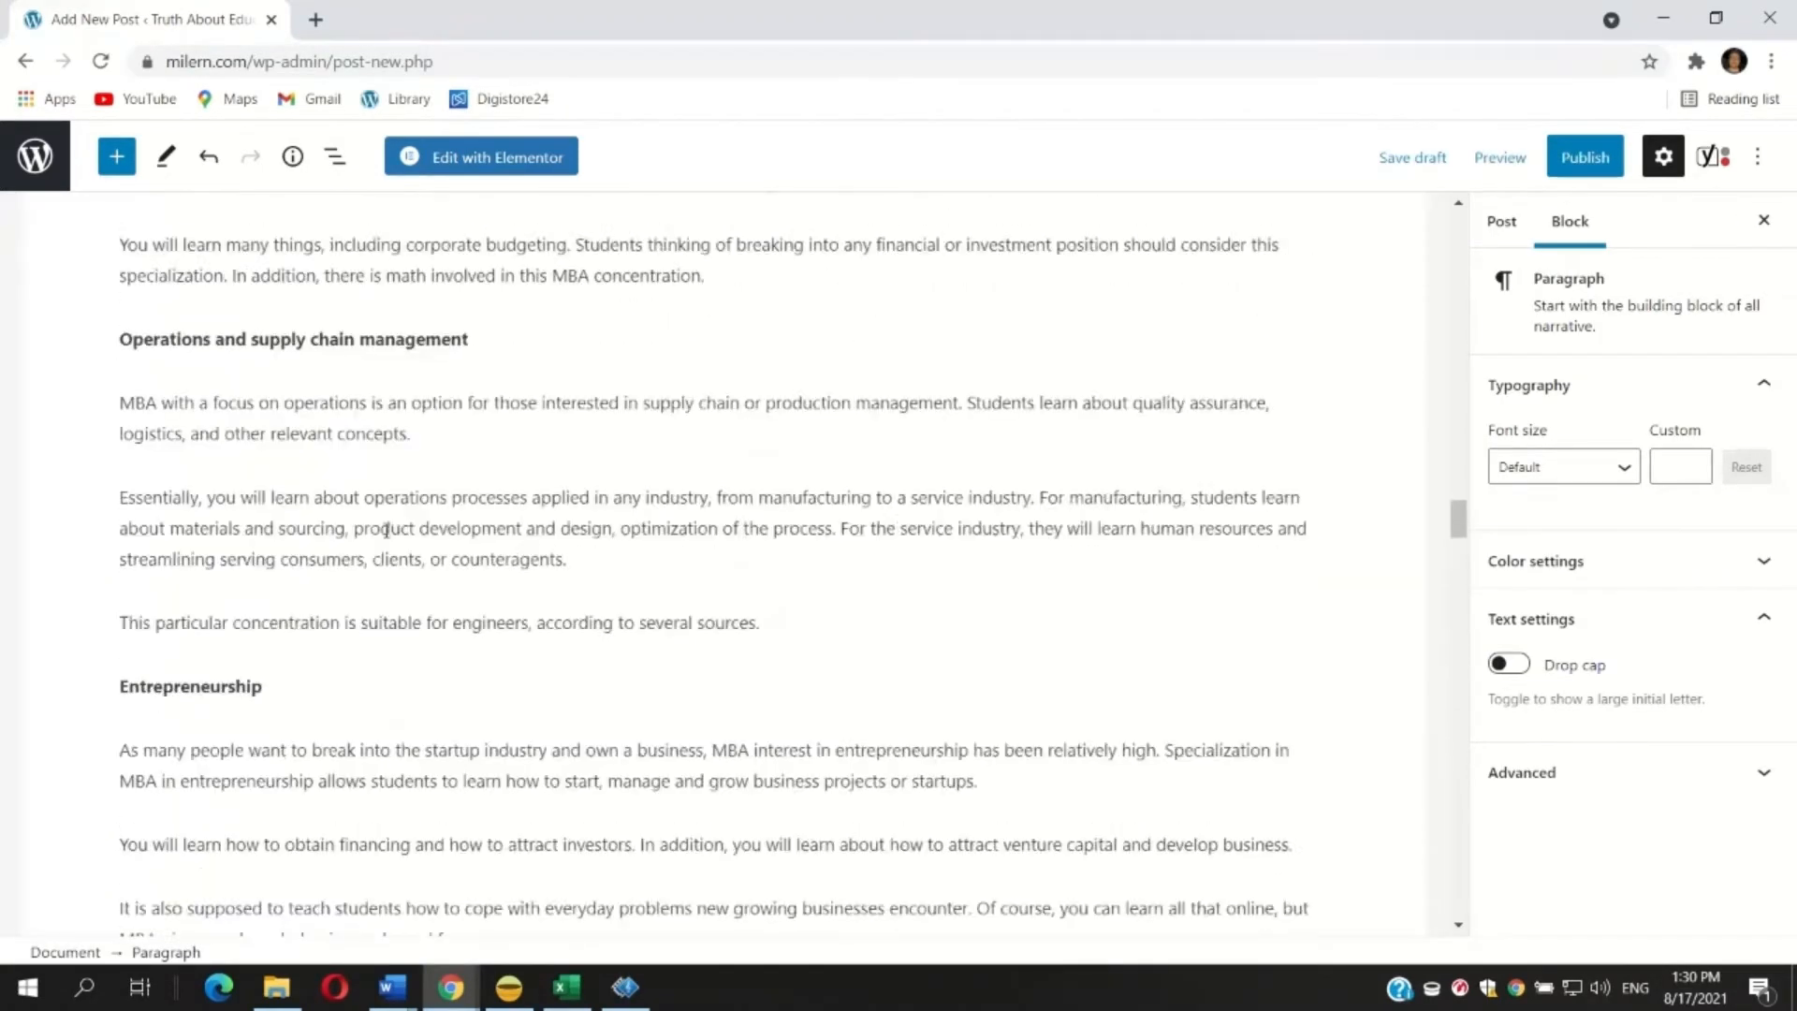
pyautogui.scroll(15, 386, 531)
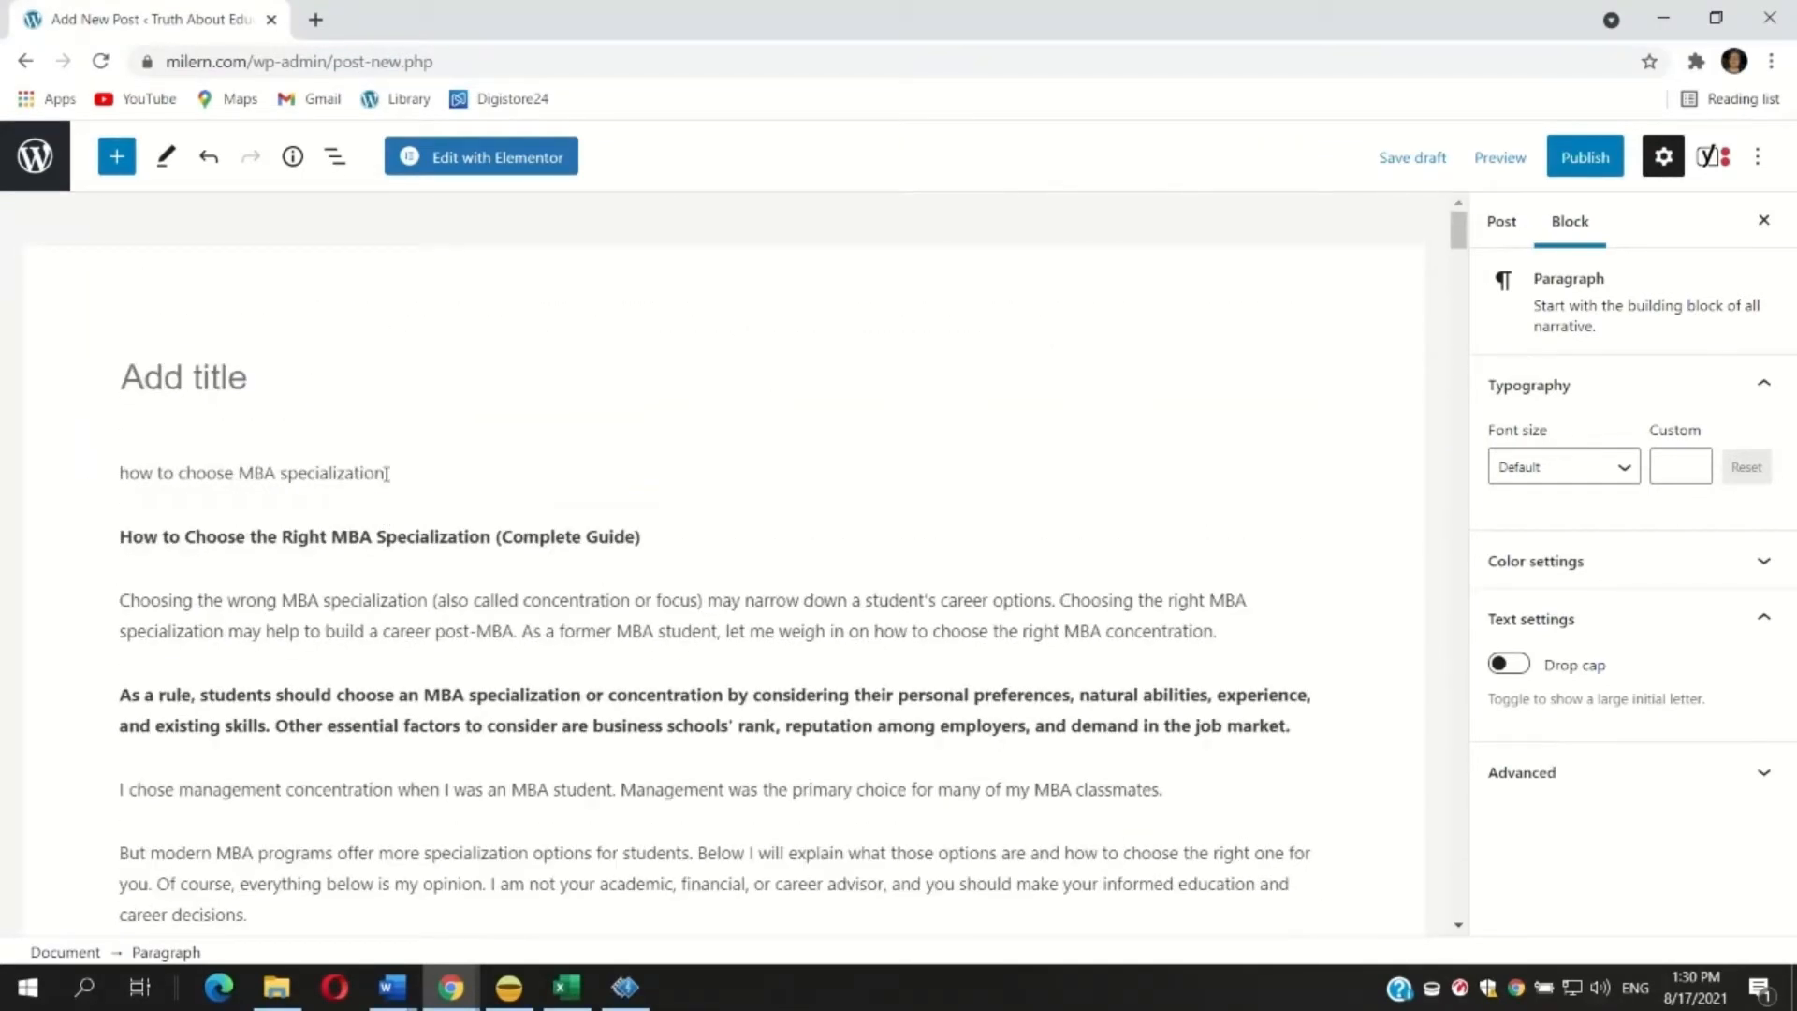
# Delete the leading 'how to choose MBA specialization' line and the empty block it leaves.
pyautogui.moveTo(386, 475); pyautogui.dragTo(106, 484)
pyautogui.press('BackSpace')
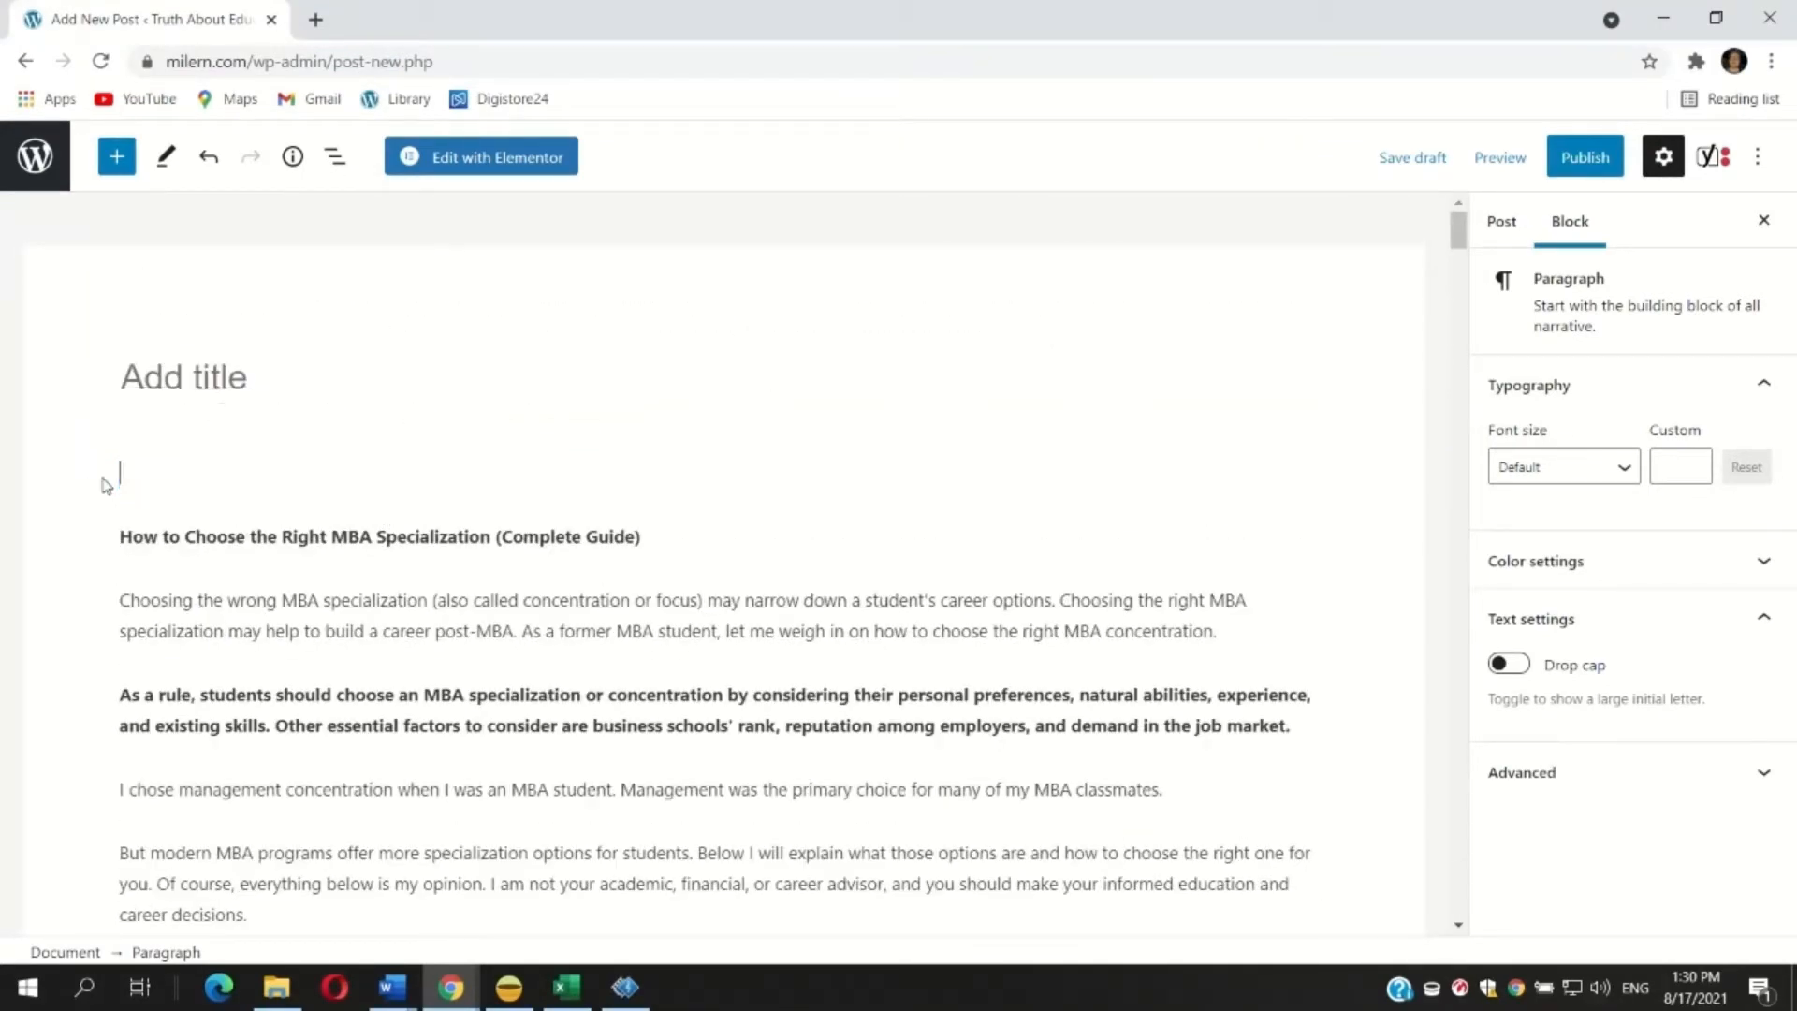
pyautogui.press('Down')
pyautogui.press('BackSpace')
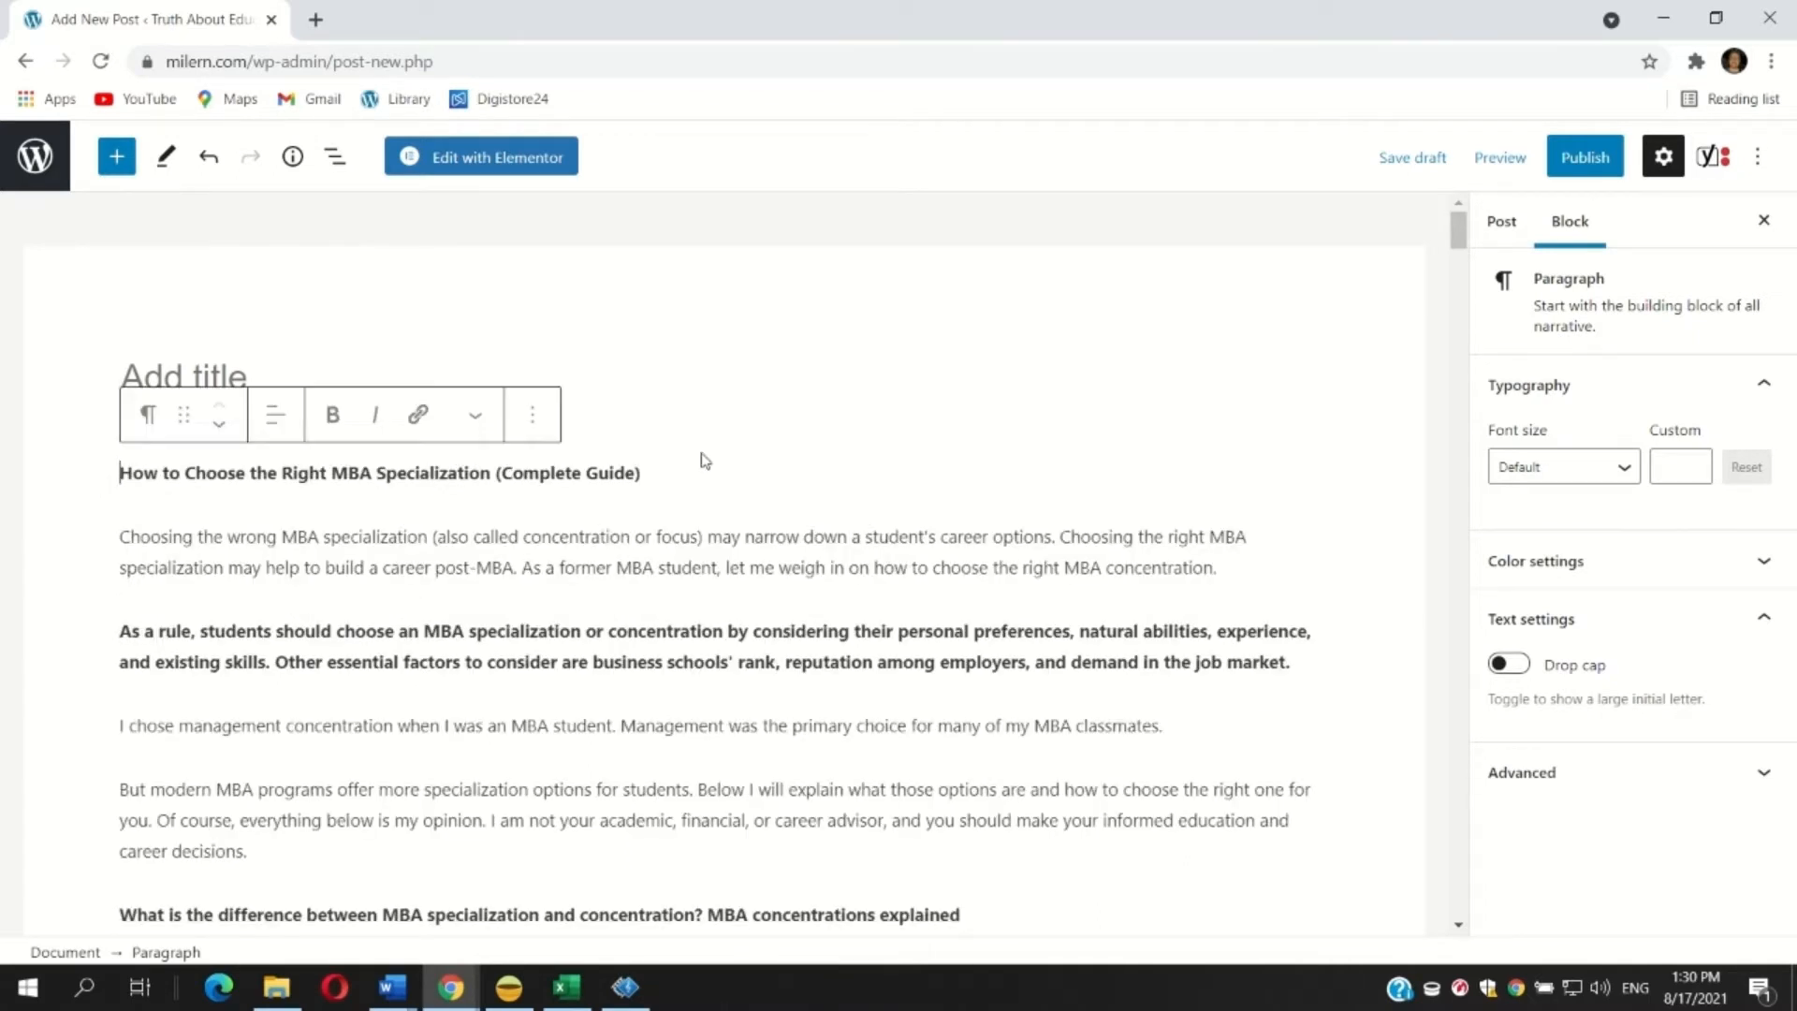
# Move the line 'How to Choose the Right MBA Specialization (Complete Guide)' out of the body into the post title.
pyautogui.moveTo(687, 474); pyautogui.dragTo(3, 497)
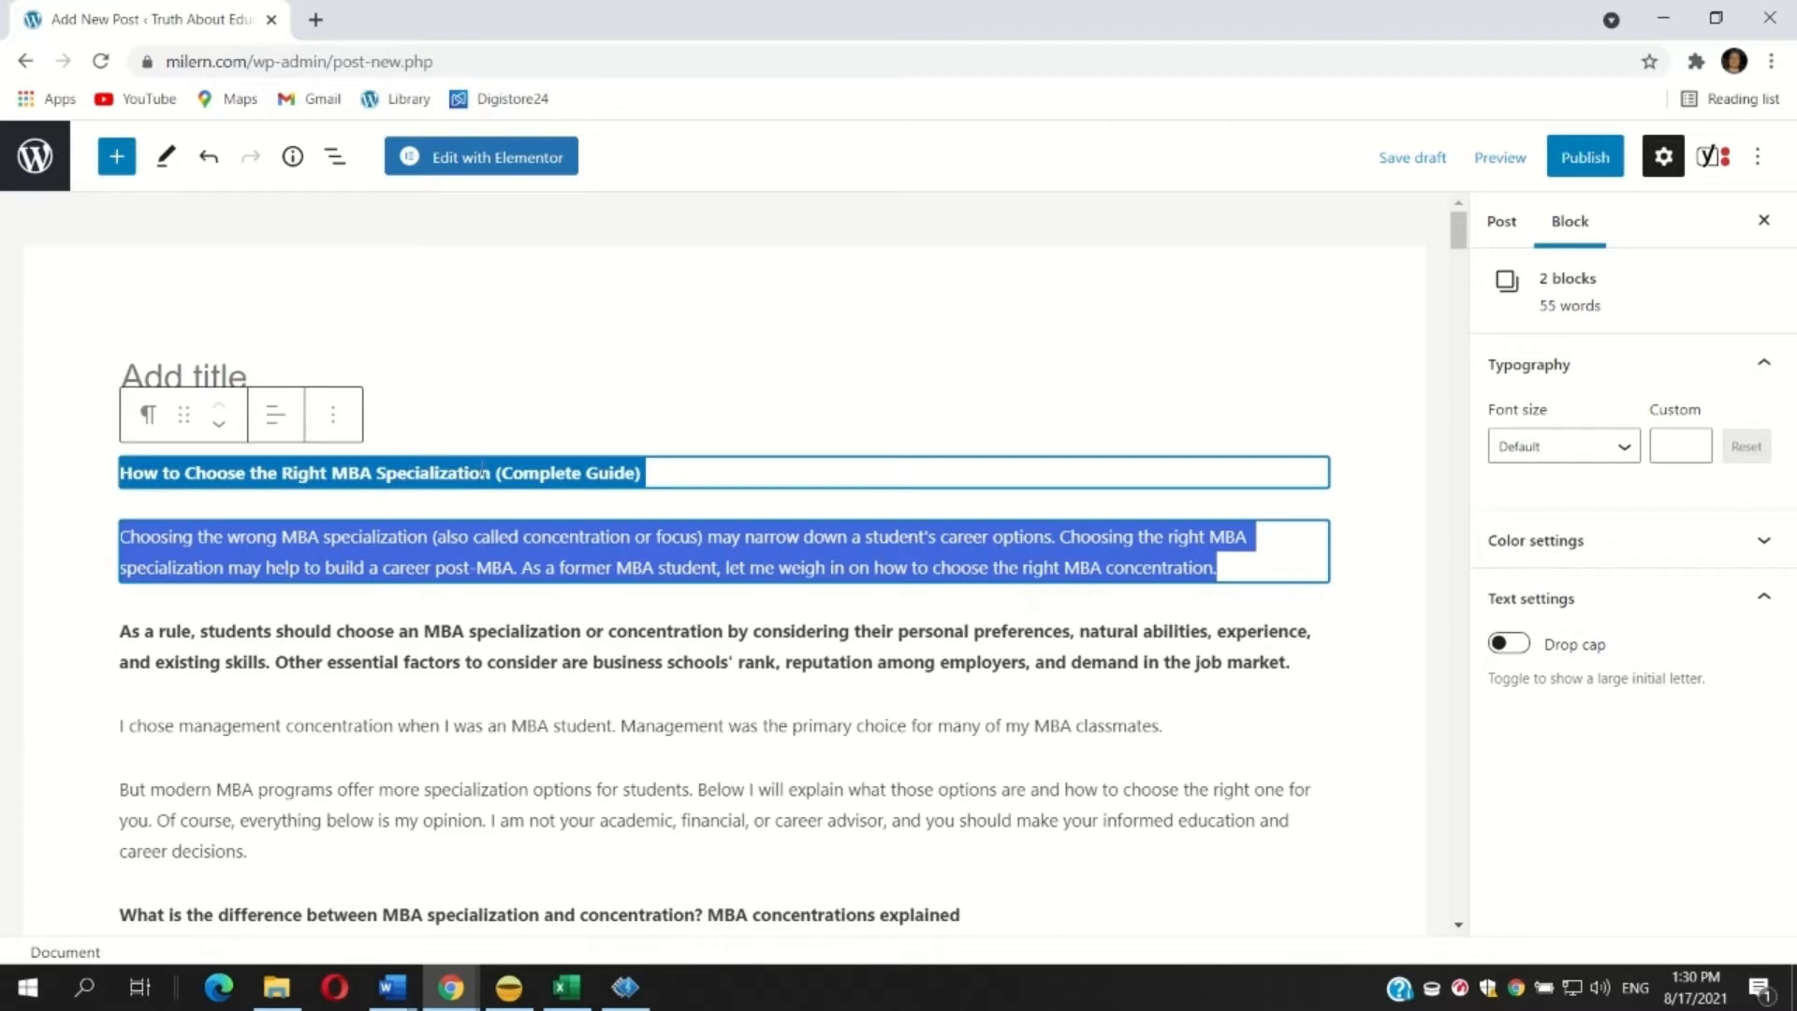
pyautogui.click(483, 468)
pyautogui.moveTo(650, 466); pyautogui.dragTo(89, 488)
pyautogui.hotkey('ctrl', 'x')
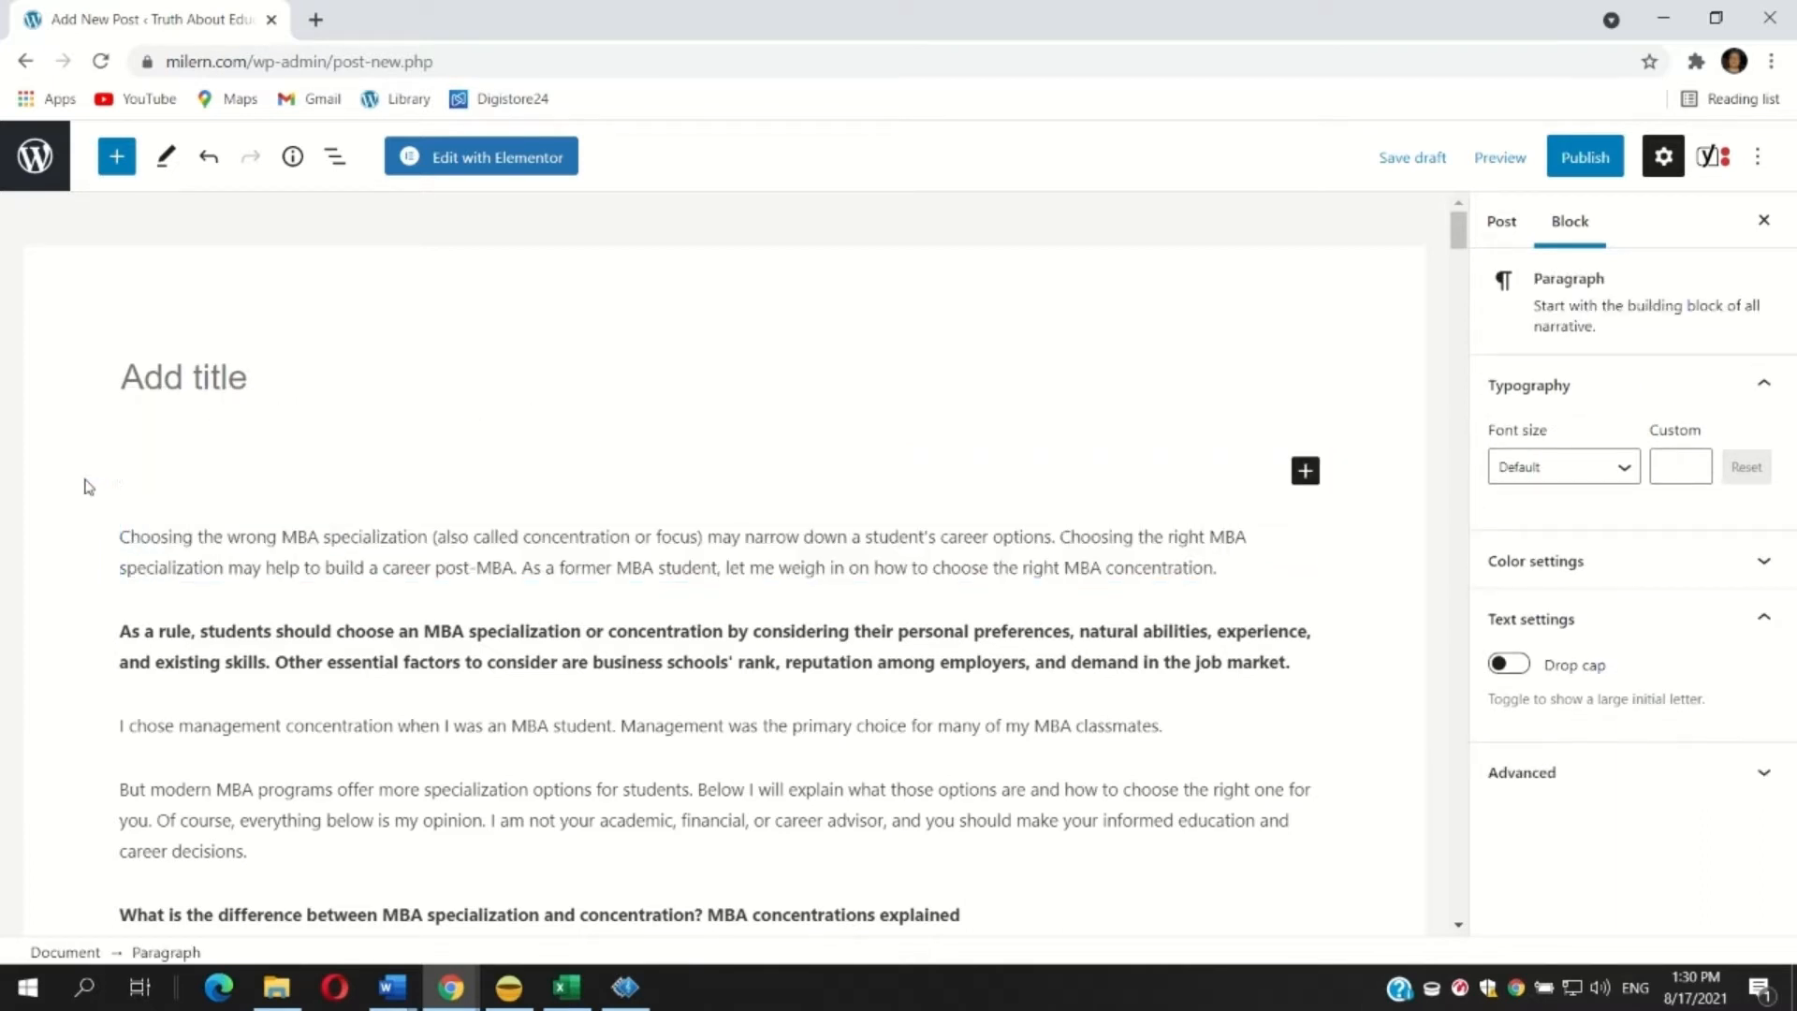
pyautogui.press('Down')
pyautogui.press('BackSpace')
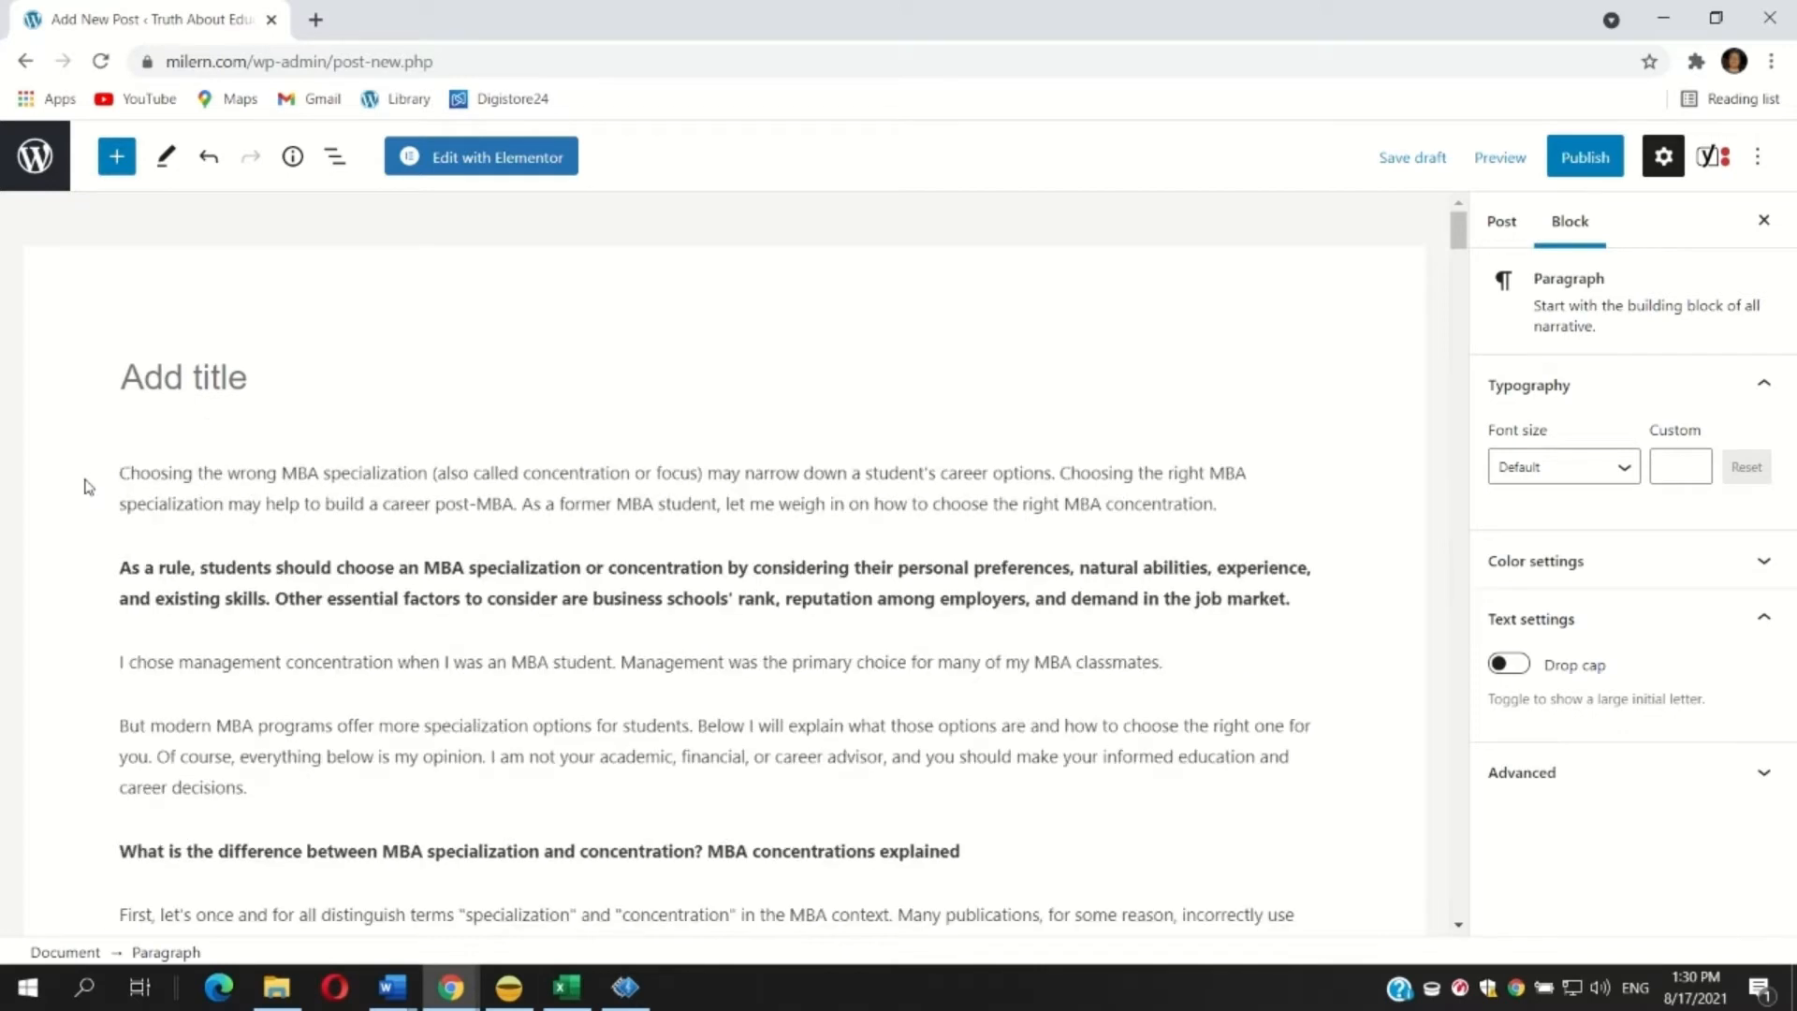
pyautogui.click(176, 372)
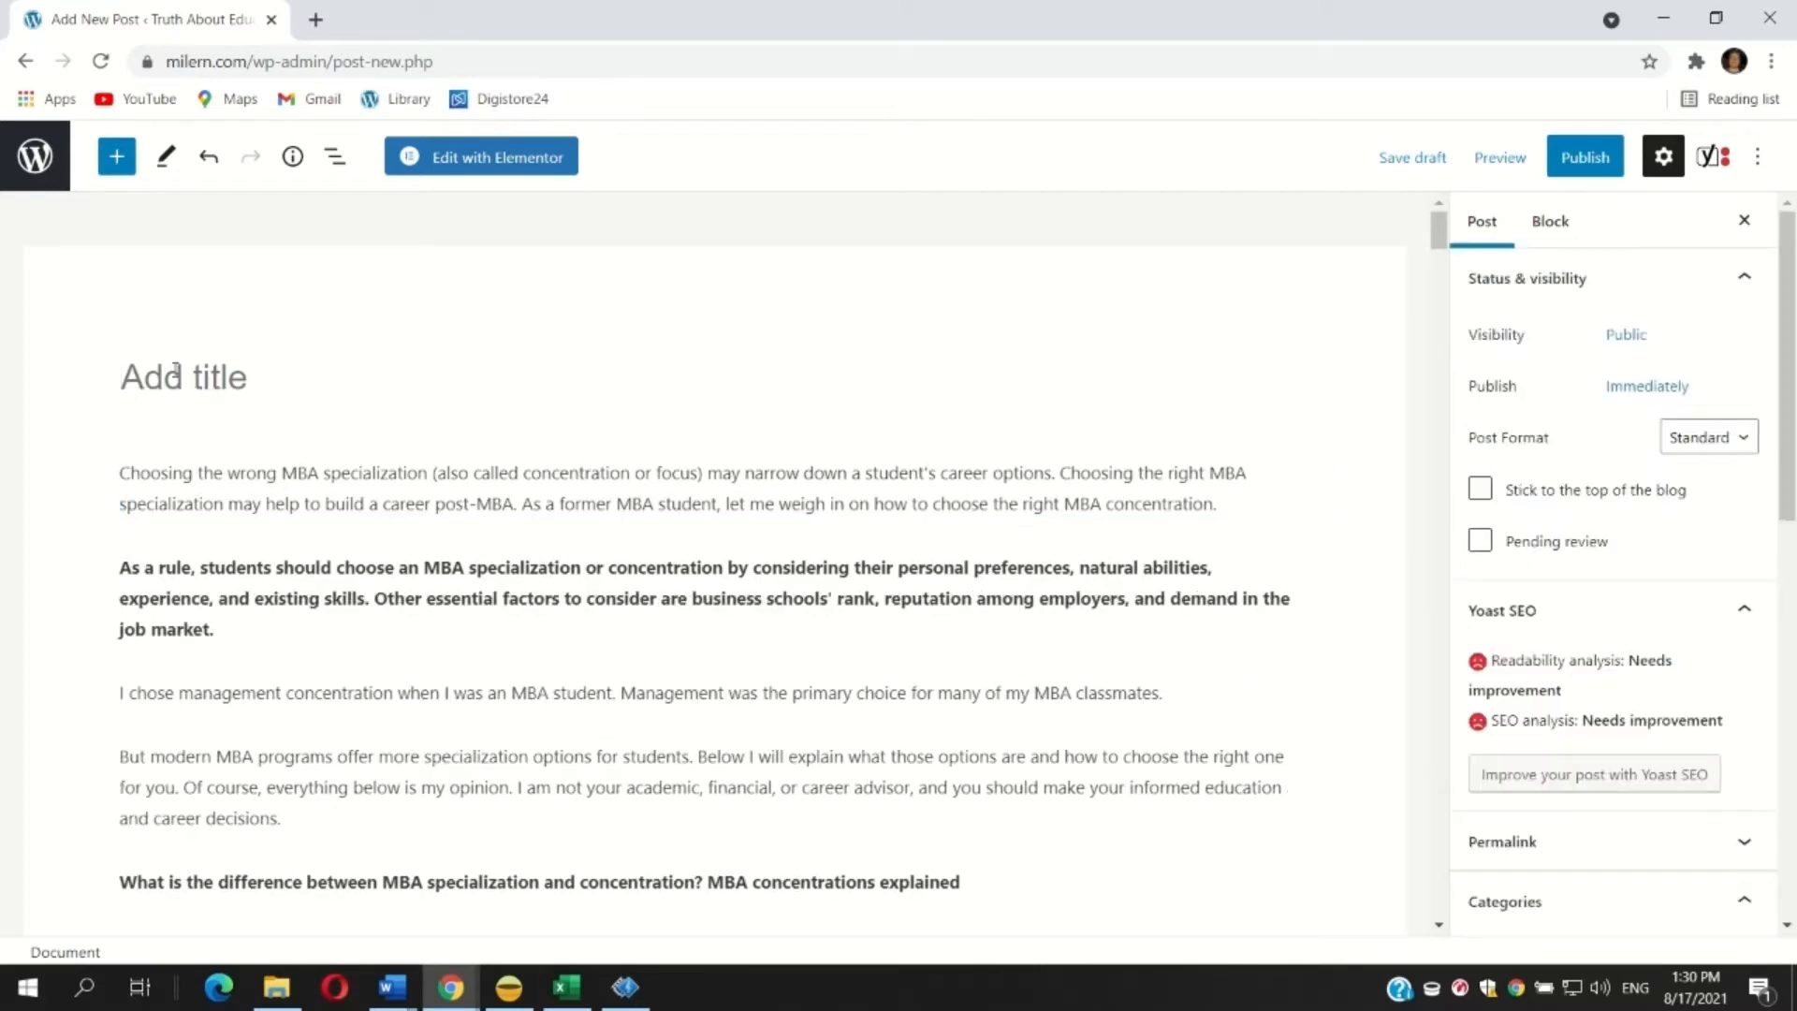
pyautogui.hotkey('ctrl', 'v')
# Set the font size of the first four body paragraphs to Medium.
pyautogui.tripleClick(313, 567)
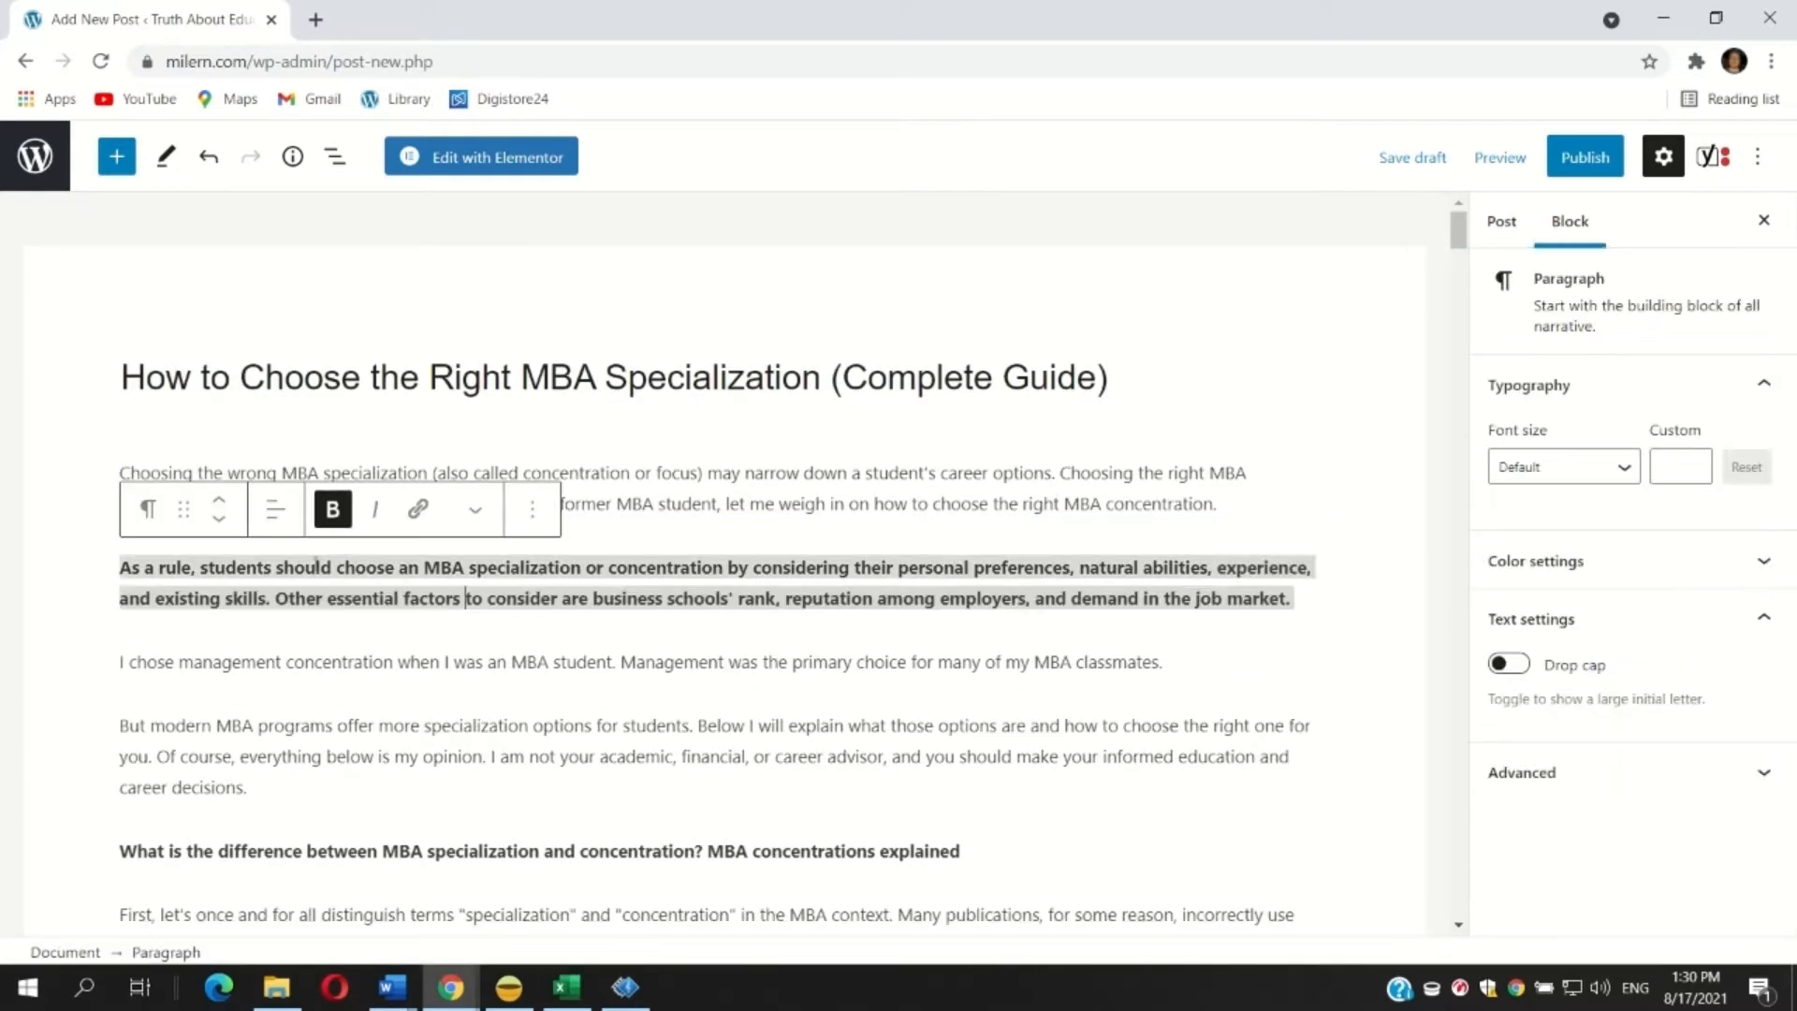
pyautogui.scroll(-1, 313, 569)
pyautogui.click(269, 610)
pyautogui.moveTo(264, 665); pyautogui.dragTo(1294, 337)
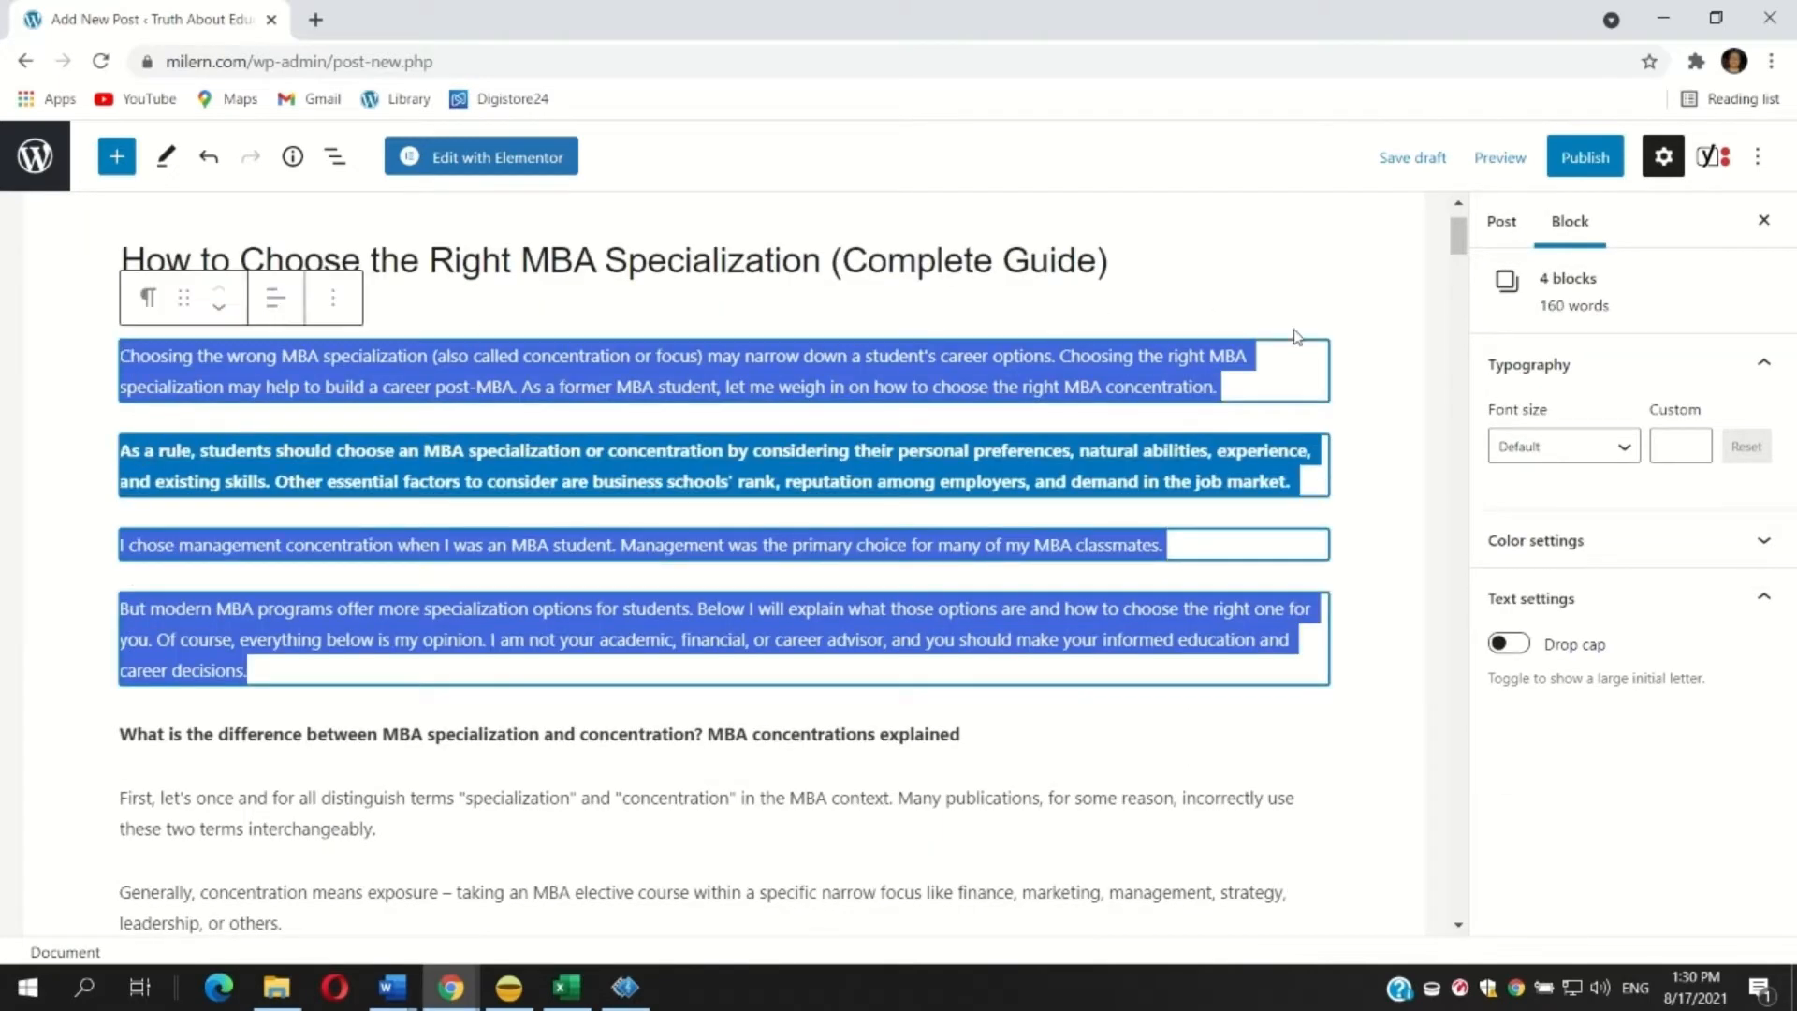
pyautogui.click(1492, 449)
pyautogui.click(1523, 682)
pyautogui.scroll(-3, 409, 531)
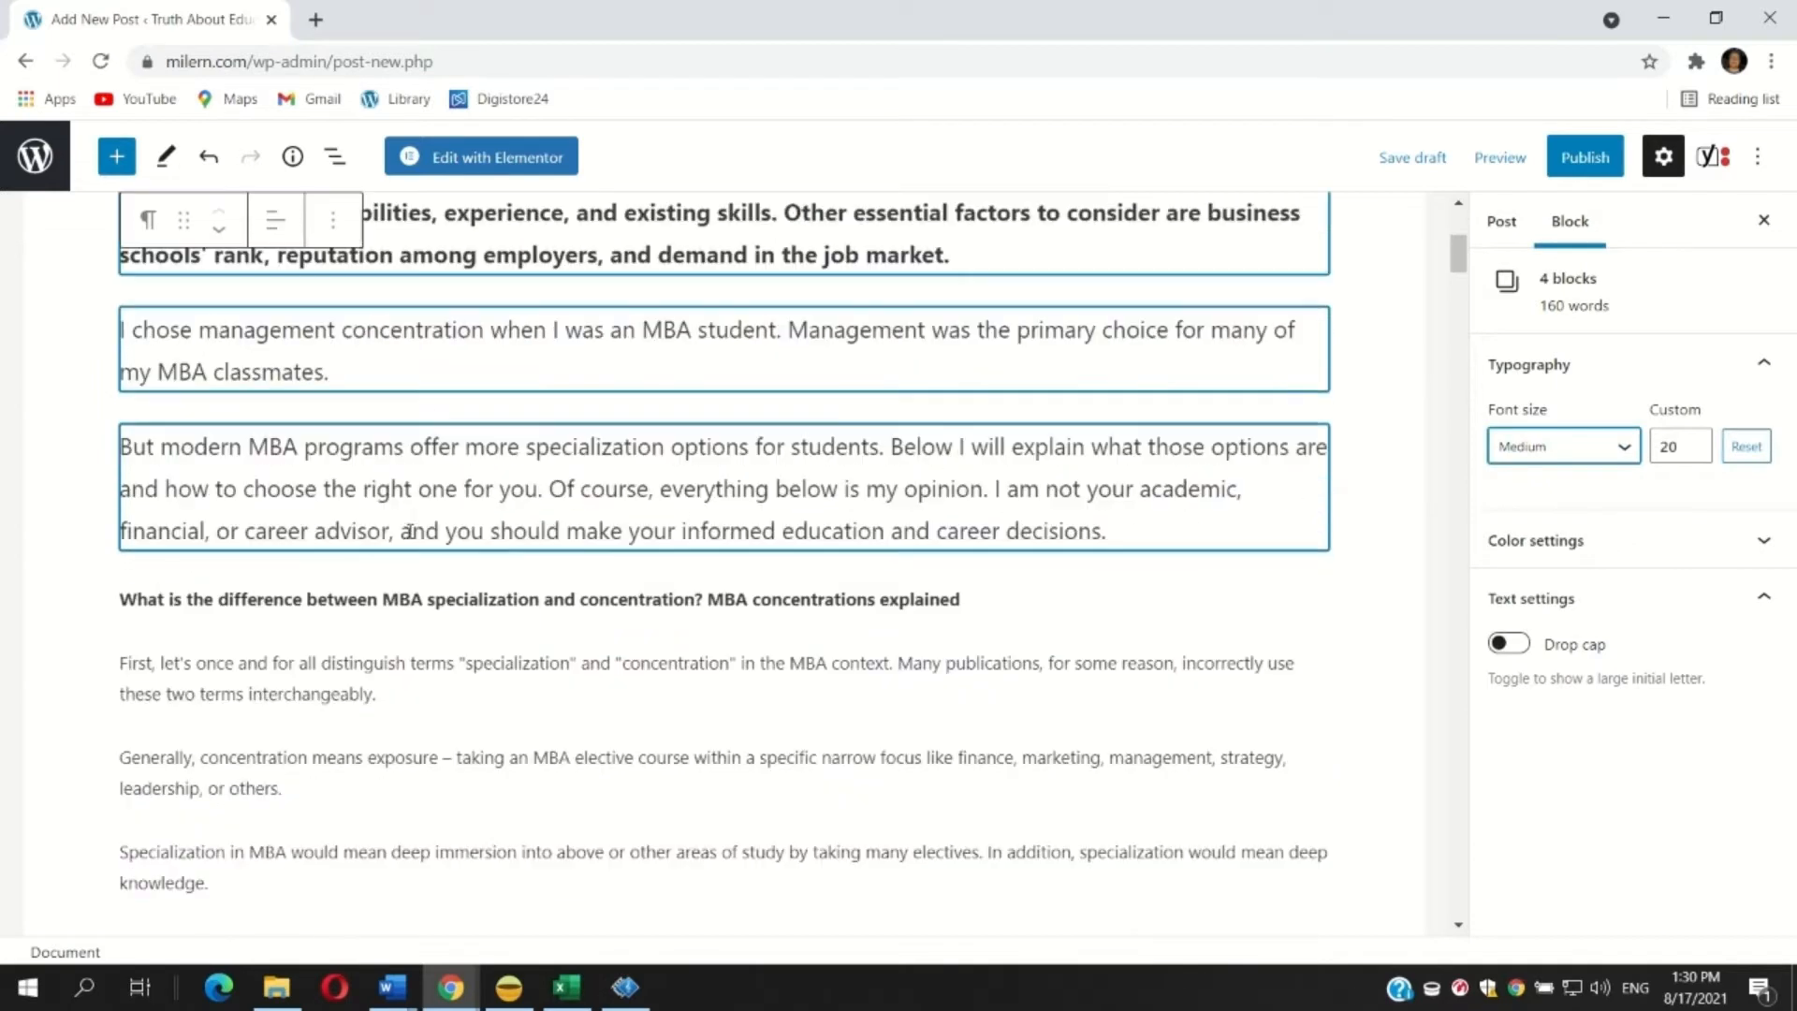
# Convert the paragraph 'What is the difference between MBA specialization and concentration? MBA concentrations explained' into a heading.
pyautogui.scroll(-3, 409, 531)
pyautogui.tripleClick(259, 482)
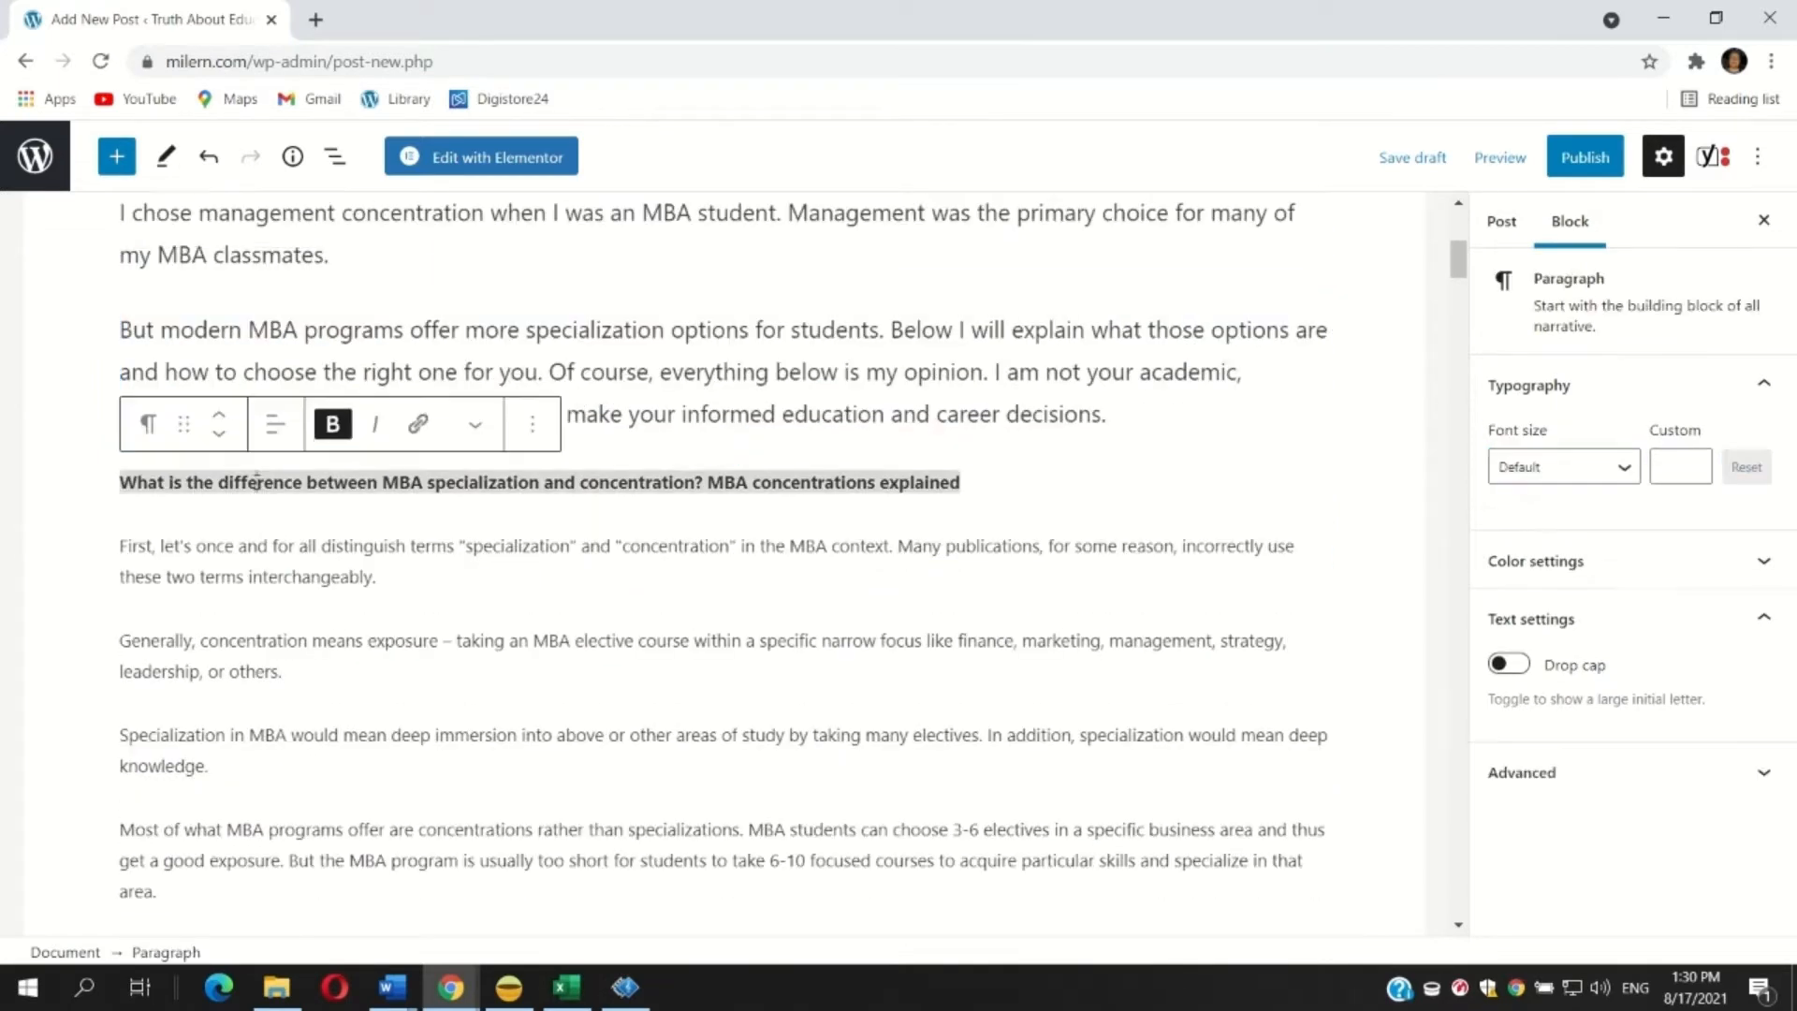
pyautogui.click(153, 429)
pyautogui.click(234, 587)
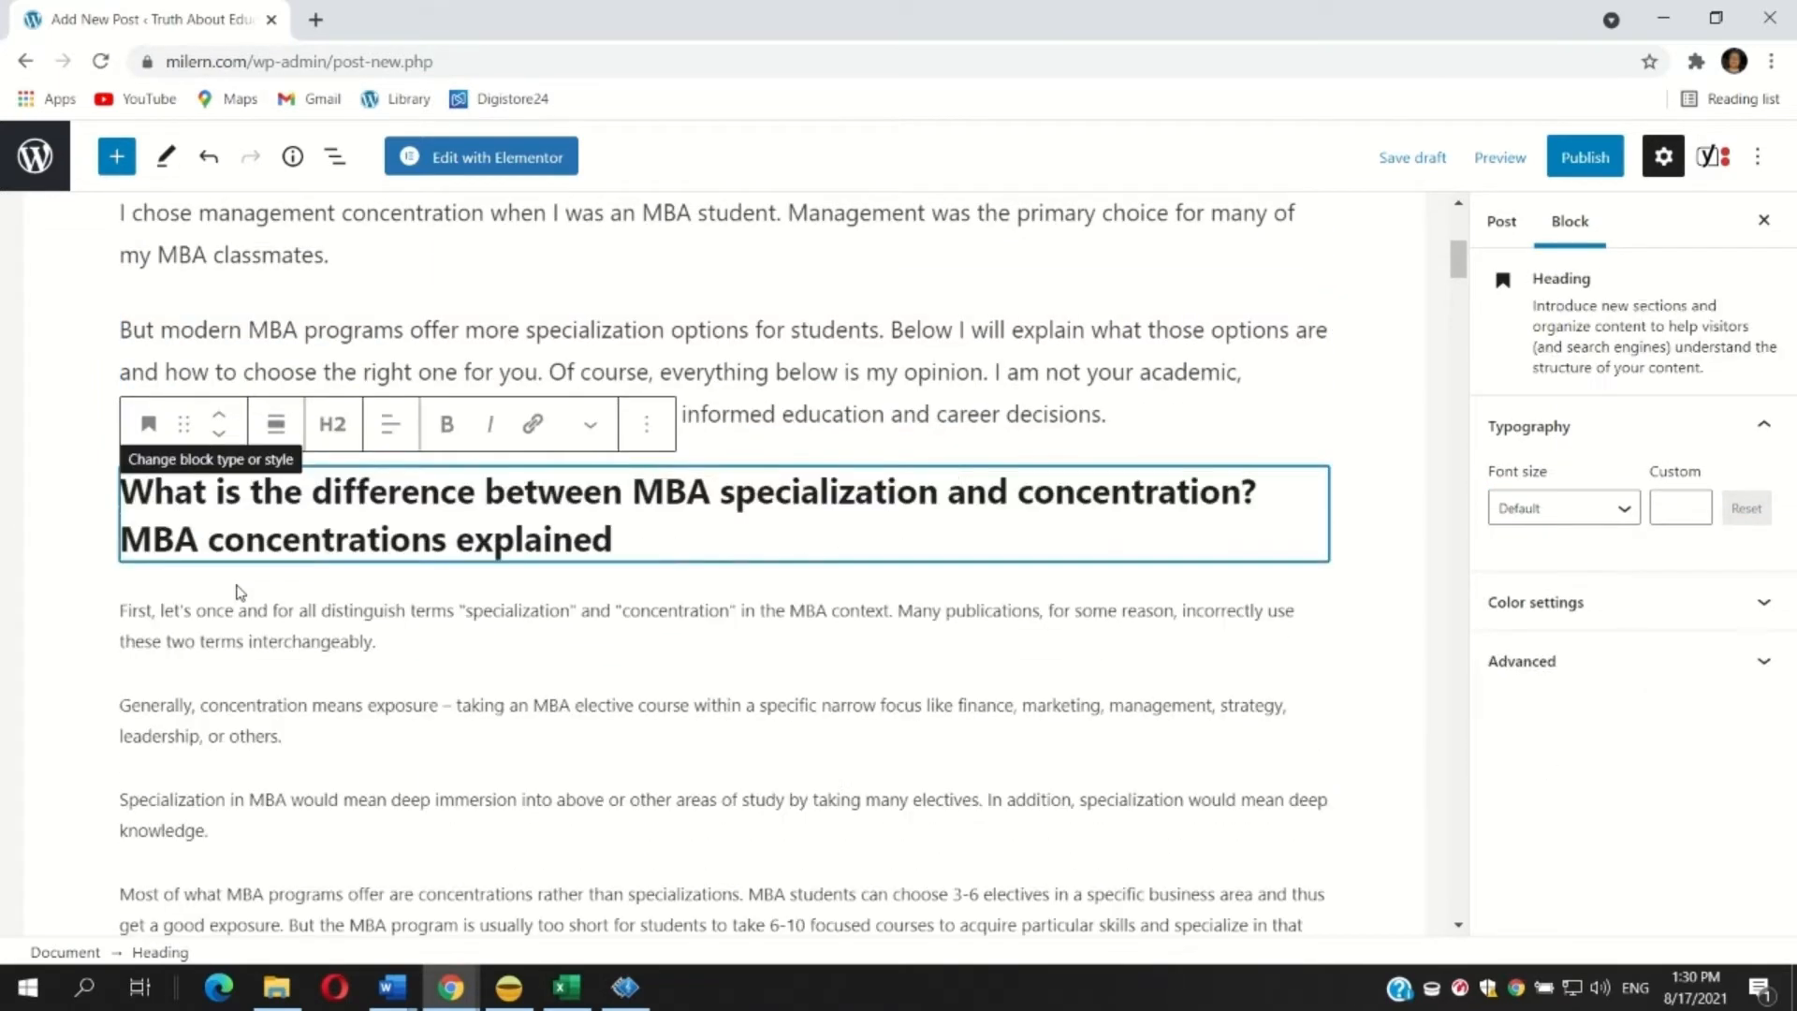
pyautogui.scroll(-3, 229, 599)
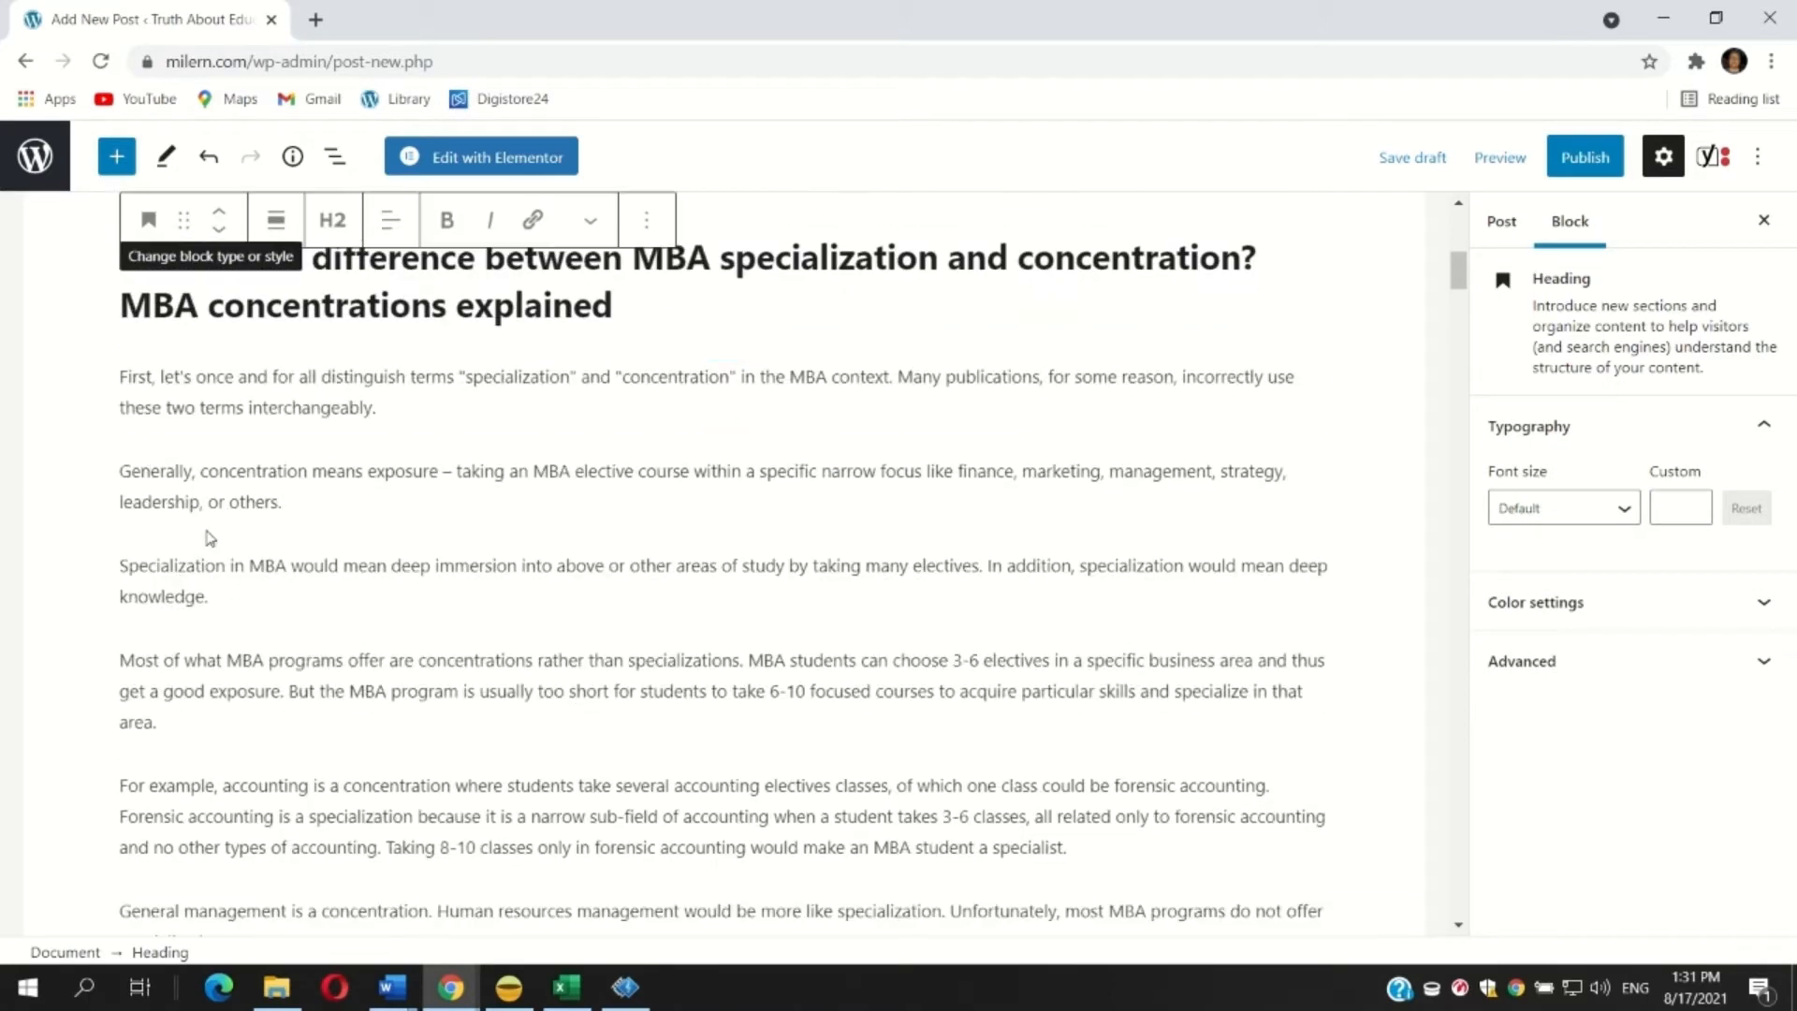
# Make the paragraph beginning 'Most of what MBA programs offer are concentrations' bold.
pyautogui.moveTo(119, 376); pyautogui.dragTo(408, 714)
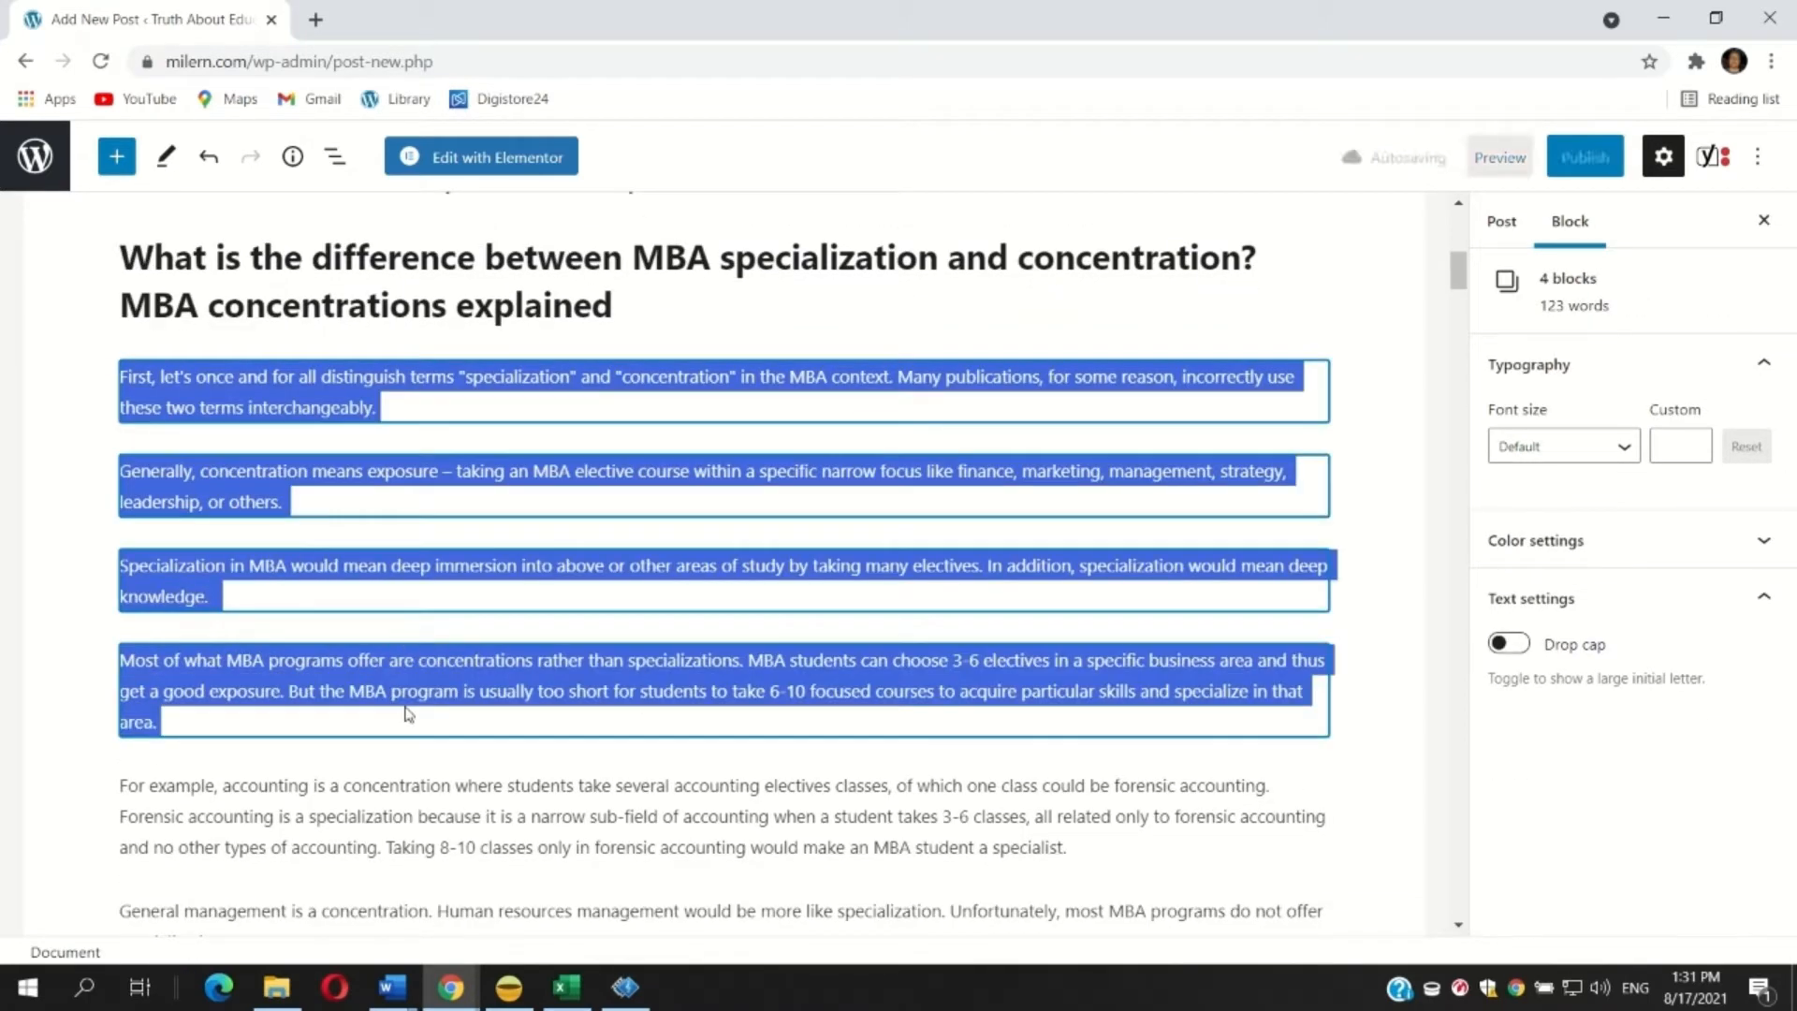
pyautogui.moveTo(241, 714); pyautogui.dragTo(105, 667)
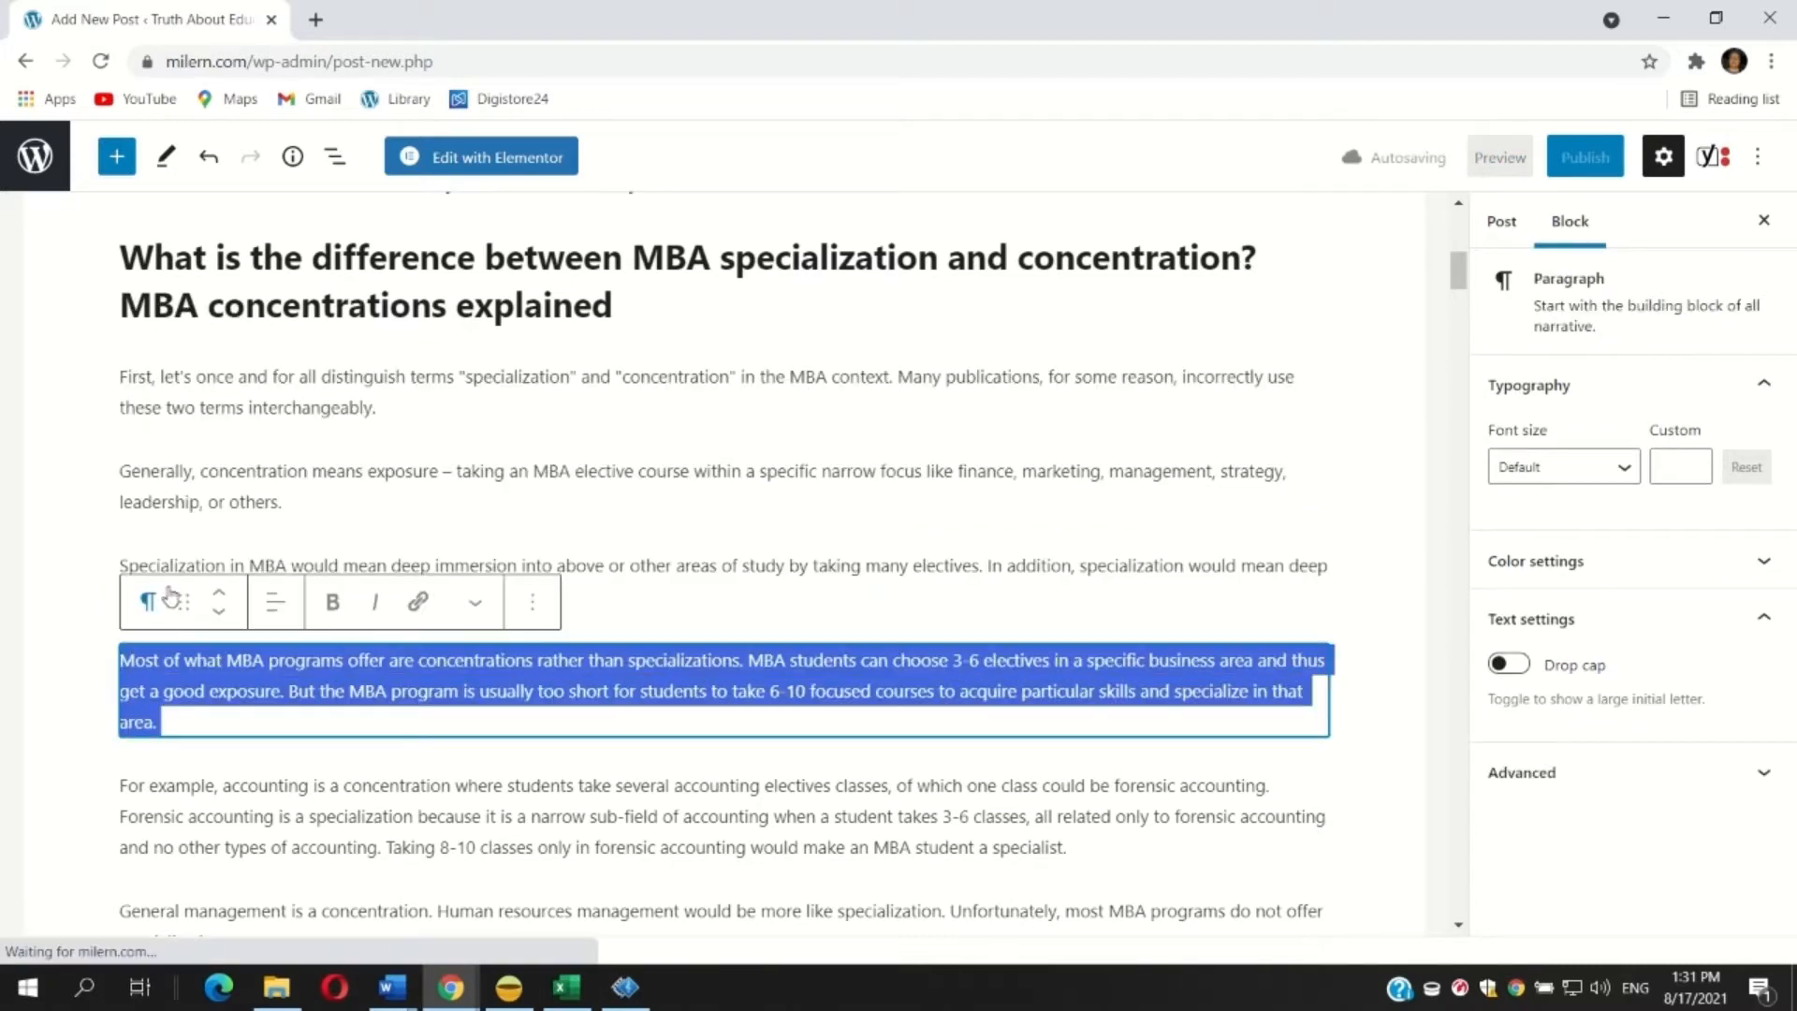
pyautogui.click(332, 602)
# Set the four paragraphs under the difference heading to Medium font size.
pyautogui.click(228, 470)
pyautogui.moveTo(339, 746); pyautogui.dragTo(121, 374)
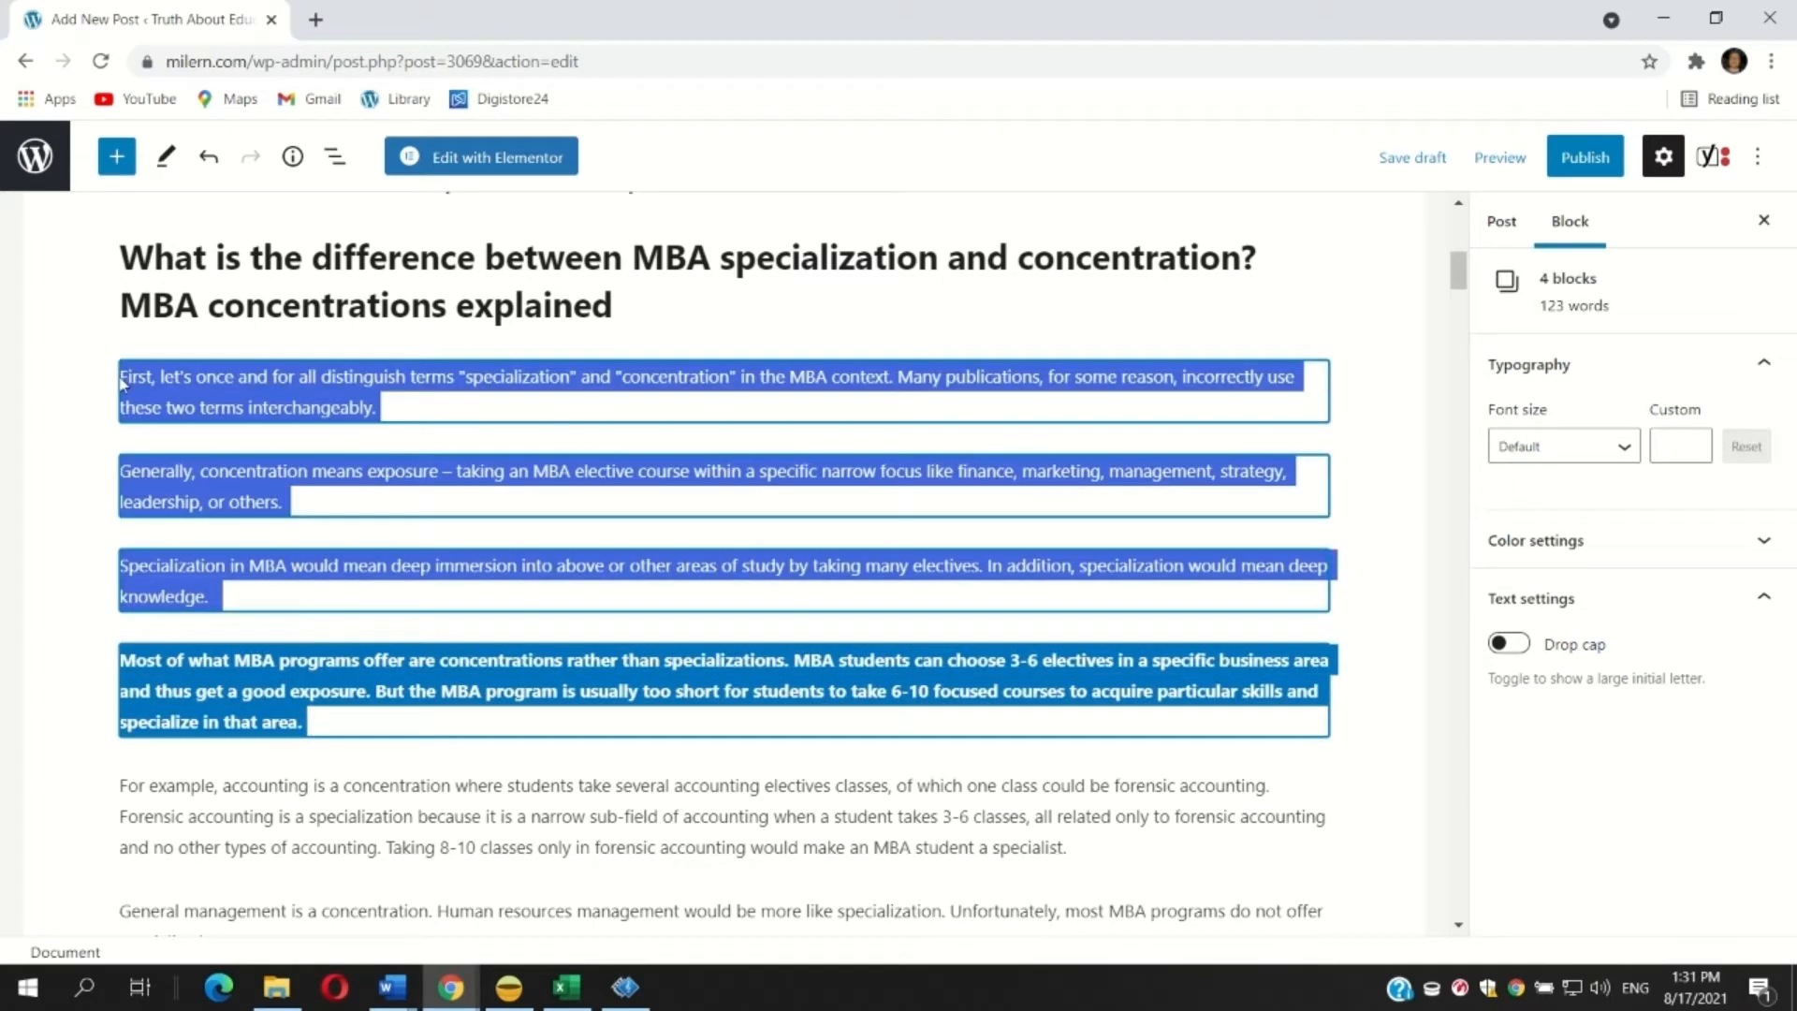
pyautogui.click(1563, 445)
pyautogui.click(1520, 681)
pyautogui.scroll(-5, 339, 501)
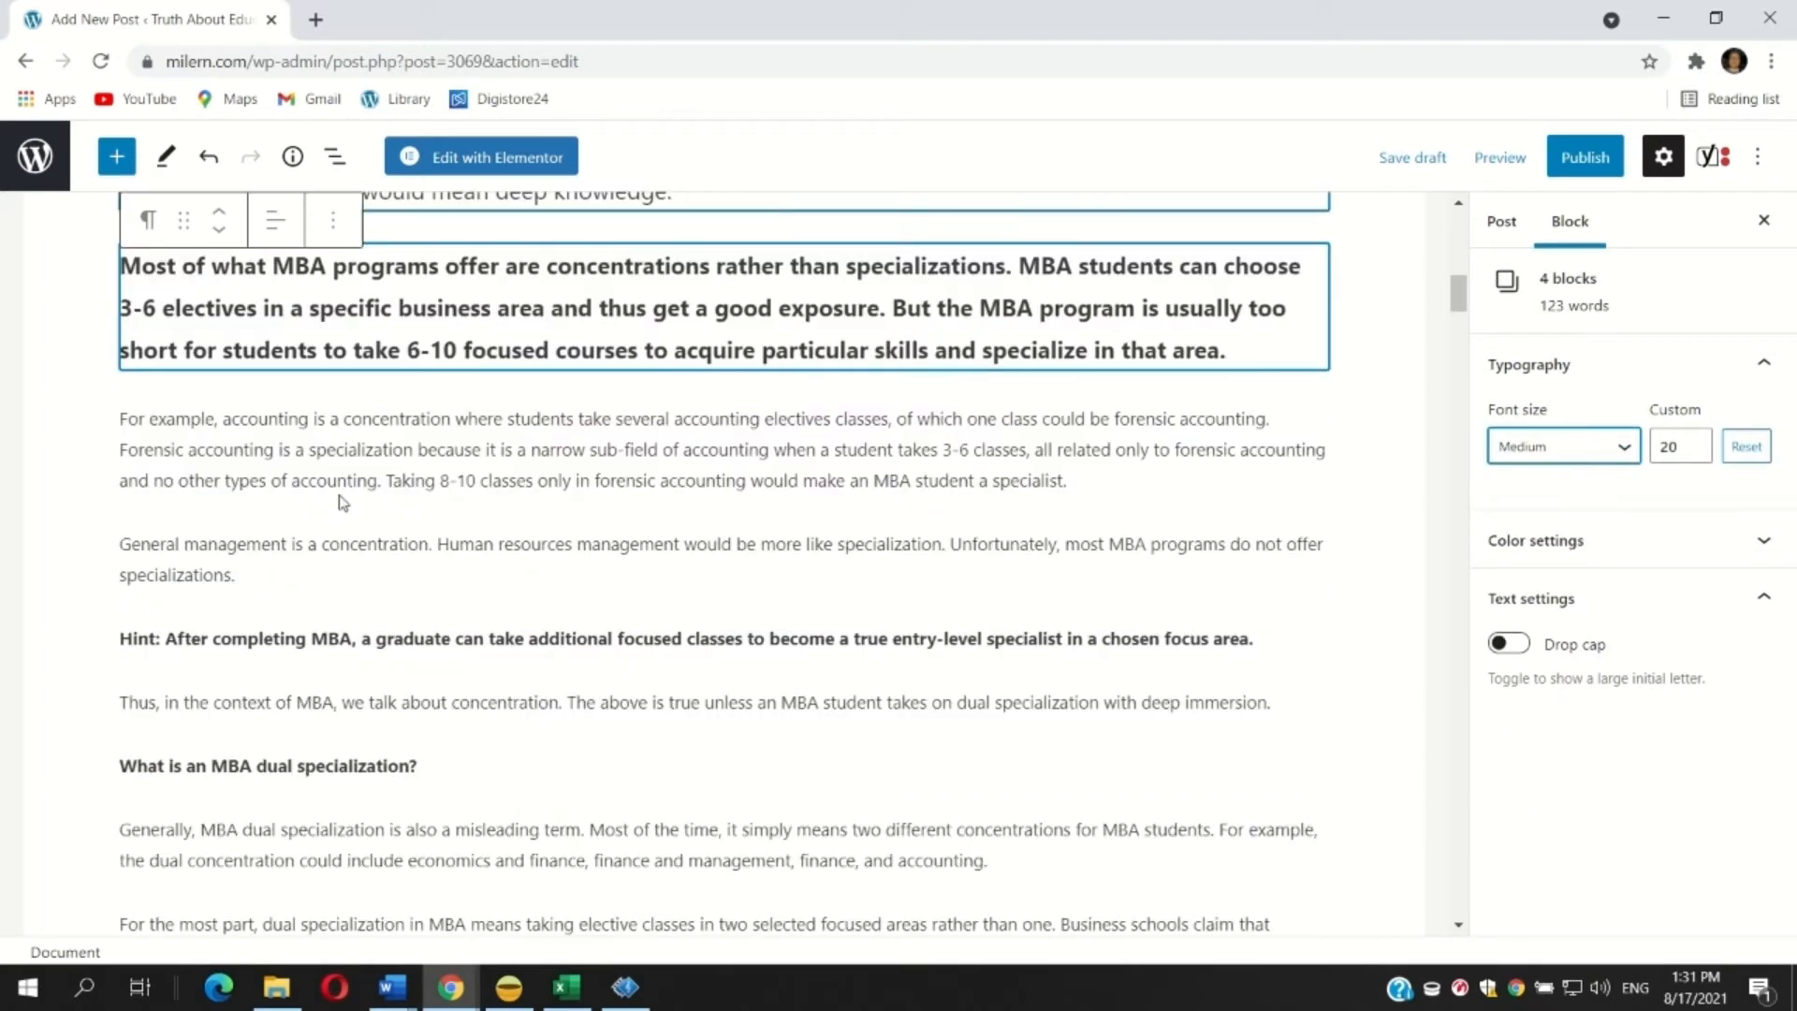
# Set the four paragraphs from 'For example, accounting' to 'Thus, in the context of MBA' to Medium font size.
pyautogui.click(278, 451)
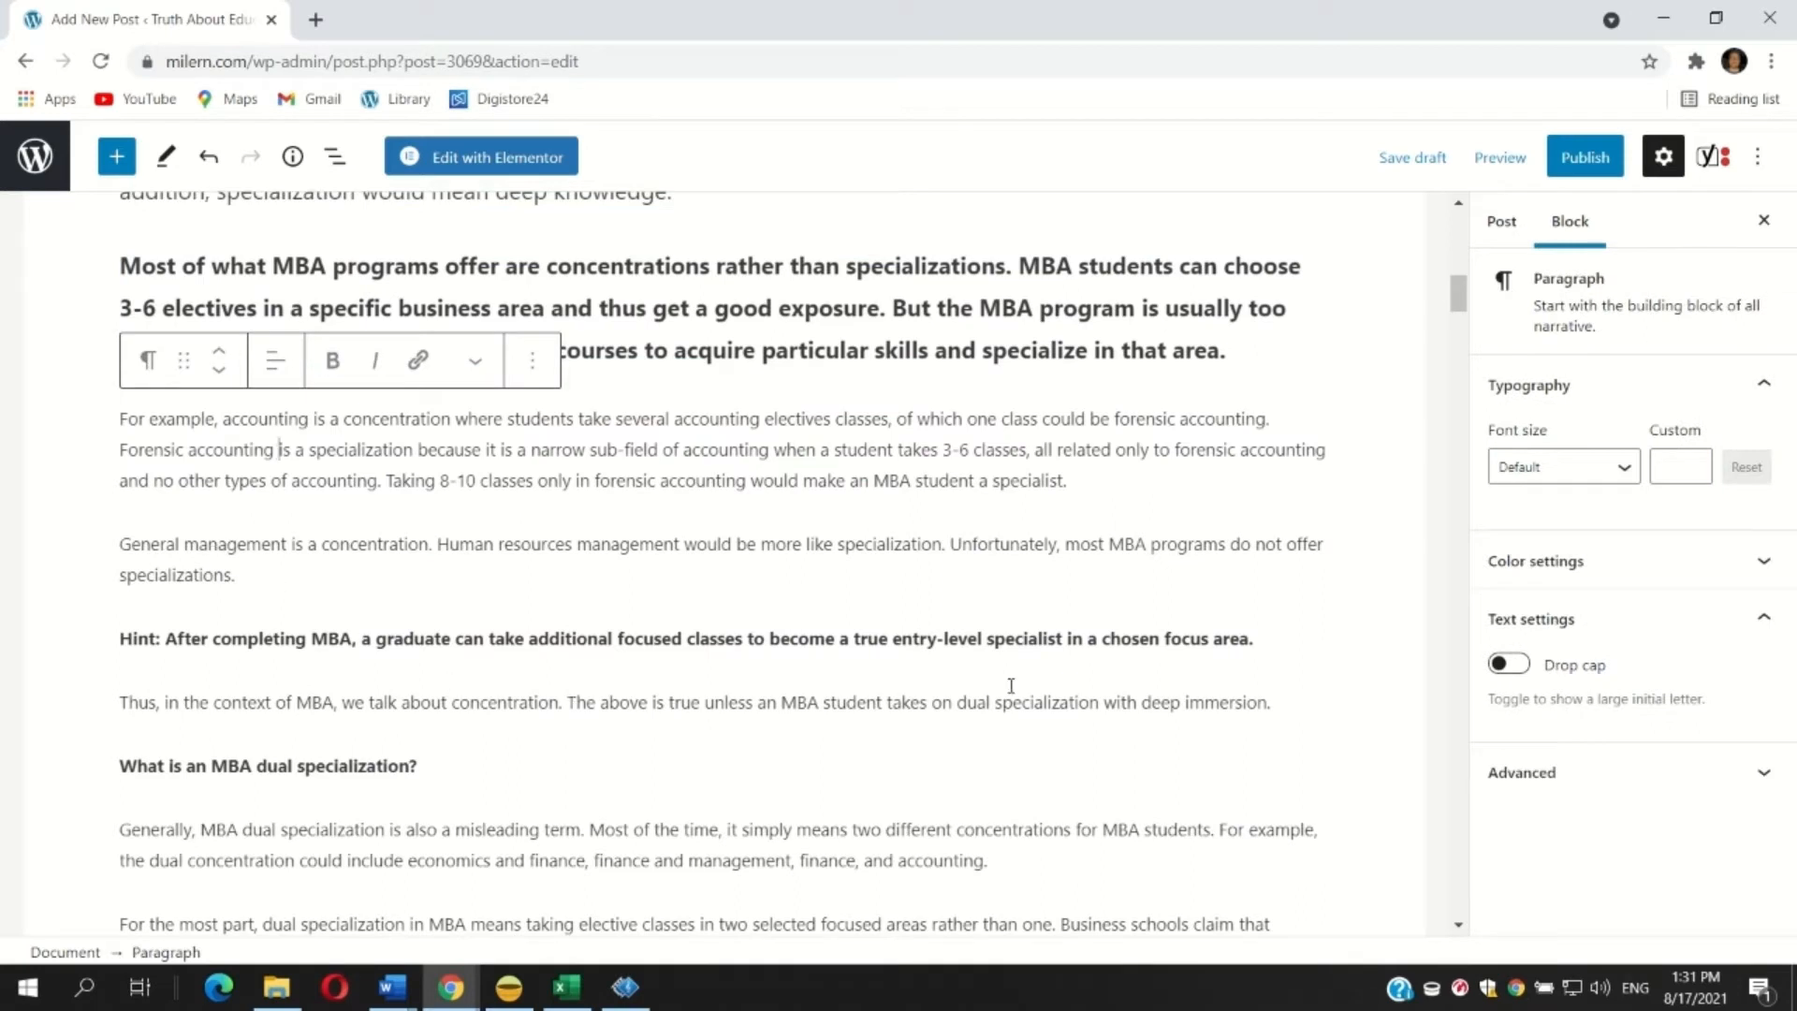
pyautogui.moveTo(1306, 714); pyautogui.dragTo(23, 397)
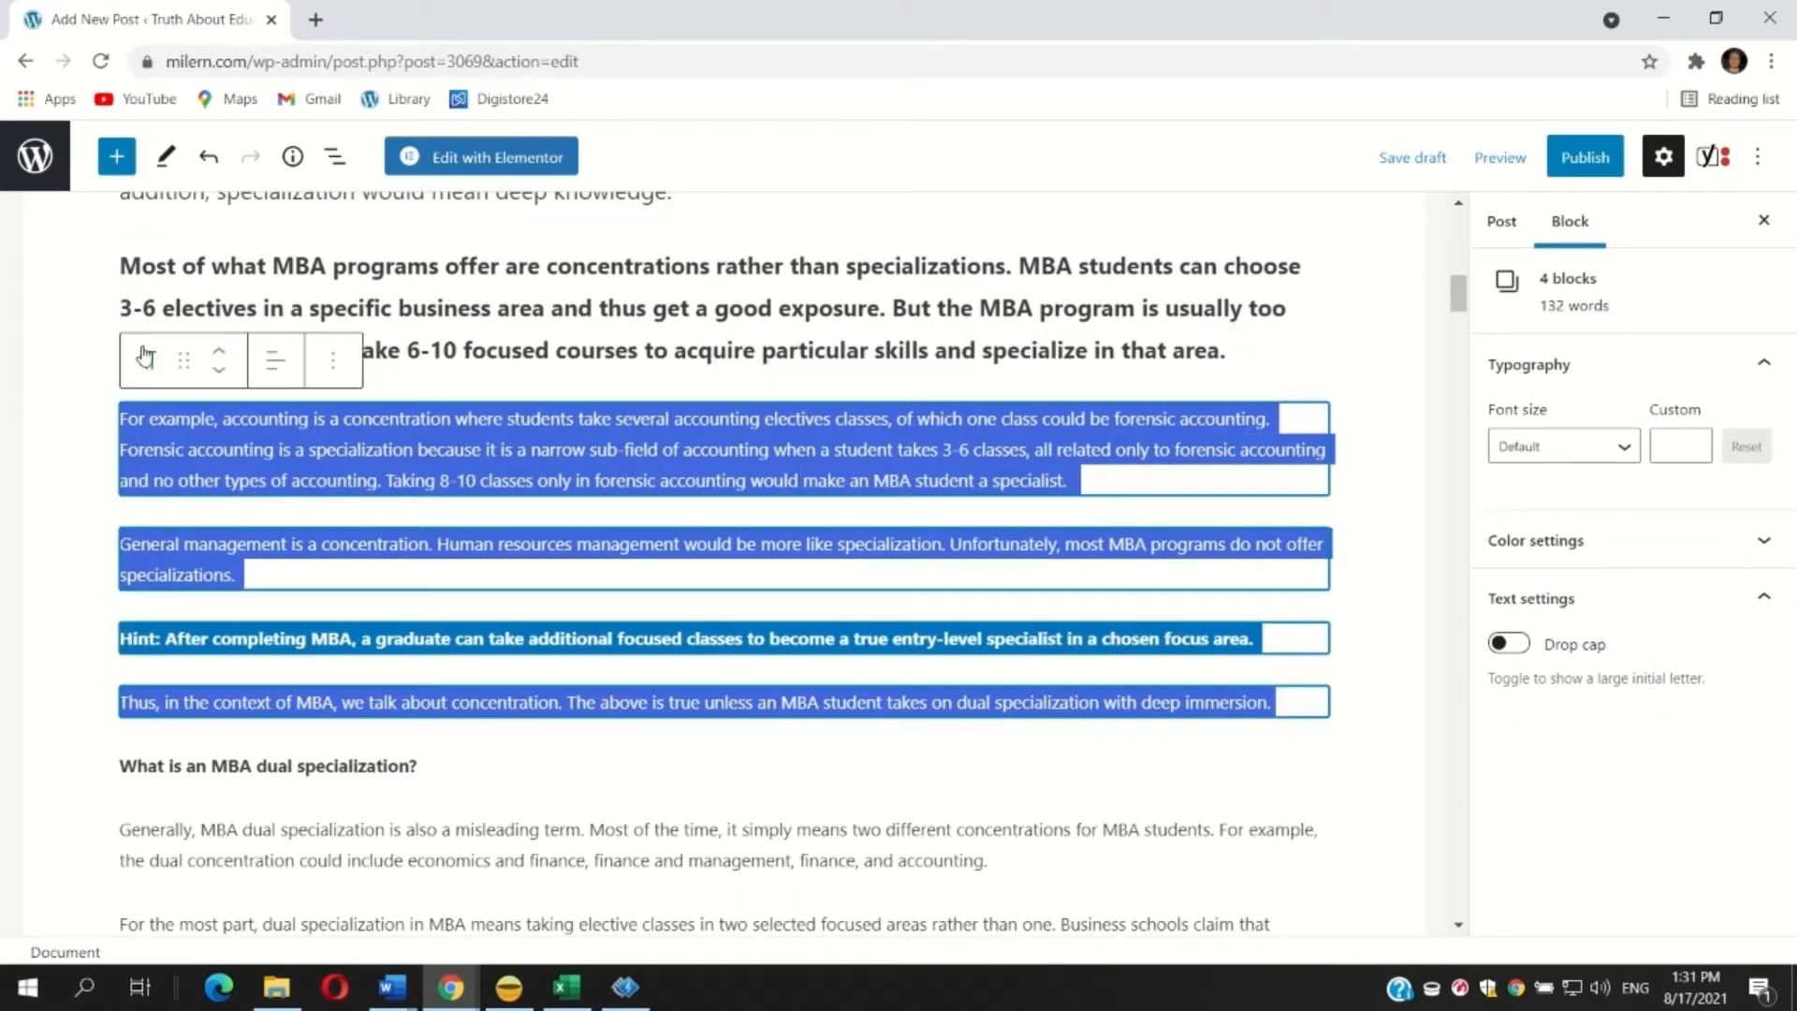
pyautogui.click(1551, 447)
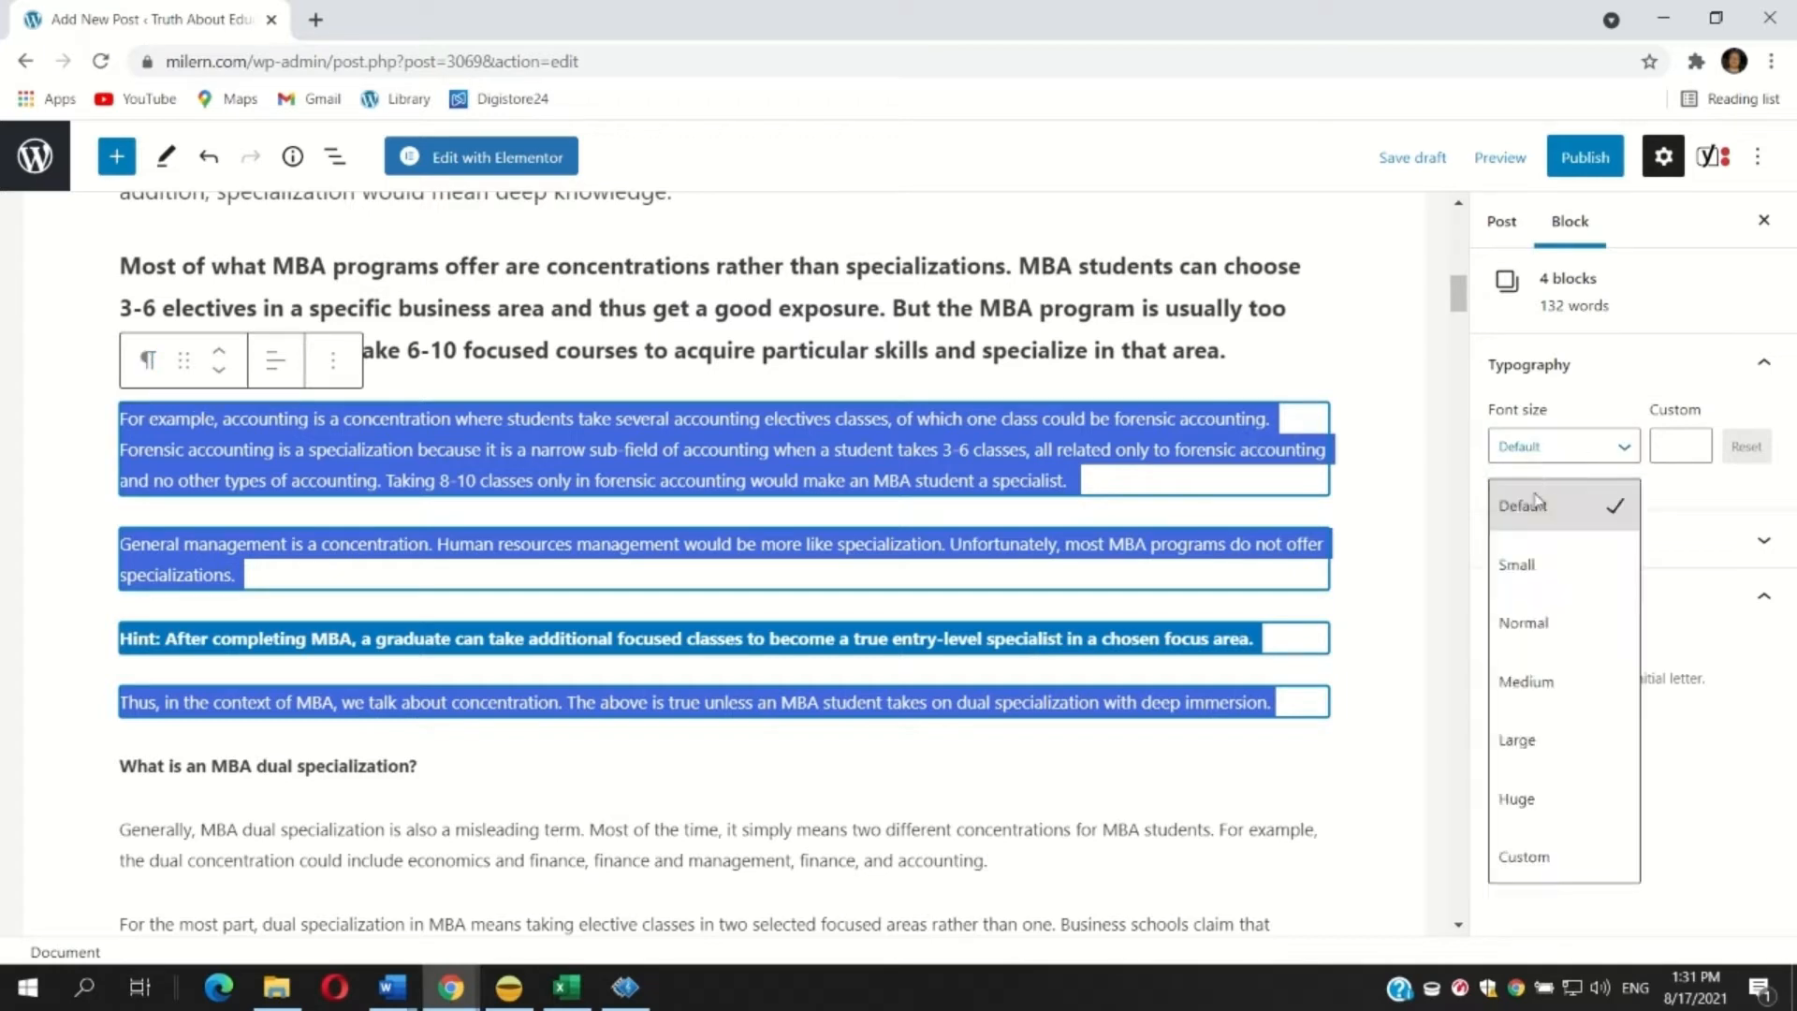
pyautogui.click(1525, 681)
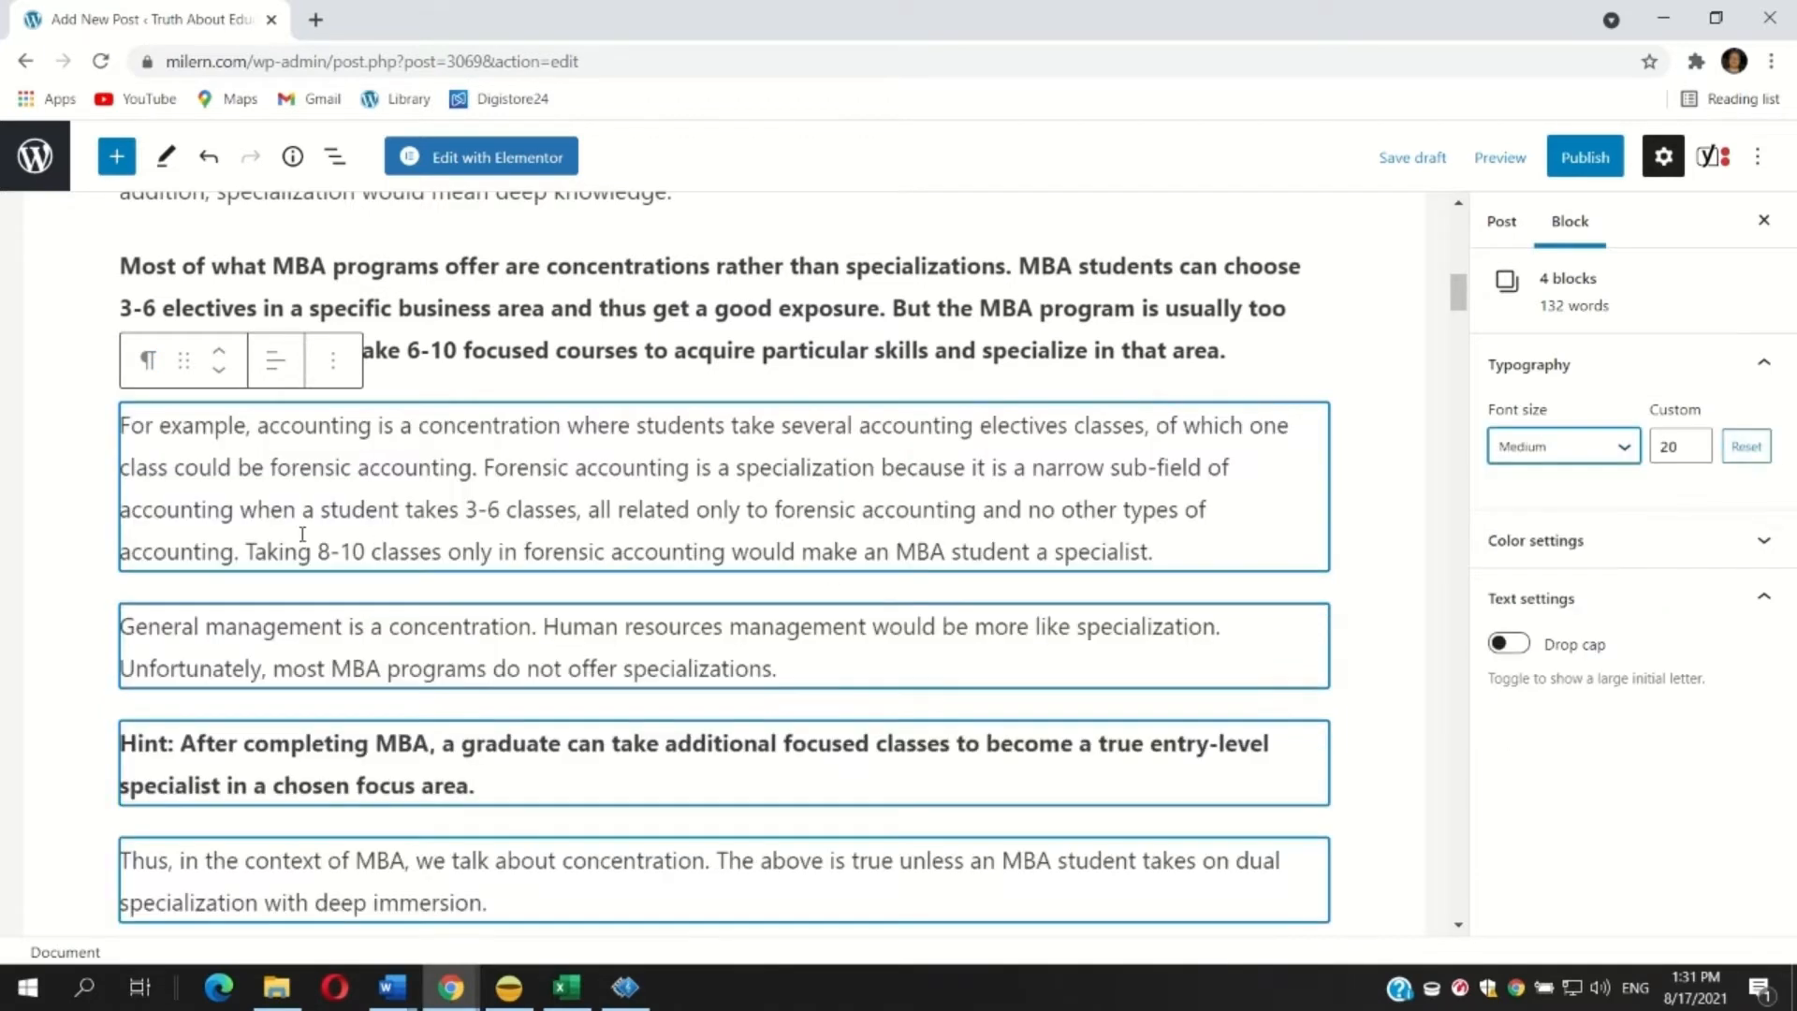
# Split the accounting paragraph into two after 'could be forensic accounting.'.
pyautogui.click(322, 510)
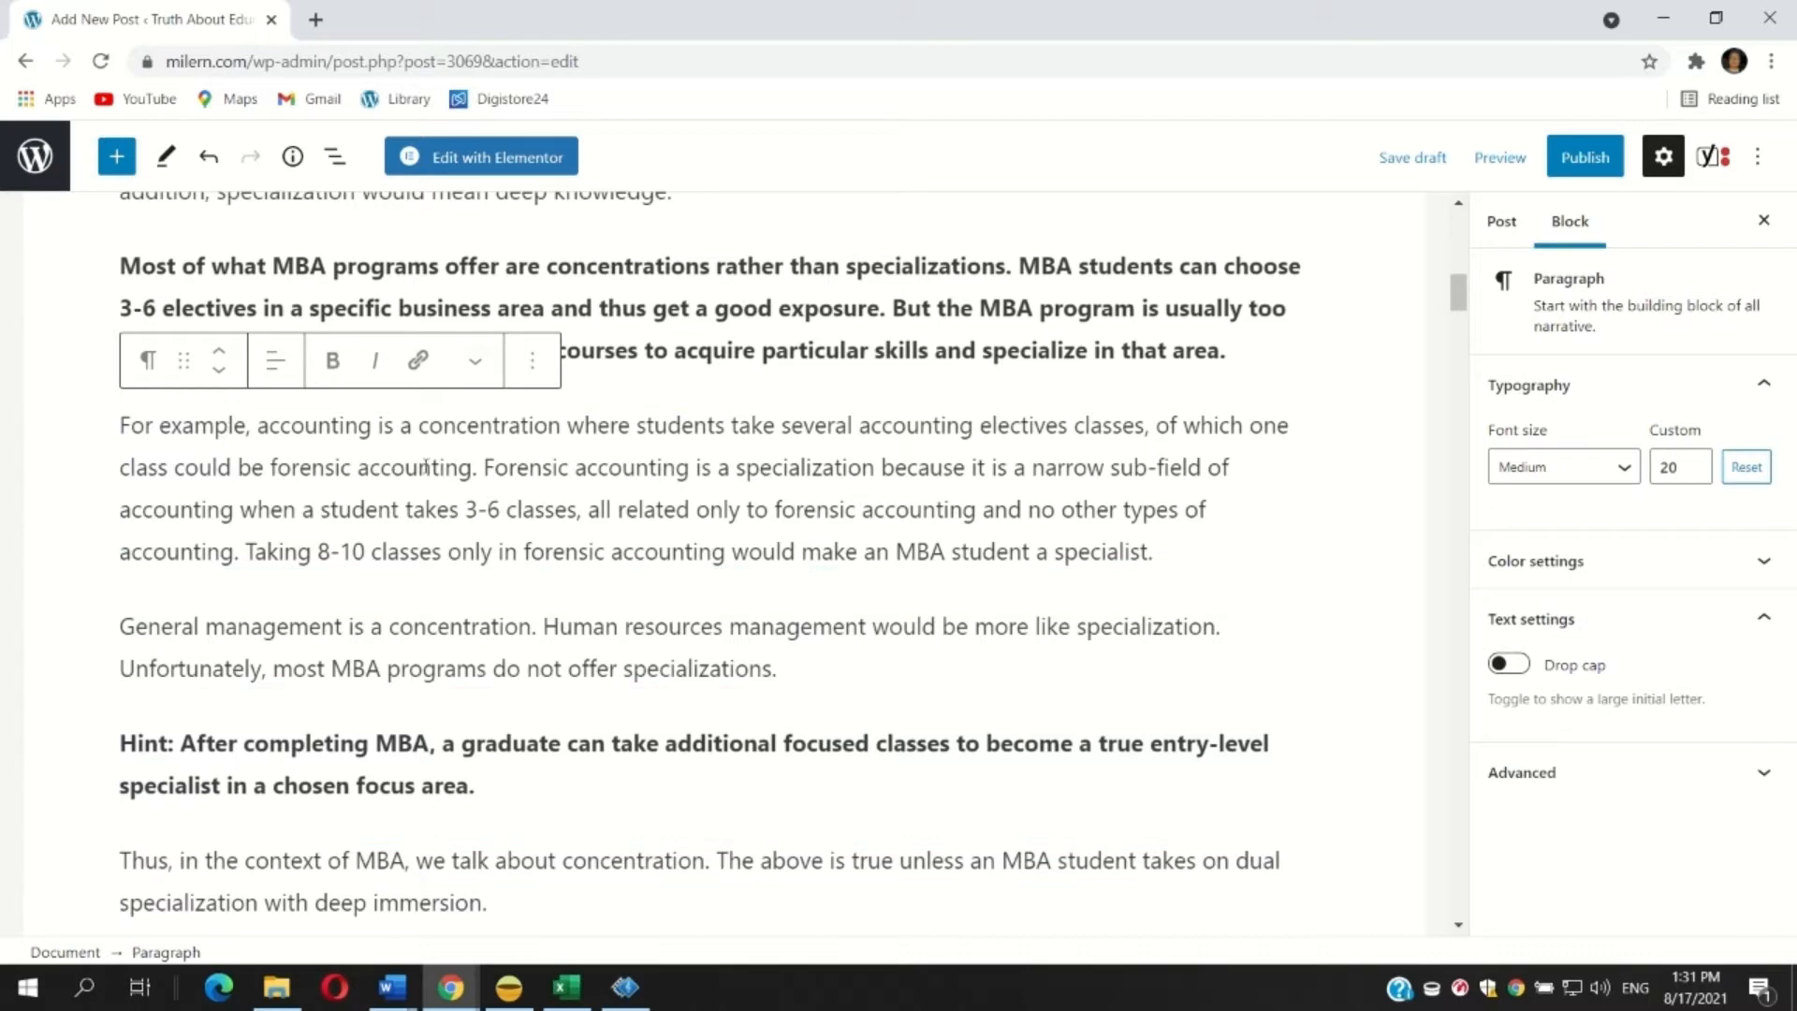
pyautogui.click(484, 467)
pyautogui.press('Return')
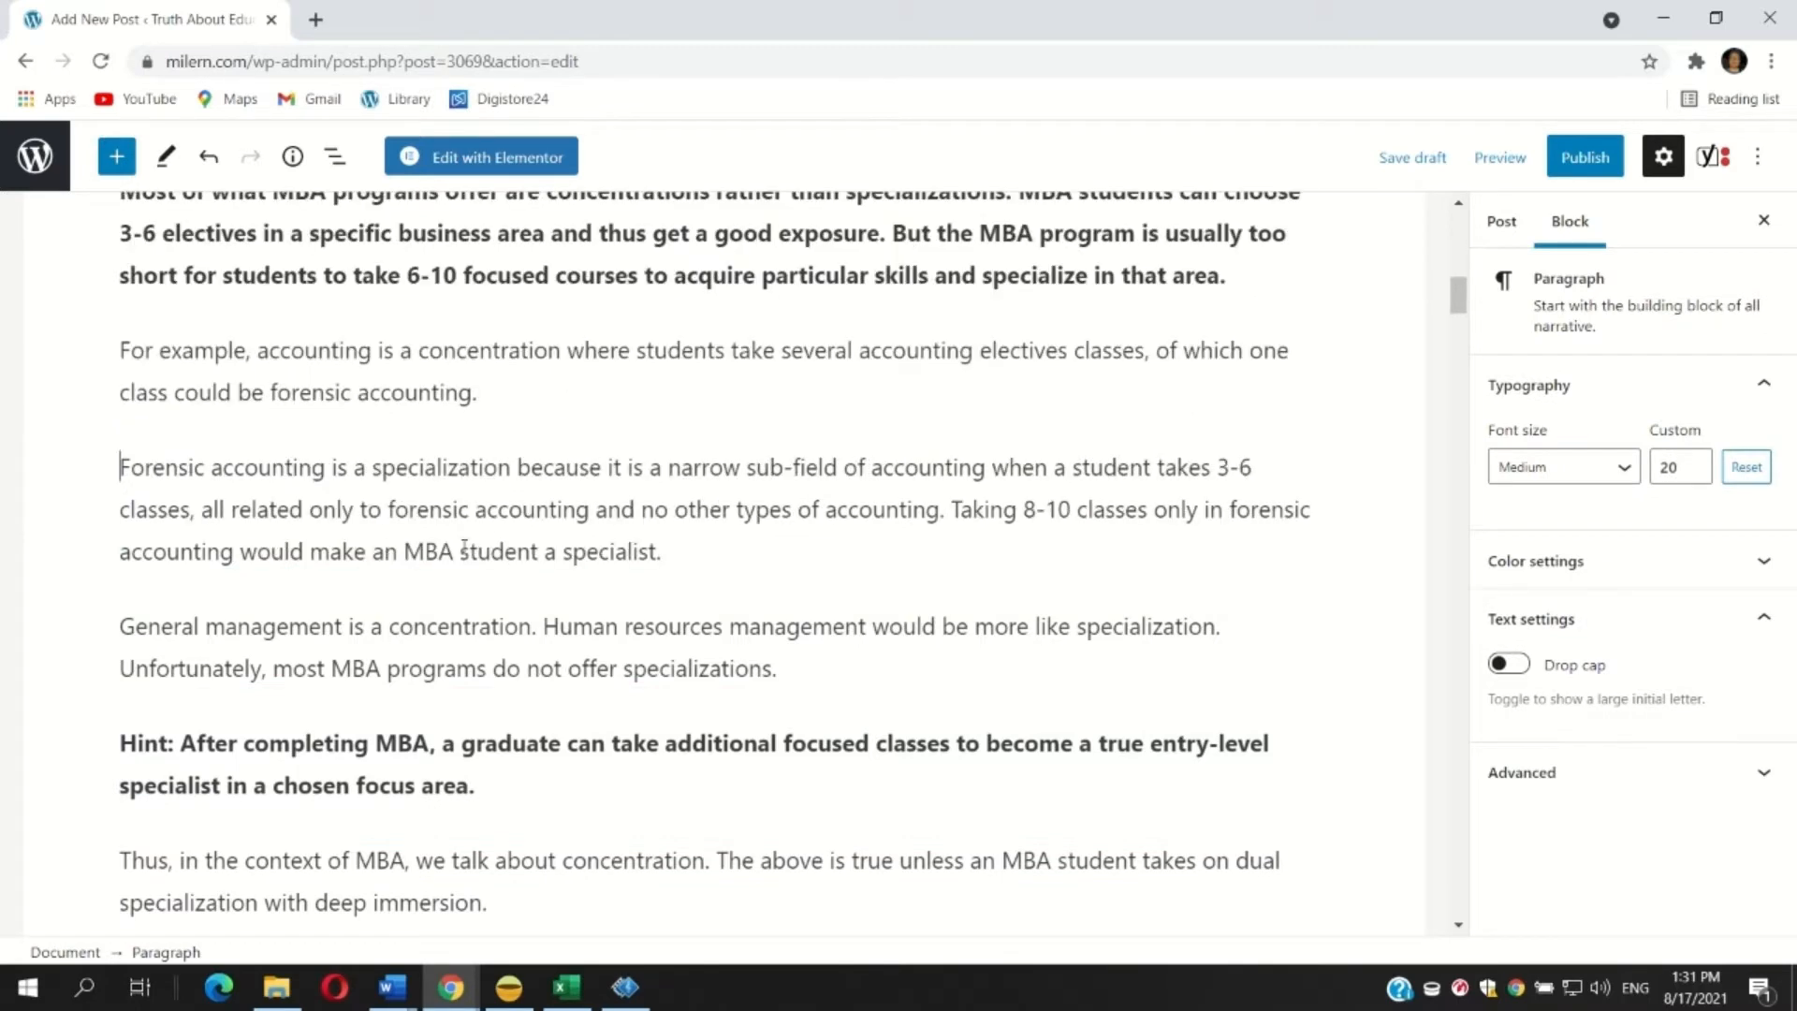
# Convert the paragraph 'What is an MBA dual specialization?' into a heading.
pyautogui.scroll(-6, 464, 547)
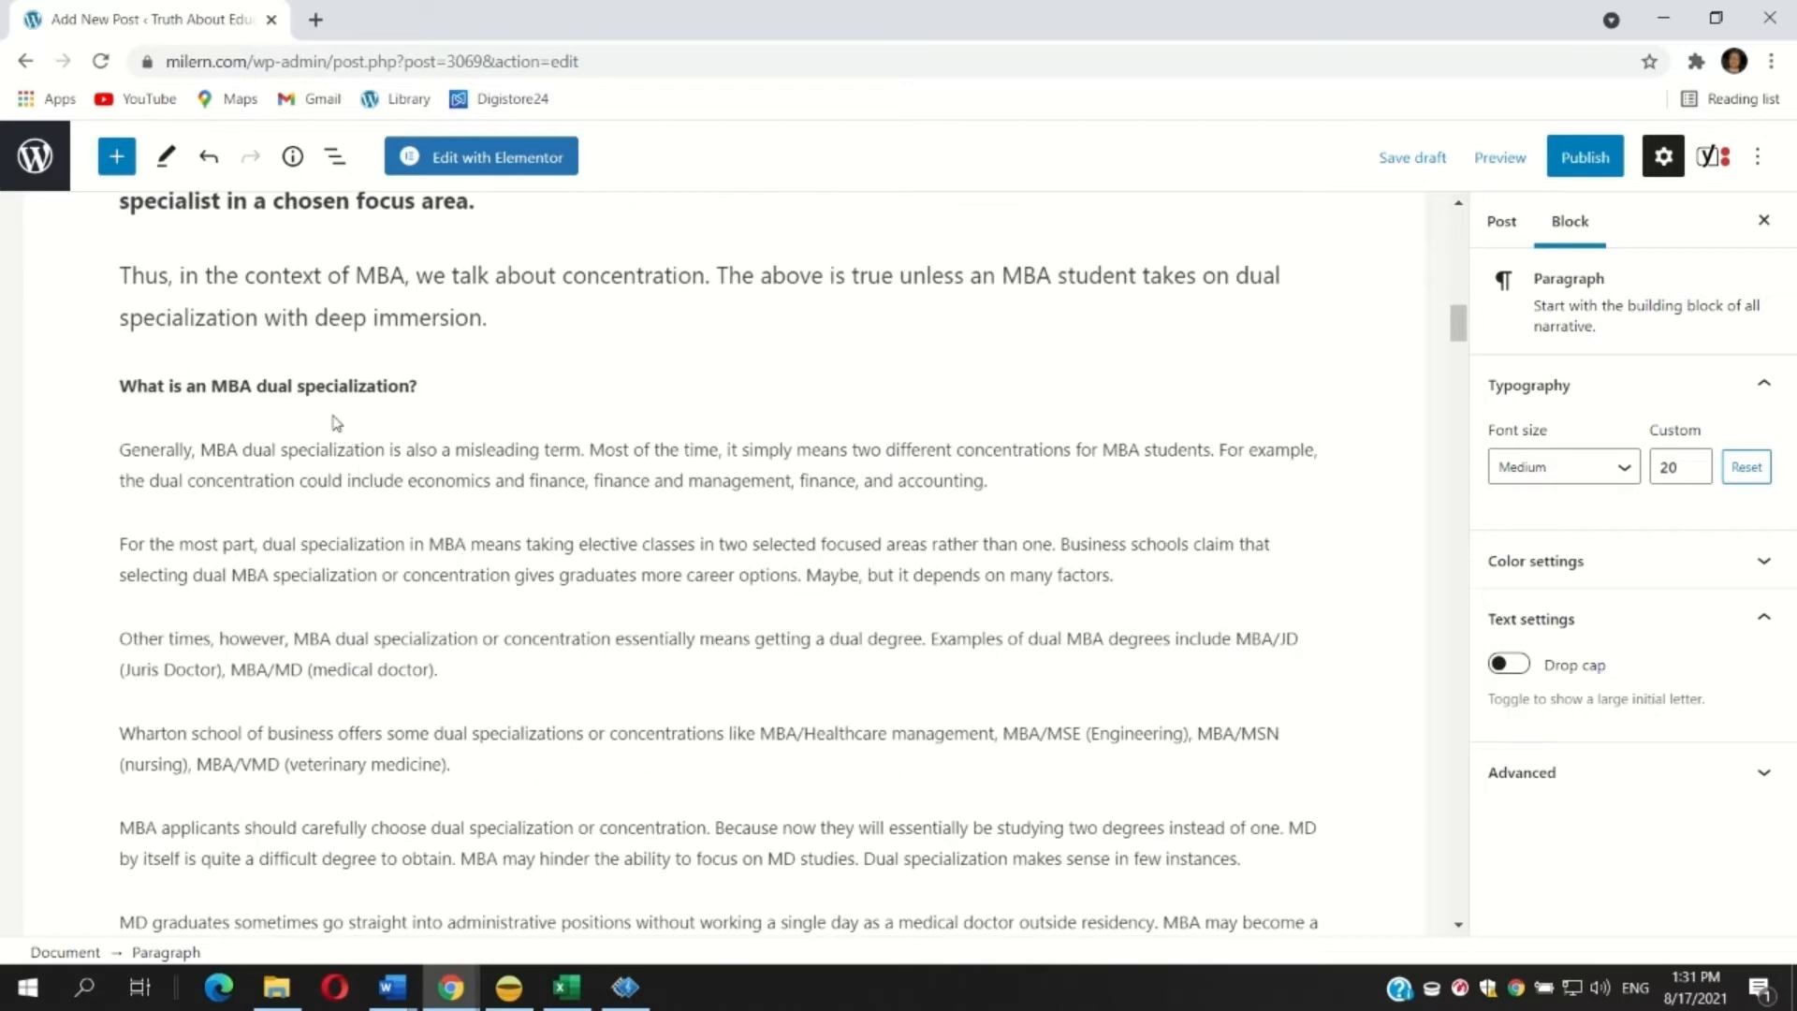
pyautogui.tripleClick(369, 383)
pyautogui.click(147, 326)
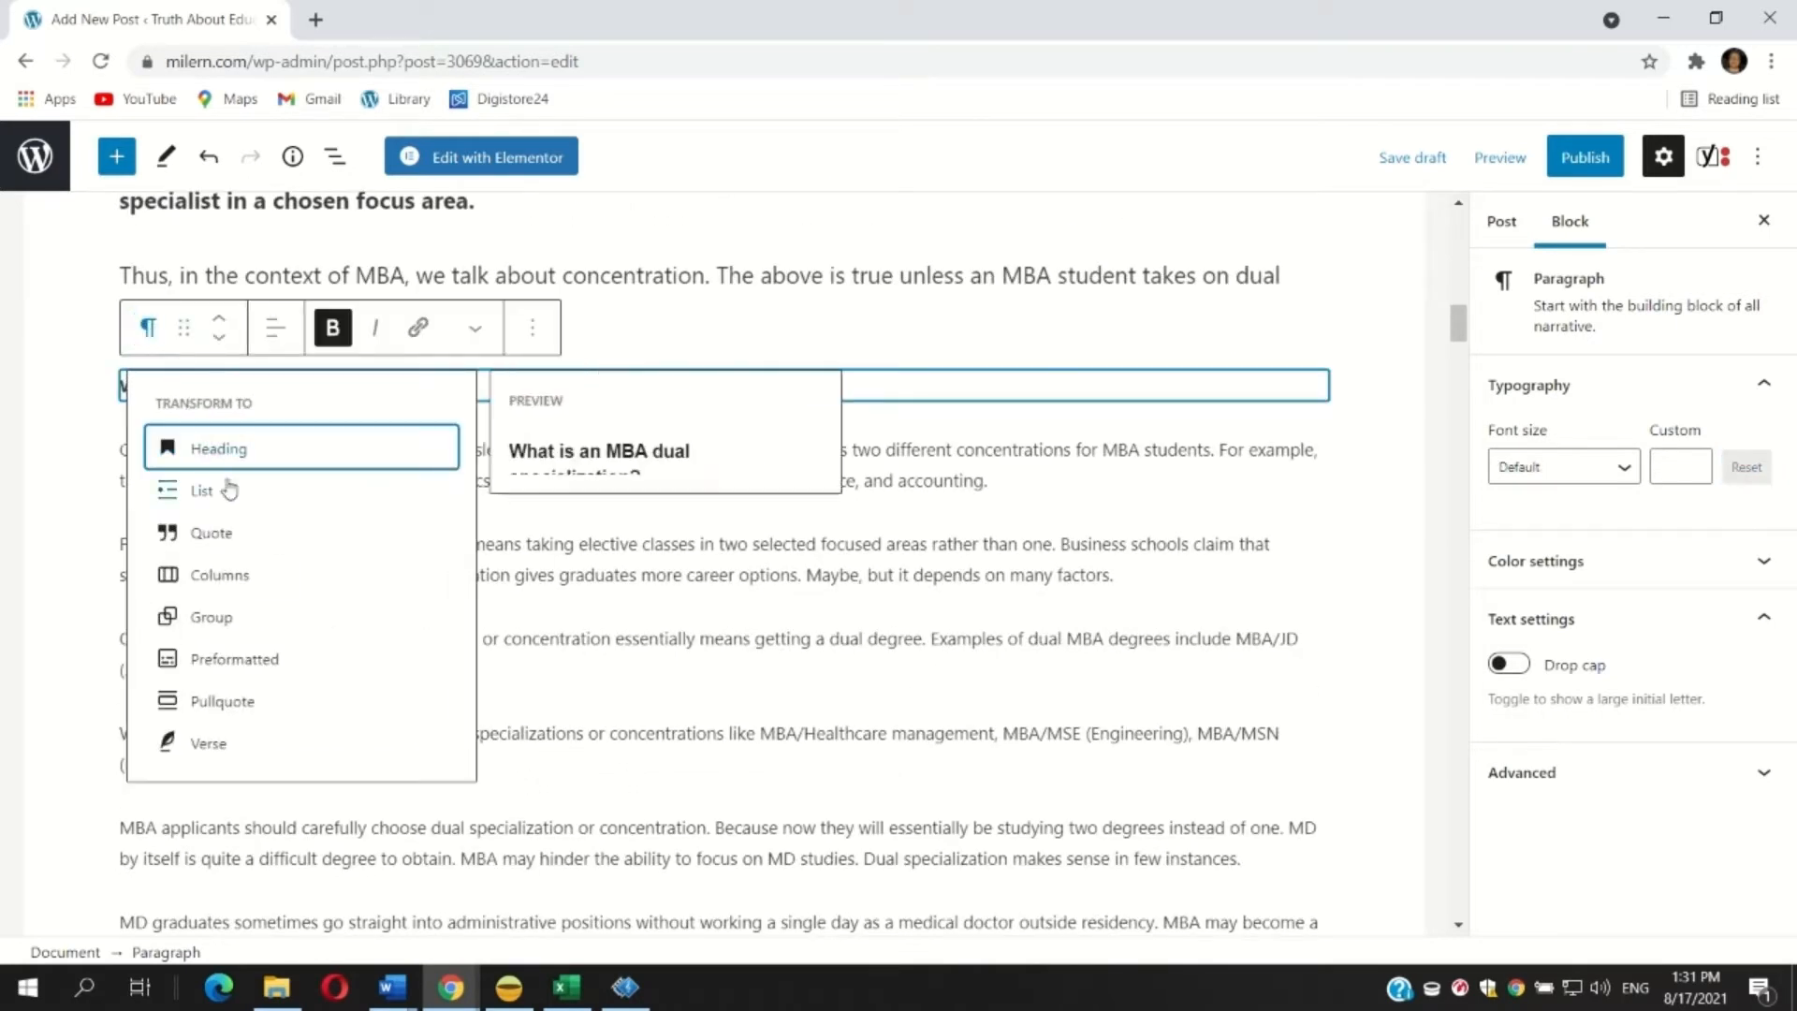
pyautogui.click(221, 449)
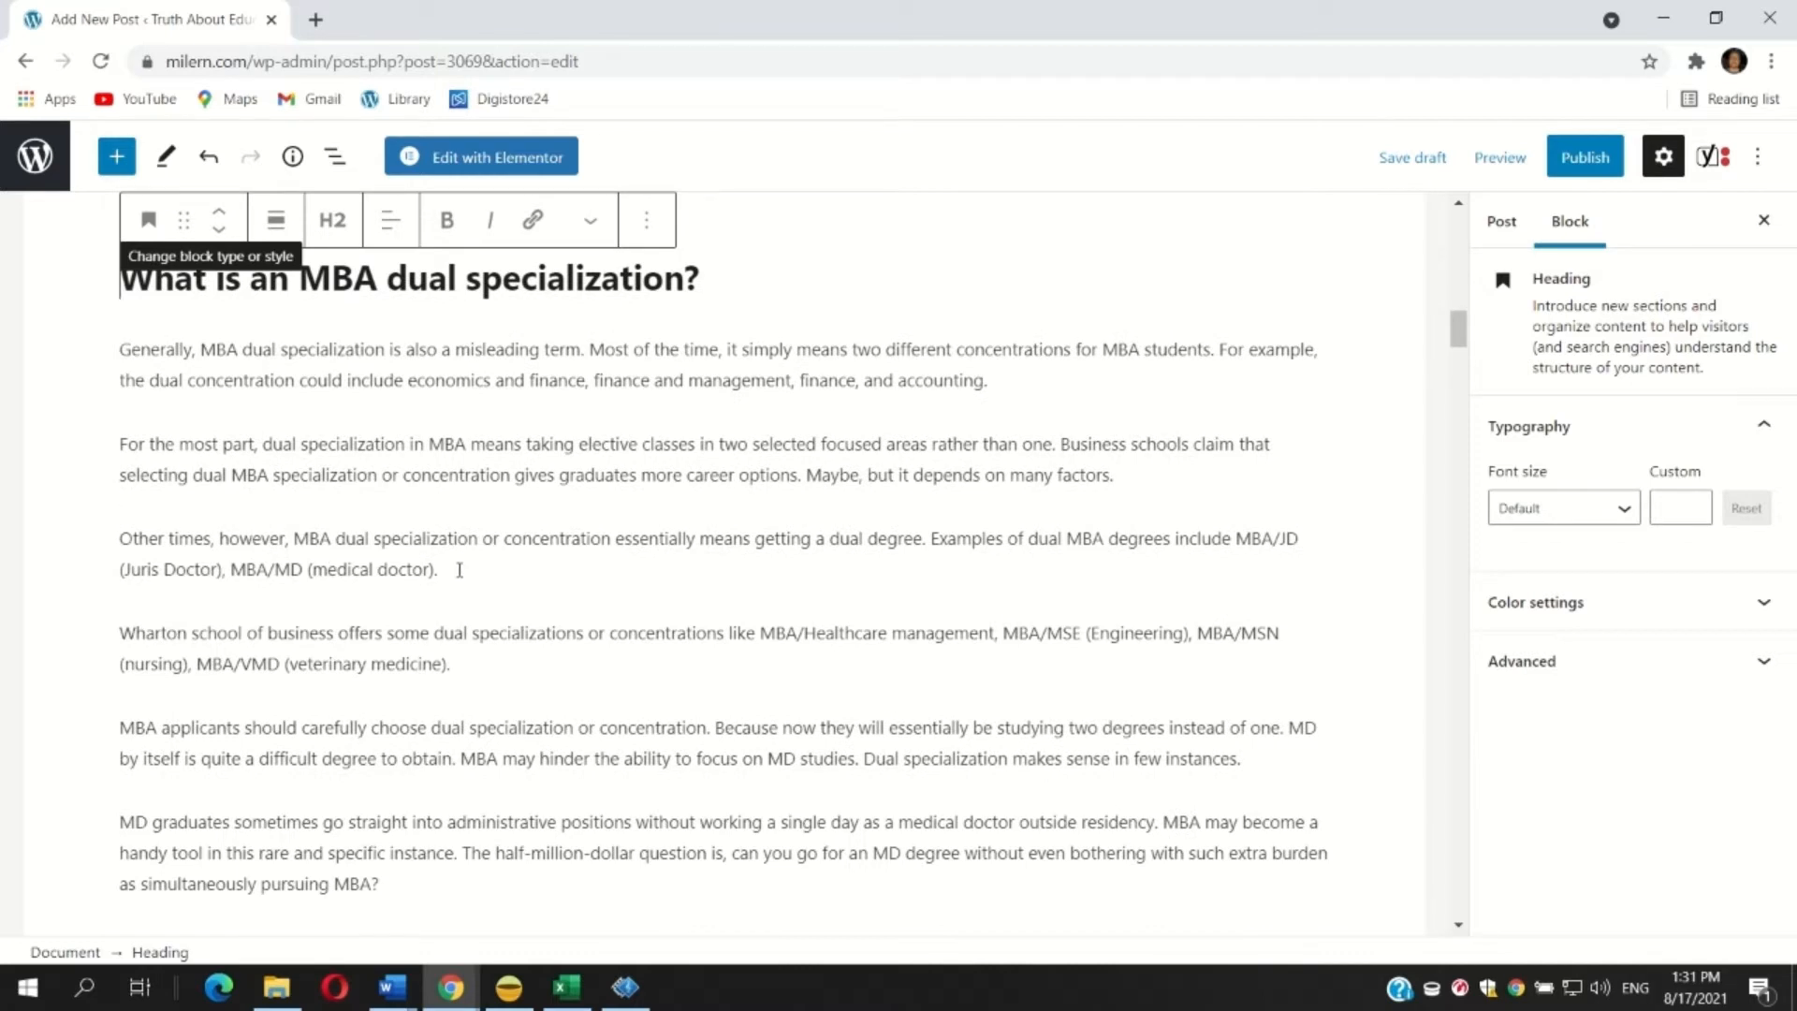
# Make the paragraph beginning 'Other times, however, MBA dual specialization' bold.
pyautogui.moveTo(459, 570); pyautogui.dragTo(122, 538)
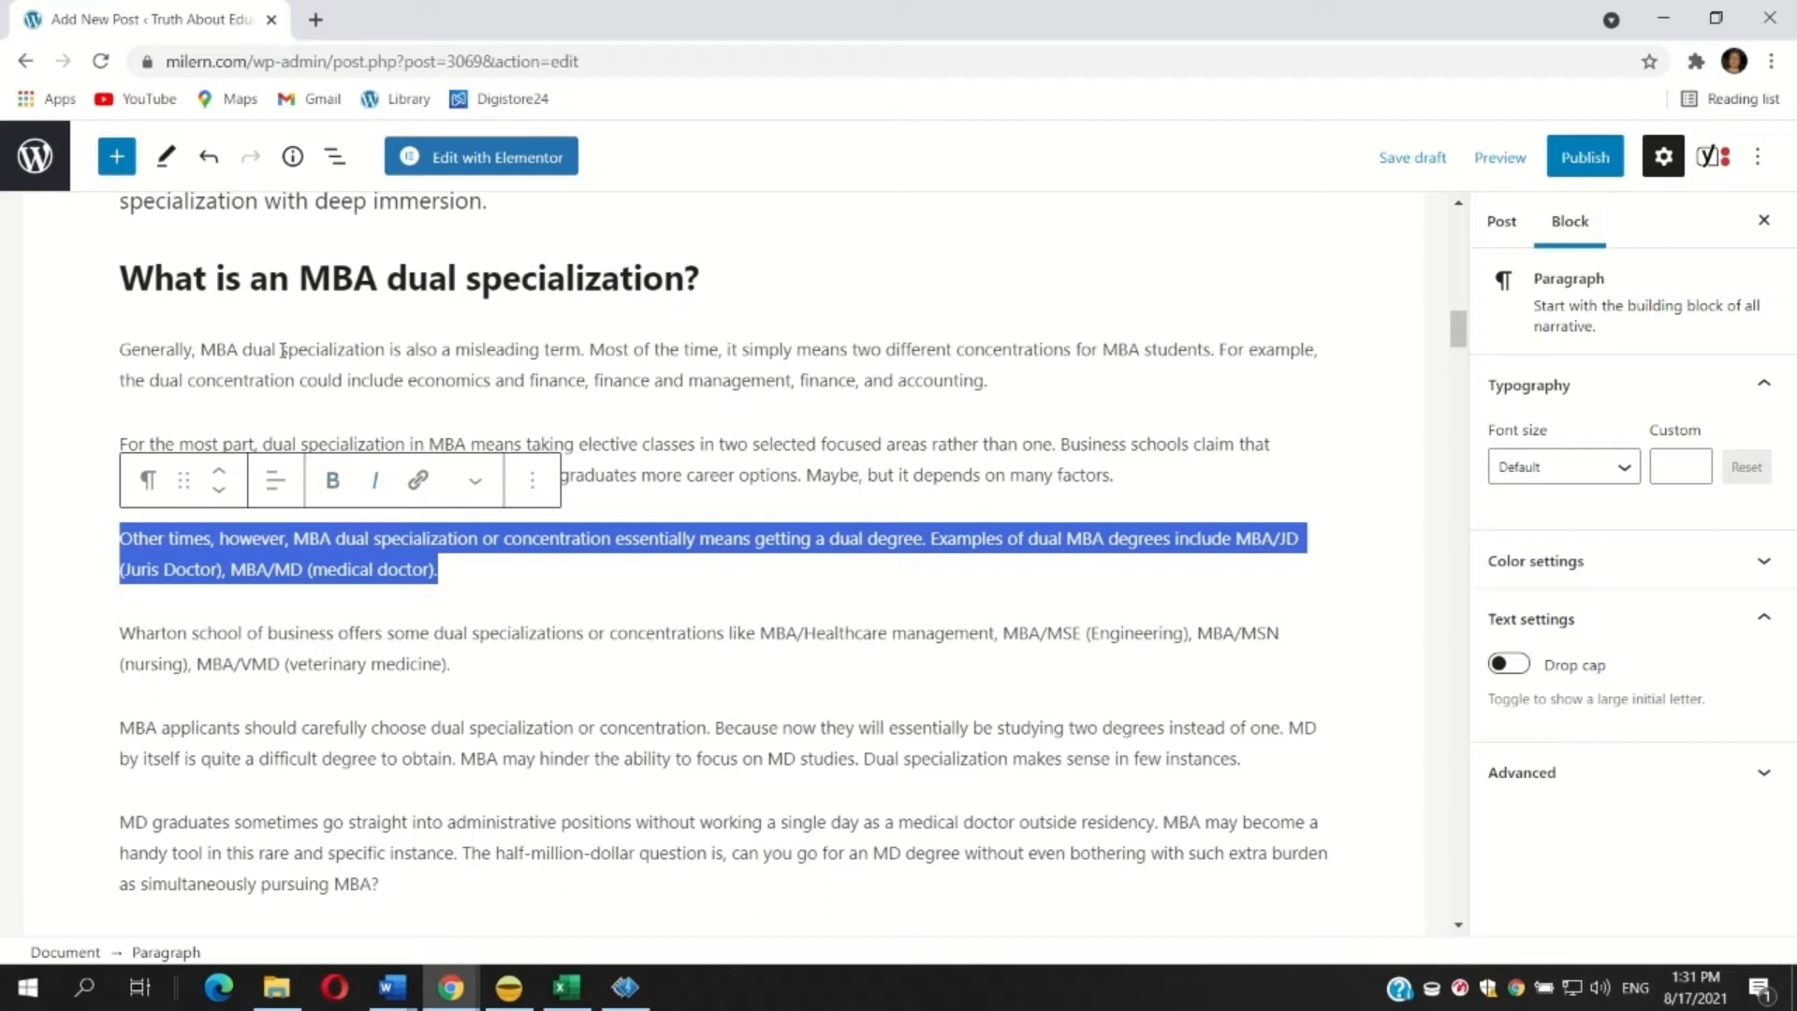
pyautogui.click(332, 480)
pyautogui.click(353, 664)
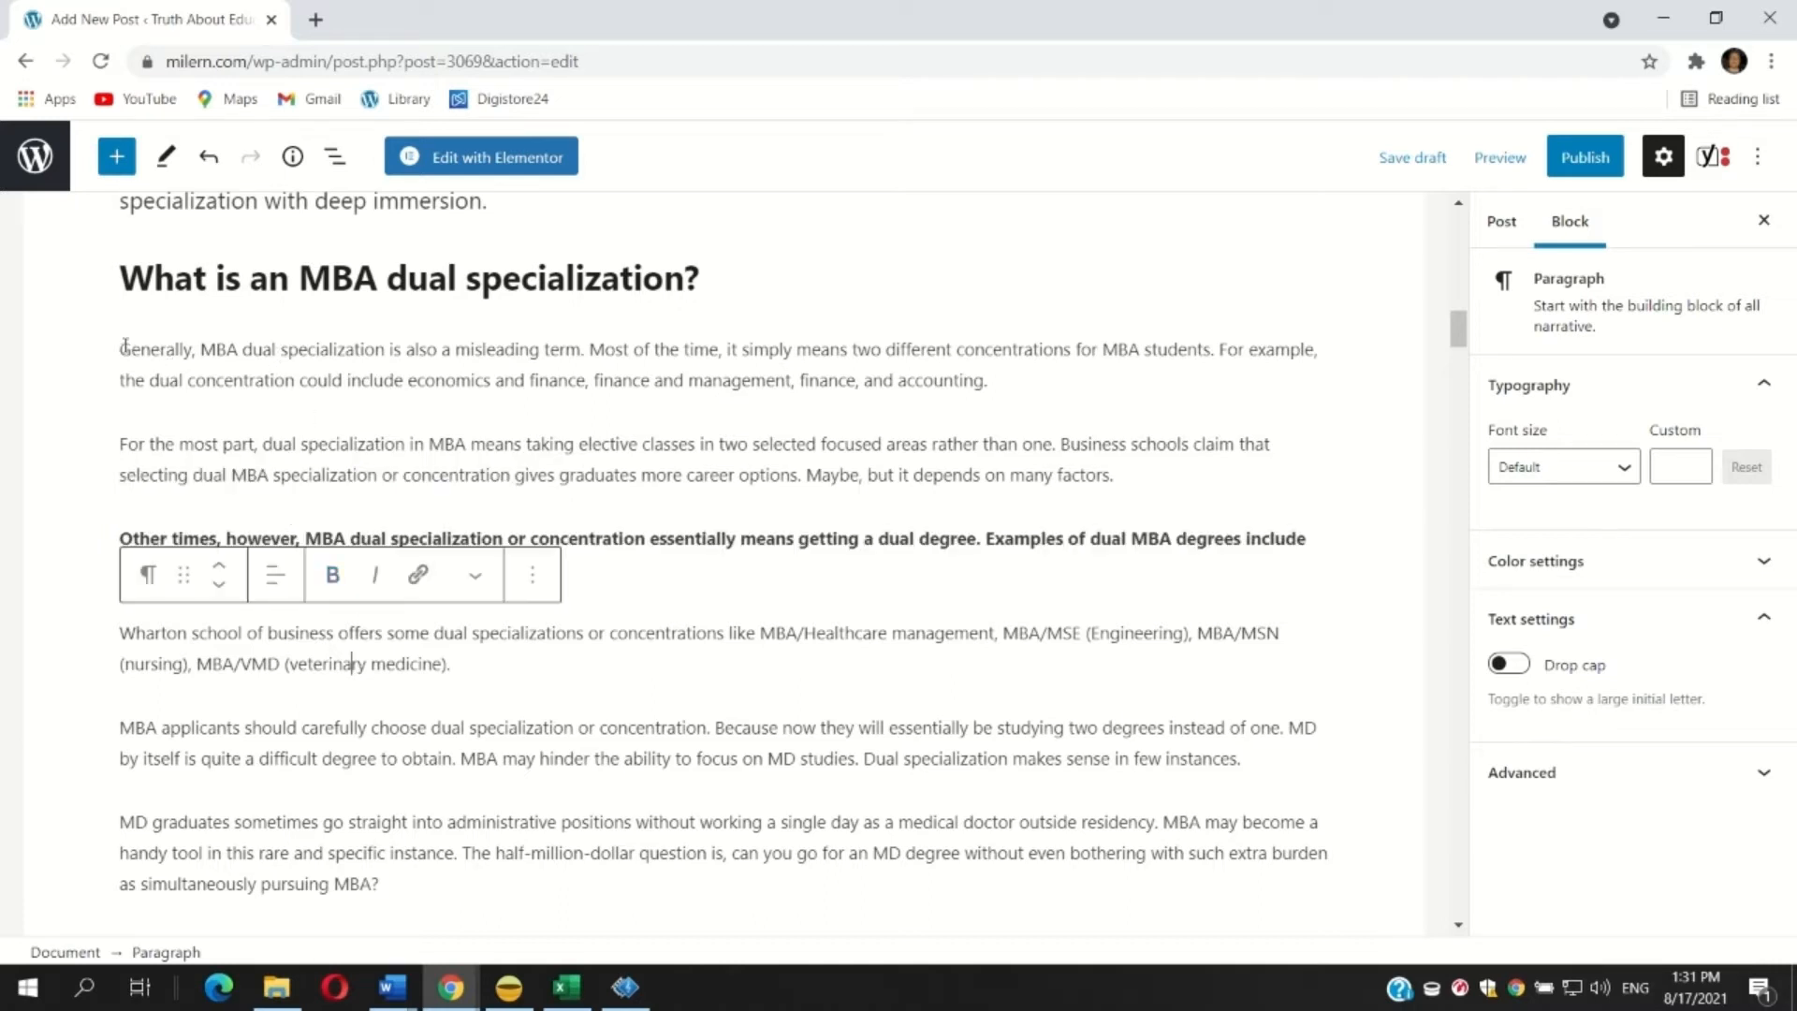
# Set the six paragraphs from 'Generally, MBA dual specialization' to 'MD graduates sometimes' to Medium font size.
pyautogui.moveTo(125, 346); pyautogui.dragTo(557, 883)
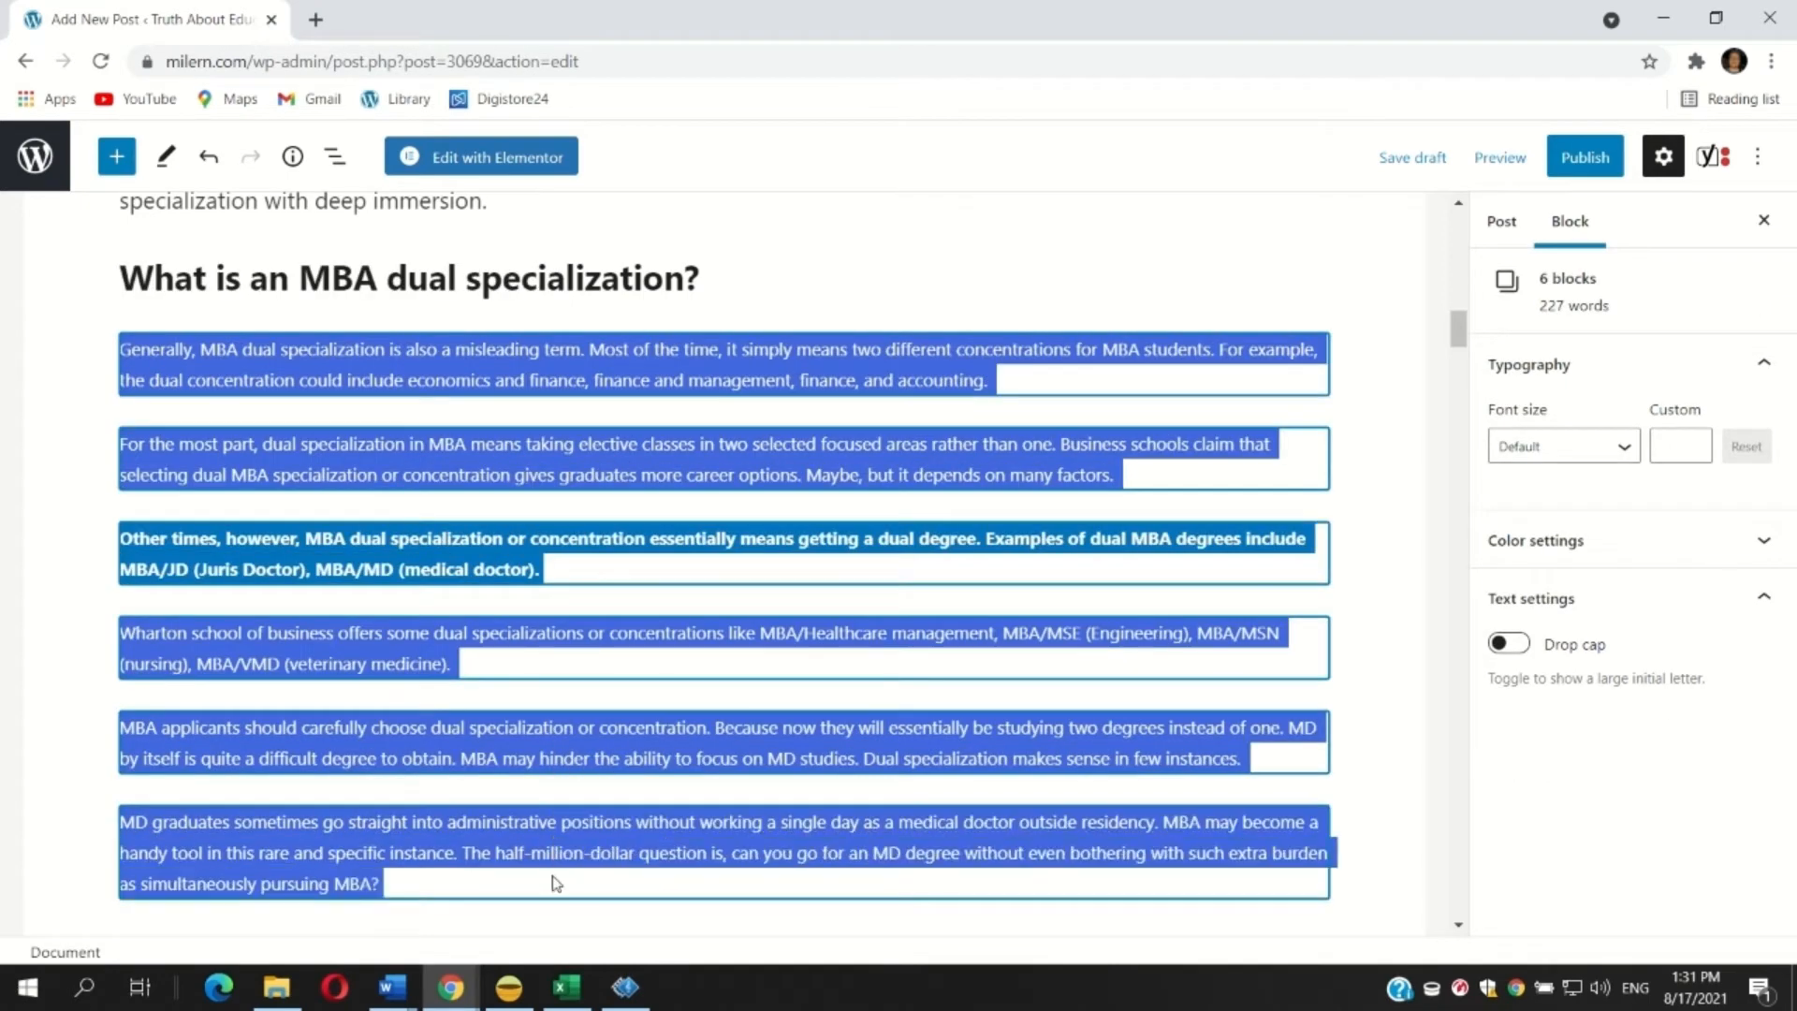
pyautogui.click(1562, 446)
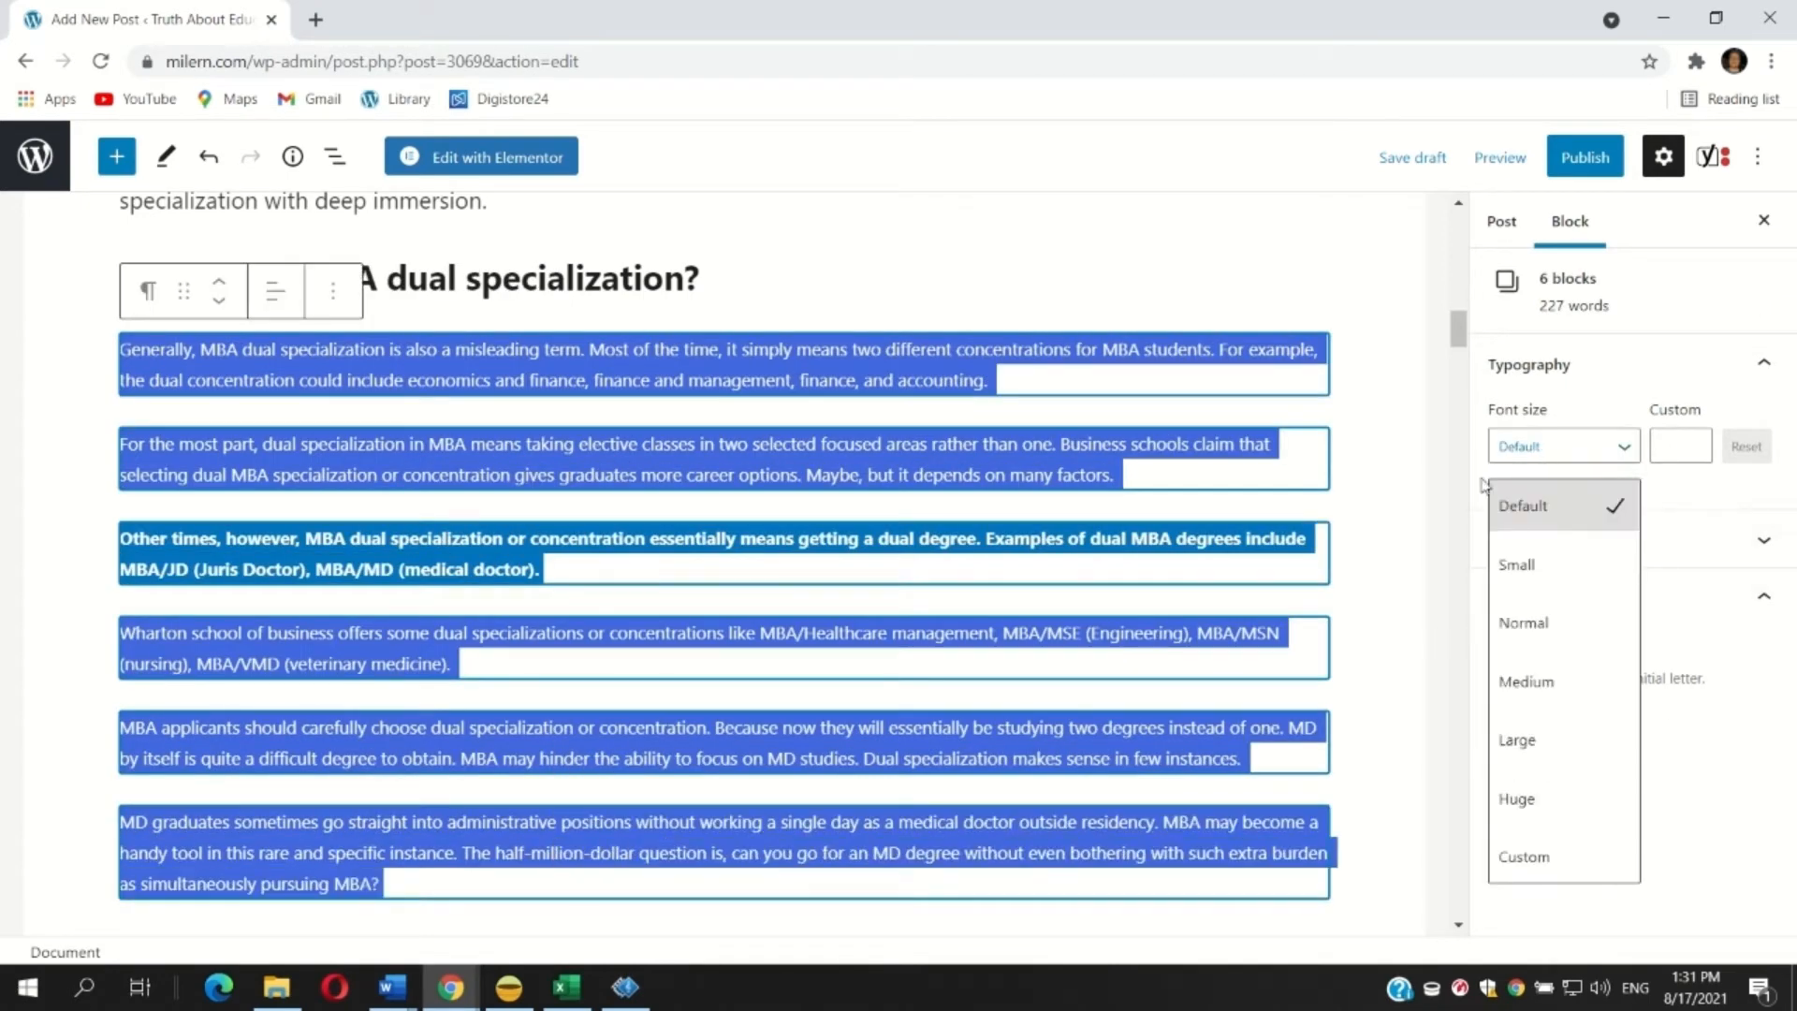
pyautogui.click(1542, 680)
# Insert 'MBA alone or' before 'MBA/MA' in the paragraph starting 'For example, MBA by itself'.
pyautogui.scroll(-10, 593, 593)
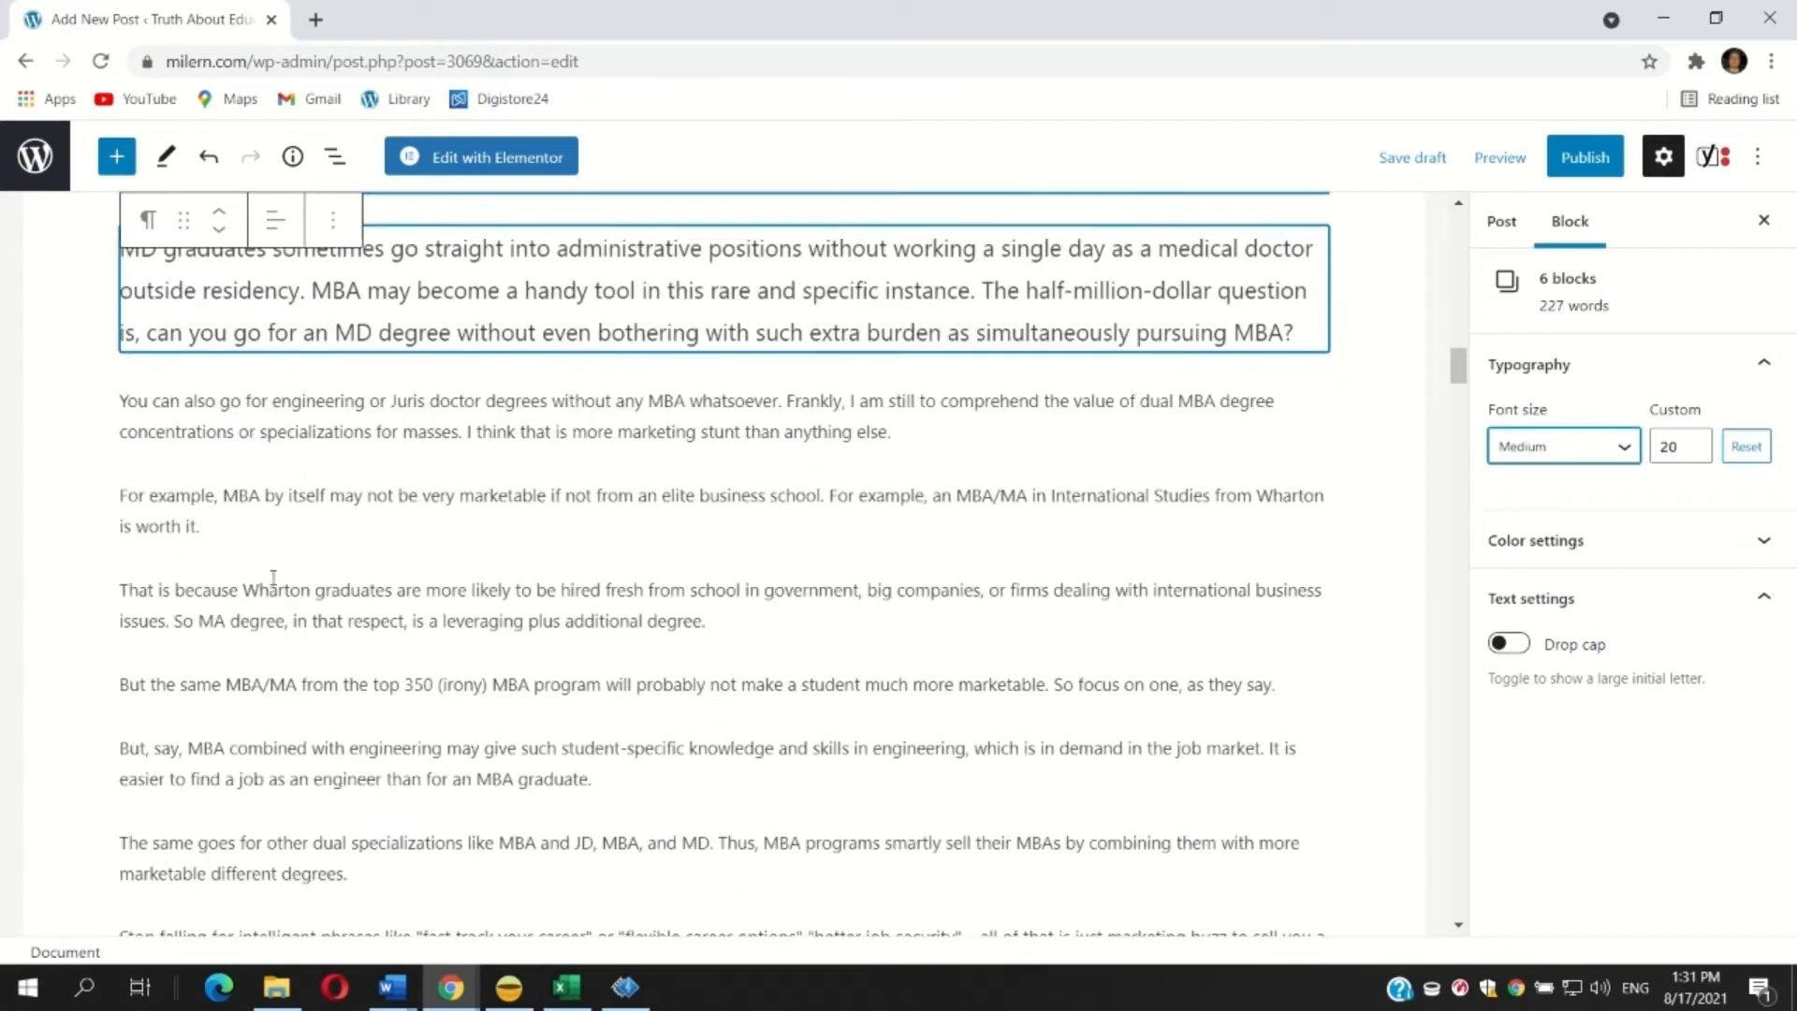
pyautogui.click(244, 513)
pyautogui.moveTo(231, 521); pyautogui.dragTo(108, 491)
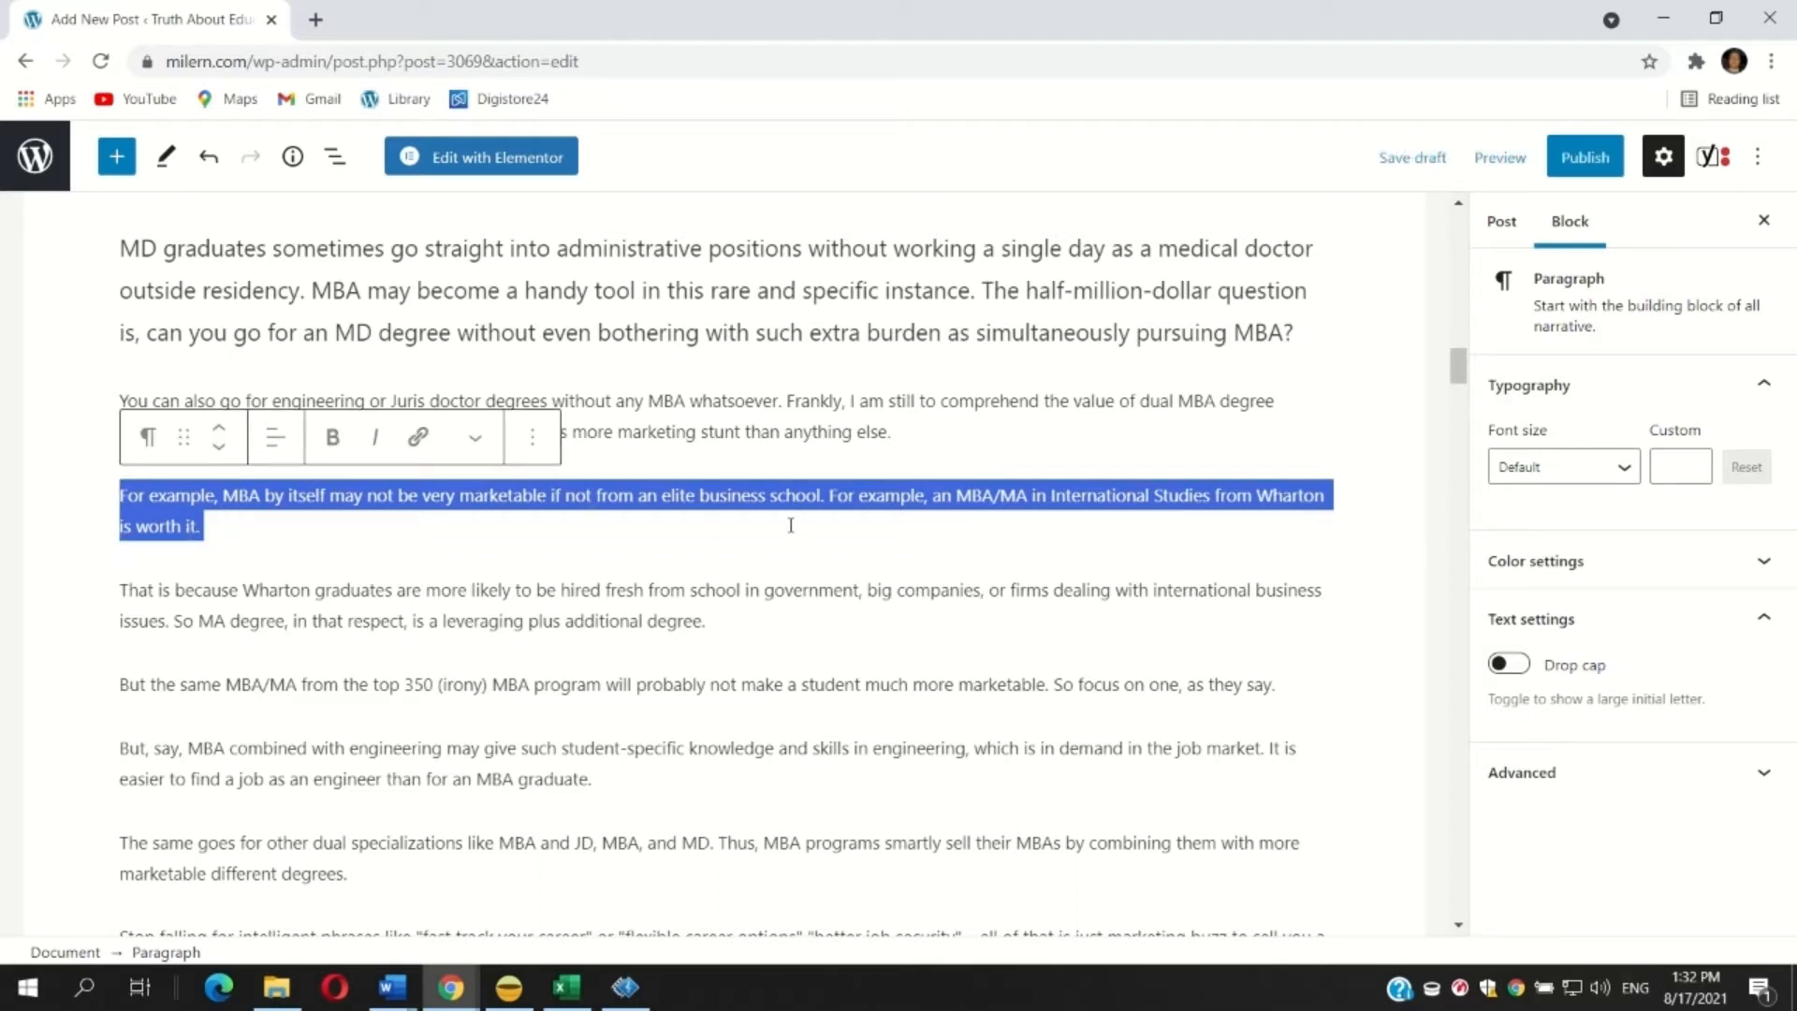
pyautogui.click(633, 497)
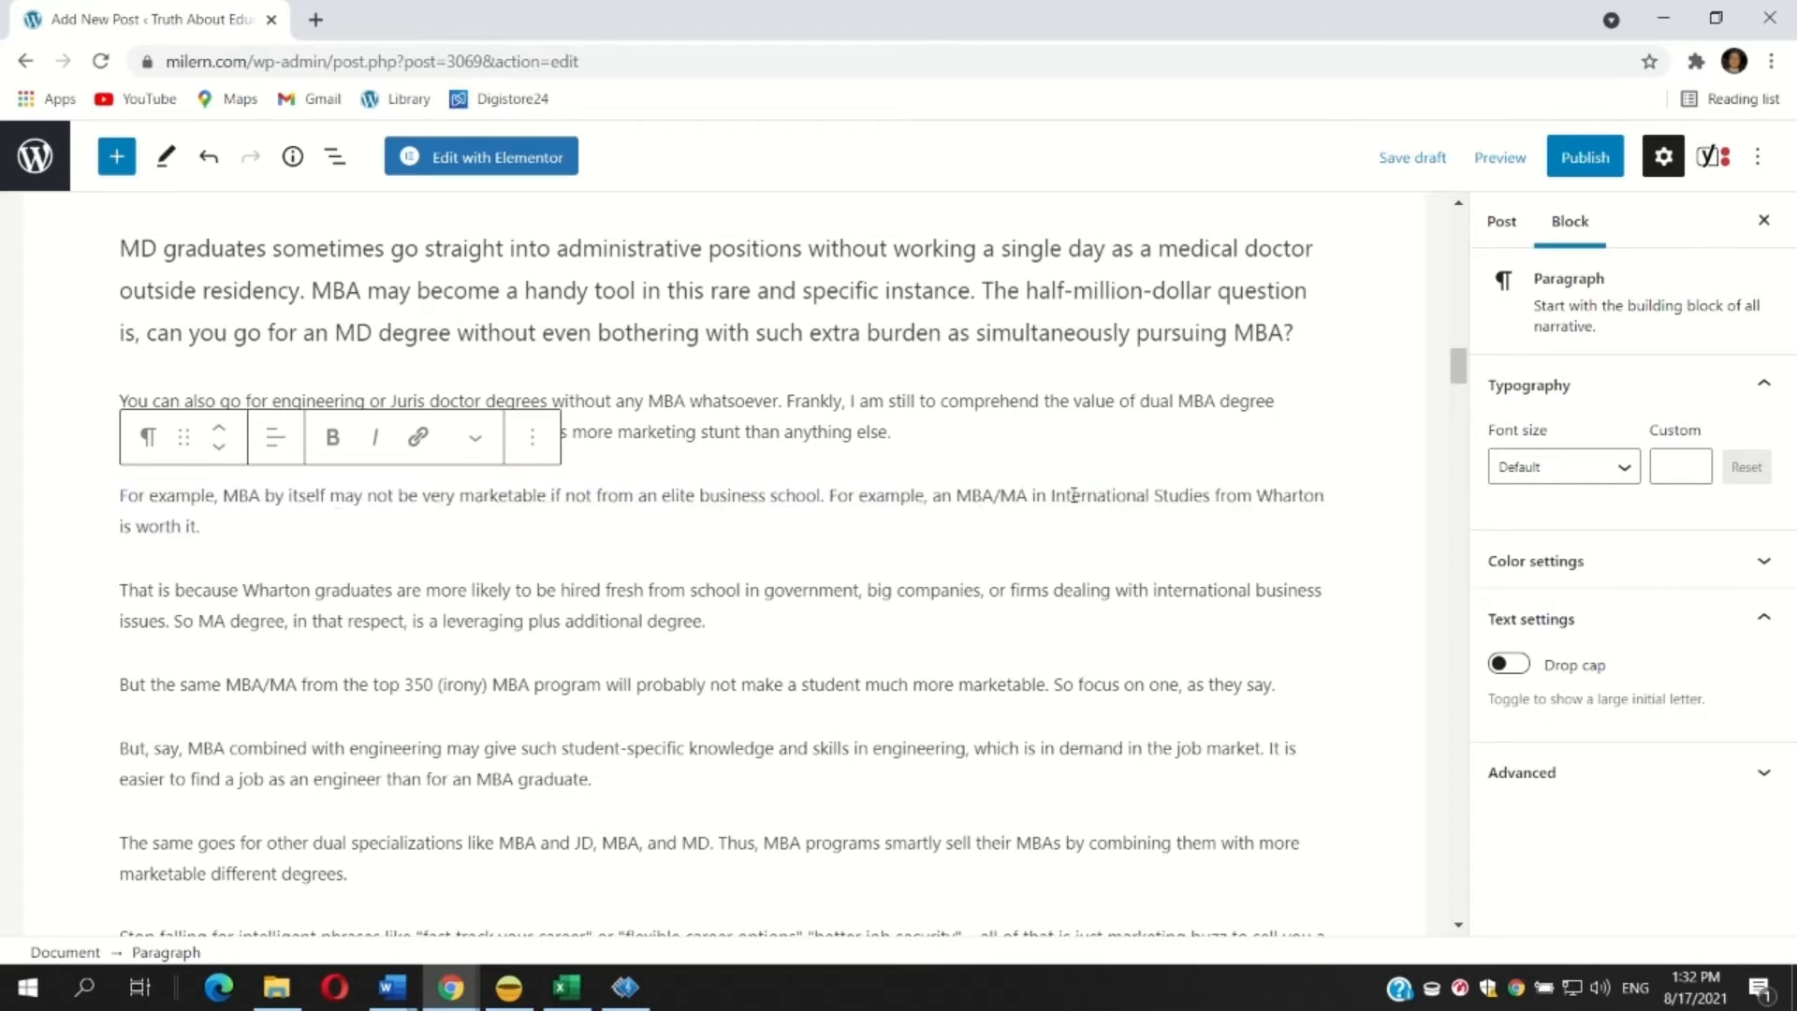
pyautogui.click(958, 495)
pyautogui.write('MBA alone ')
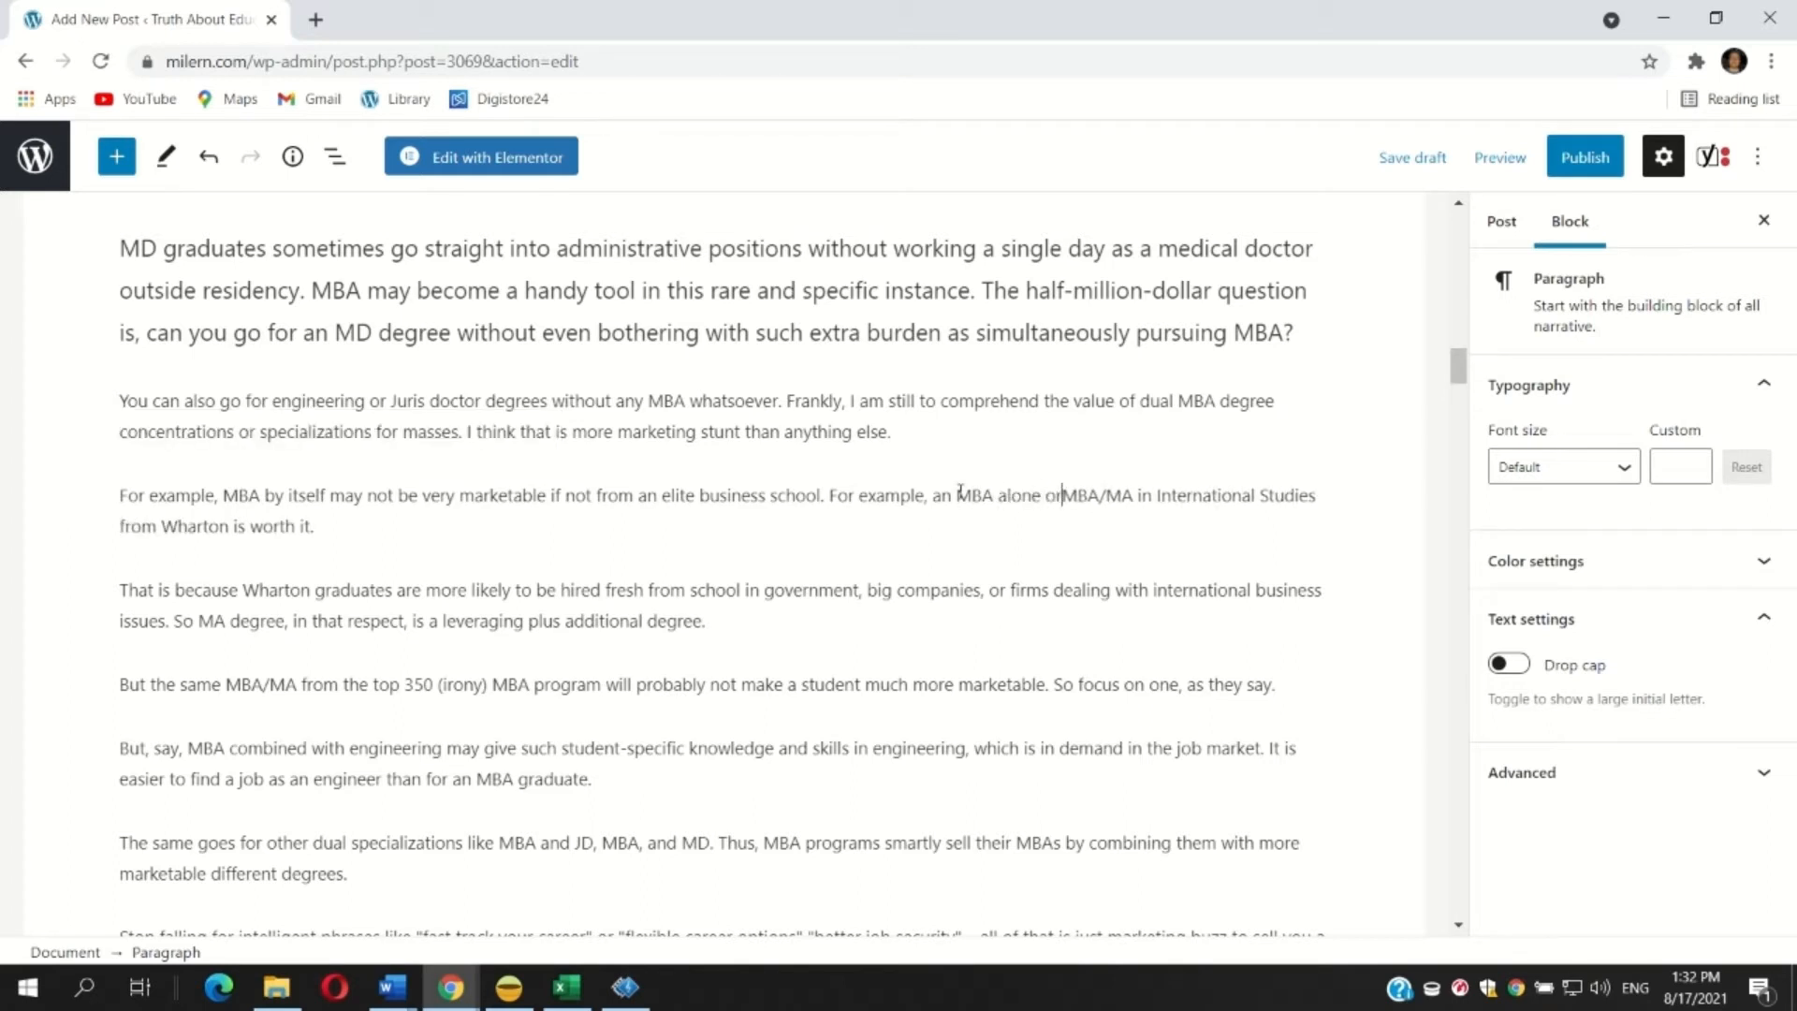
pyautogui.write('or')
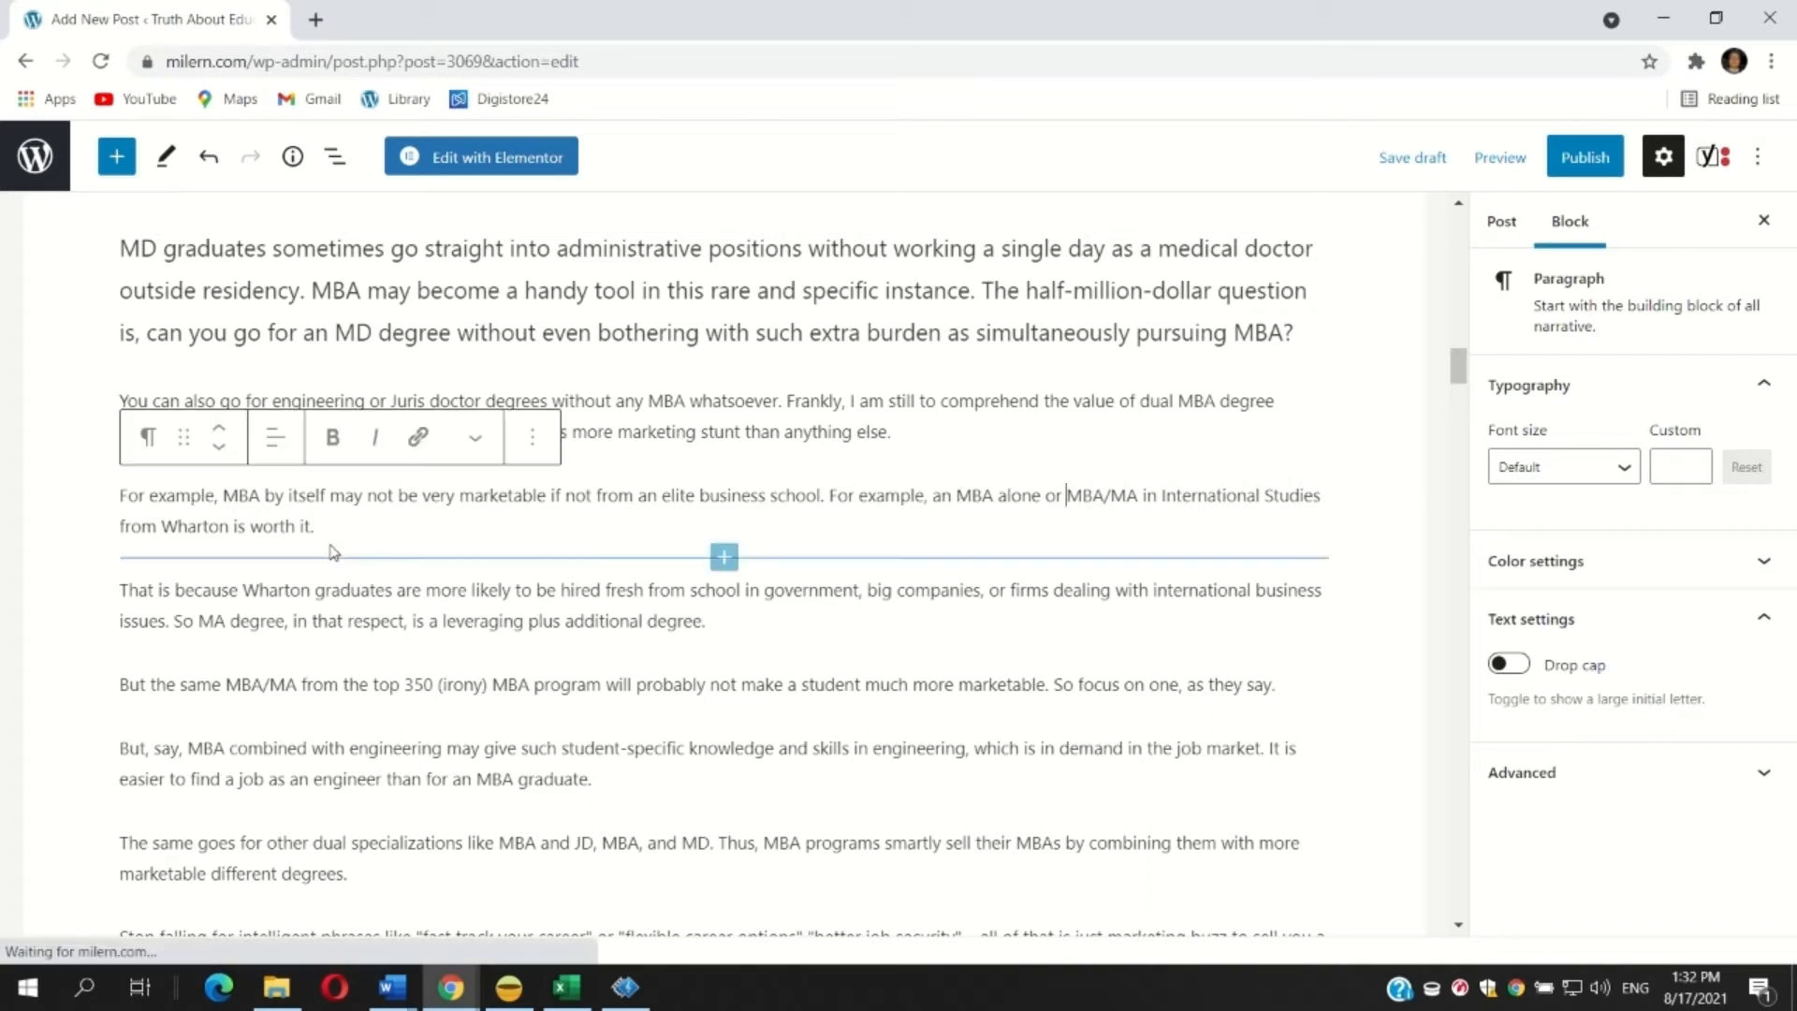
# Replace 'is' with 'are equally' before 'worth it' in that same sentence.
pyautogui.click(250, 526)
pyautogui.press('Left')
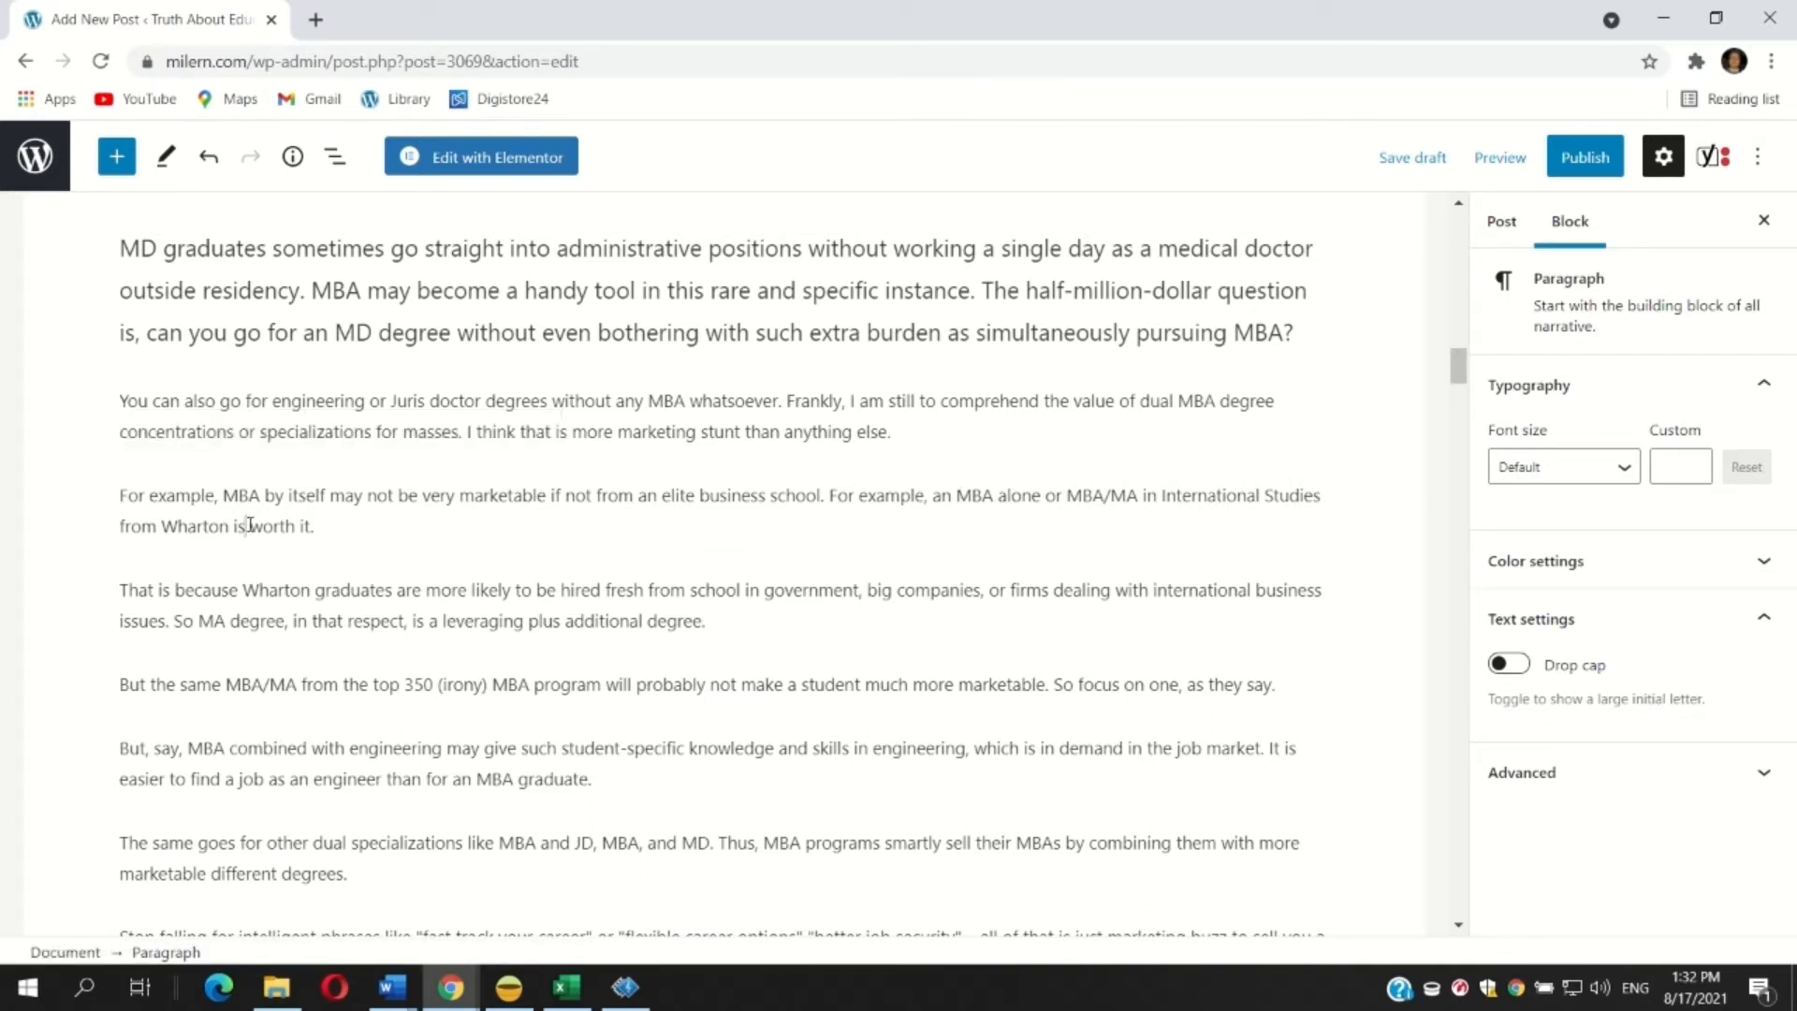
pyautogui.press('BackSpace')
pyautogui.press('BackSpace')
pyautogui.write('are equally')
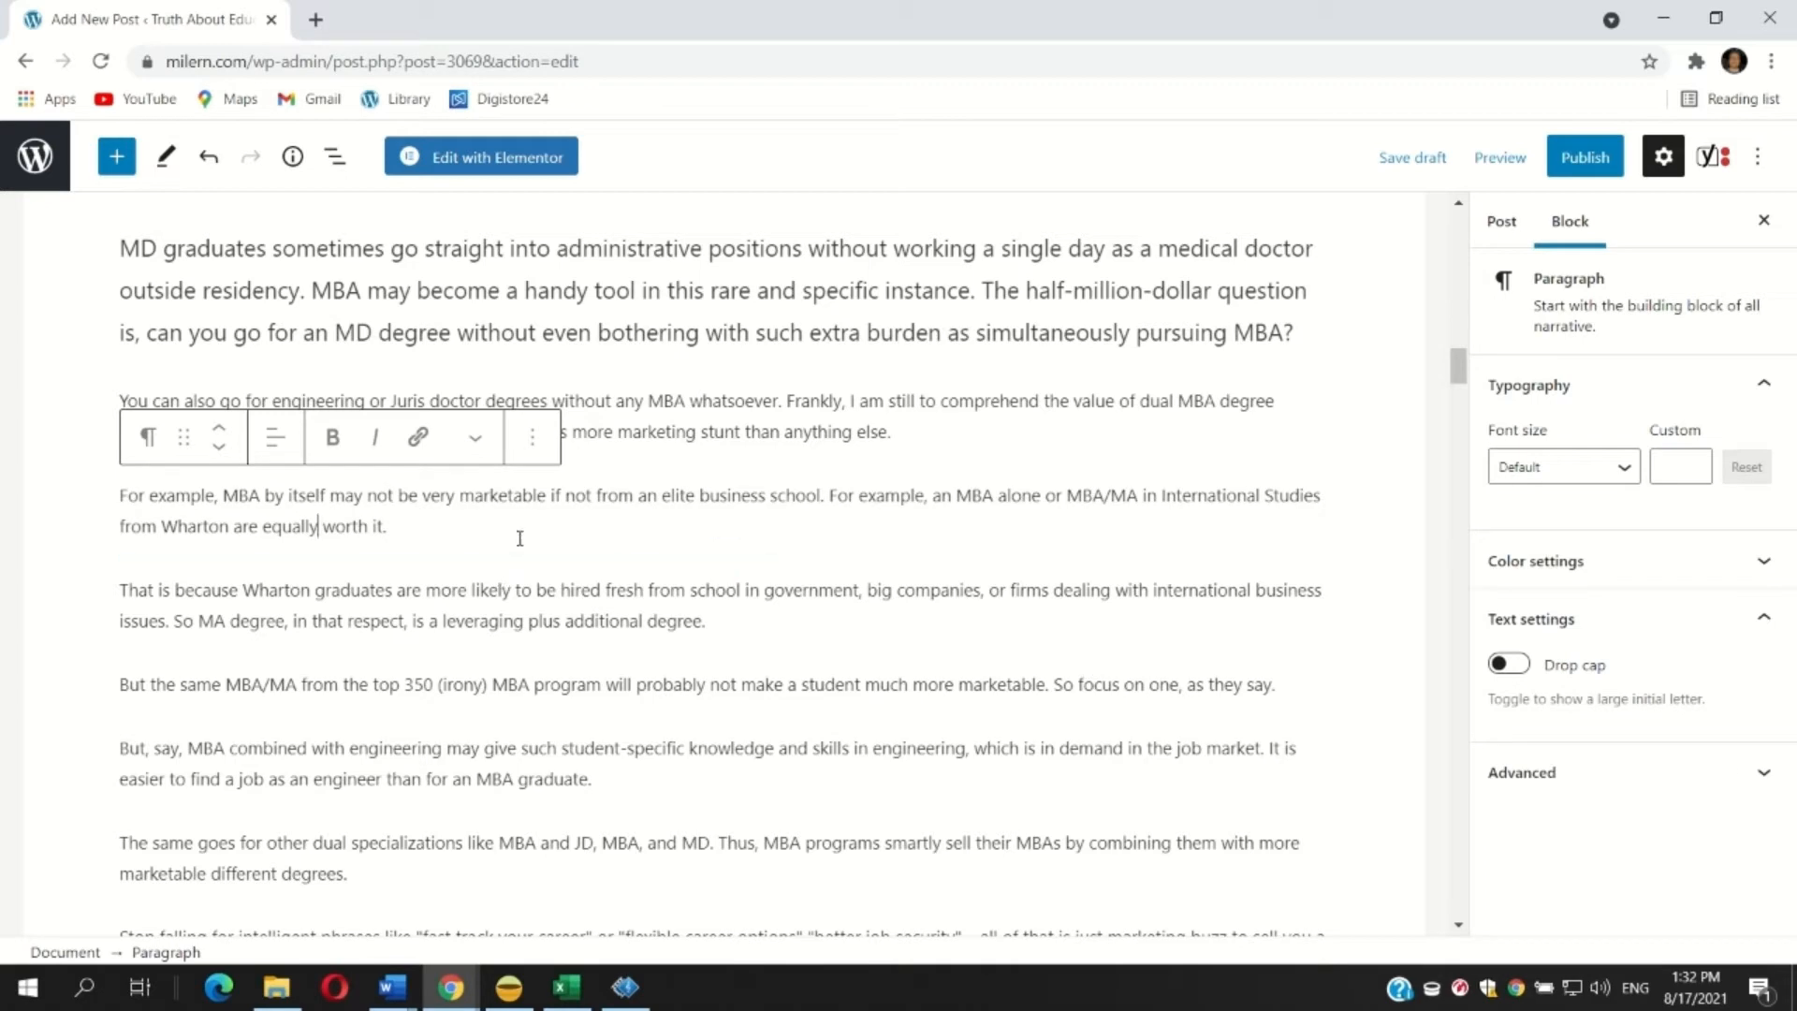
# Make the paragraph beginning 'You can also go for engineering or Juris doctor degrees' bold.
pyautogui.scroll(1, 795, 425)
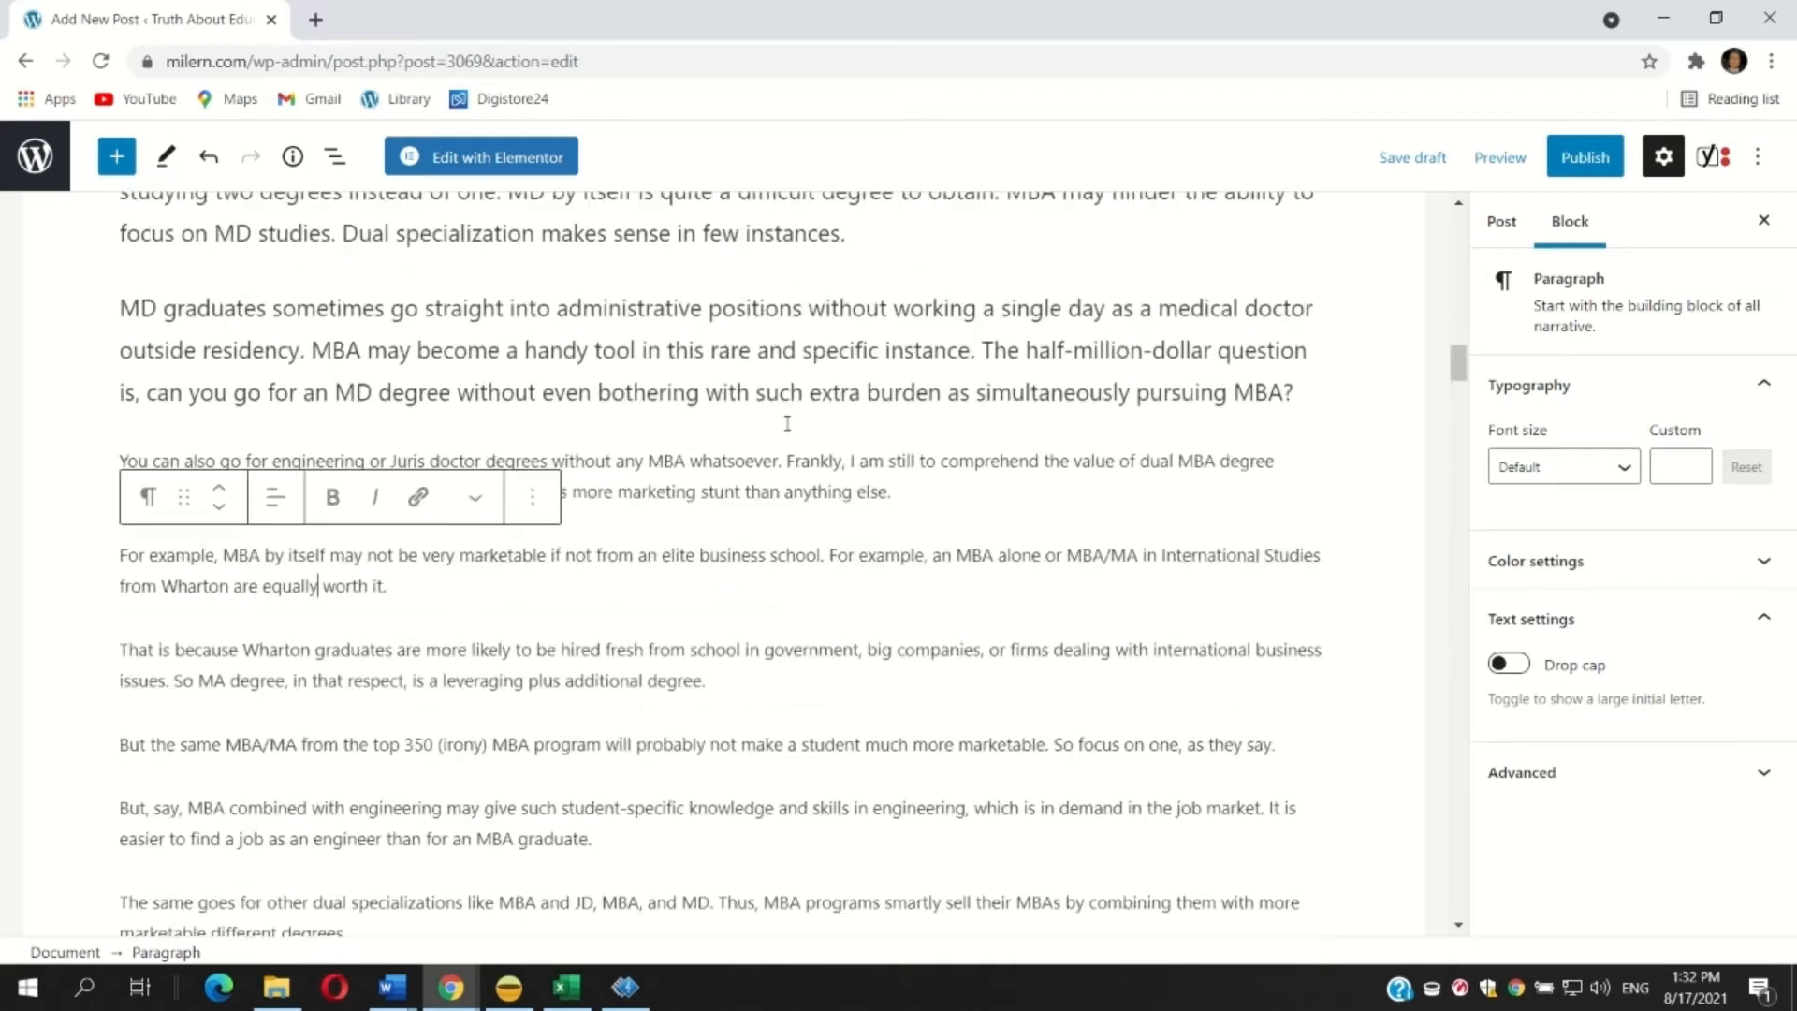
pyautogui.click(751, 423)
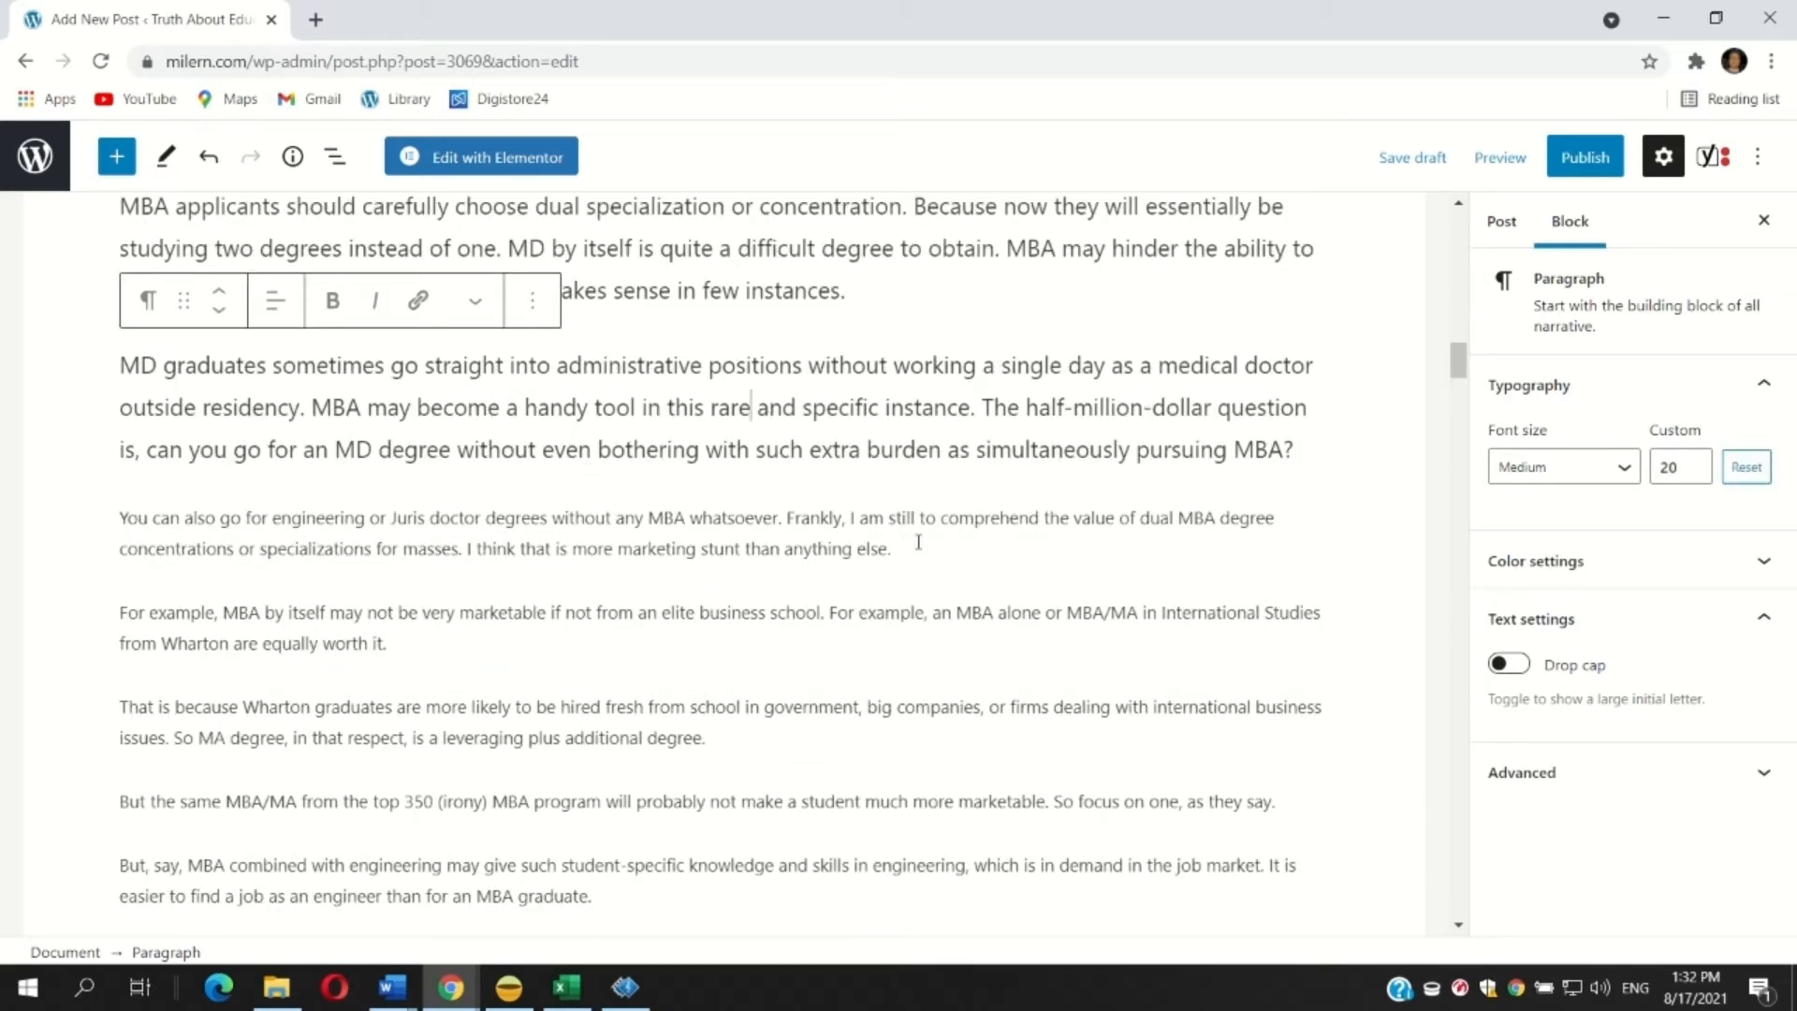
pyautogui.moveTo(913, 548); pyautogui.dragTo(106, 470)
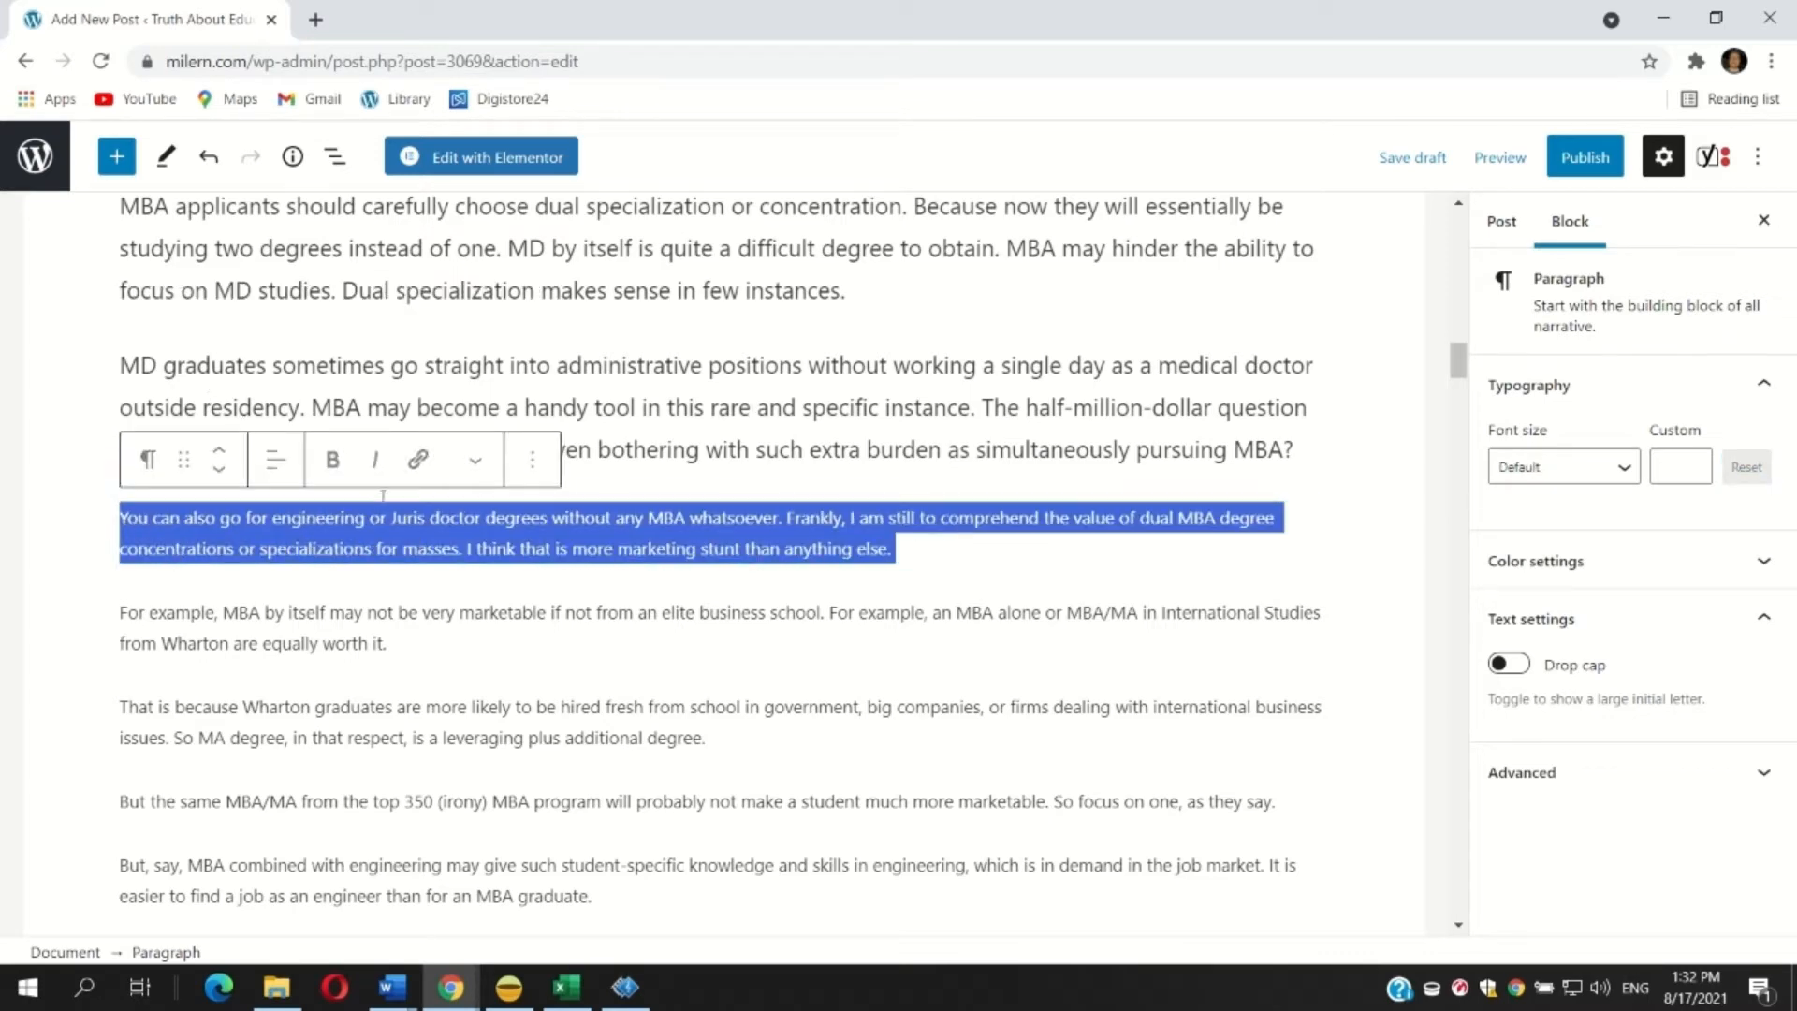
pyautogui.click(332, 458)
# Make the paragraph beginning 'Stop falling for intelligent phrases' bold.
pyautogui.scroll(-2, 332, 468)
pyautogui.click(270, 567)
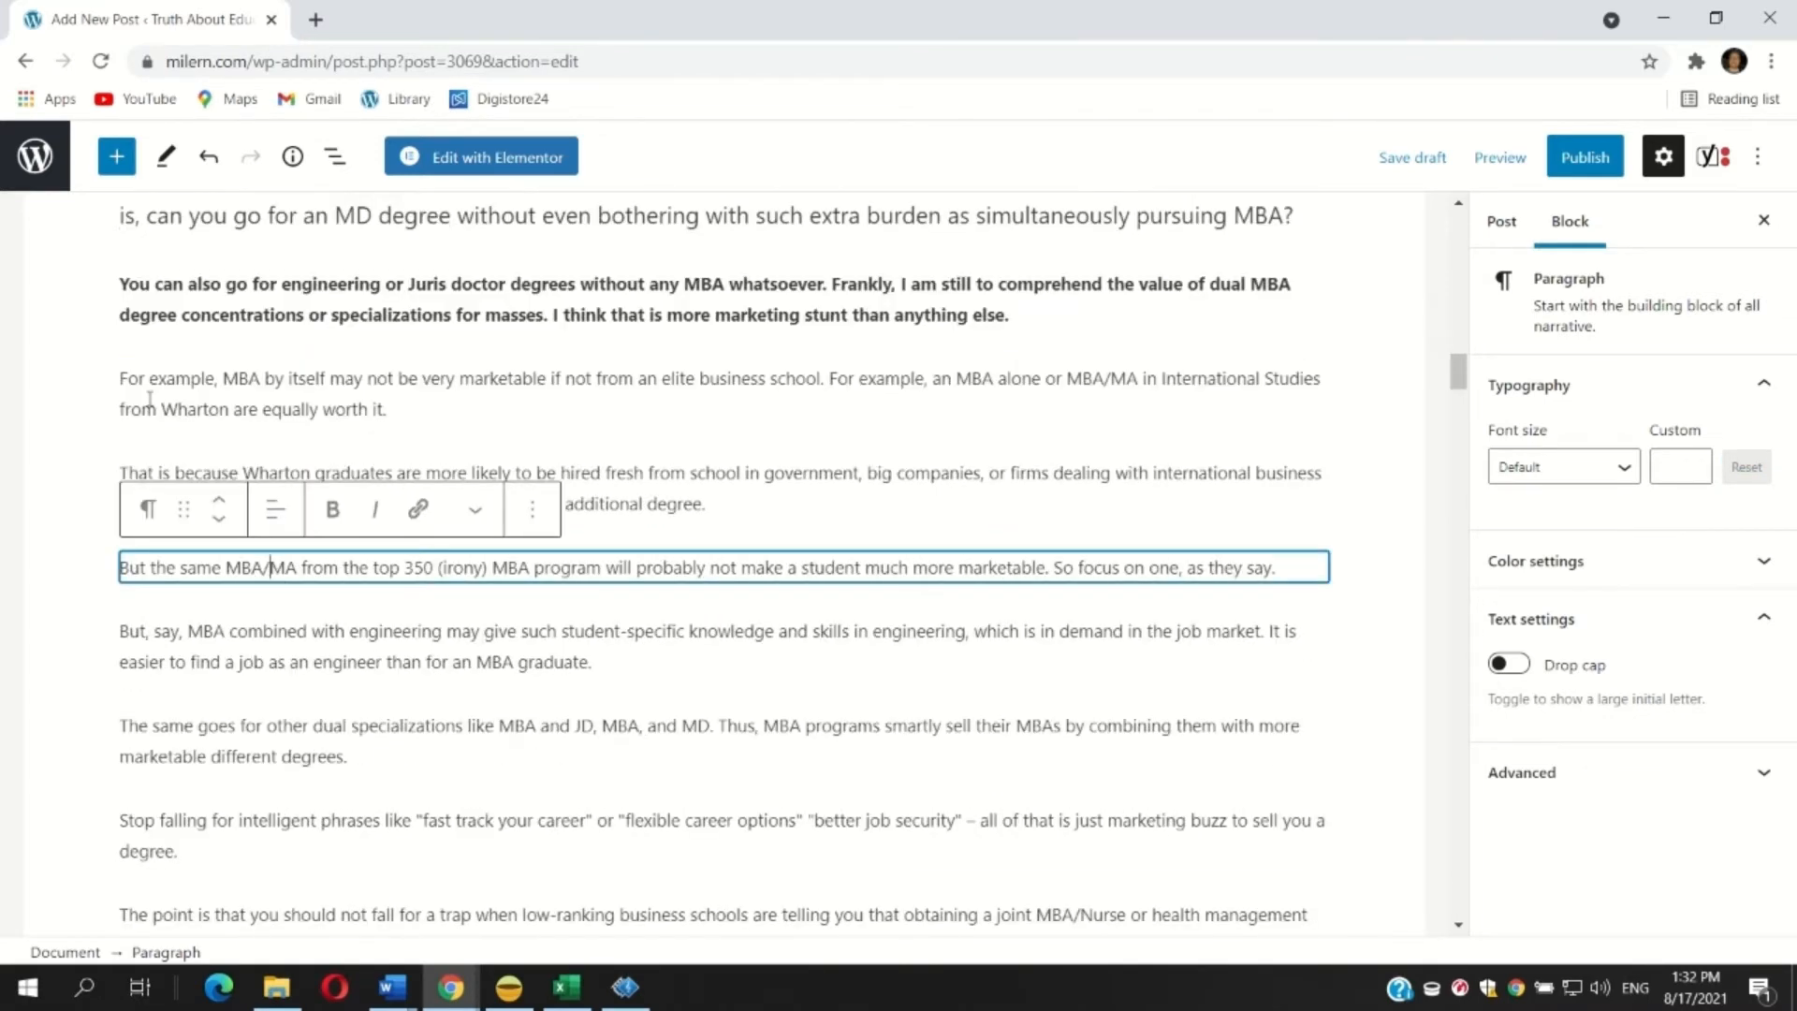
pyautogui.moveTo(122, 379); pyautogui.dragTo(604, 672)
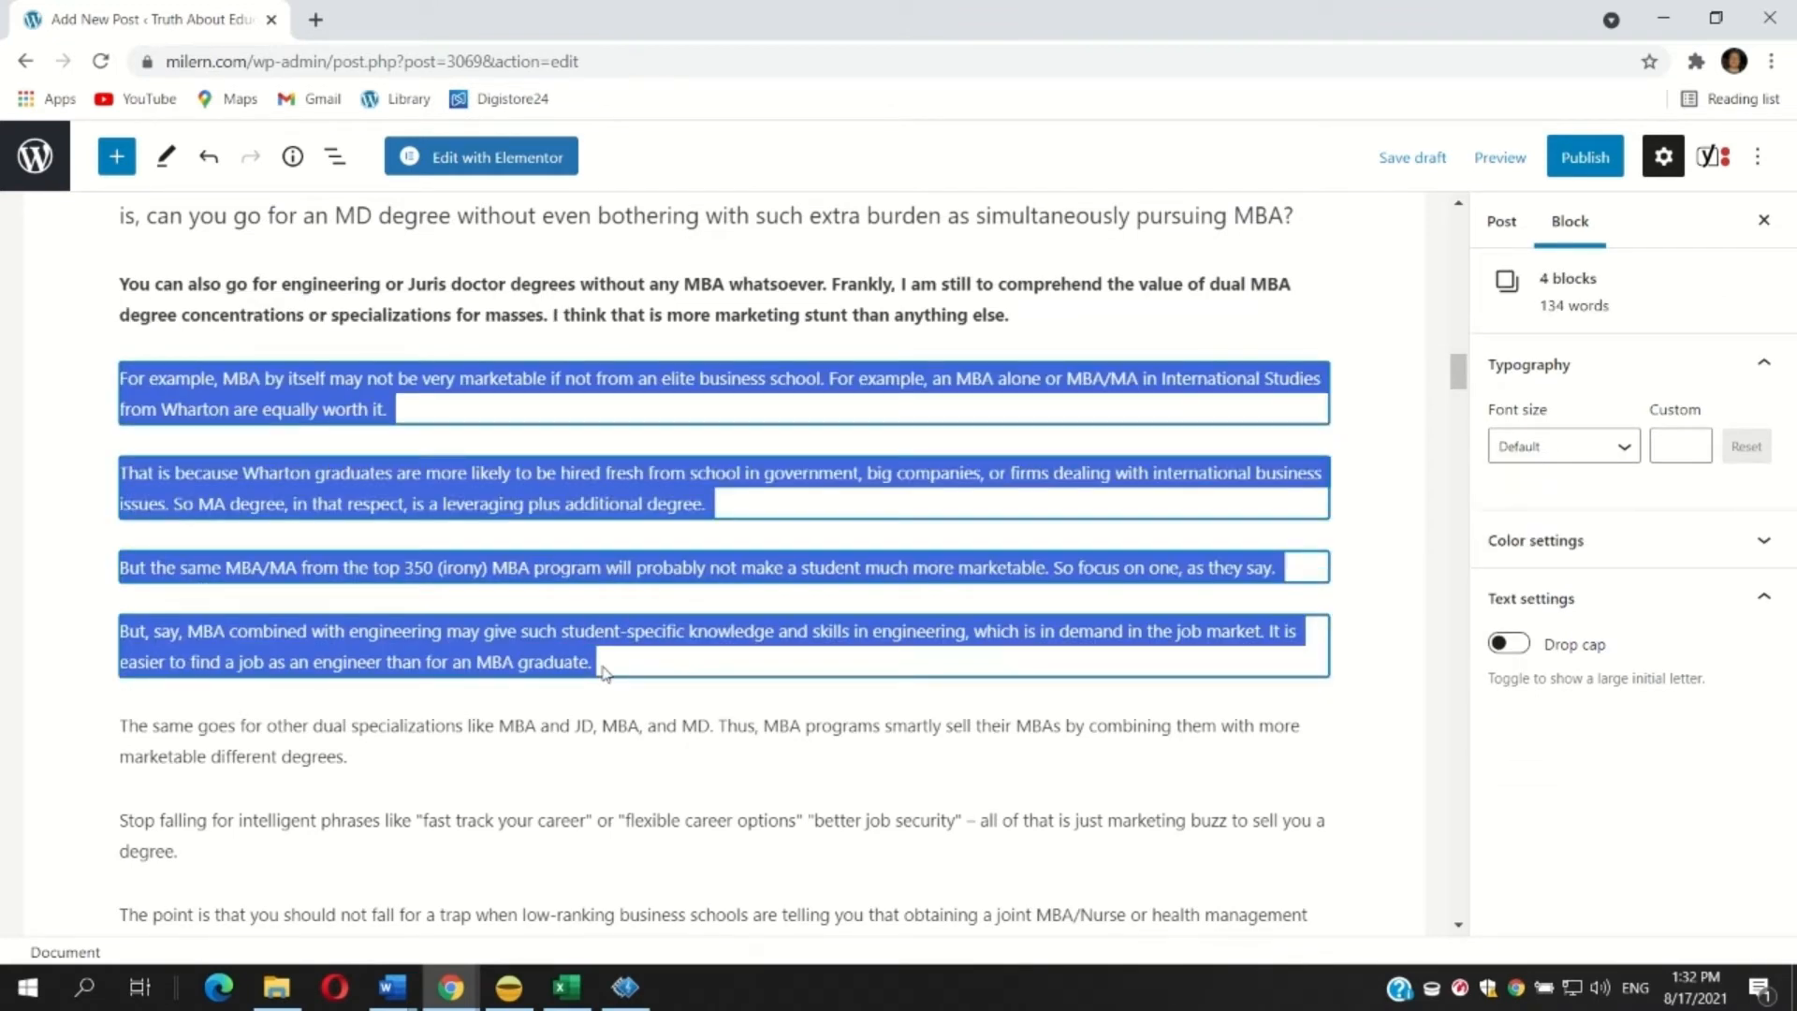
pyautogui.moveTo(603, 672); pyautogui.dragTo(642, 722)
pyautogui.scroll(-1, 636, 723)
pyautogui.moveTo(246, 729); pyautogui.dragTo(103, 694)
pyautogui.click(332, 645)
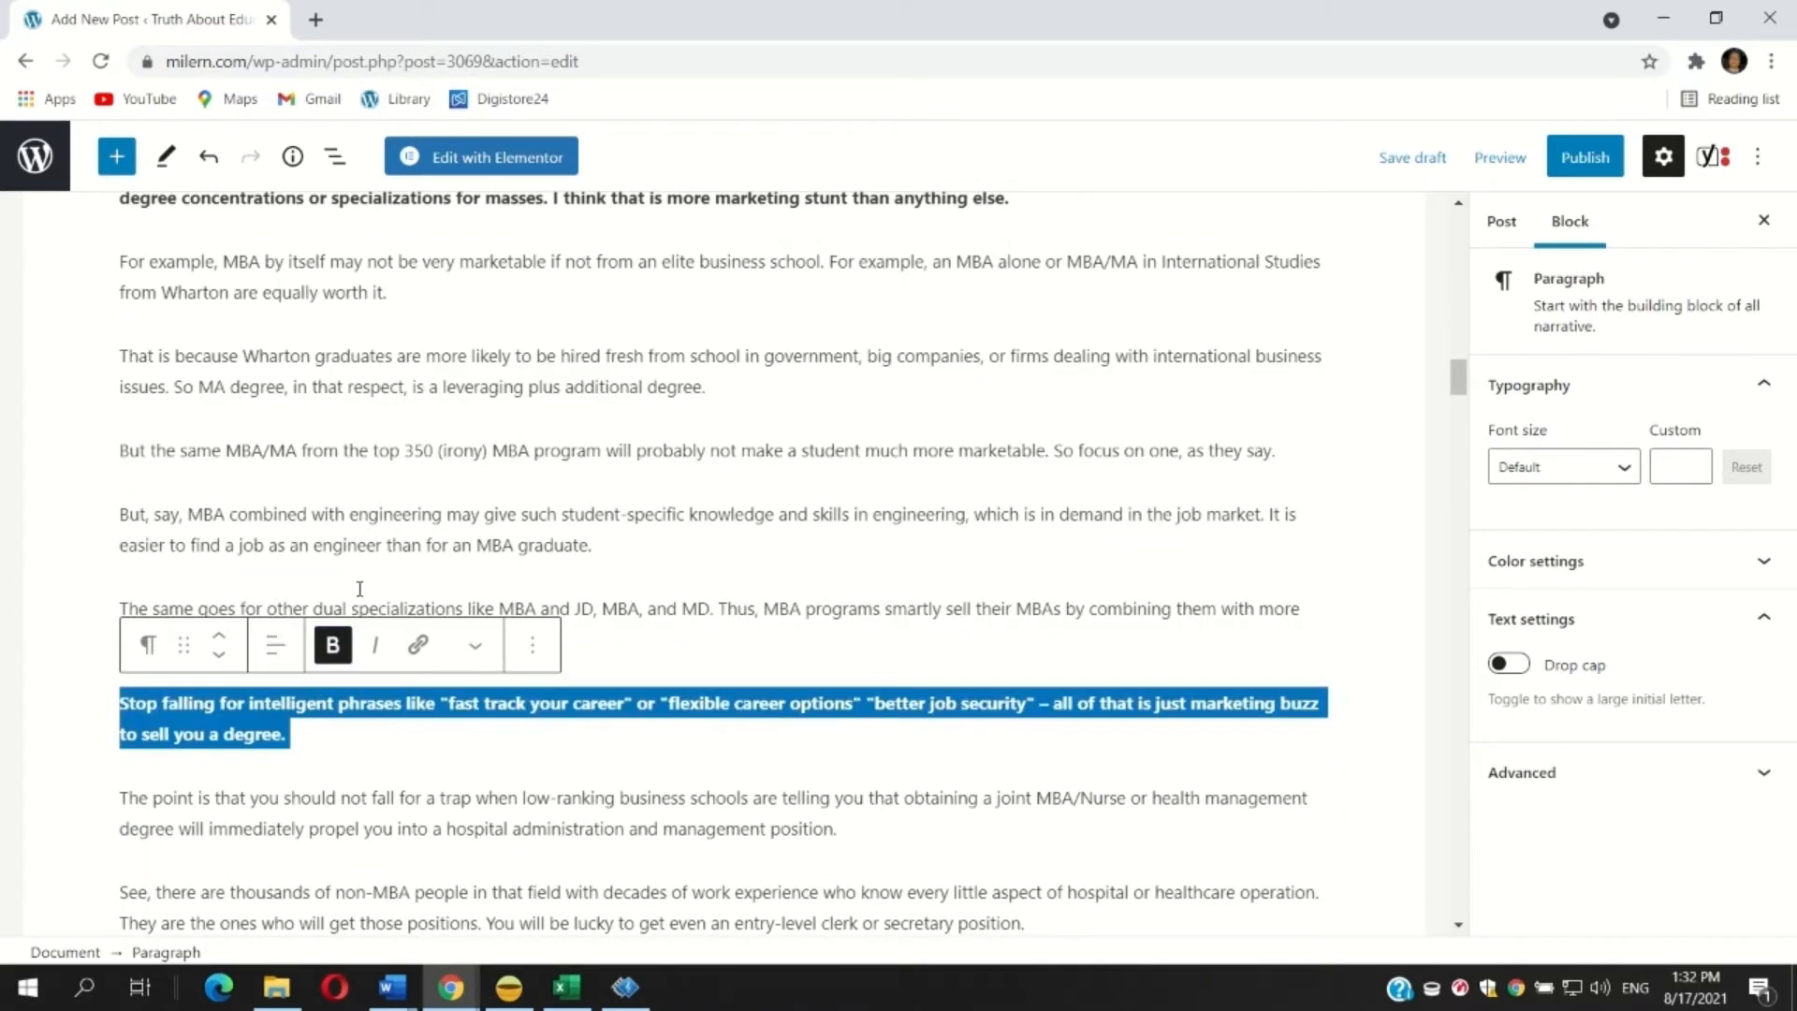
# Set the five paragraphs from 'For example, MBA by itself' to 'The same goes for other dual specializations' to Medium font size.
pyautogui.click(297, 517)
pyautogui.scroll(1, 237, 468)
pyautogui.moveTo(122, 370); pyautogui.dragTo(351, 756)
pyautogui.click(1528, 451)
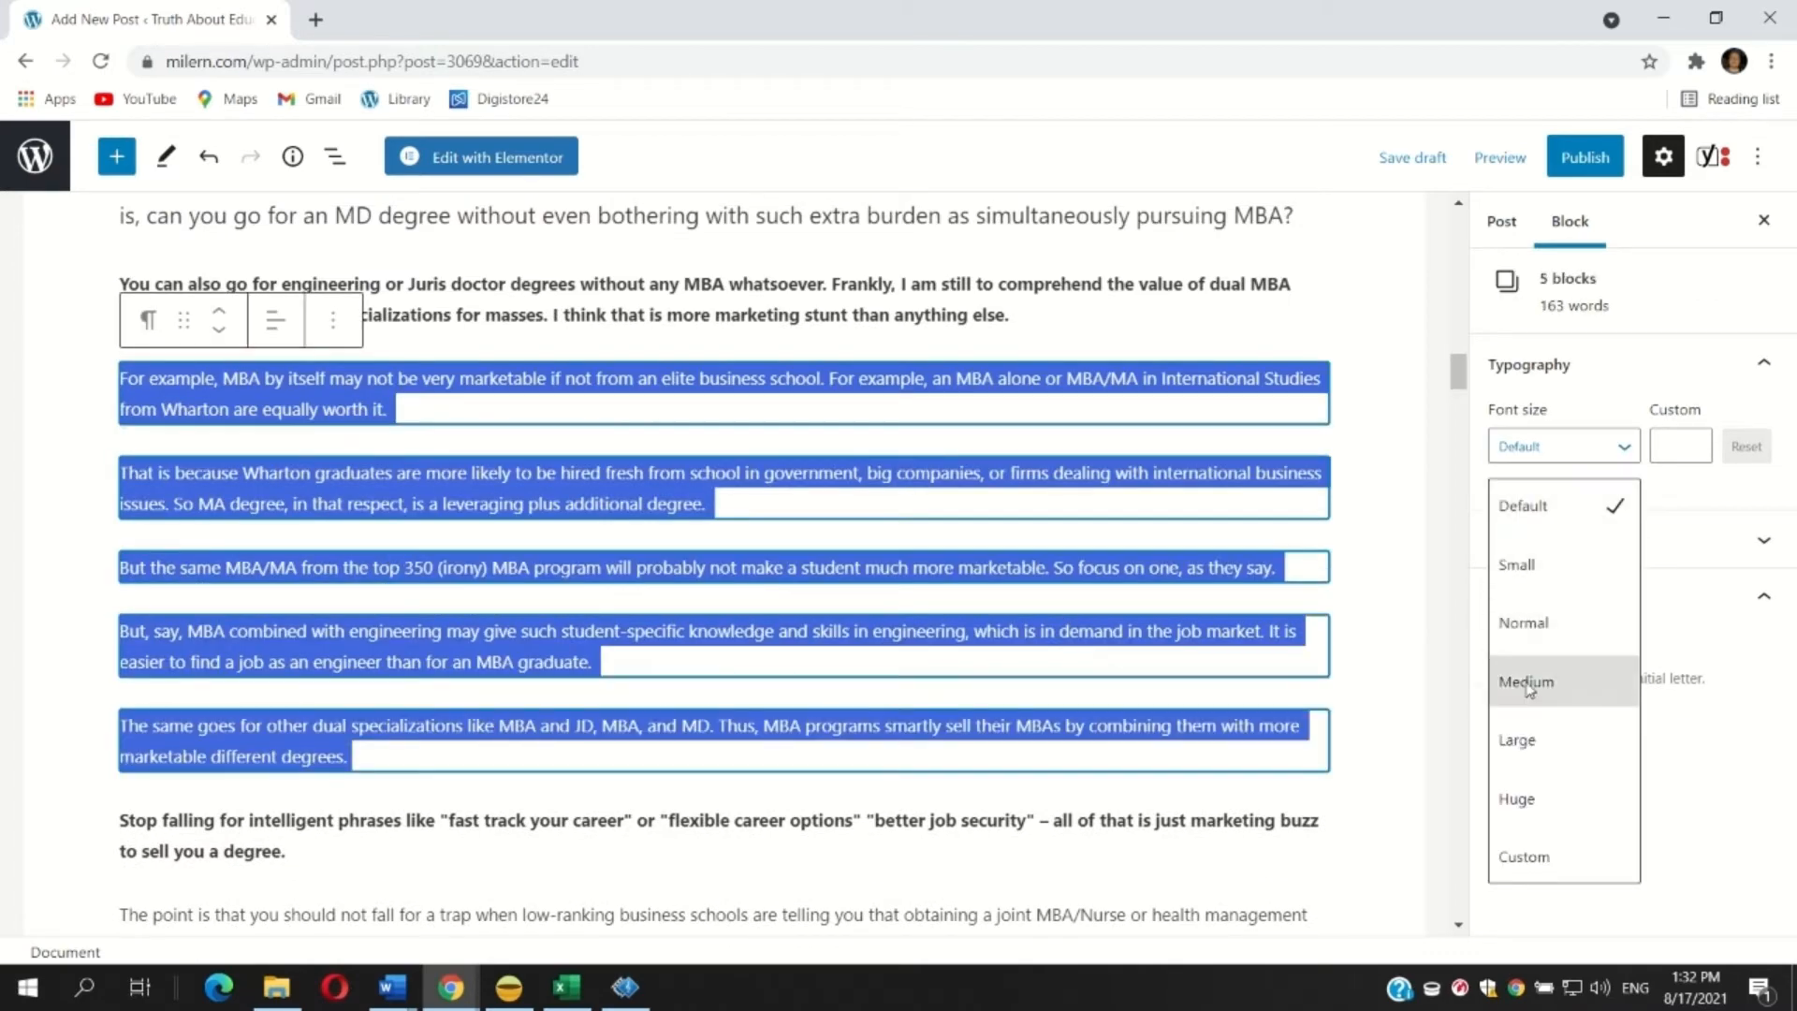
pyautogui.click(1525, 680)
# Make the paragraph beginning 'You have more chances to get your nurse degree' bold.
pyautogui.scroll(-7, 196, 421)
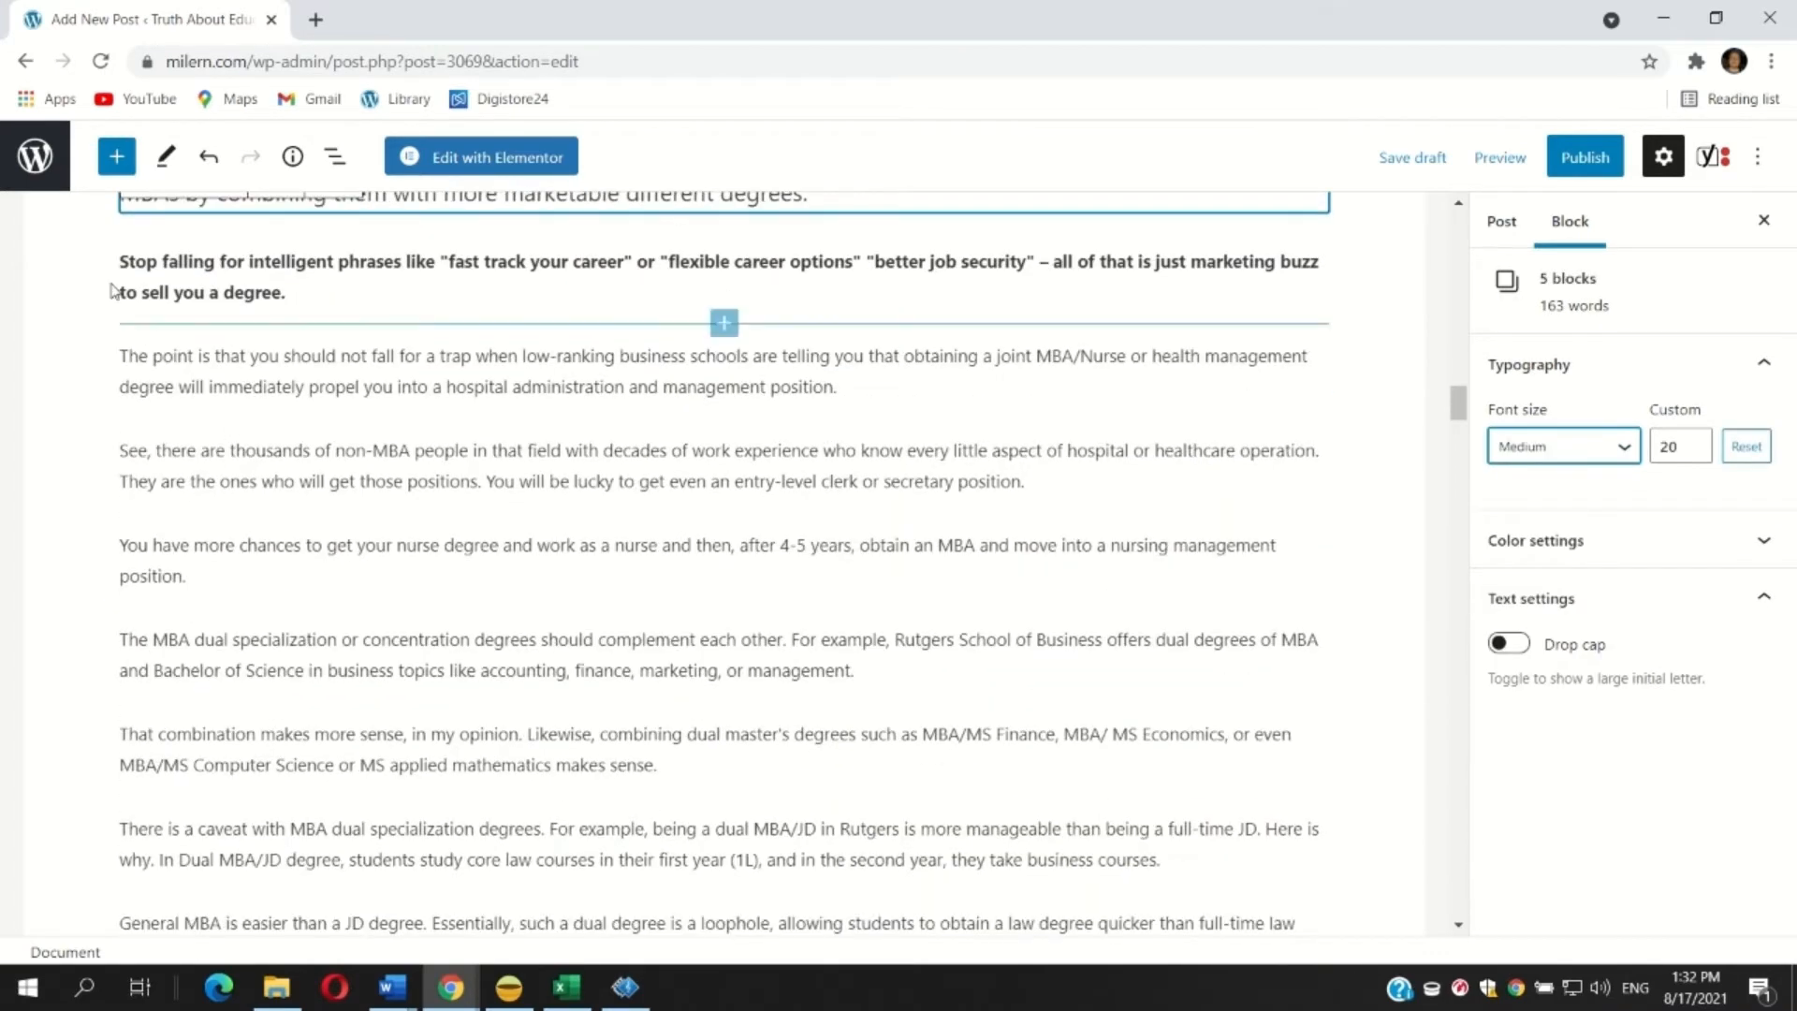
pyautogui.moveTo(120, 264); pyautogui.dragTo(387, 492)
pyautogui.click(229, 577)
pyautogui.moveTo(228, 577); pyautogui.dragTo(119, 542)
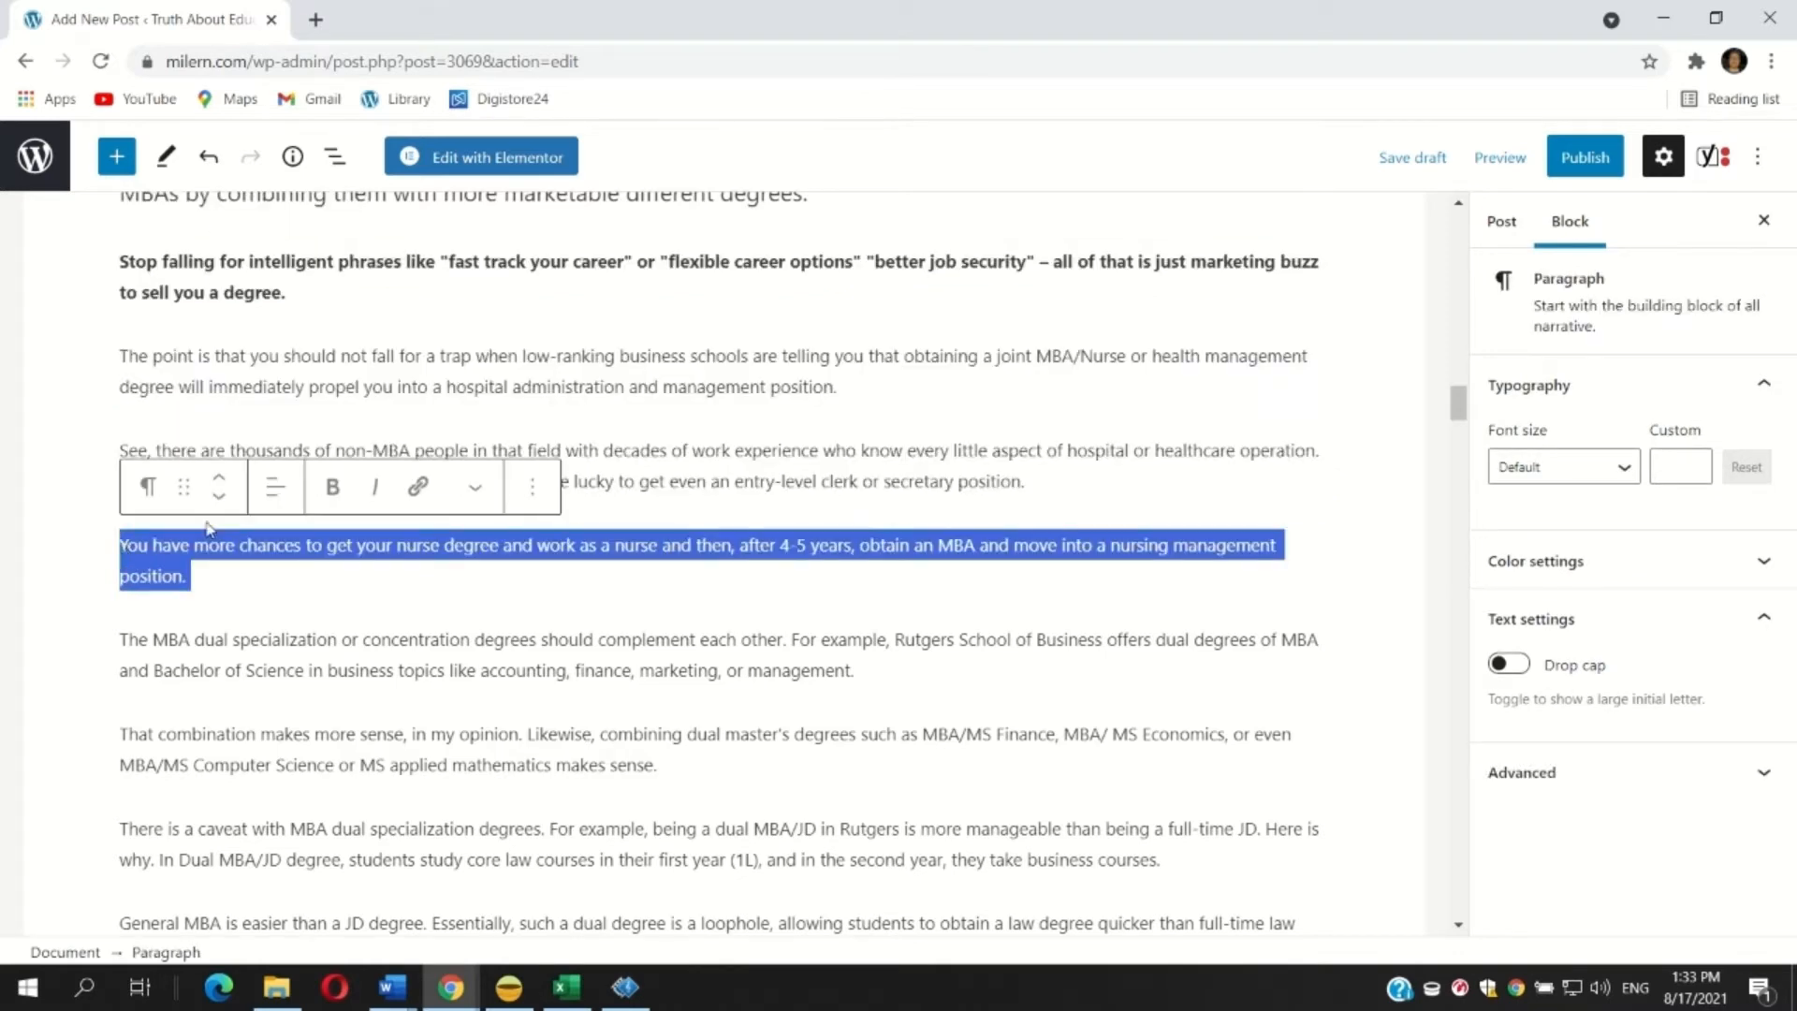
pyautogui.click(333, 486)
pyautogui.click(258, 421)
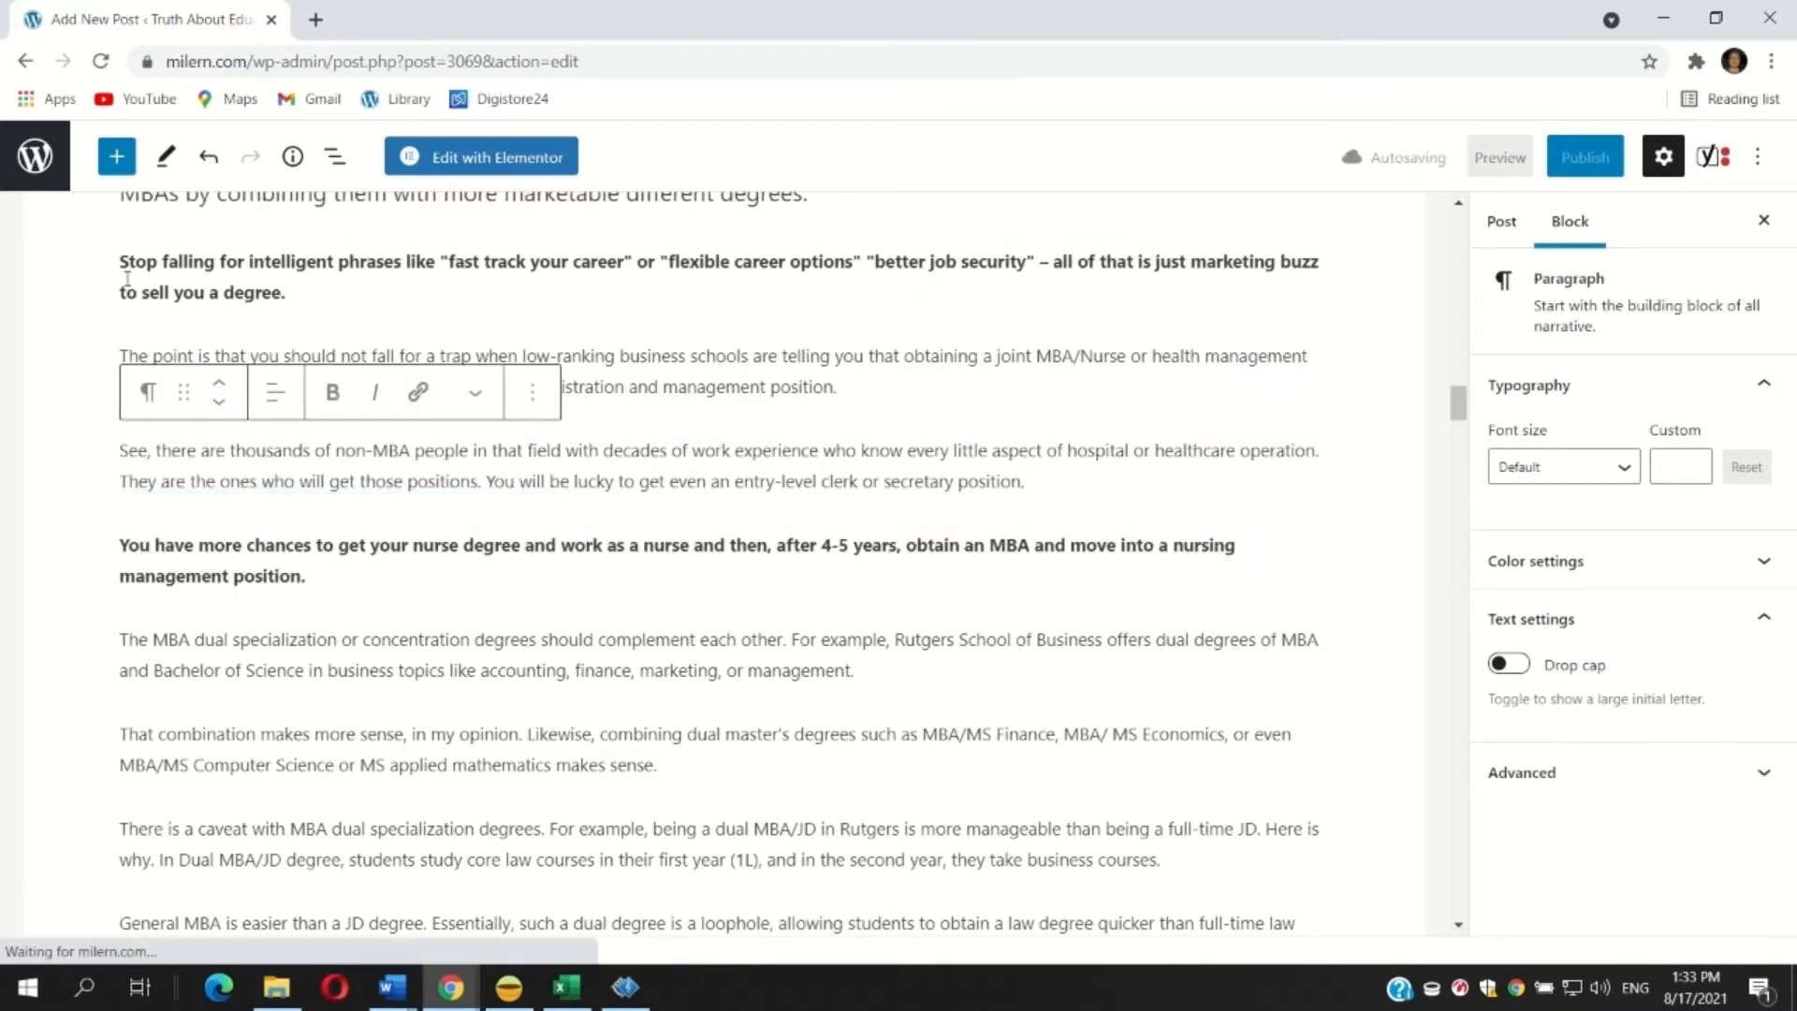
# Make the paragraph beginning 'The MBA dual specialization or concentration degrees should complement' bold.
pyautogui.moveTo(122, 262); pyautogui.dragTo(117, 647)
pyautogui.click(869, 670)
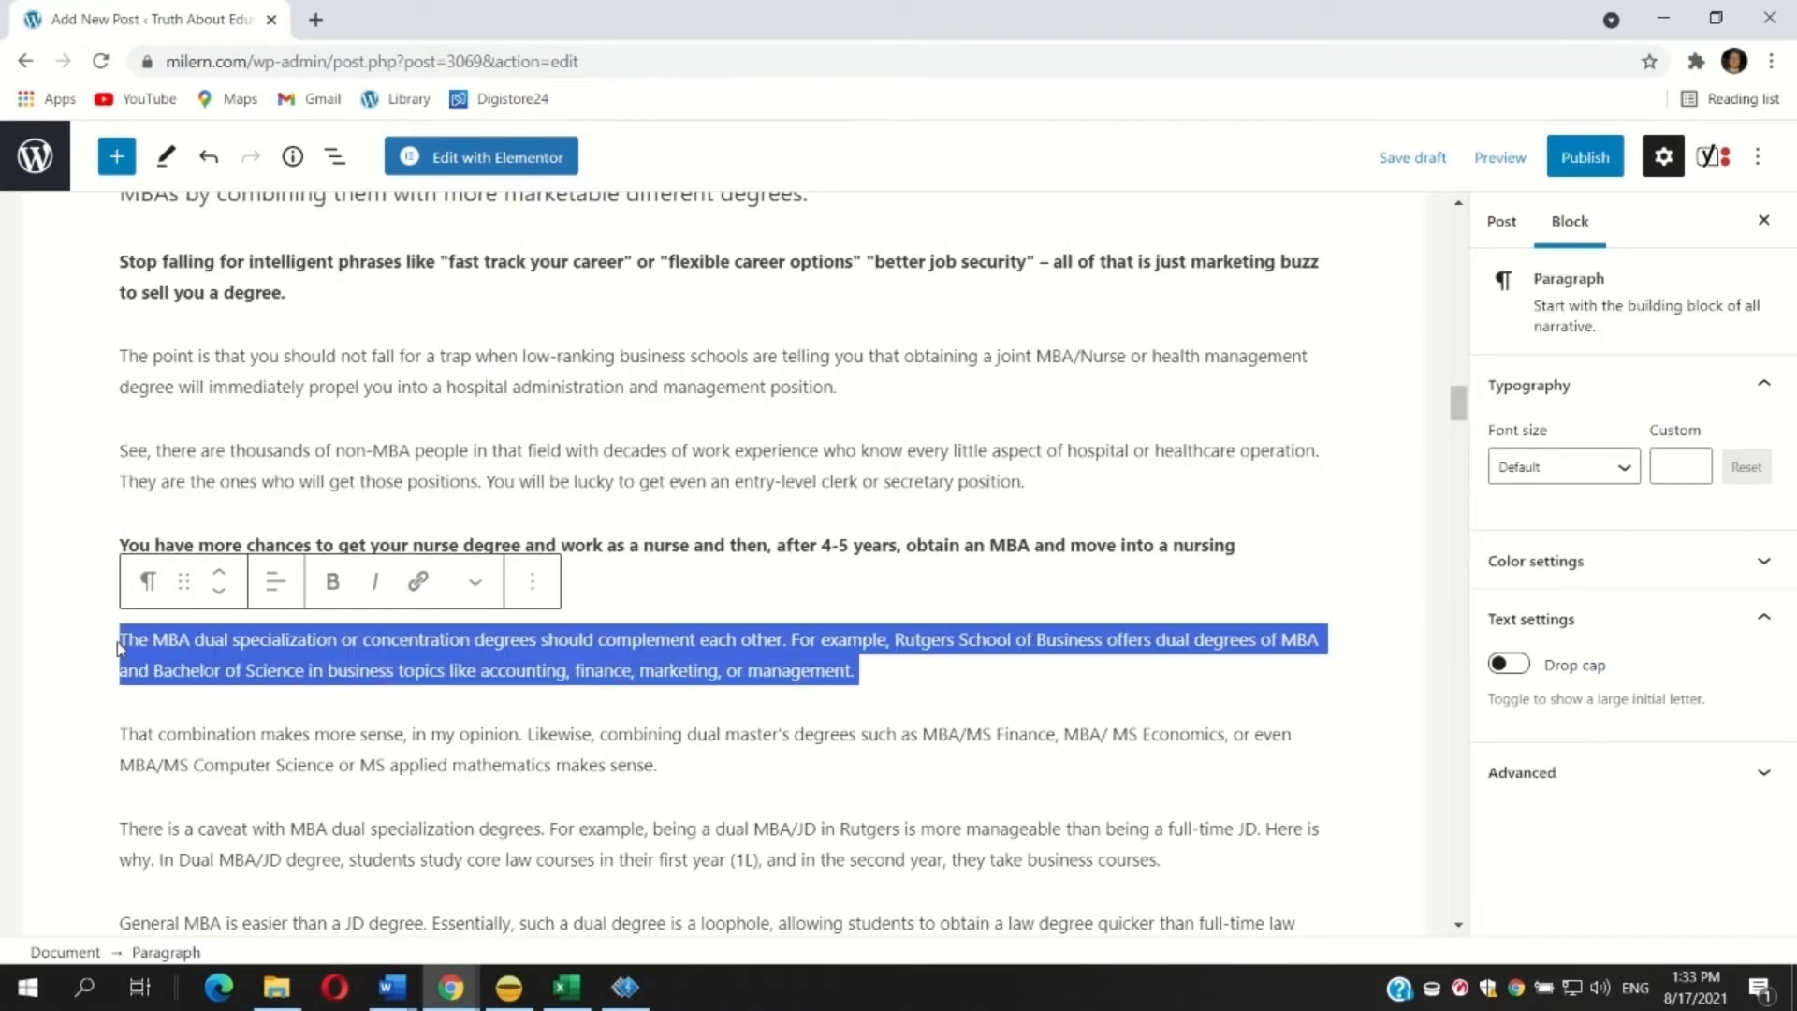
pyautogui.click(333, 581)
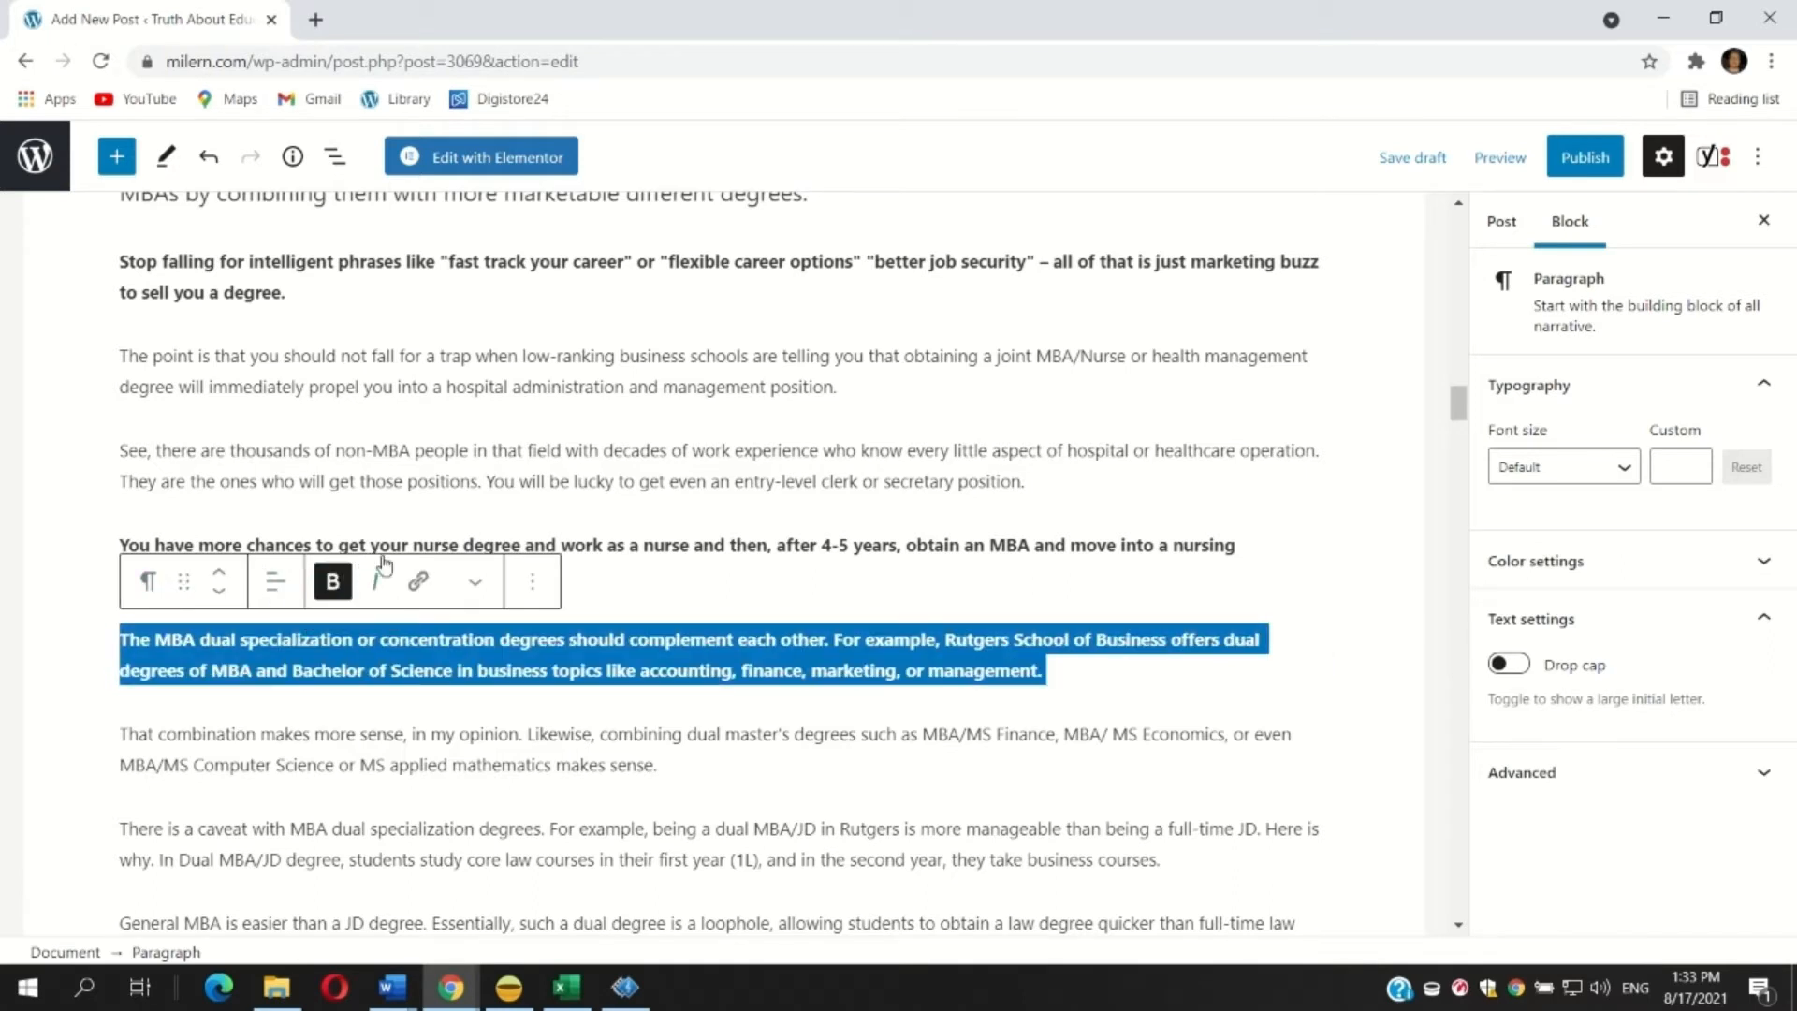
# Remove the bold from the paragraph beginning 'You have more chances to get your nurse degree'.
pyautogui.click(631, 550)
pyautogui.moveTo(497, 567); pyautogui.dragTo(80, 555)
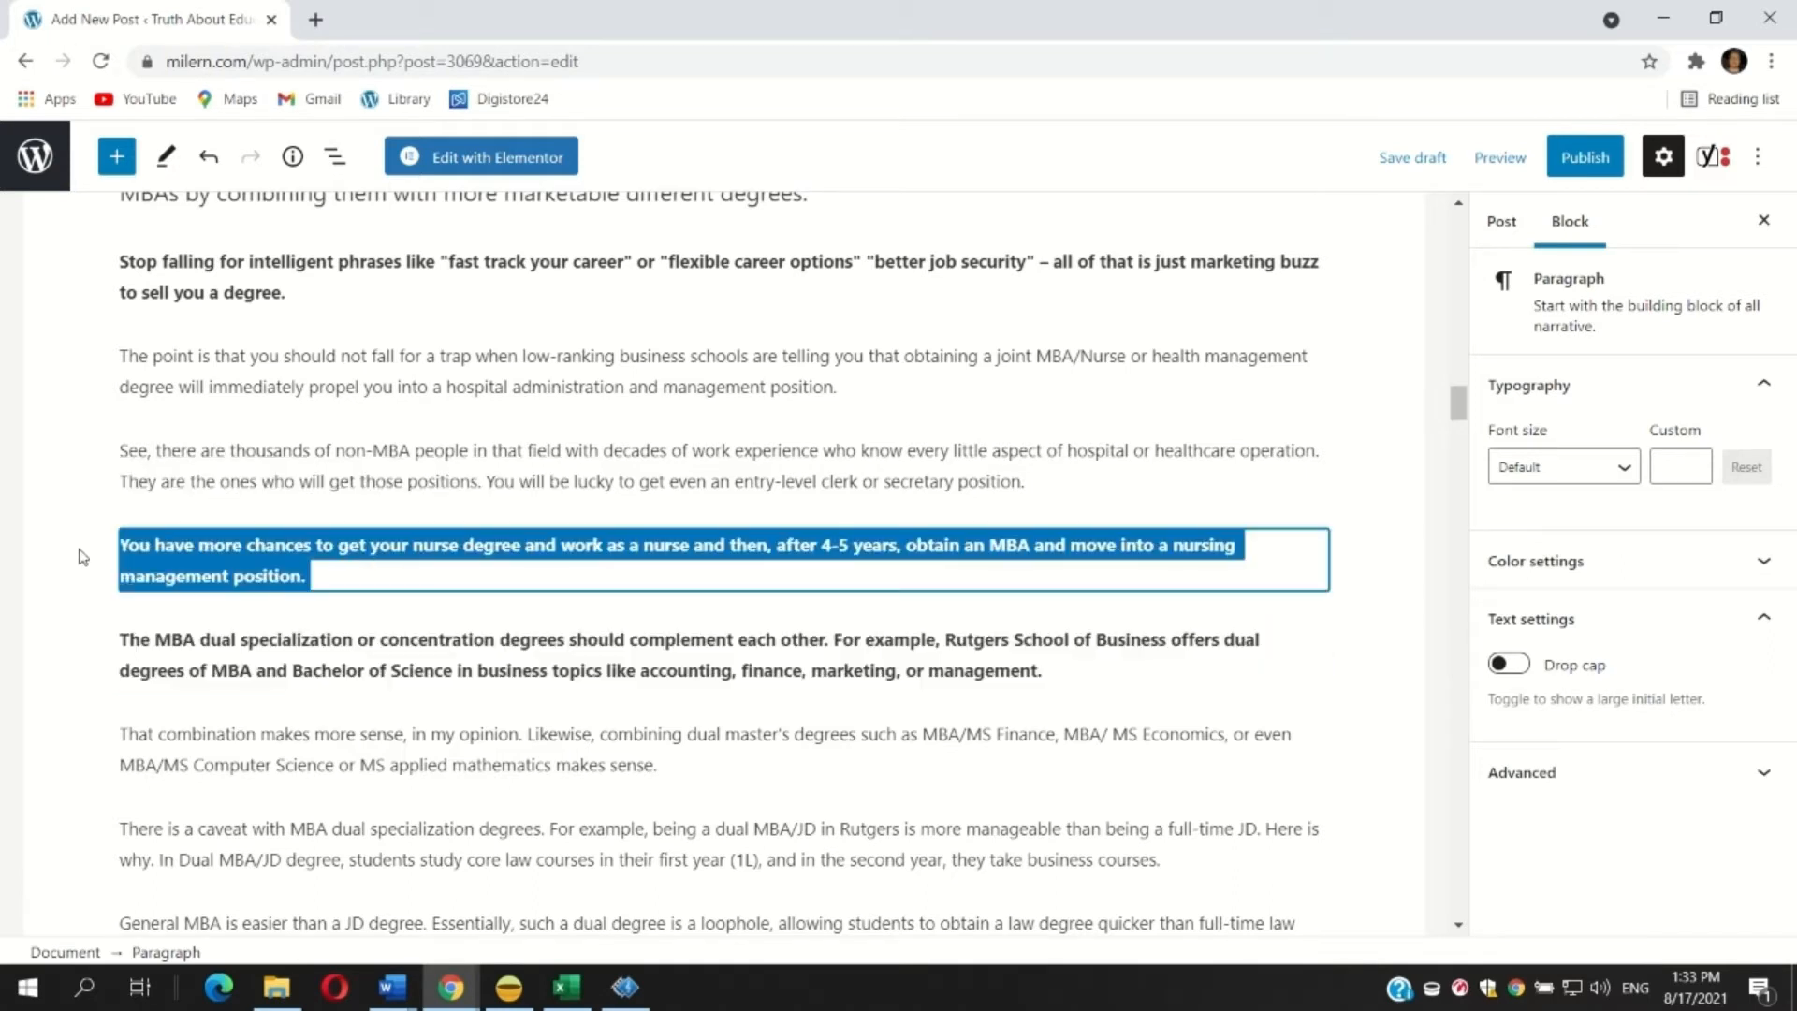
pyautogui.click(337, 491)
pyautogui.click(367, 556)
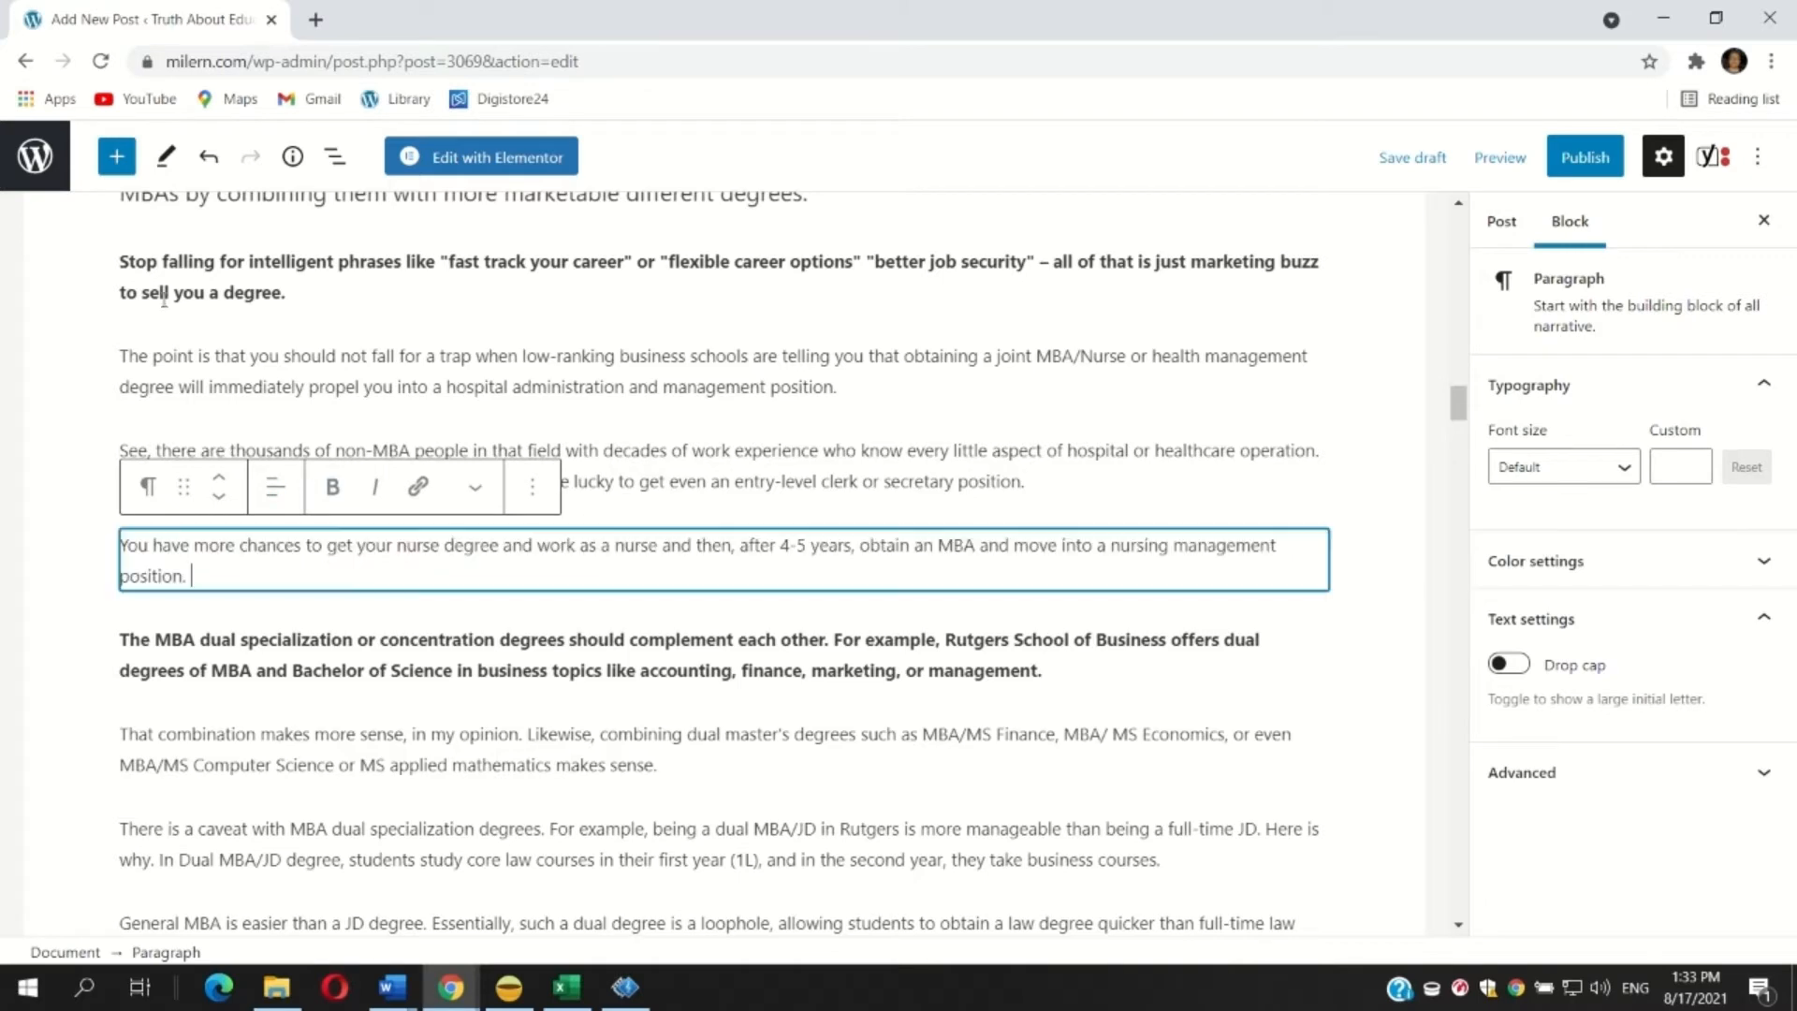
# Set the five paragraphs from 'Stop falling for intelligent phrases' to 'The MBA dual specialization or concentration' to Medium font size.
pyautogui.moveTo(122, 258); pyautogui.dragTo(1086, 691)
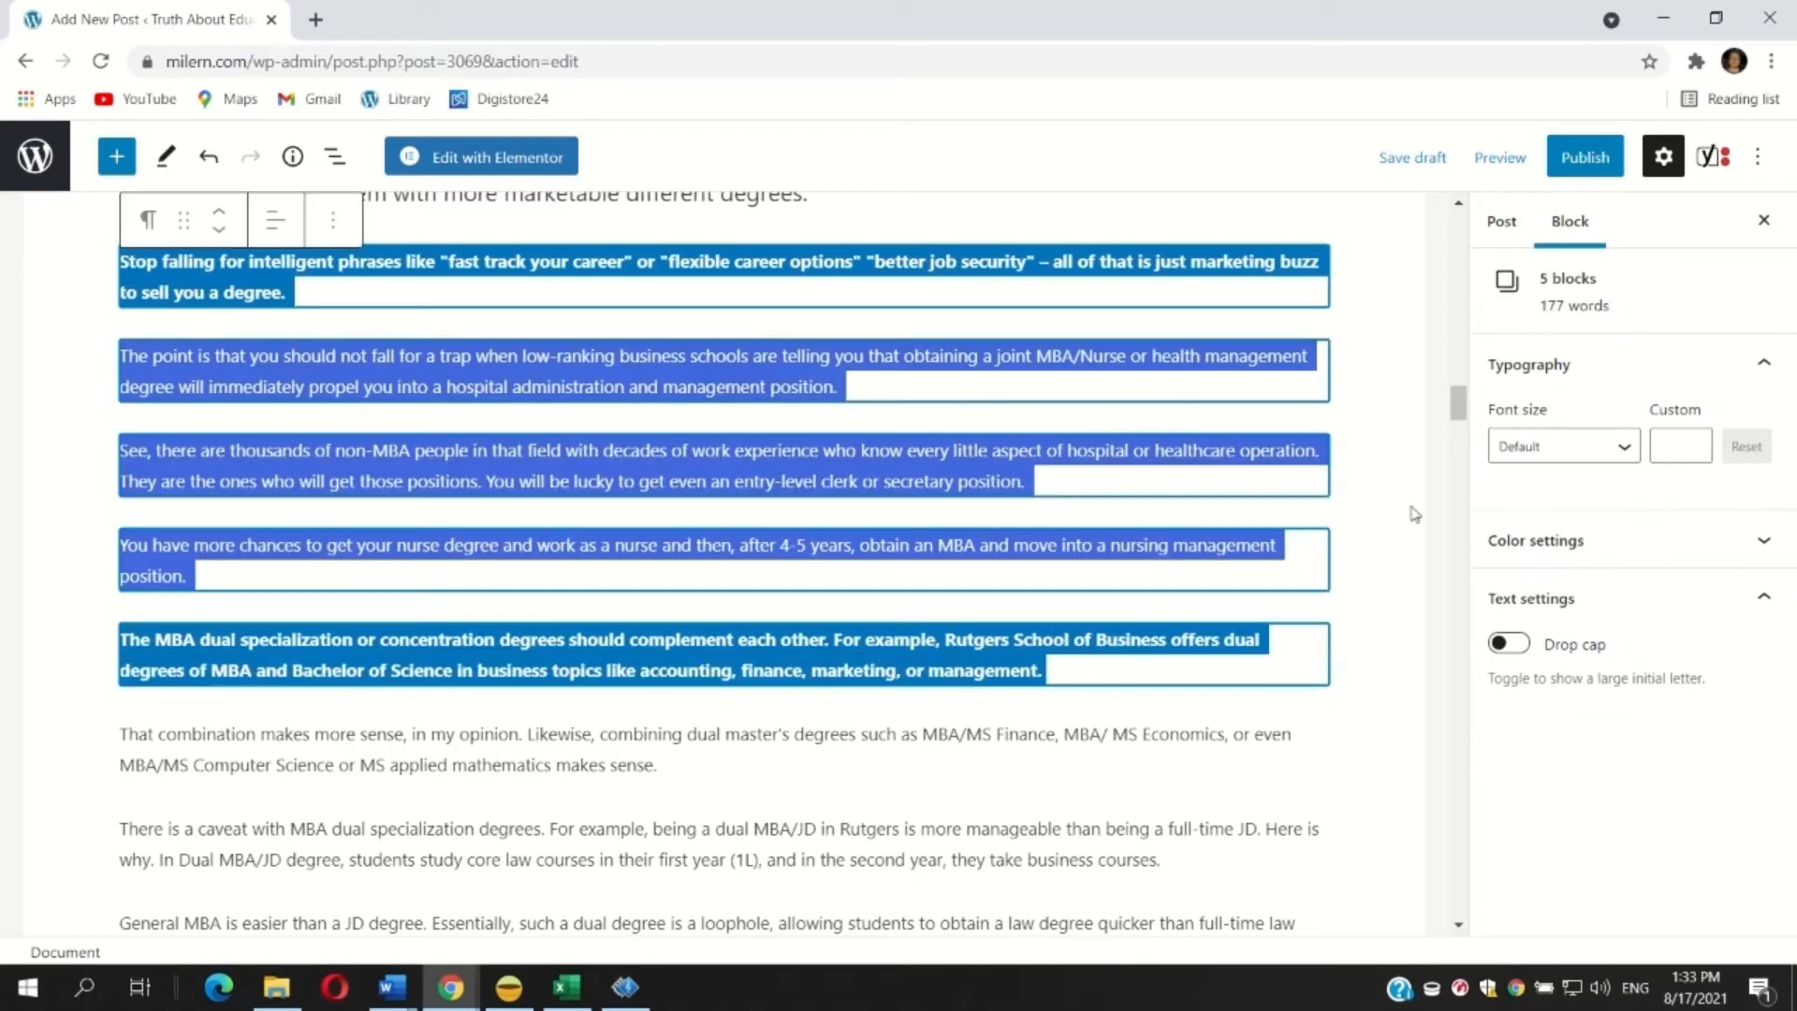
pyautogui.click(1563, 446)
pyautogui.click(1527, 666)
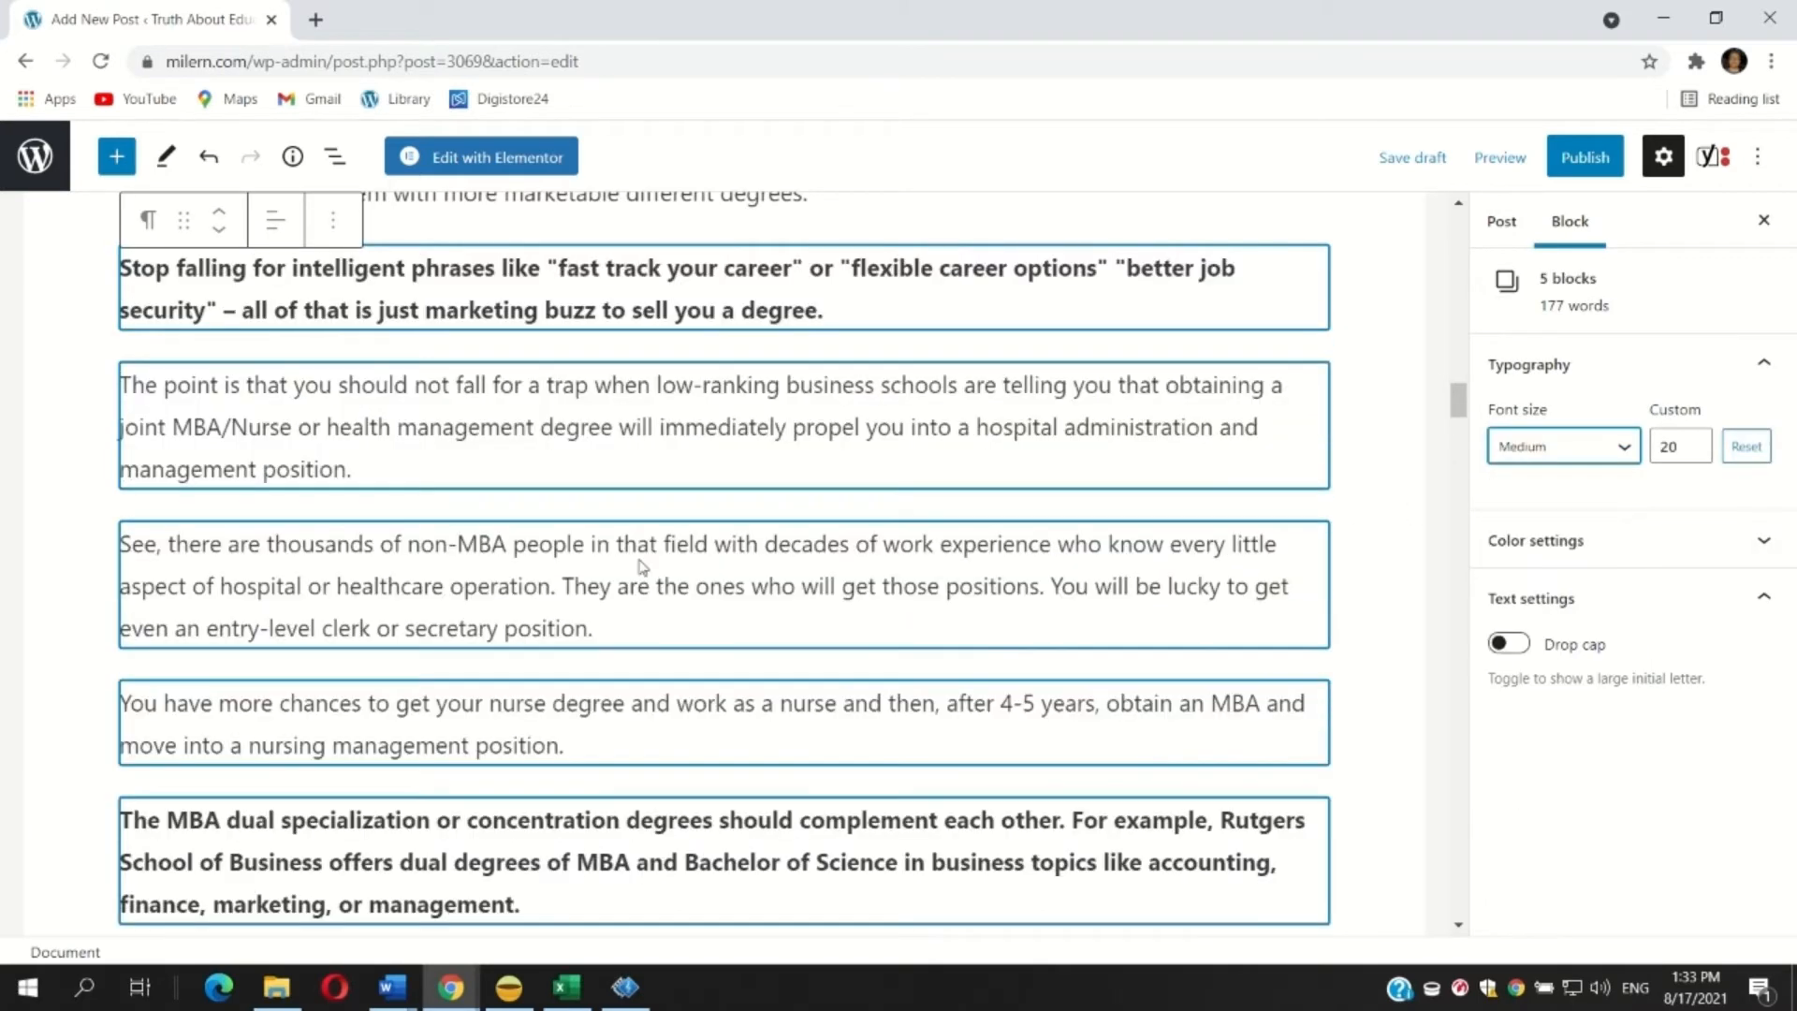
# Make the paragraph beginning 'The negative in this respect' bold.
pyautogui.scroll(-6, 180, 480)
pyautogui.click(151, 400)
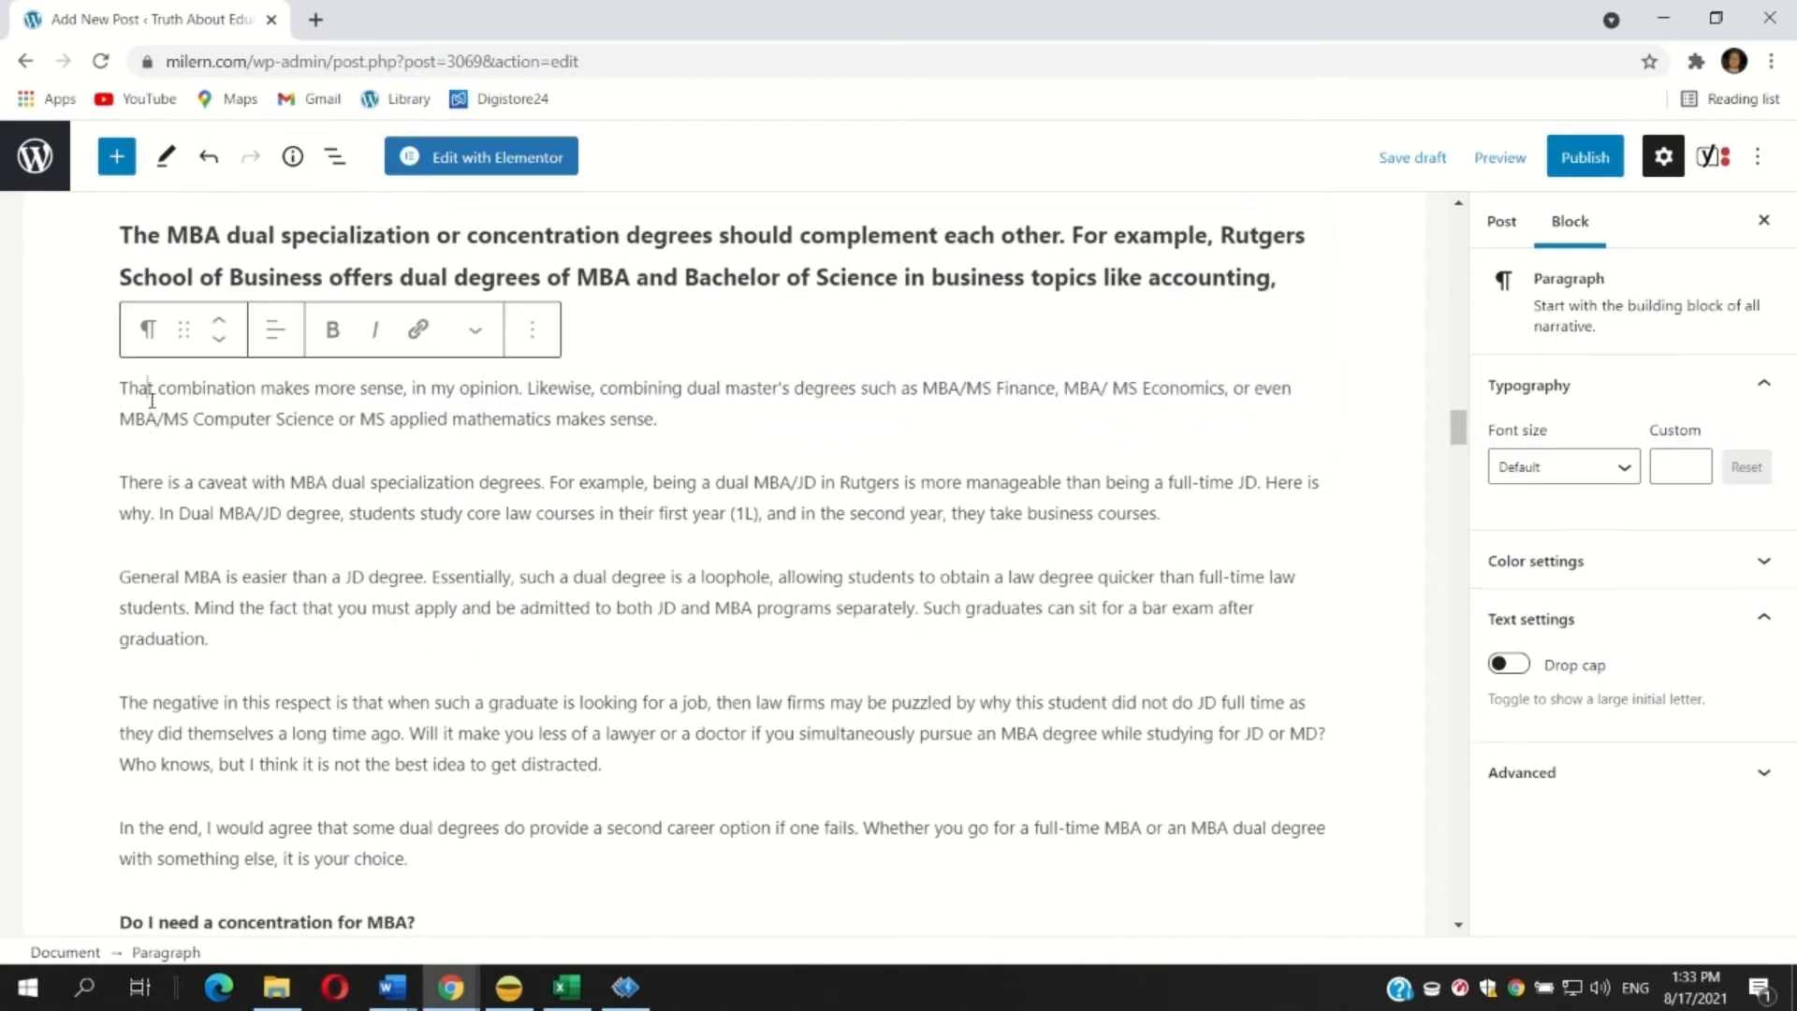
pyautogui.click(381, 513)
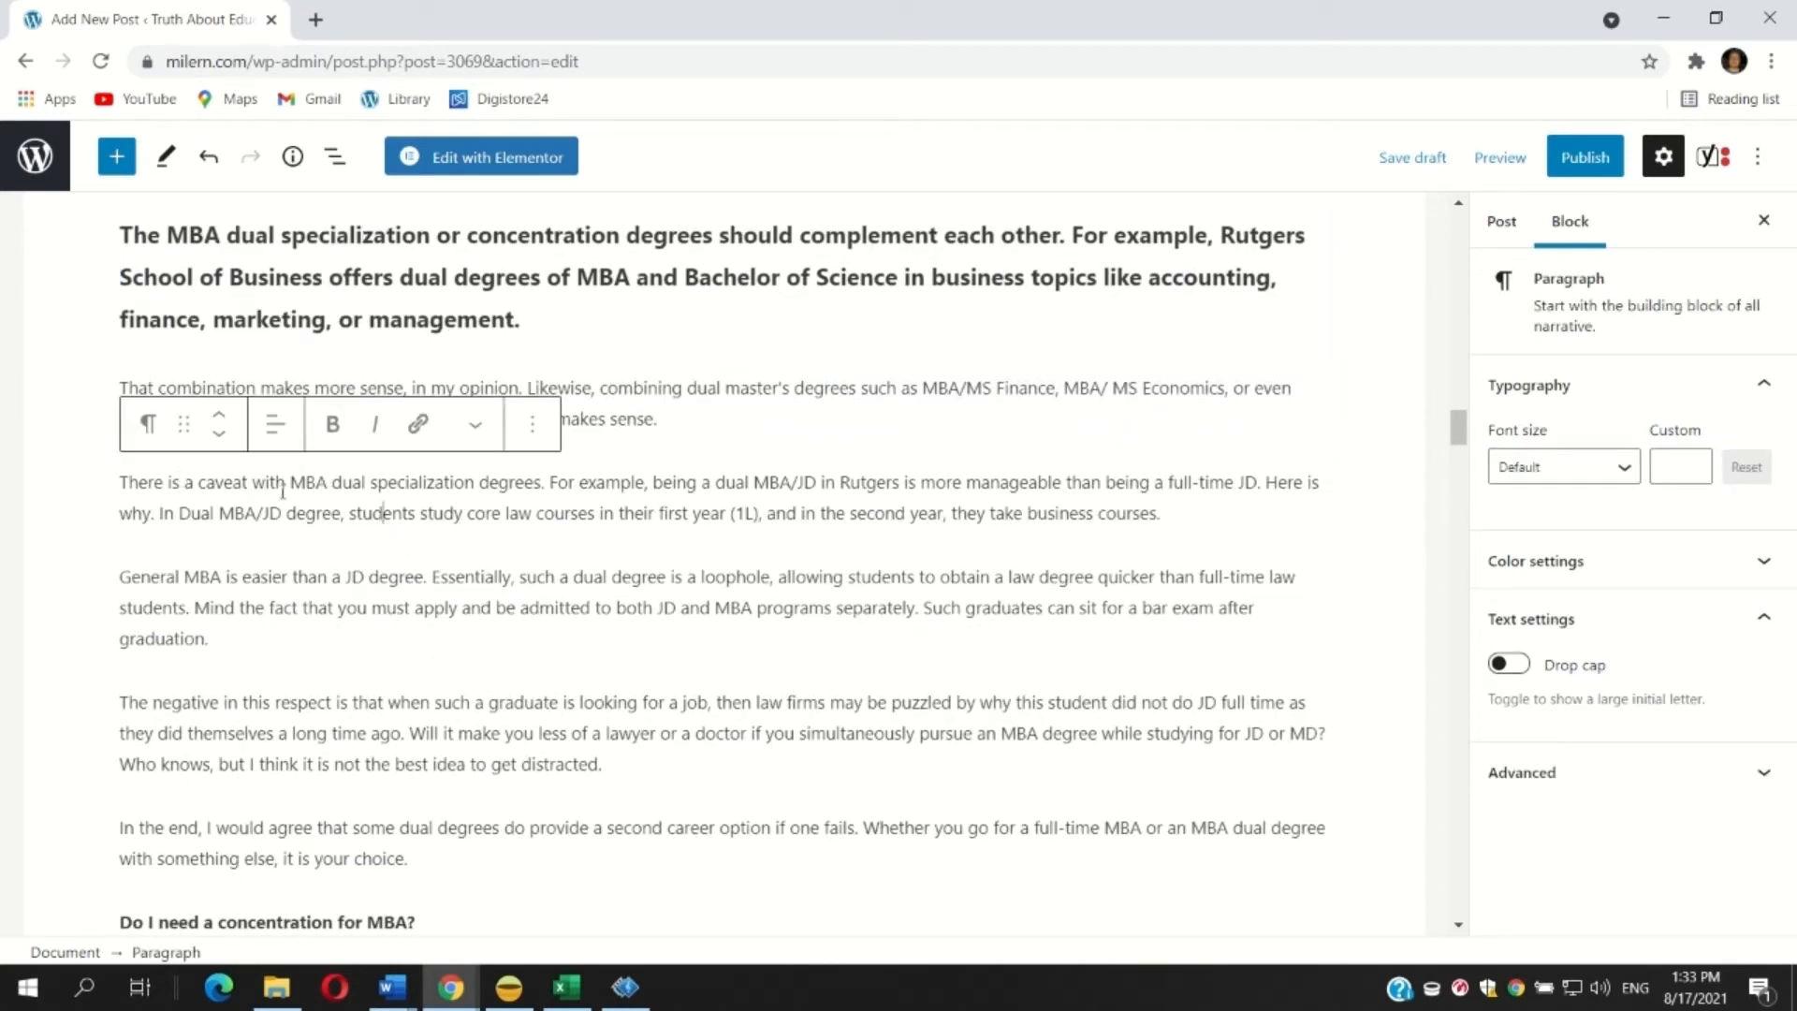
pyautogui.moveTo(123, 384); pyautogui.dragTo(723, 858)
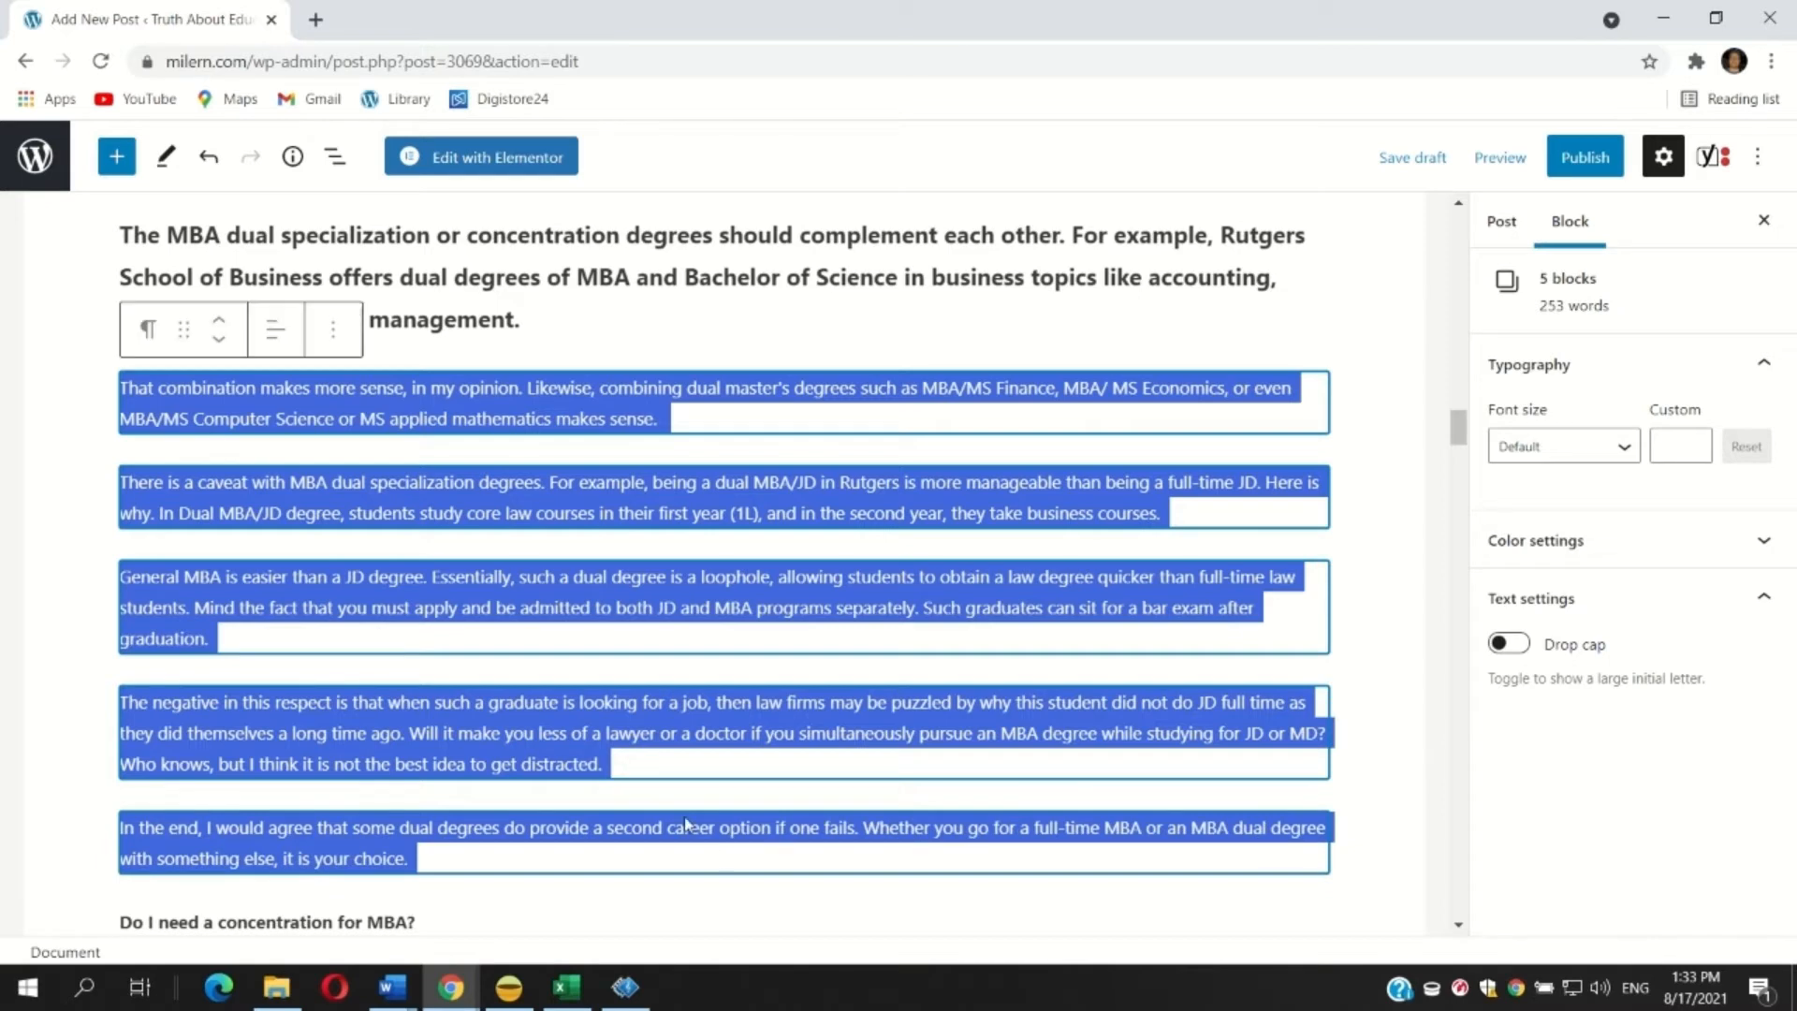
pyautogui.moveTo(628, 764); pyautogui.dragTo(178, 701)
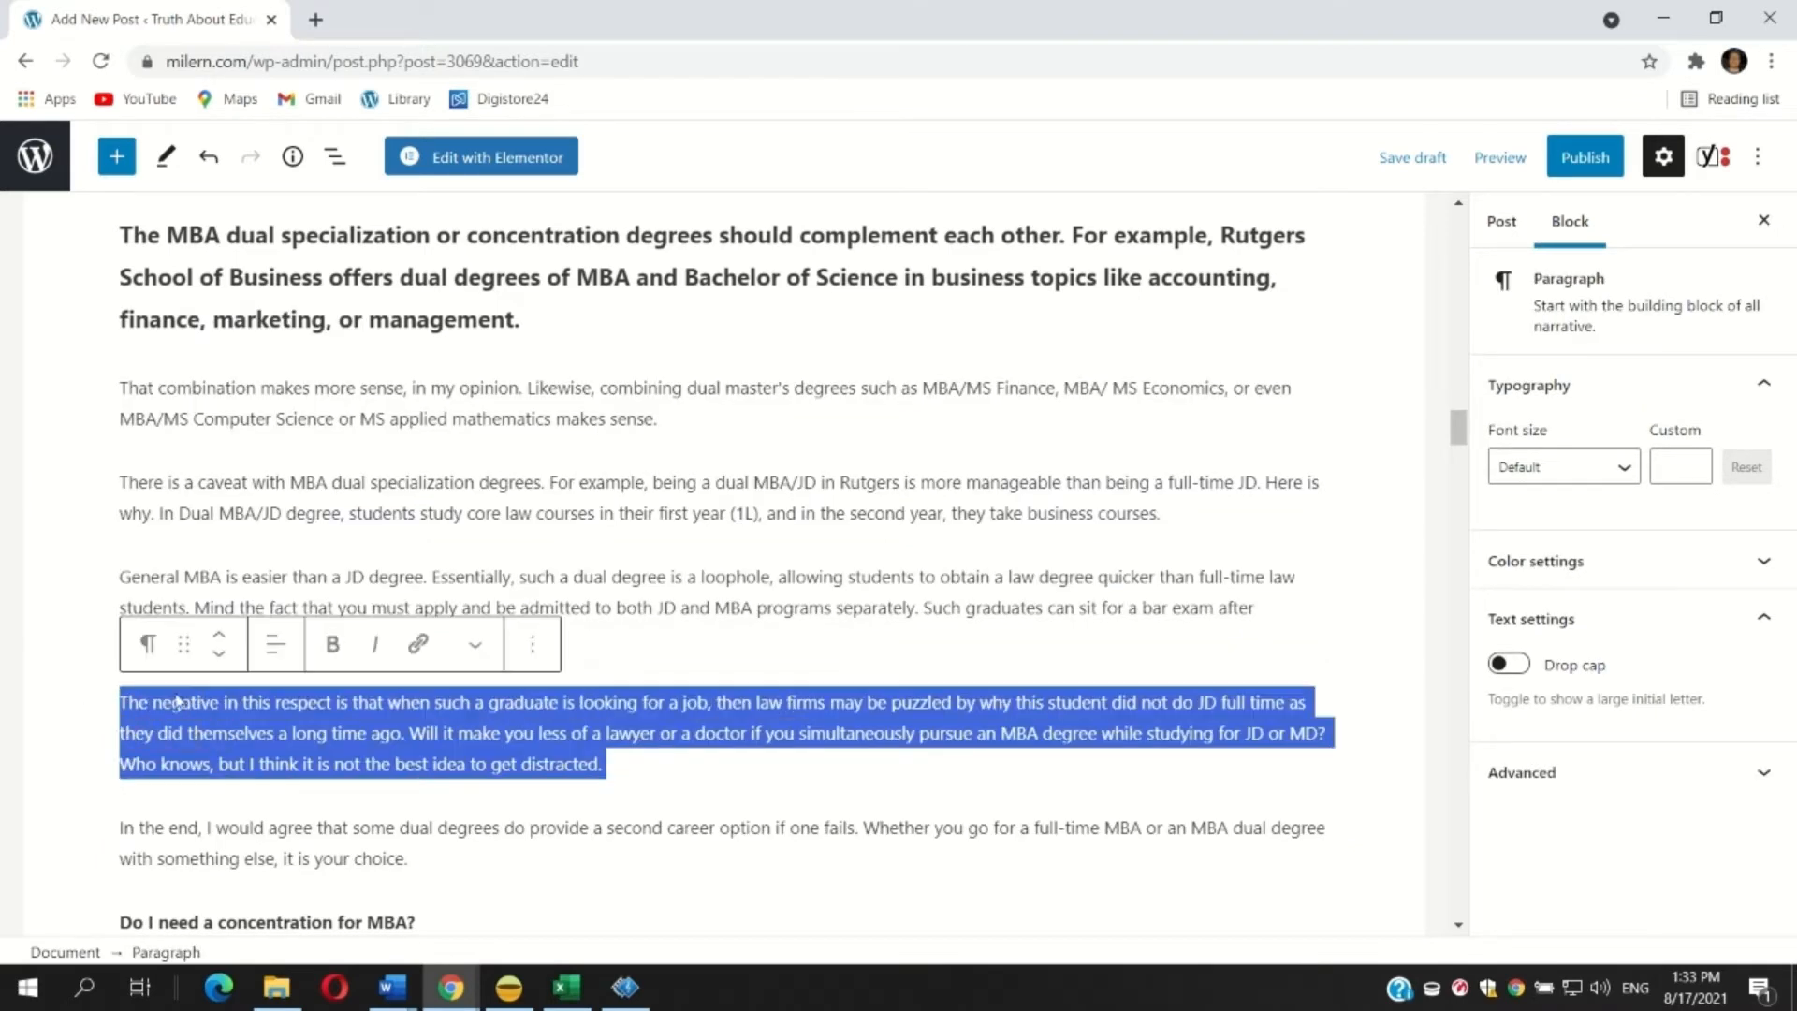
pyautogui.click(335, 646)
pyautogui.click(219, 545)
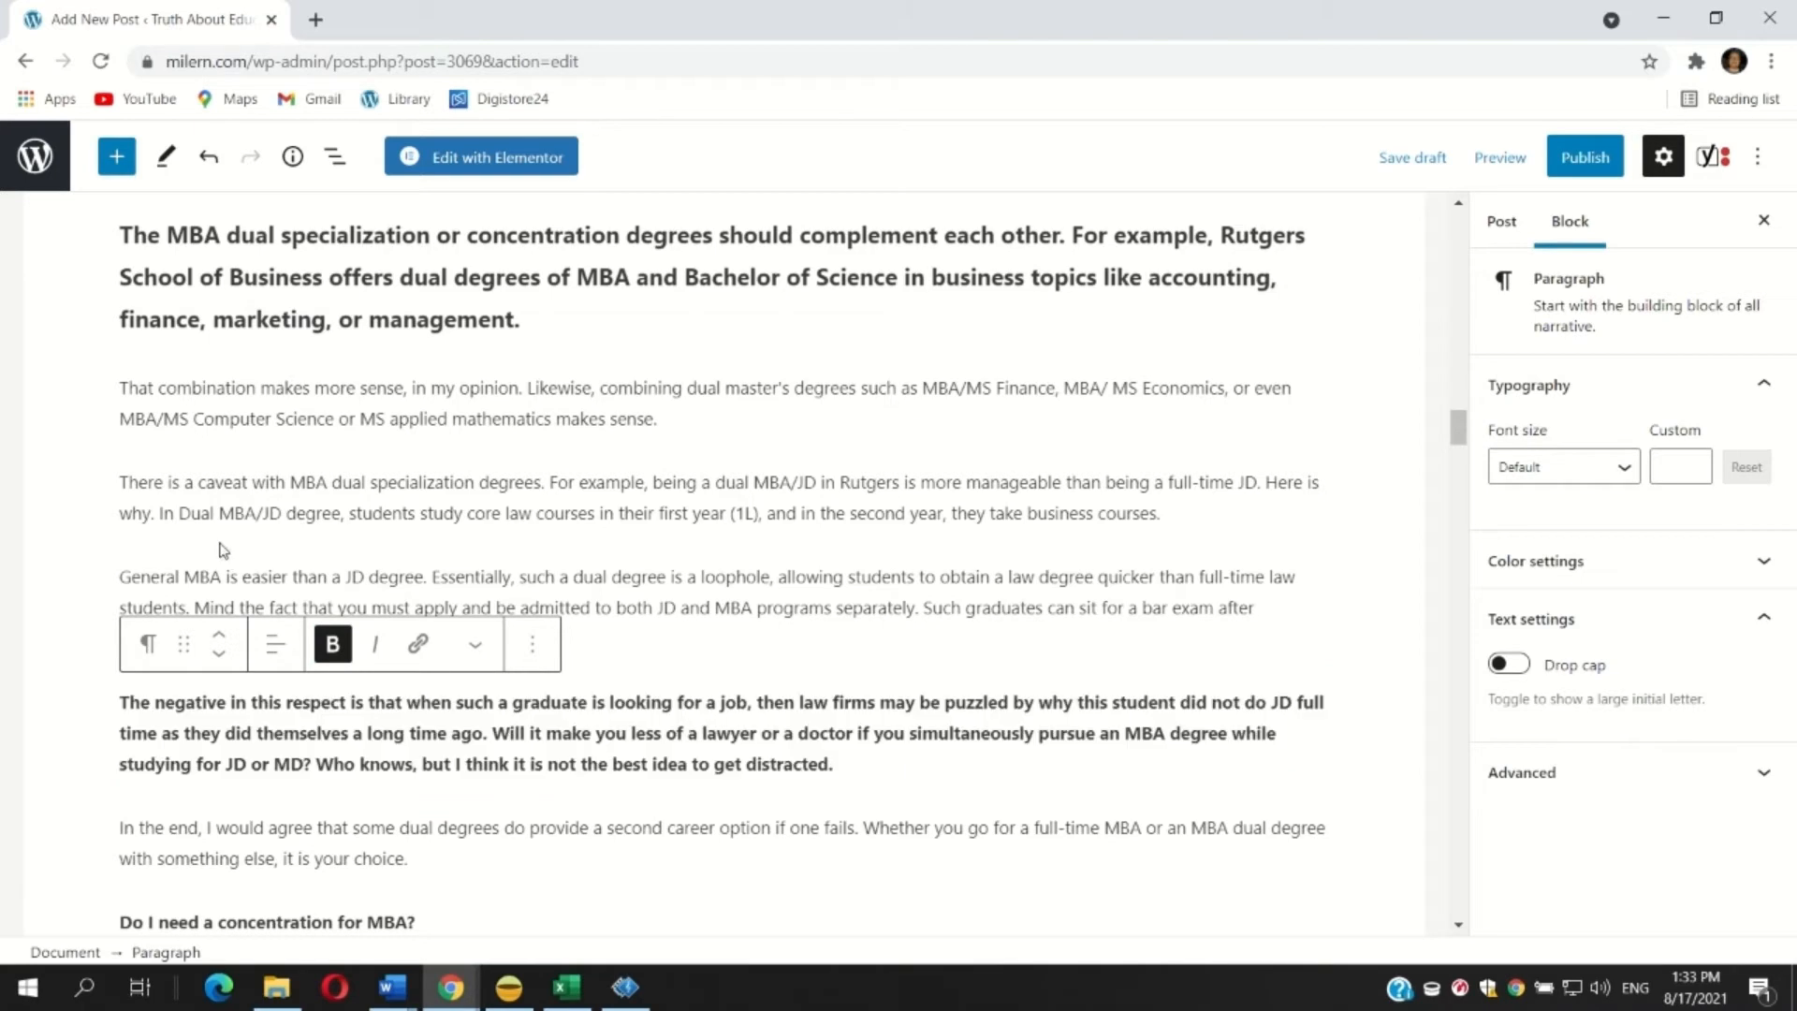
# Set the five paragraphs from 'That combination makes more sense' to 'In the end, I would agree' to Medium font size.
pyautogui.keyDown('shift'); pyautogui.click(127, 383); pyautogui.keyUp('shift')
pyautogui.click(141, 417)
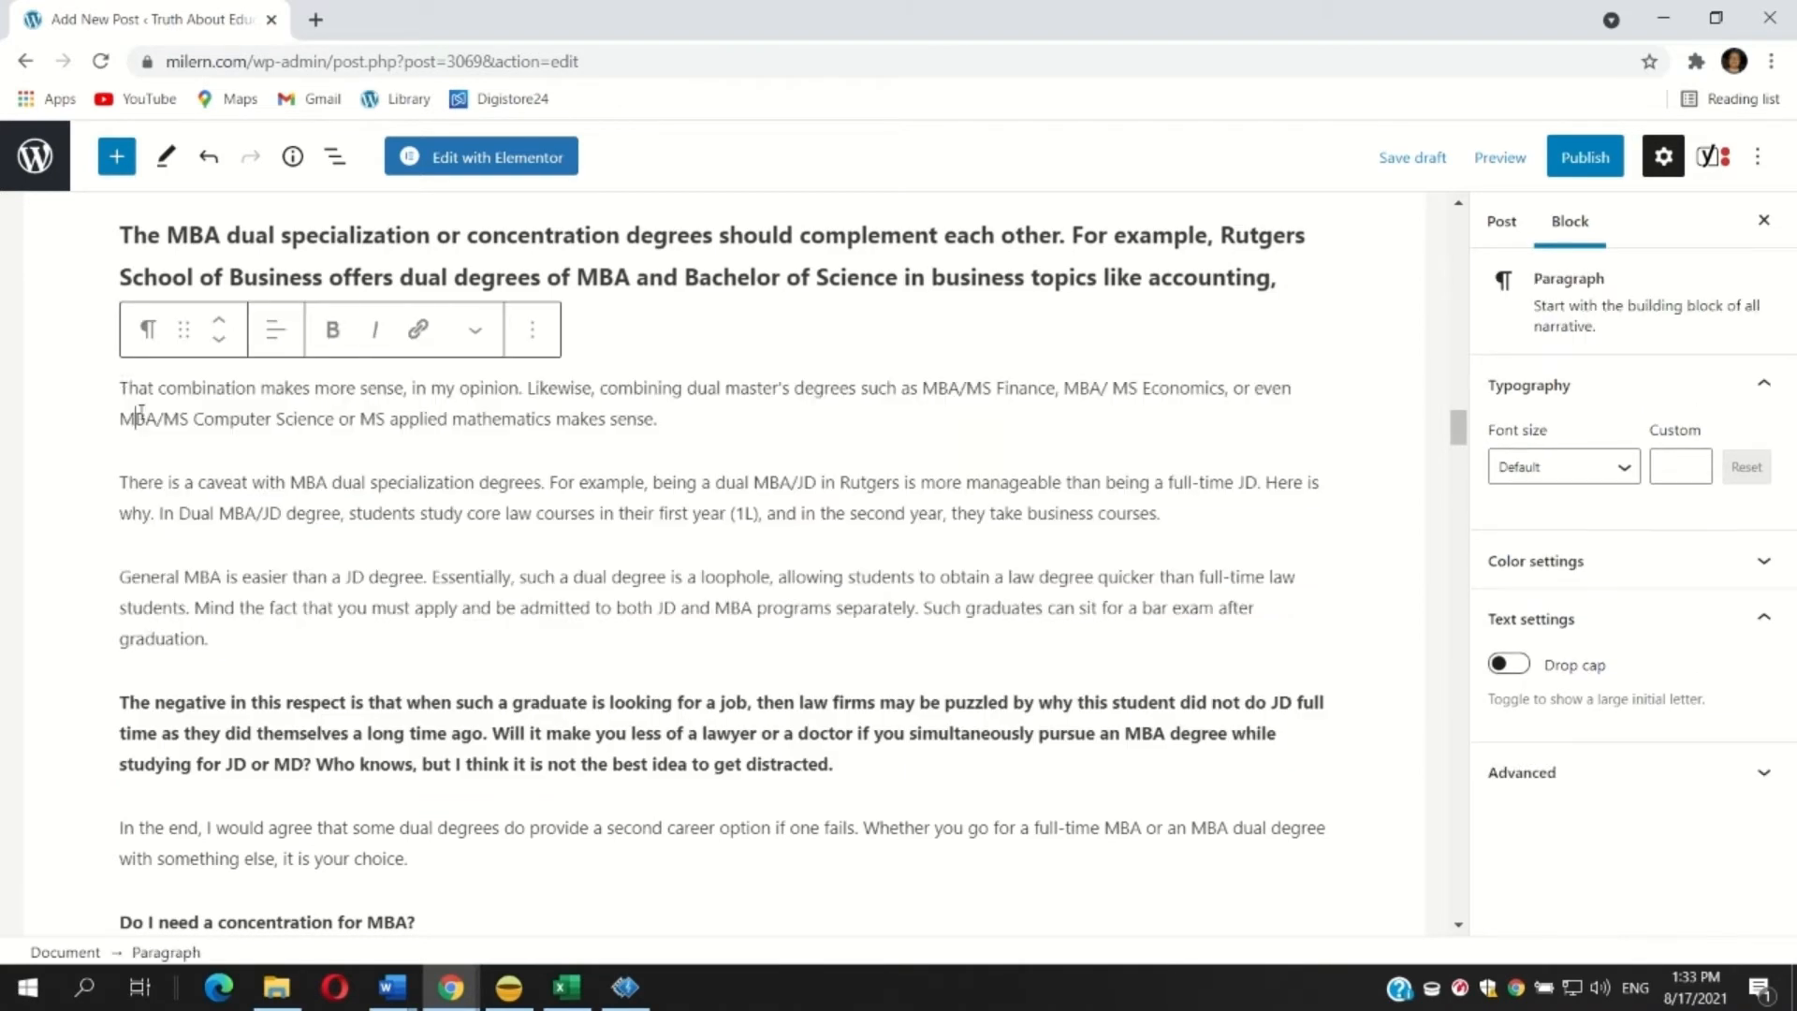
pyautogui.moveTo(122, 384); pyautogui.dragTo(701, 865)
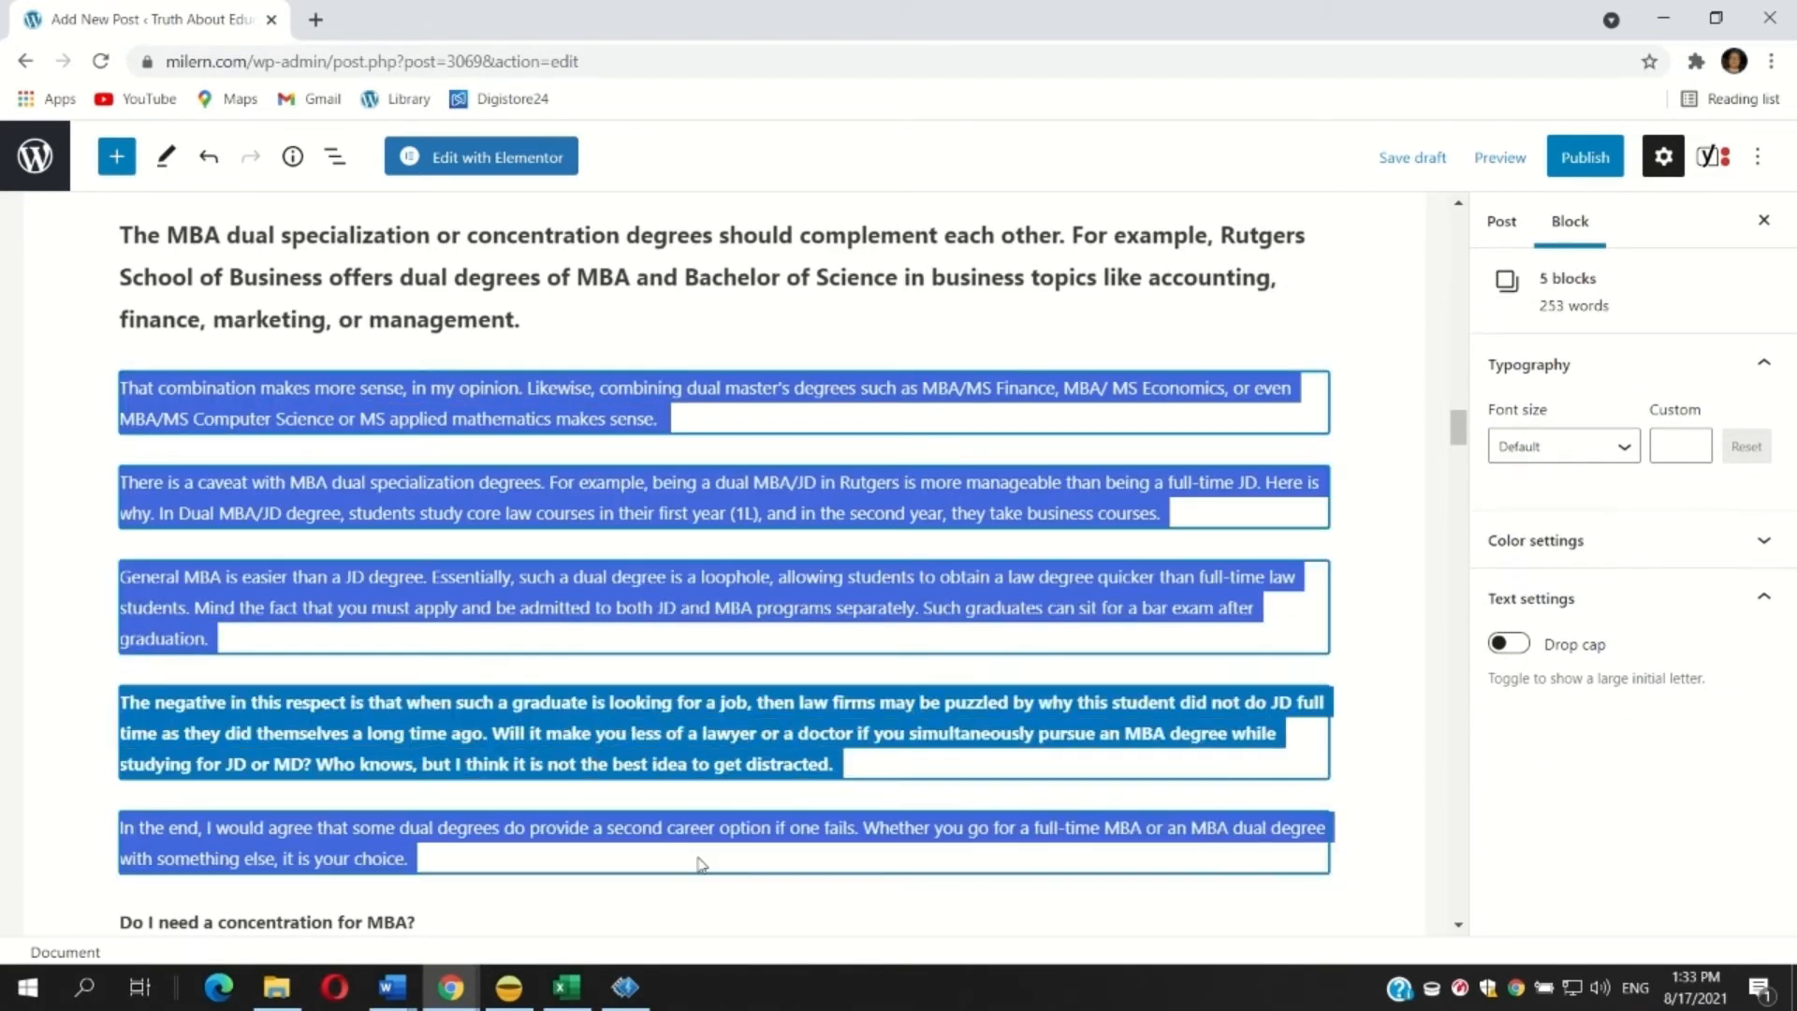
pyautogui.click(1515, 448)
pyautogui.click(1506, 680)
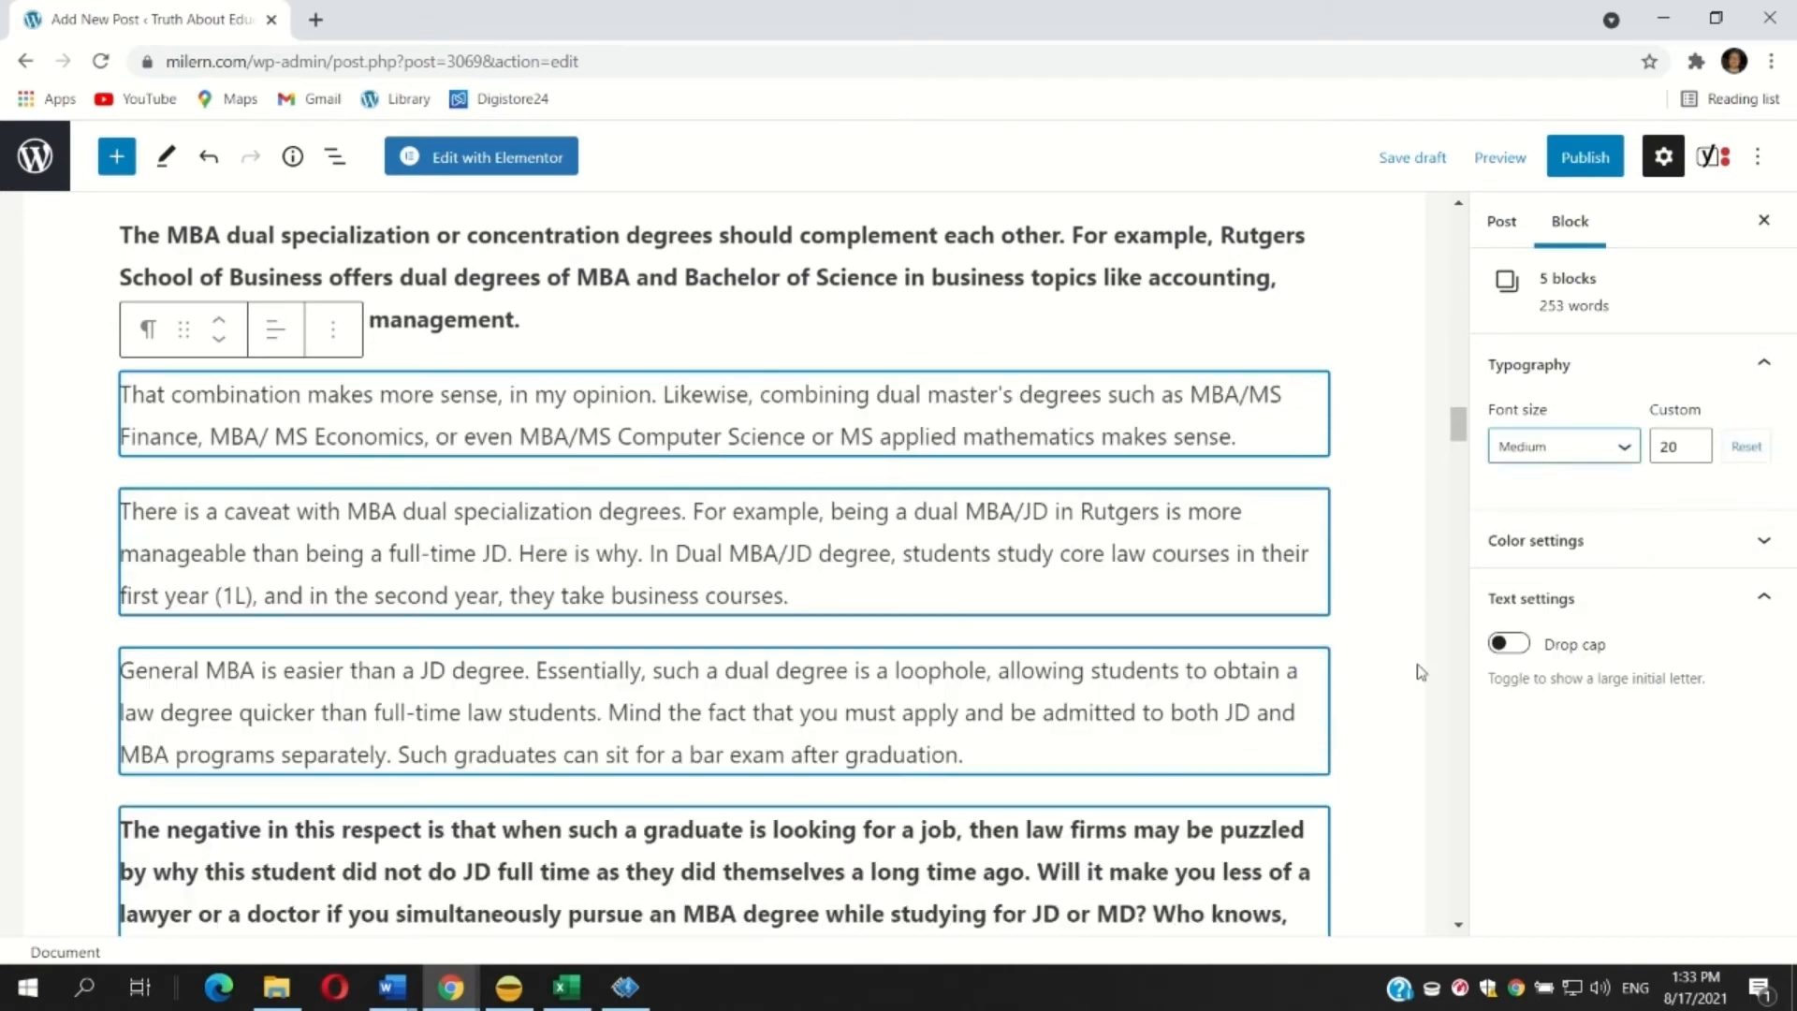
# Convert the line 'Do I need a concentration for MBA?' into a heading.
pyautogui.scroll(-4, 316, 489)
pyautogui.scroll(-3, 316, 489)
pyautogui.tripleClick(253, 322)
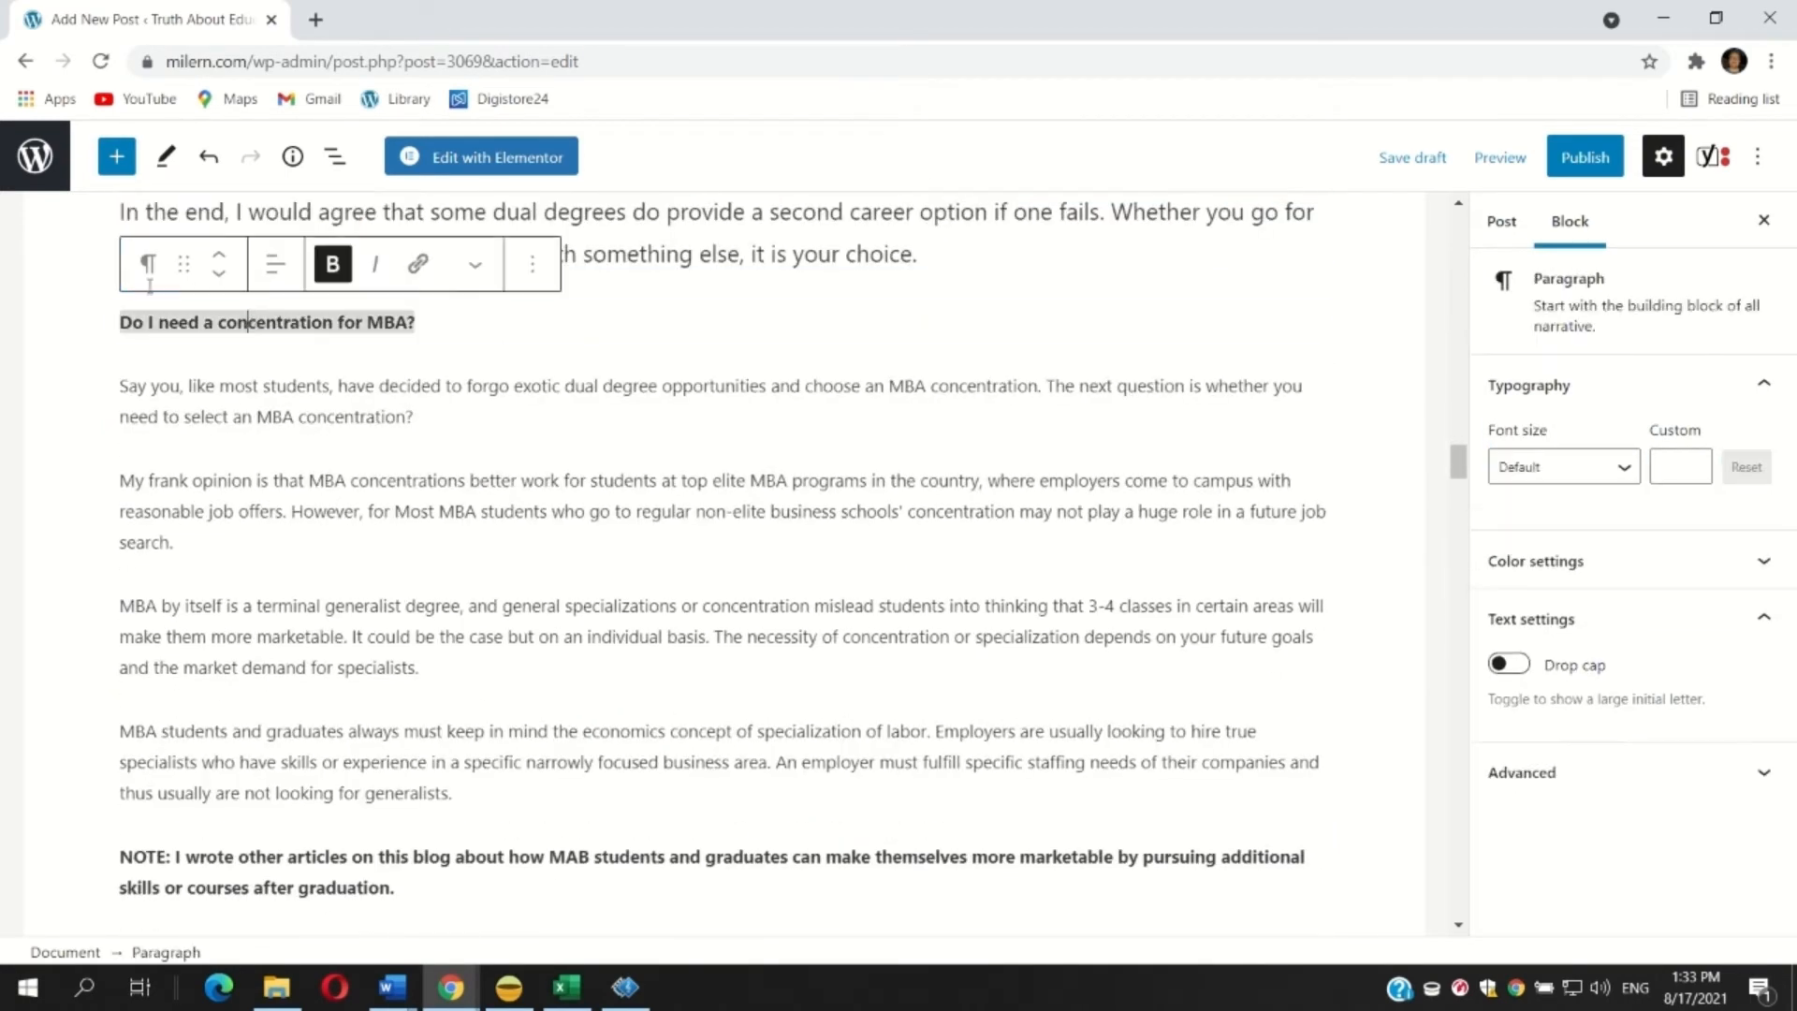
pyautogui.click(139, 261)
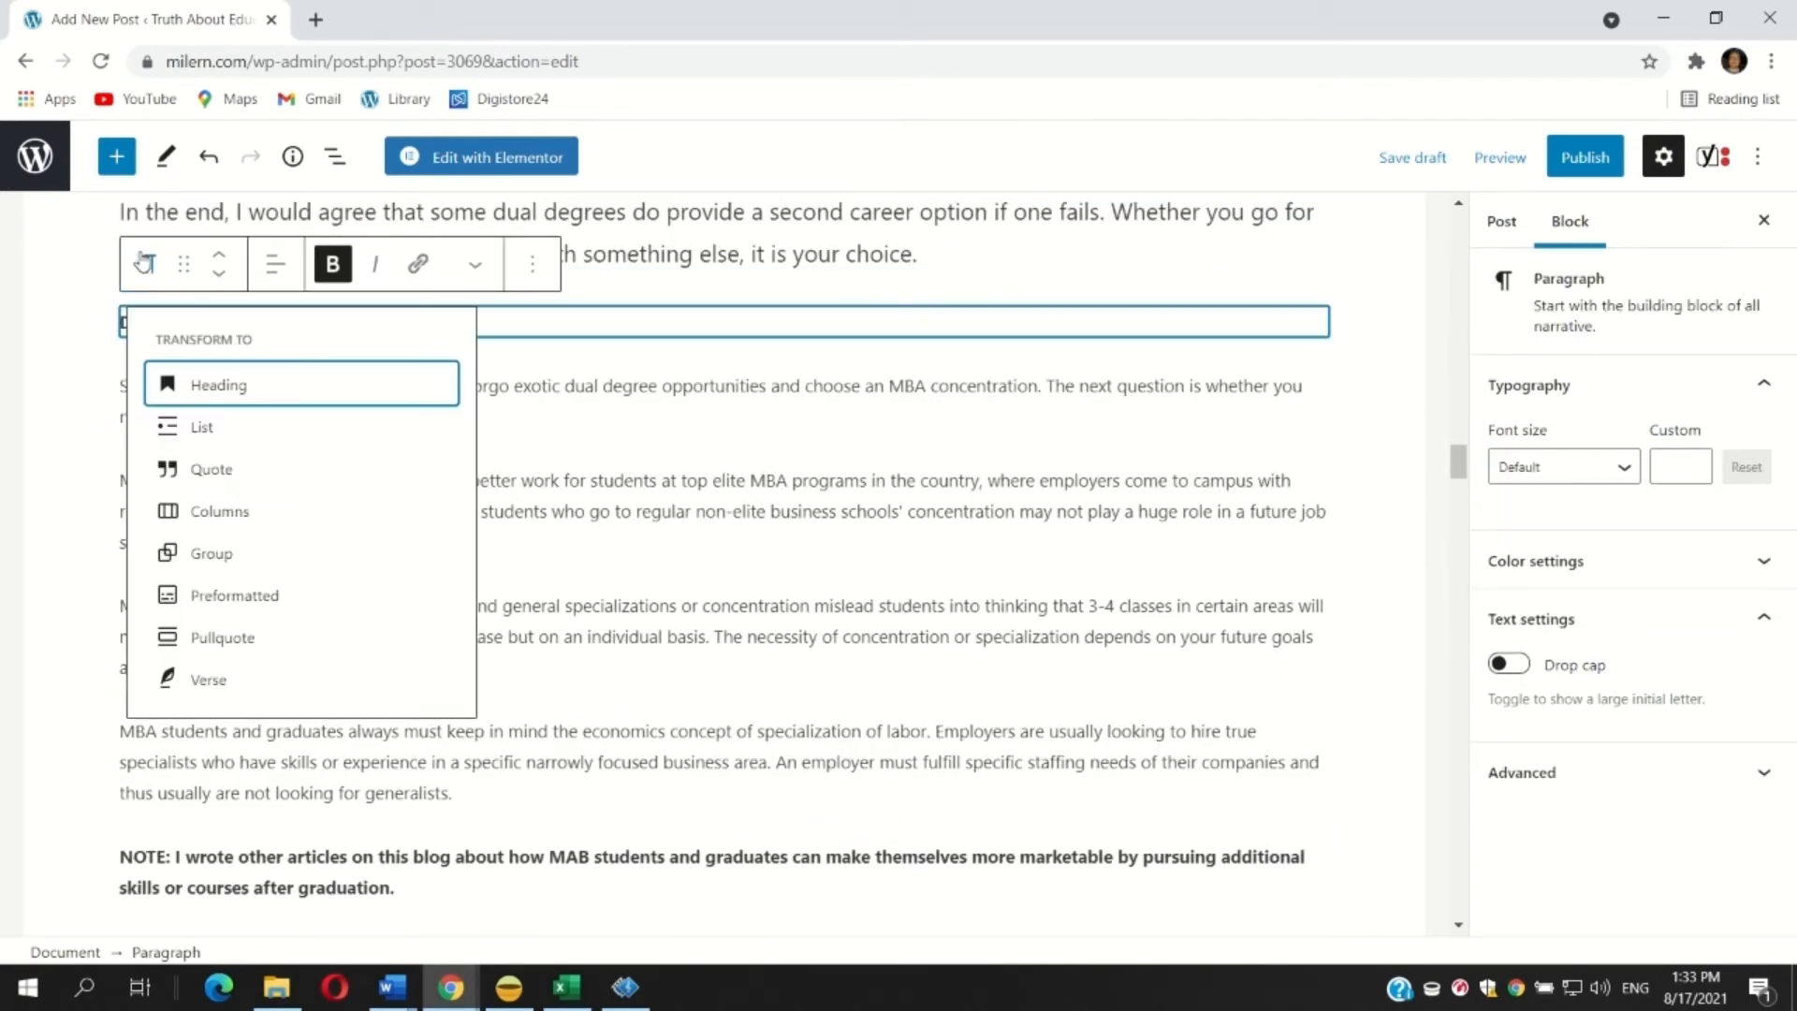
pyautogui.click(267, 378)
pyautogui.click(190, 498)
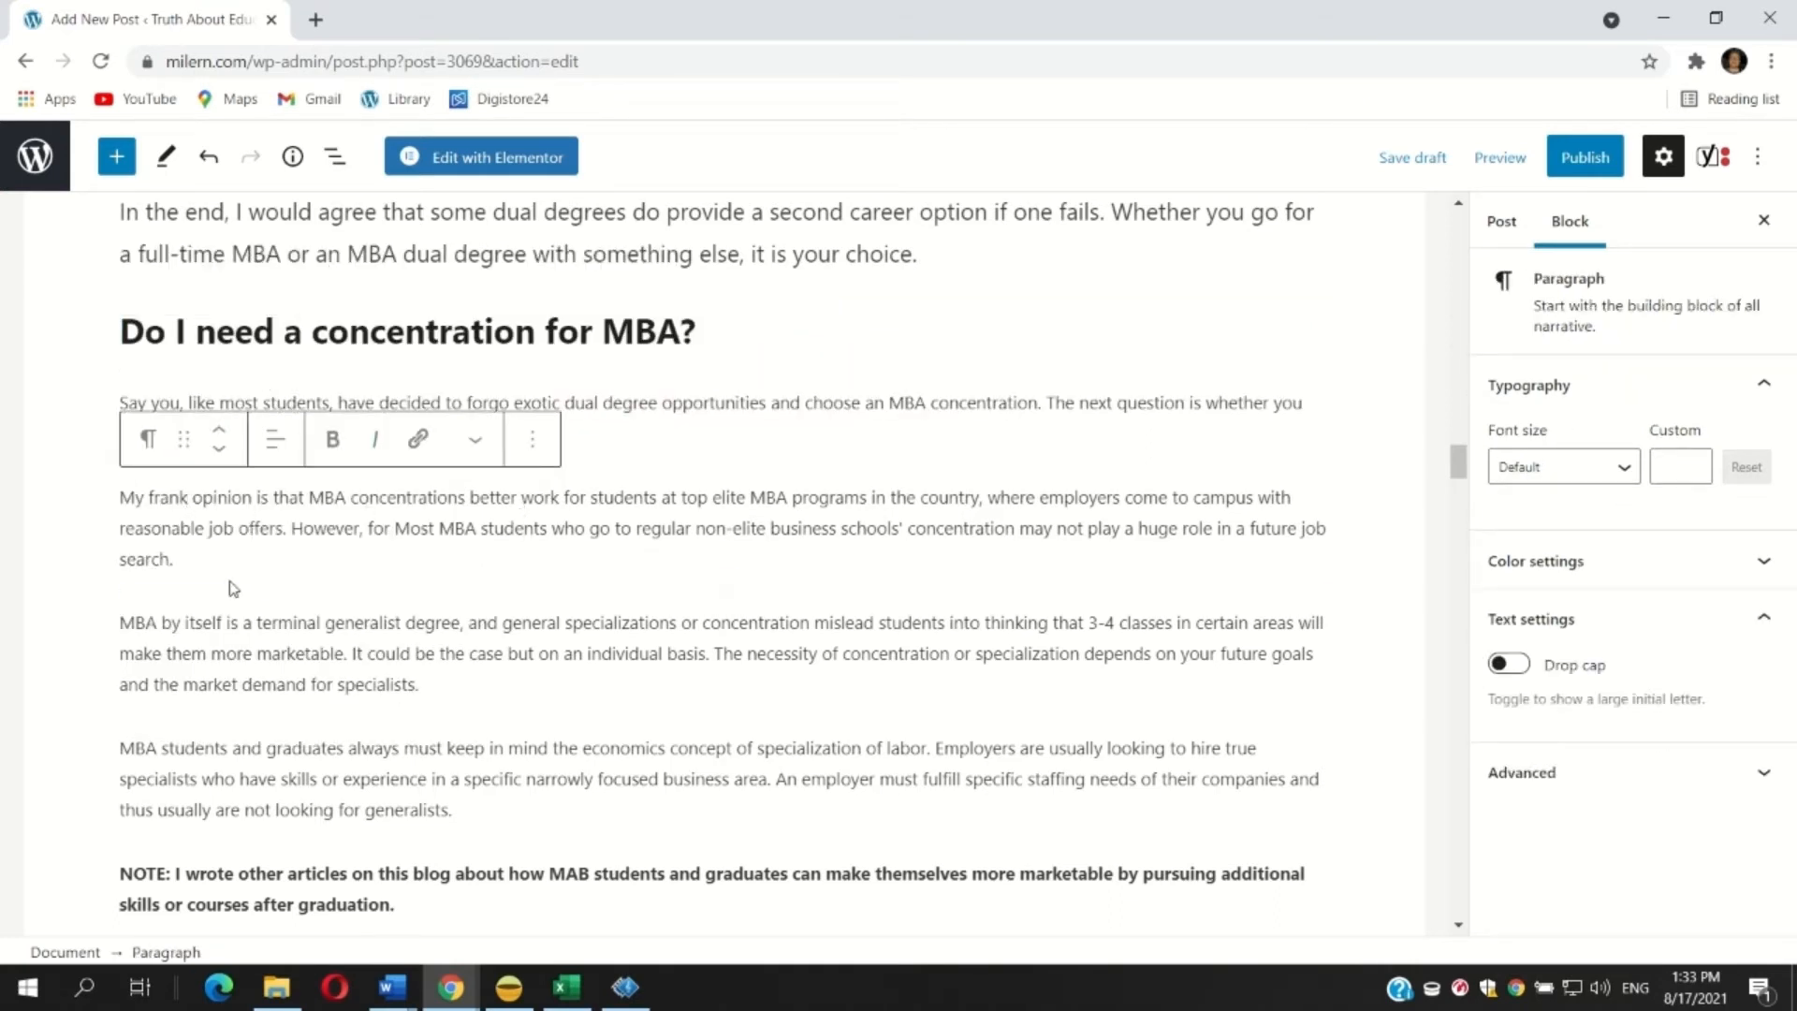
pyautogui.moveTo(187, 552); pyautogui.dragTo(122, 508)
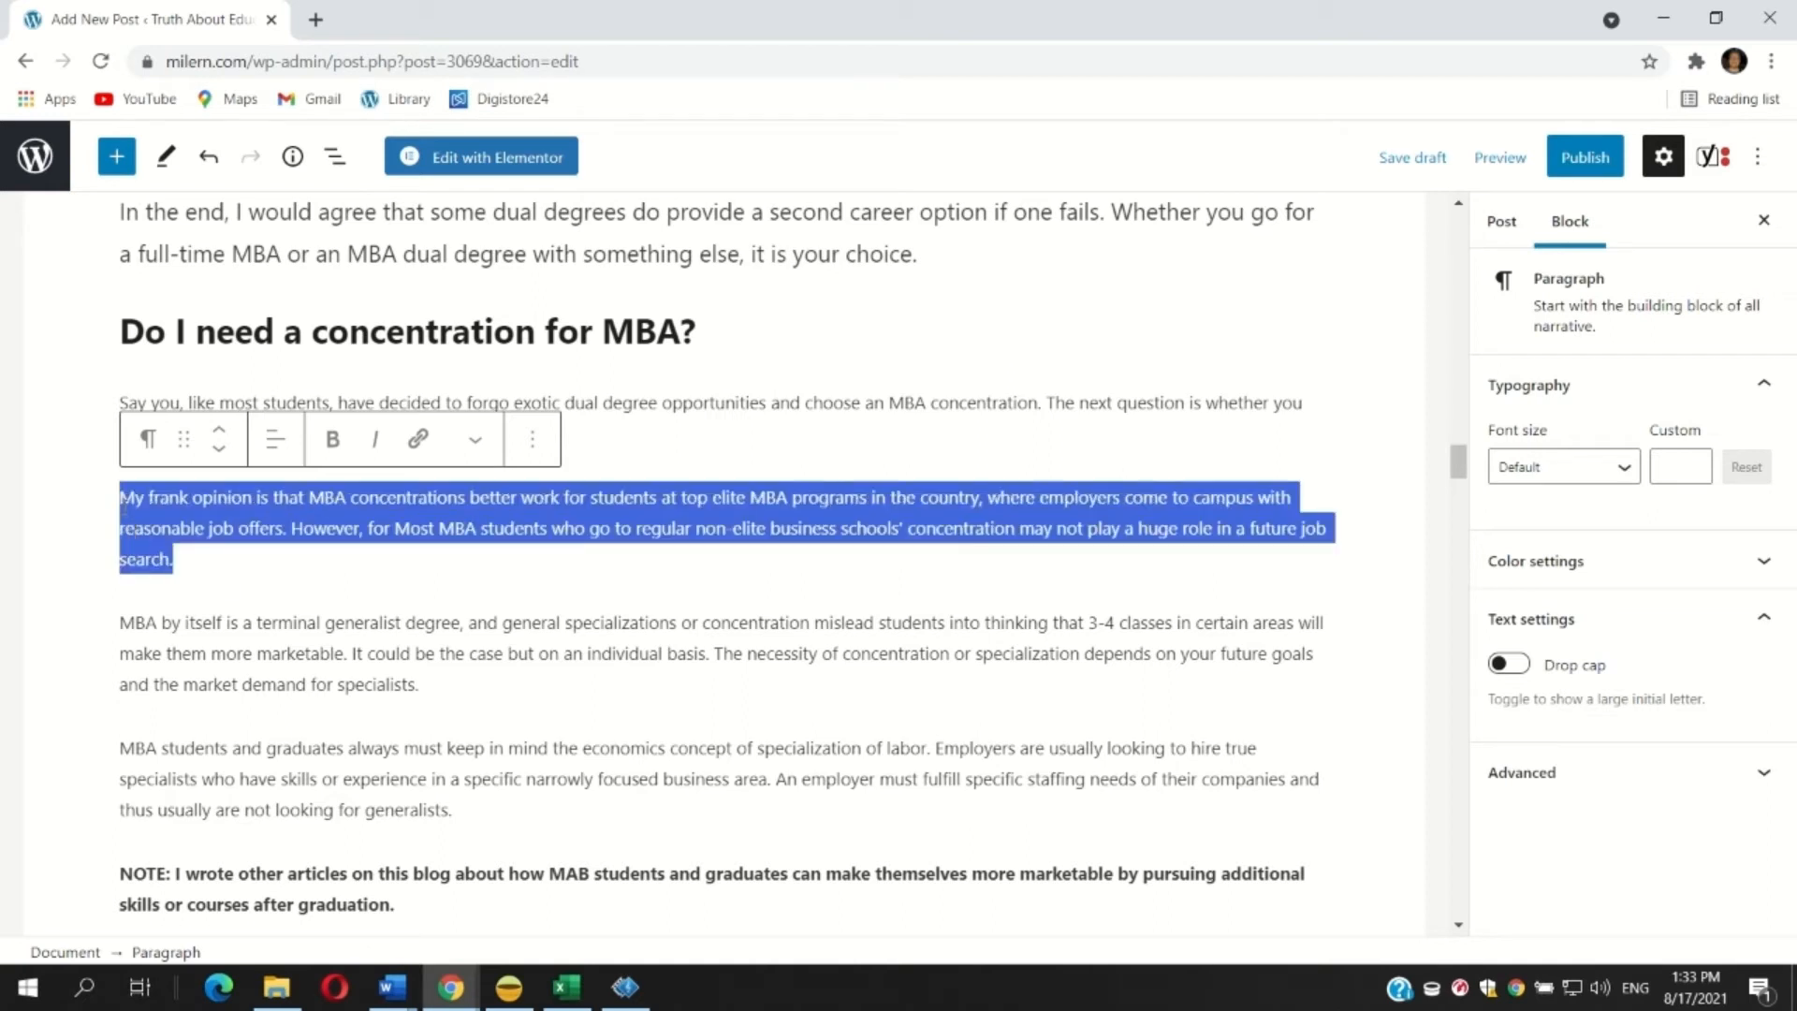
pyautogui.click(332, 439)
pyautogui.moveTo(123, 407); pyautogui.dragTo(461, 619)
pyautogui.click(427, 558)
pyautogui.moveTo(430, 559); pyautogui.dragTo(634, 480)
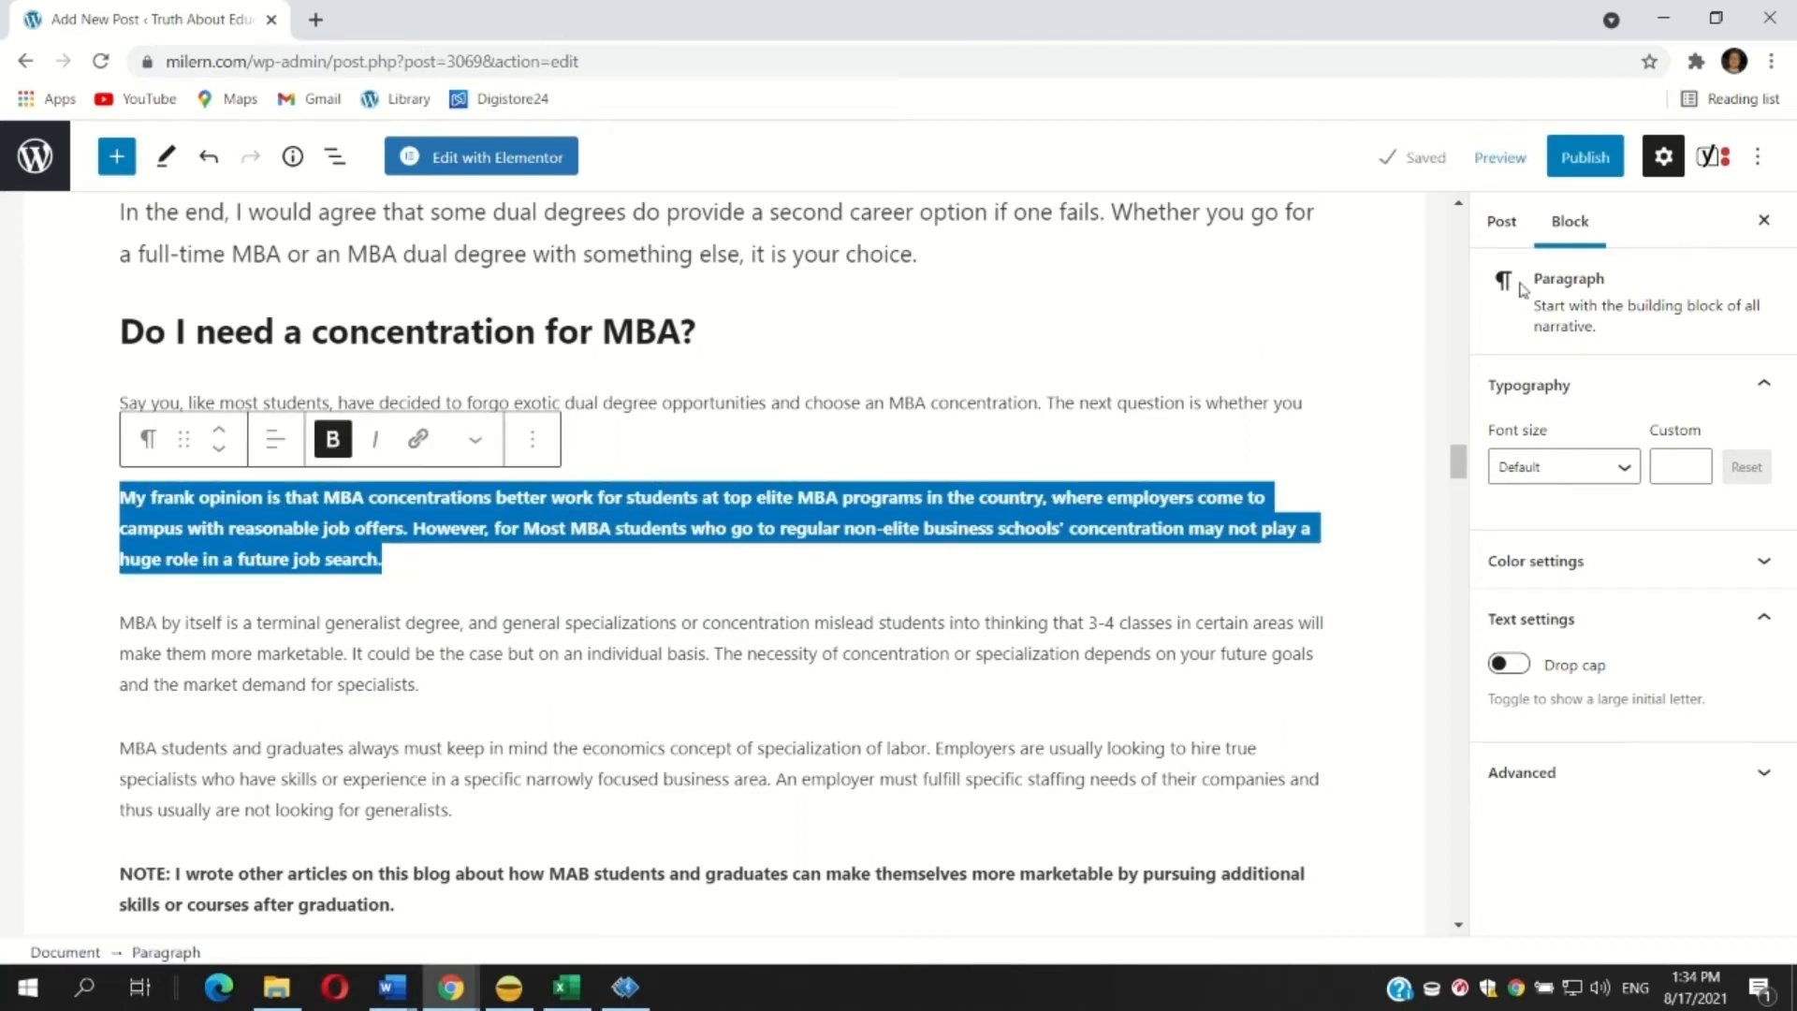
pyautogui.click(330, 438)
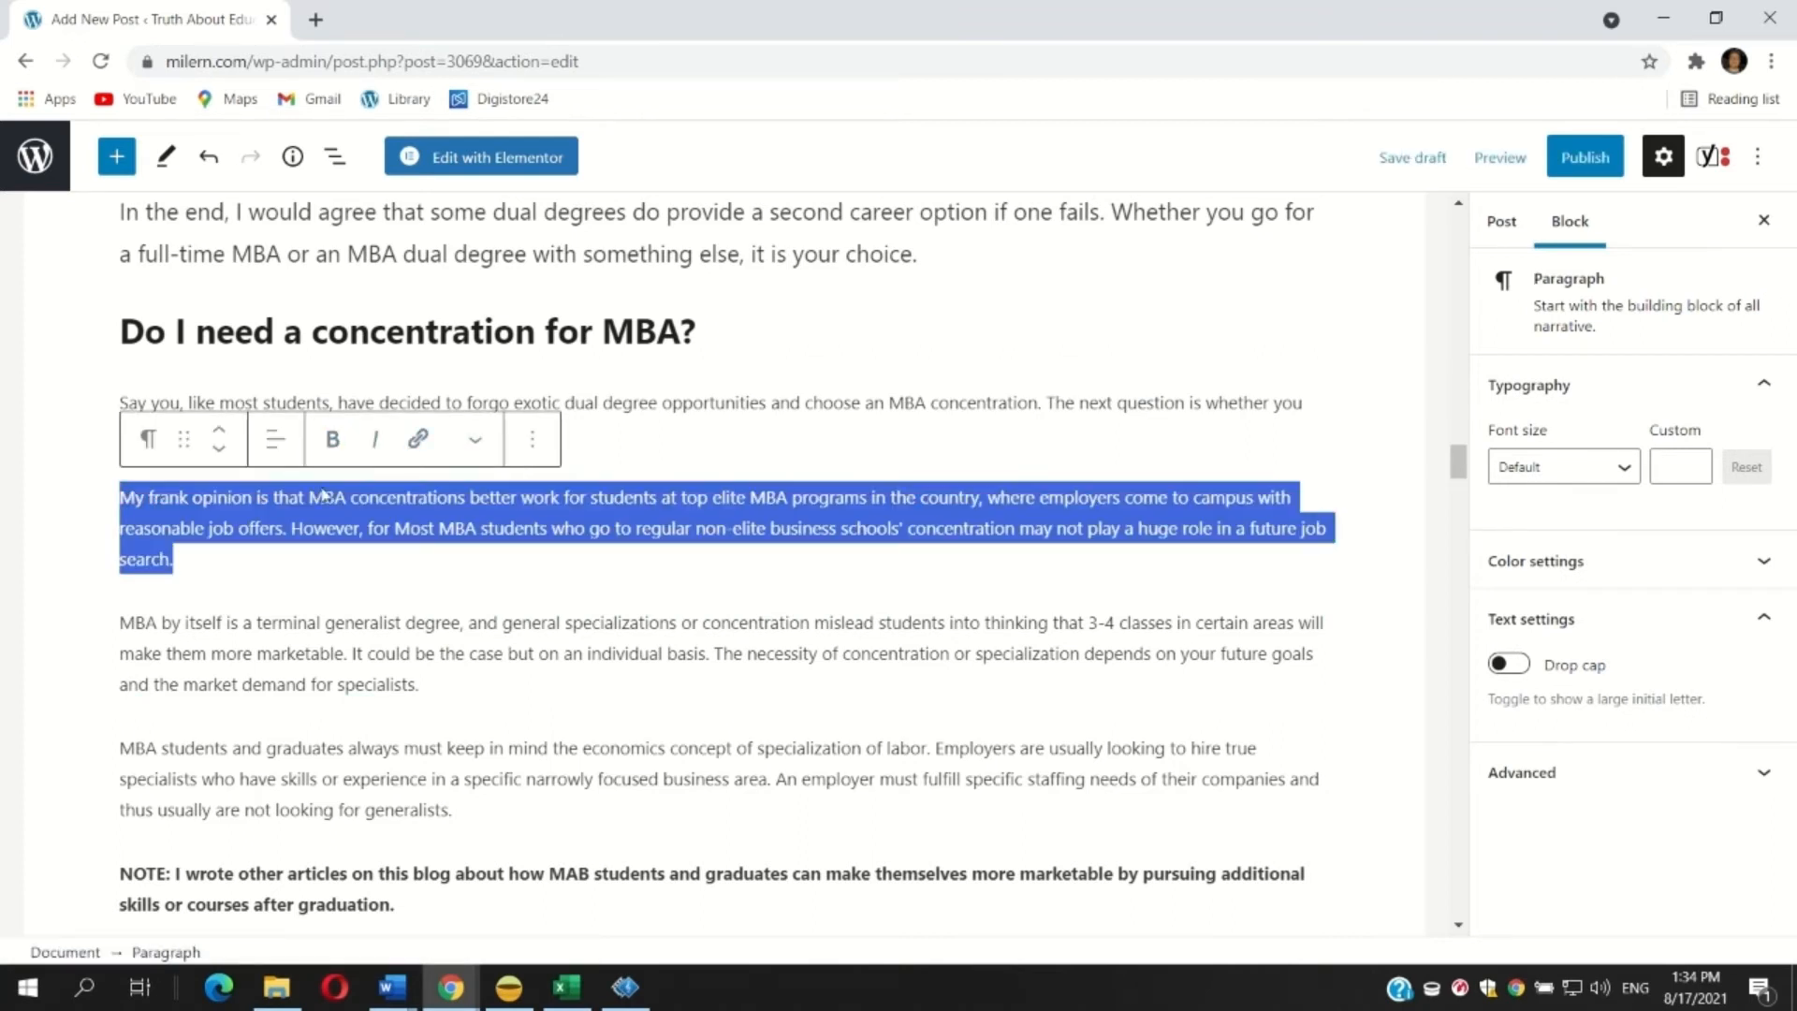
# Make the paragraph beginning 'MBA by itself is a terminal generalist degree' bold.
pyautogui.click(335, 653)
pyautogui.moveTo(456, 690); pyautogui.dragTo(108, 599)
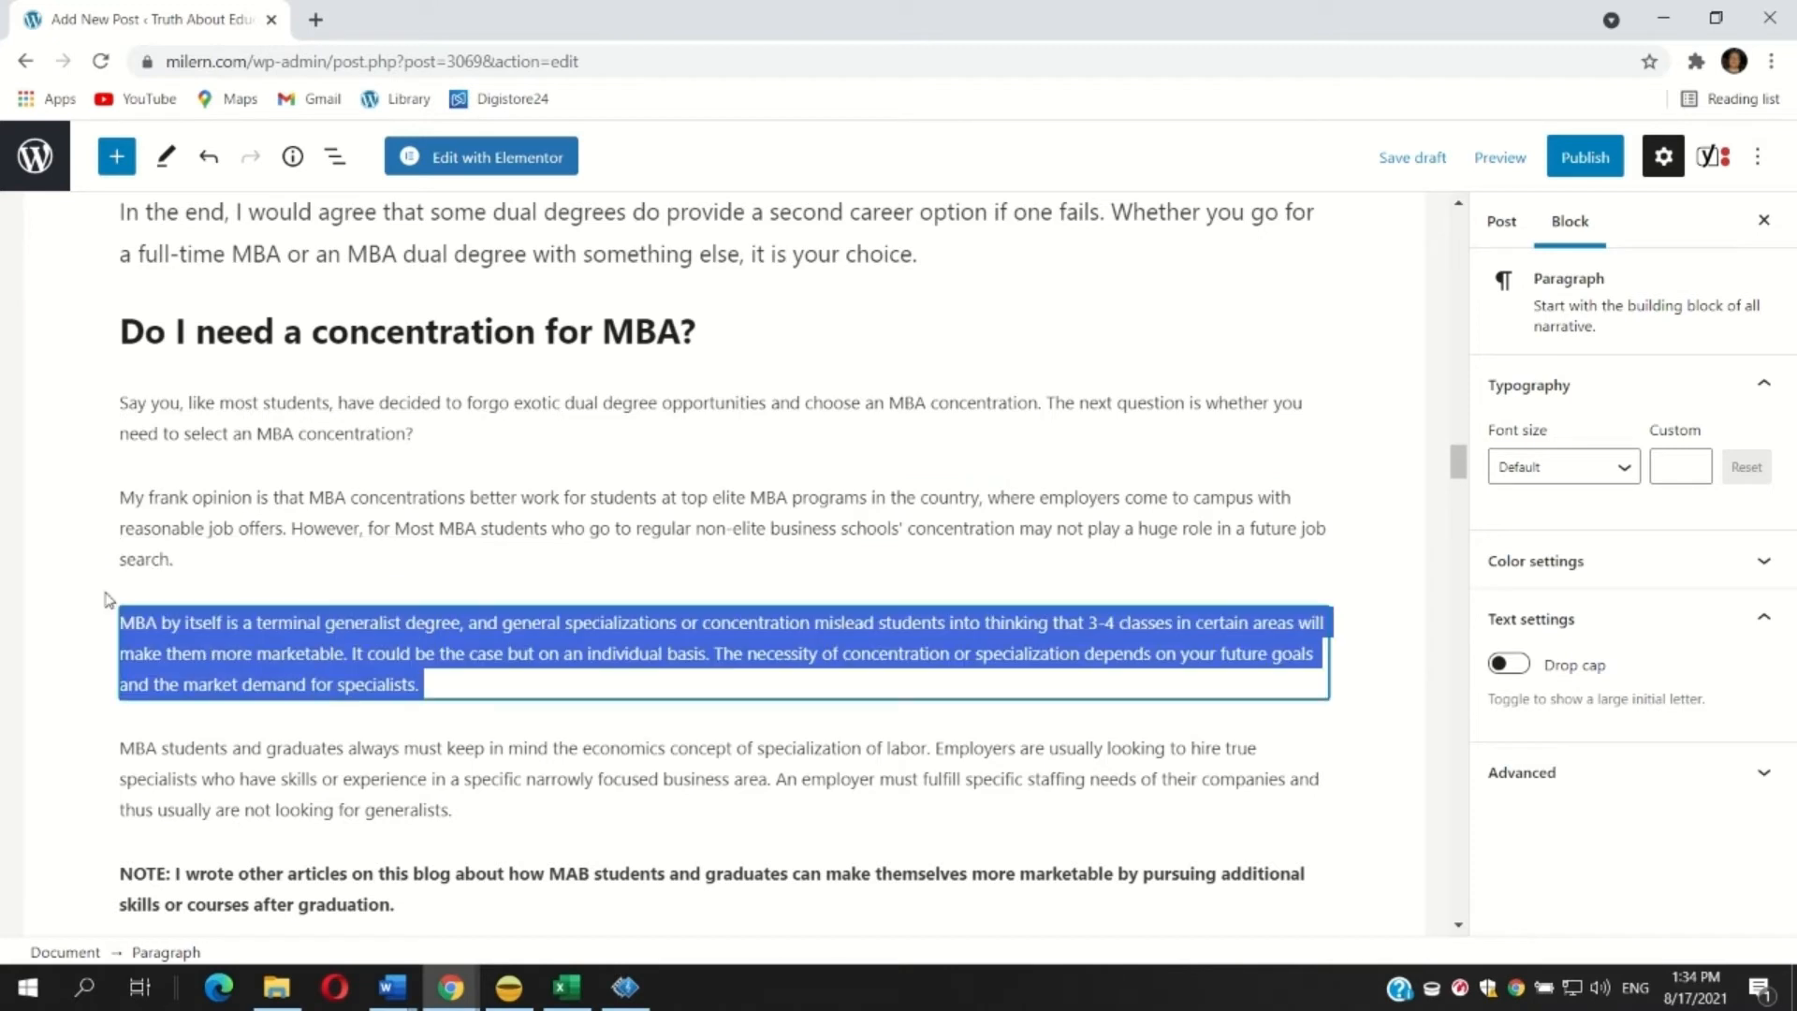
pyautogui.click(333, 565)
pyautogui.click(221, 456)
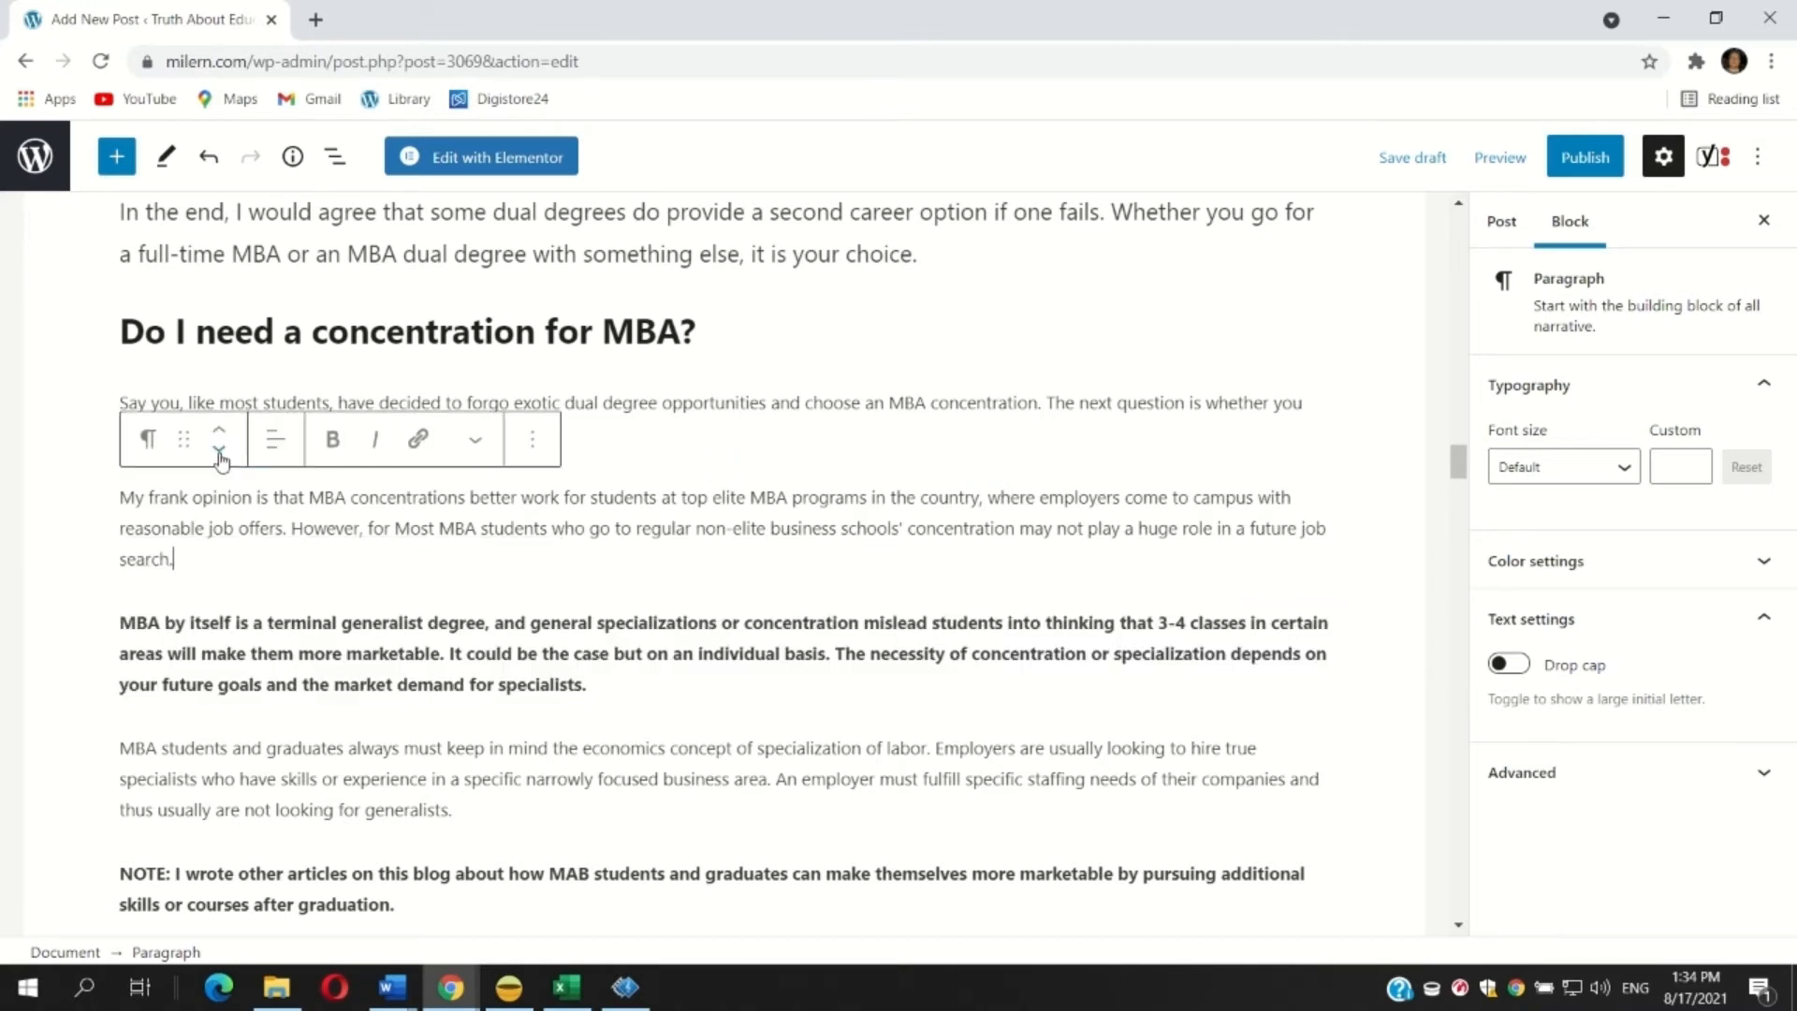
# Set the five paragraphs from 'Say you, like most students' to the NOTE paragraph to Medium font size.
pyautogui.moveTo(122, 402); pyautogui.dragTo(588, 903)
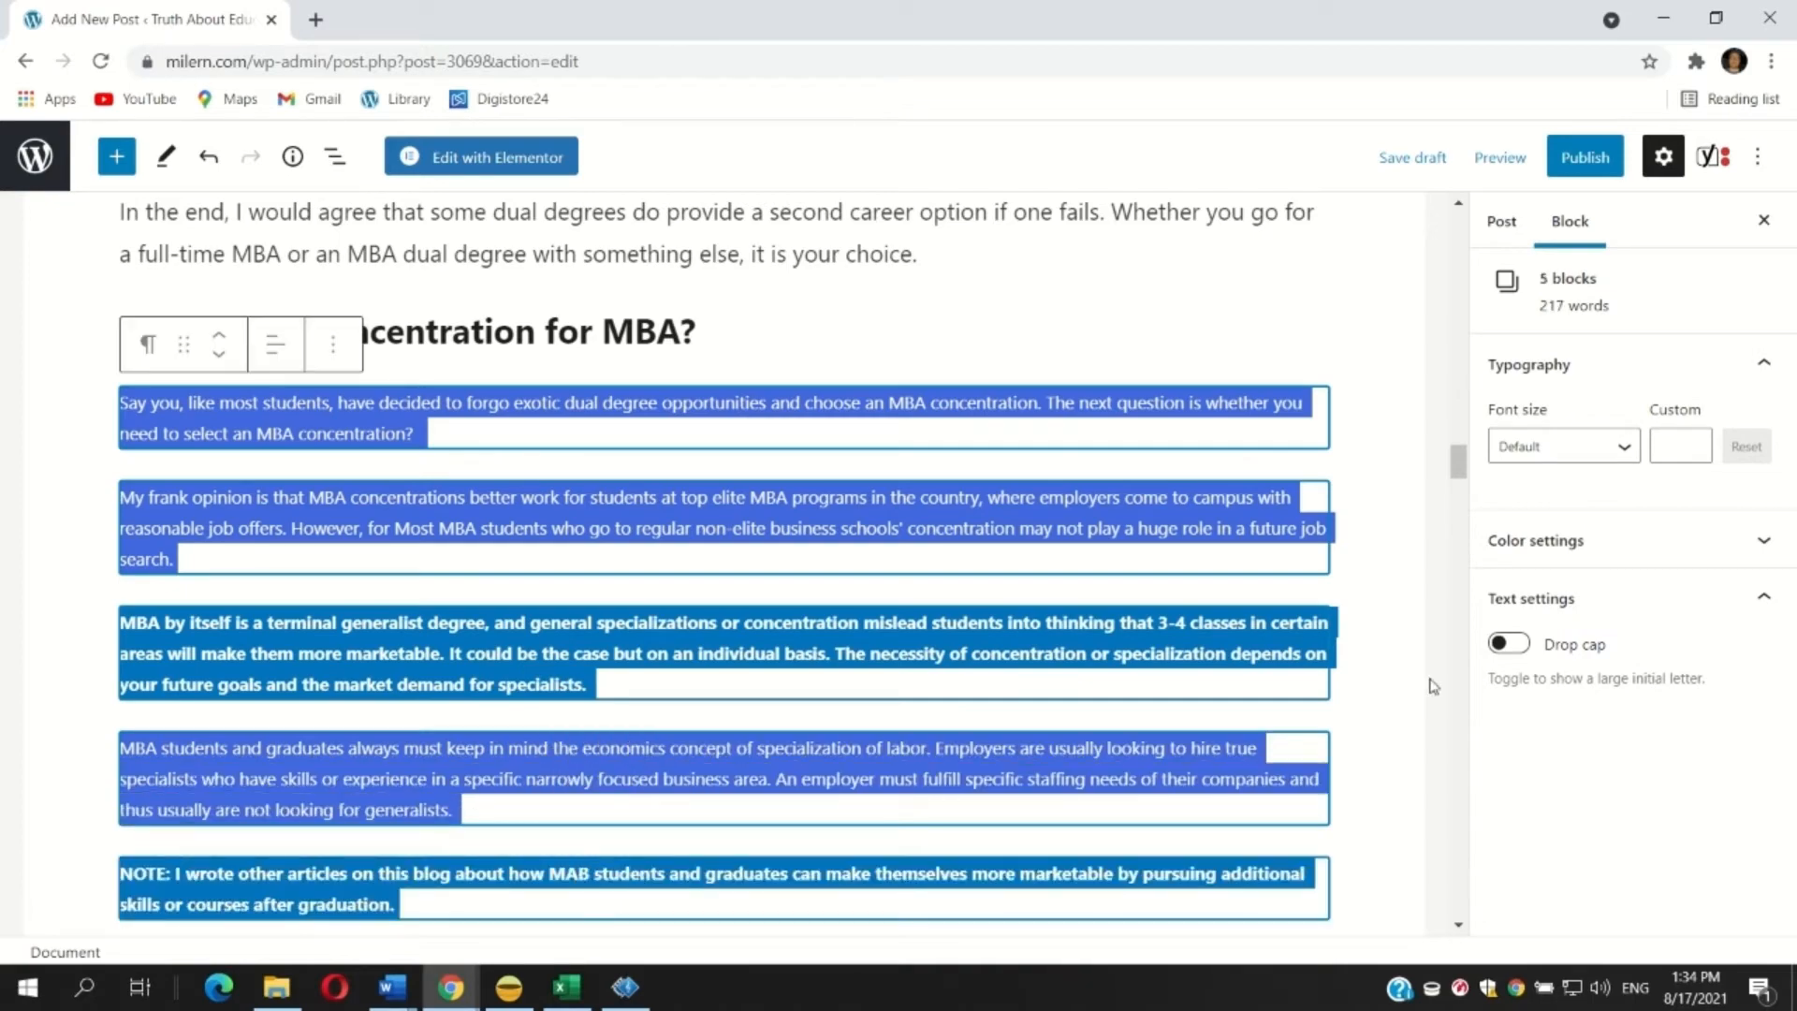
pyautogui.click(1520, 460)
pyautogui.click(1528, 681)
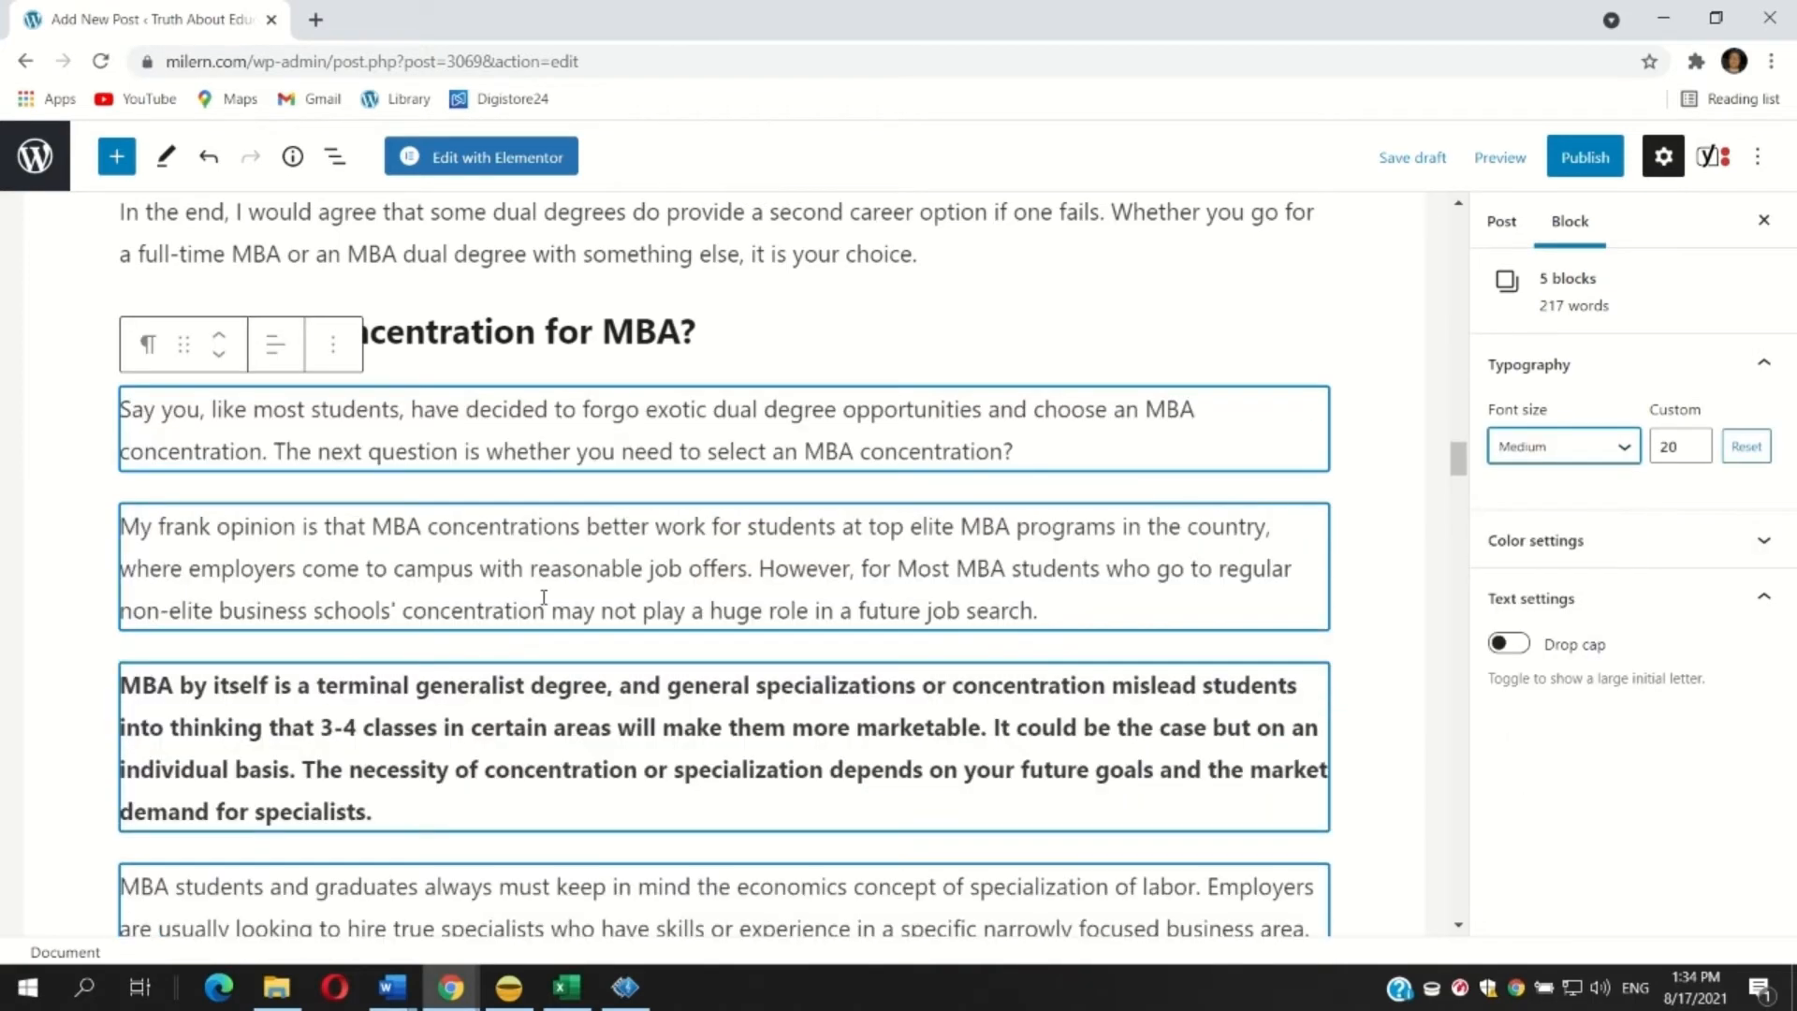
pyautogui.scroll(-6, 329, 552)
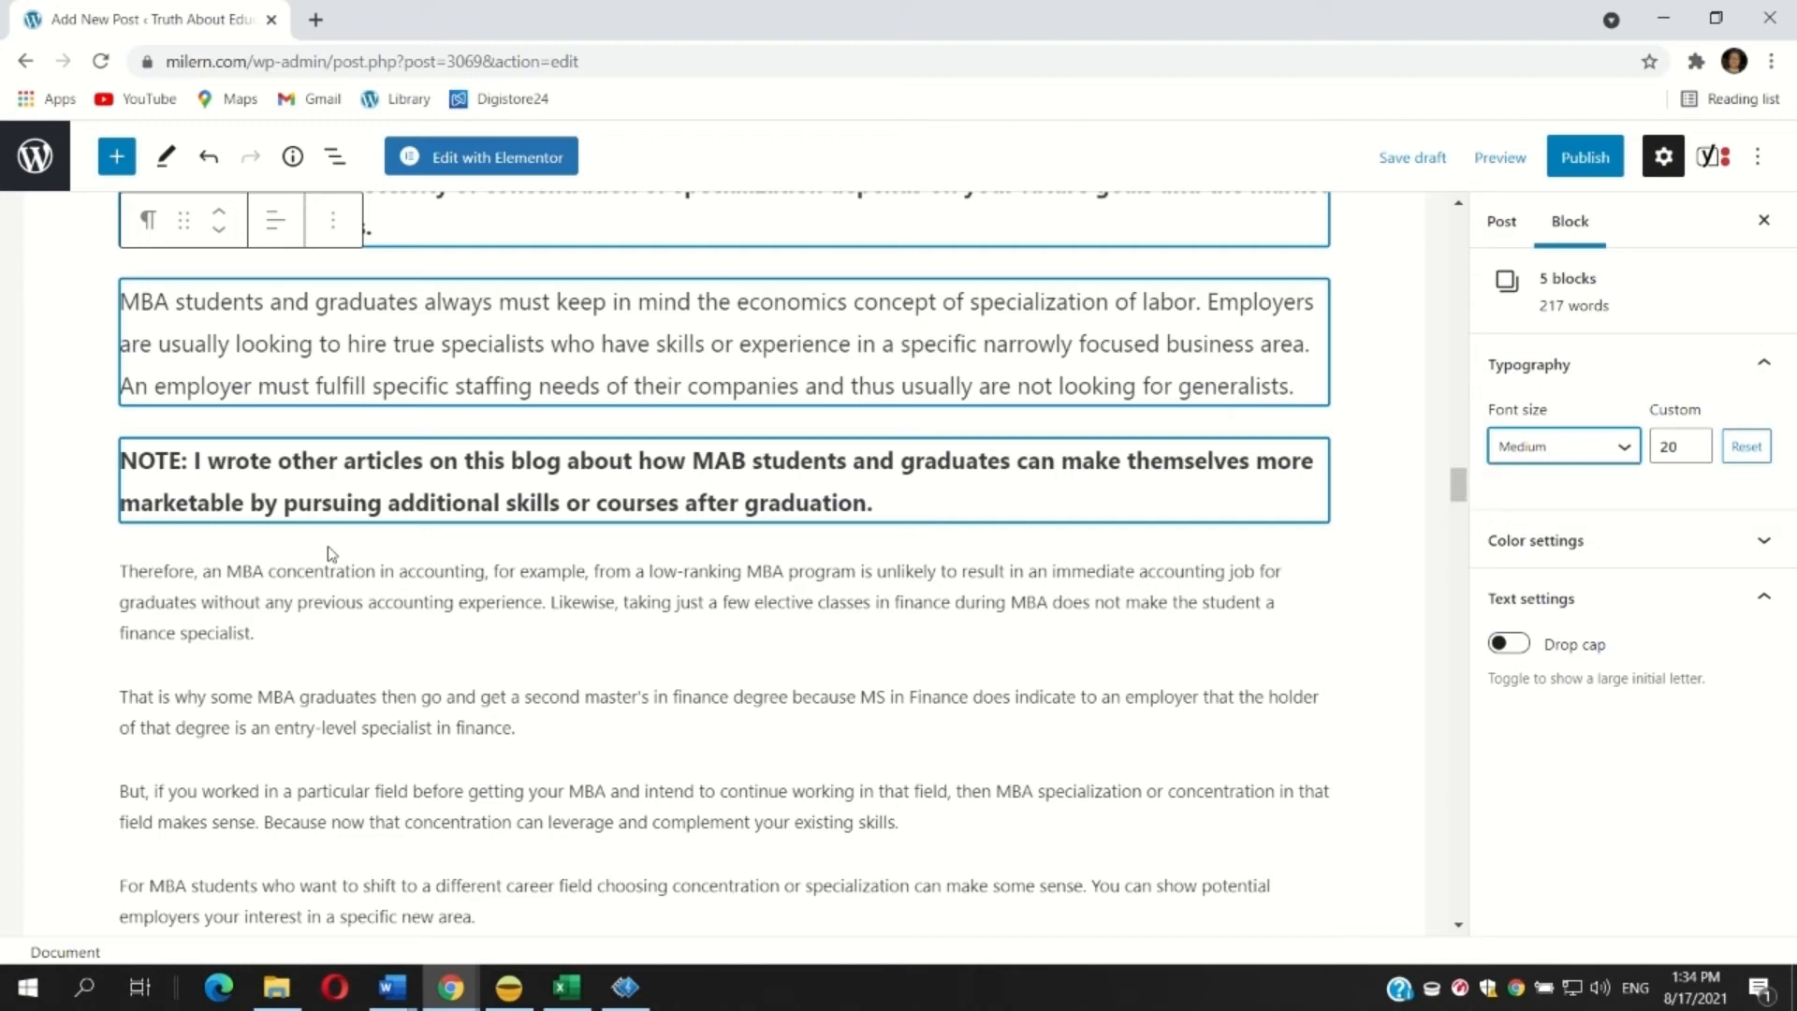
pyautogui.scroll(-1, 281, 560)
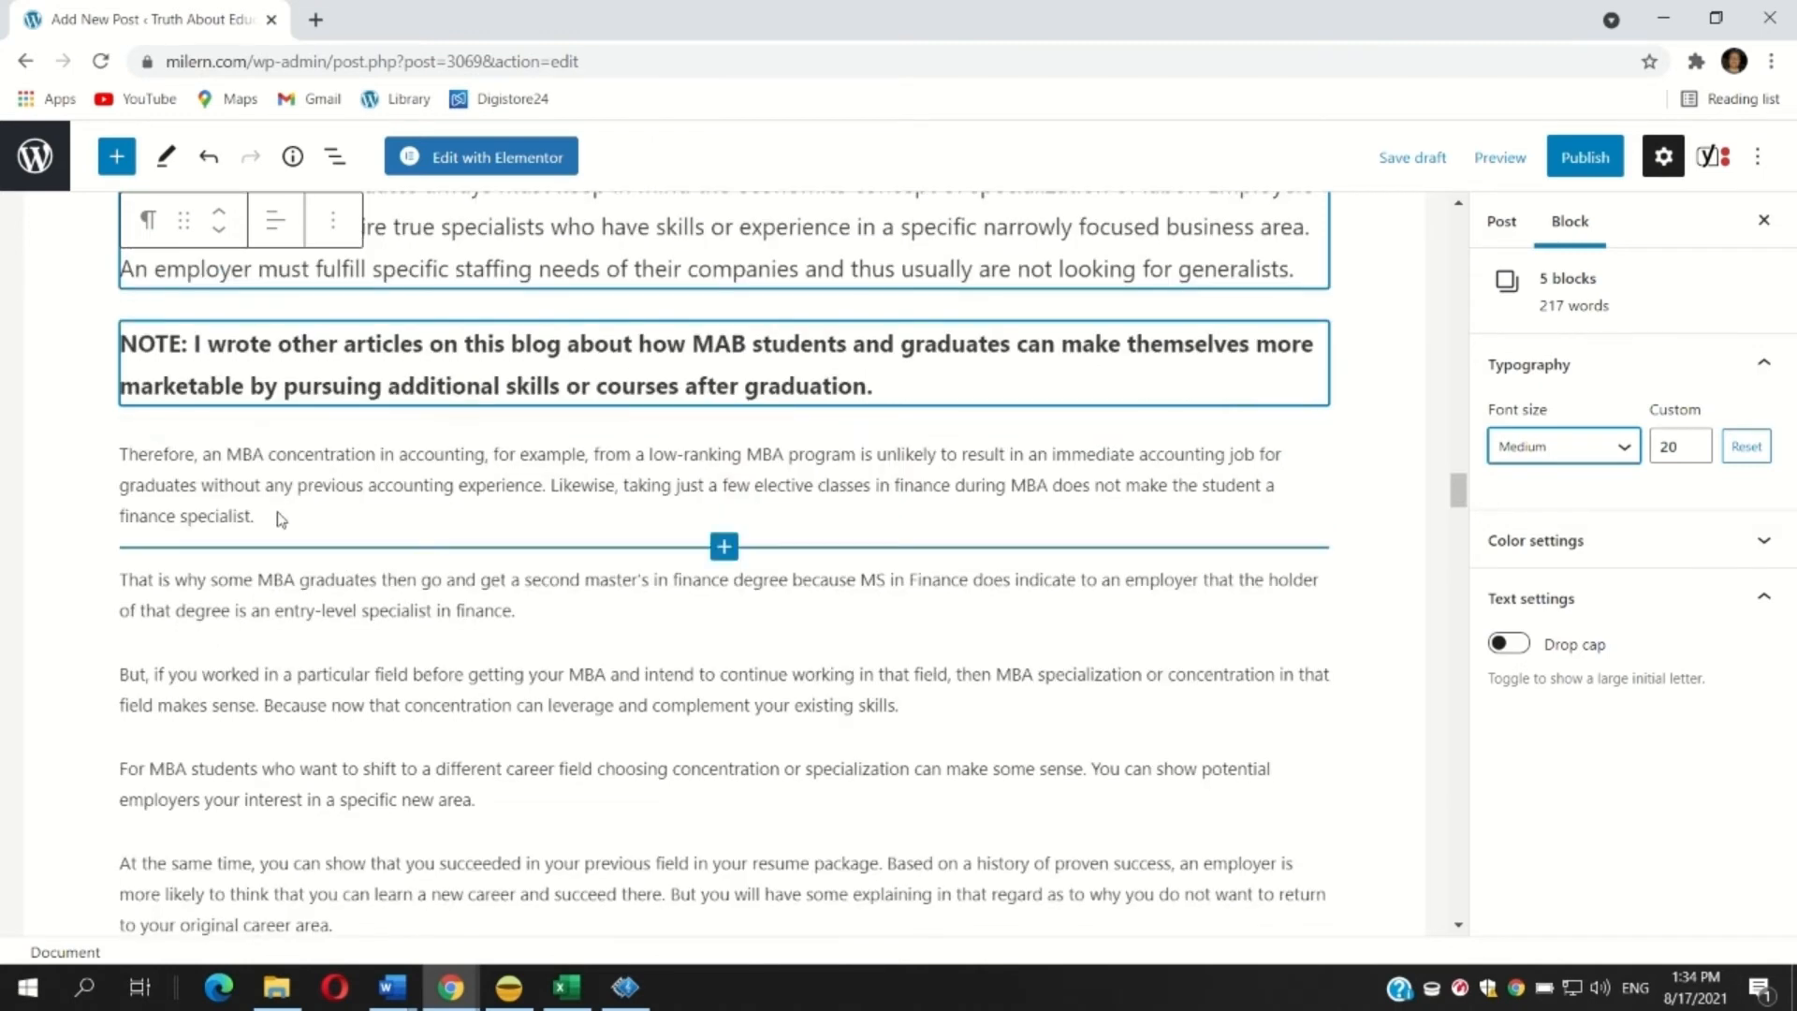
# Make the paragraph beginning 'But, if you worked in a particular field' bold.
pyautogui.click(651, 484)
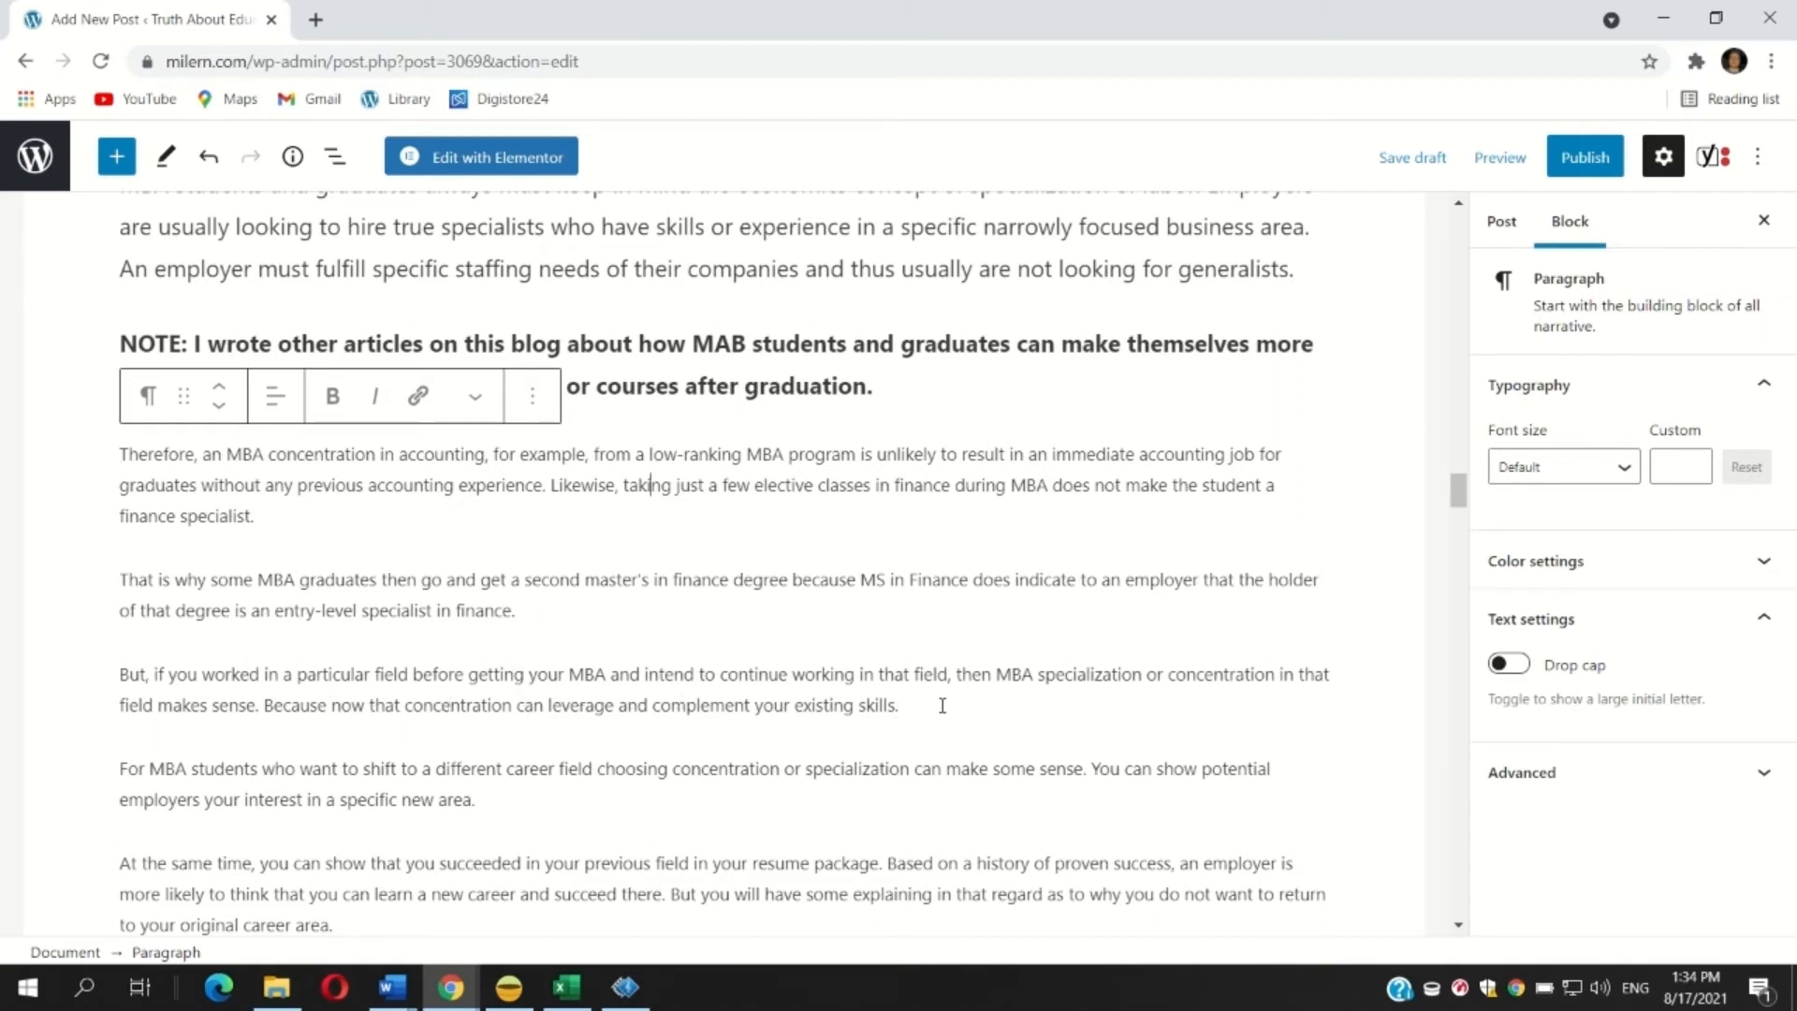
pyautogui.moveTo(941, 705); pyautogui.dragTo(113, 674)
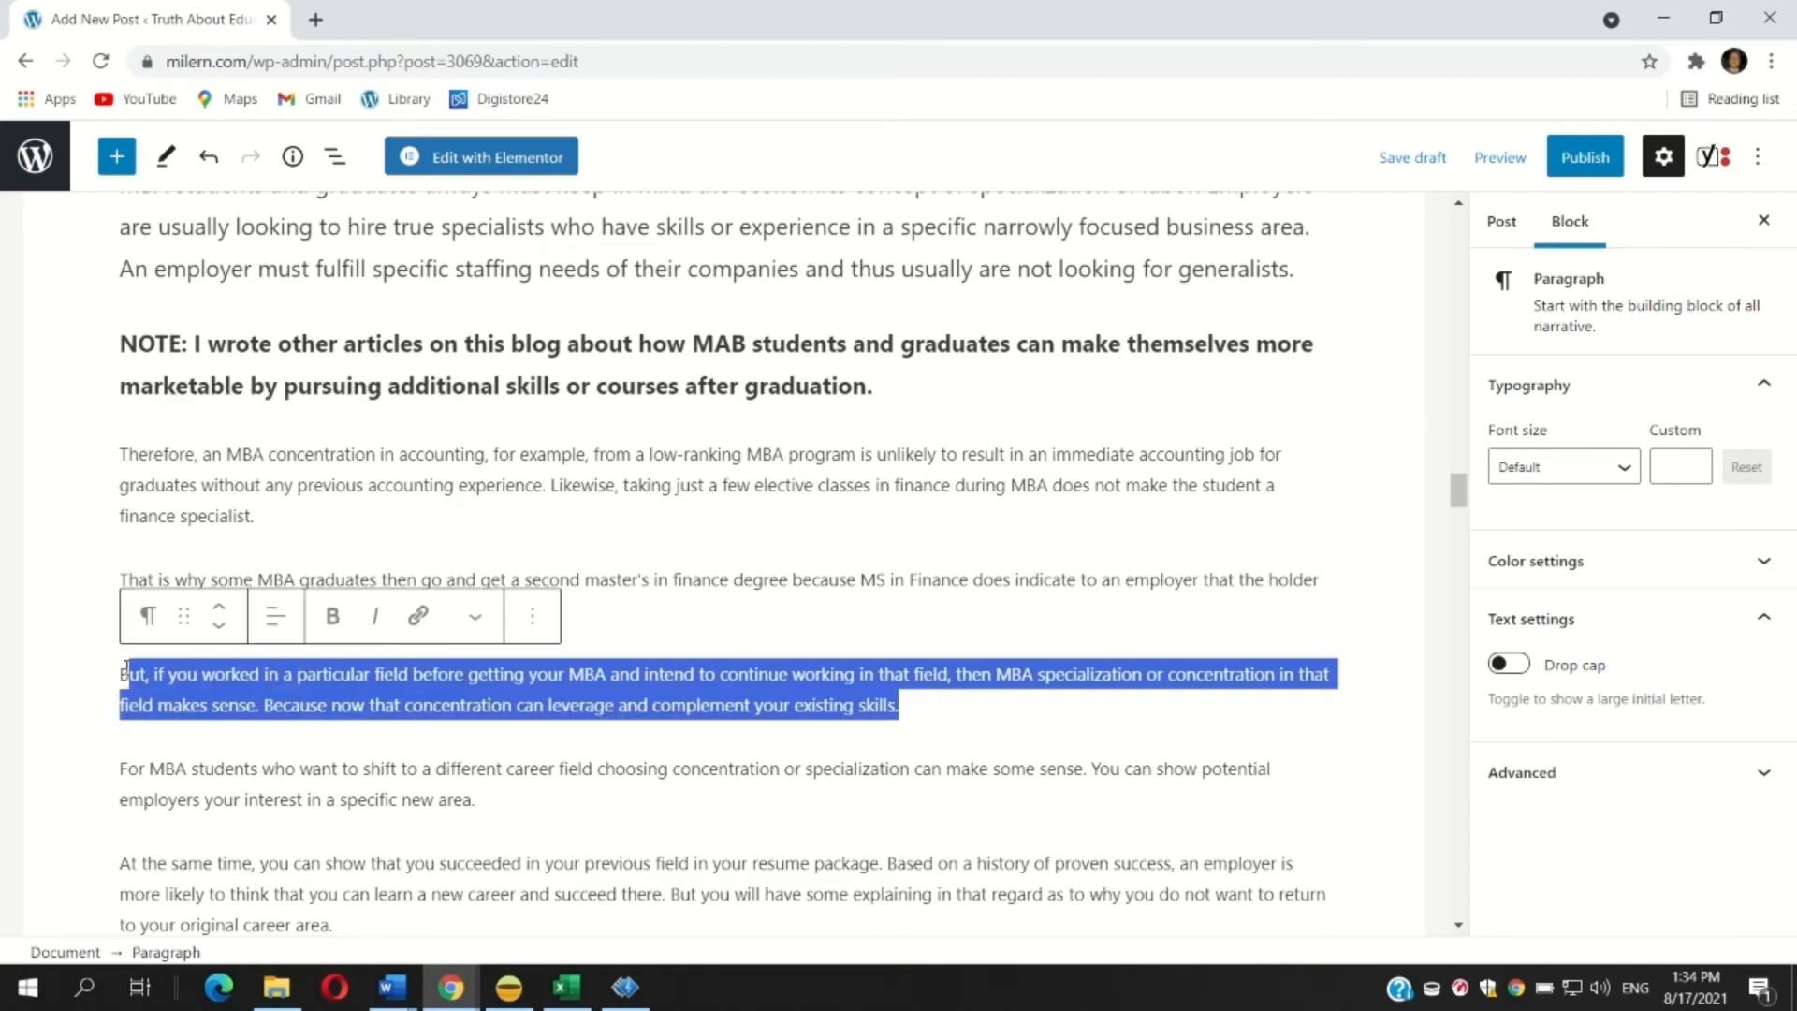
pyautogui.click(334, 617)
pyautogui.click(115, 454)
# Set the six paragraphs from 'Therefore, an MBA concentration in accounting' to 'To have a better chance' to Medium font size.
pyautogui.scroll(-1, 115, 334)
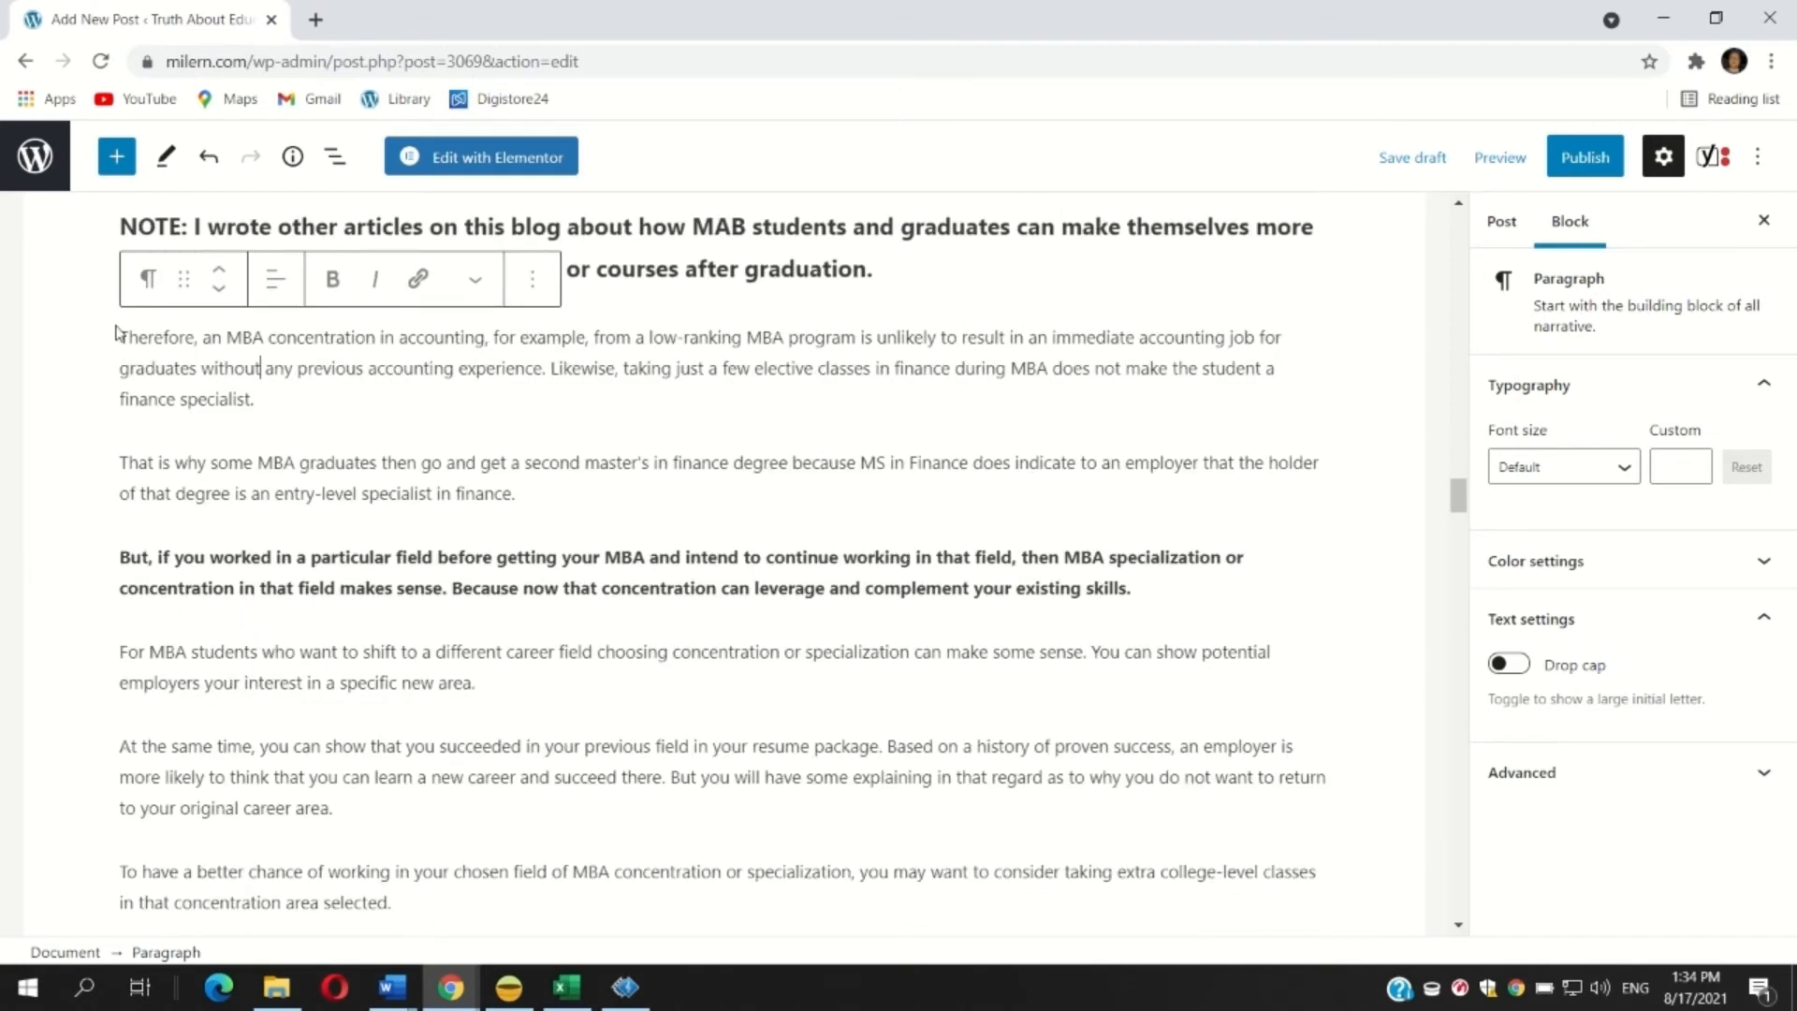
pyautogui.moveTo(126, 336); pyautogui.dragTo(217, 396)
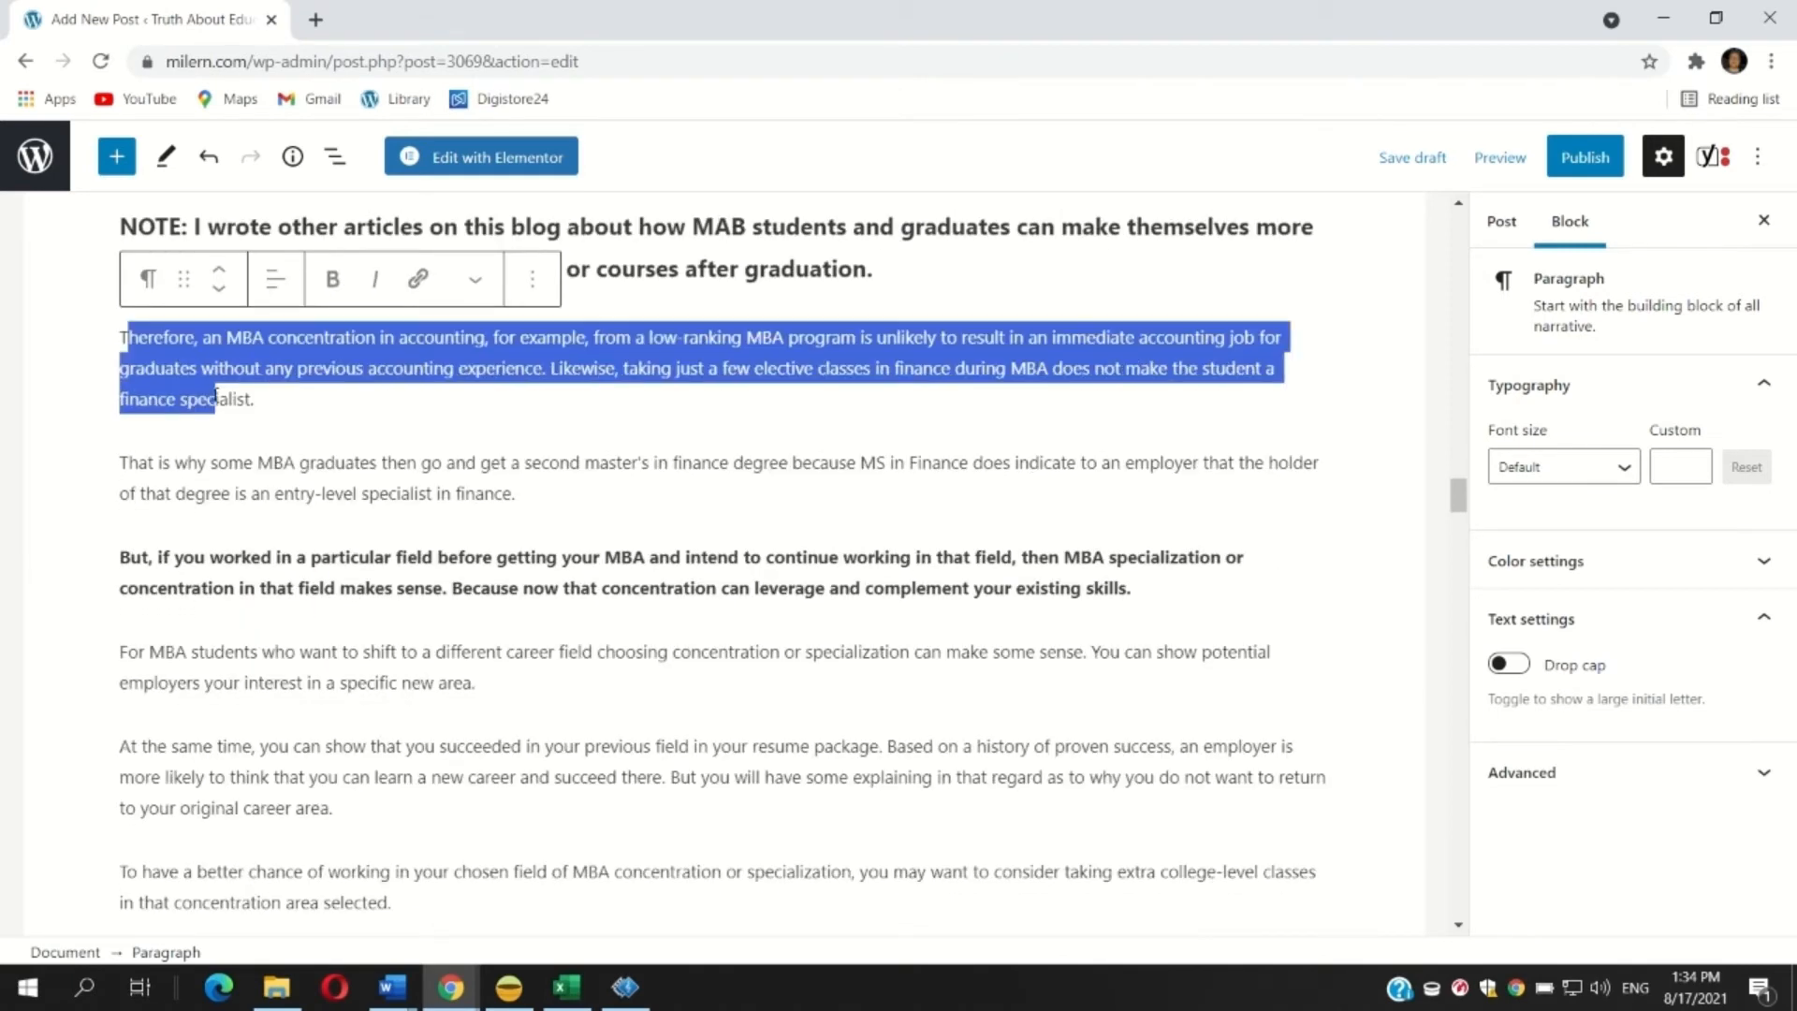
pyautogui.moveTo(120, 339); pyautogui.dragTo(552, 905)
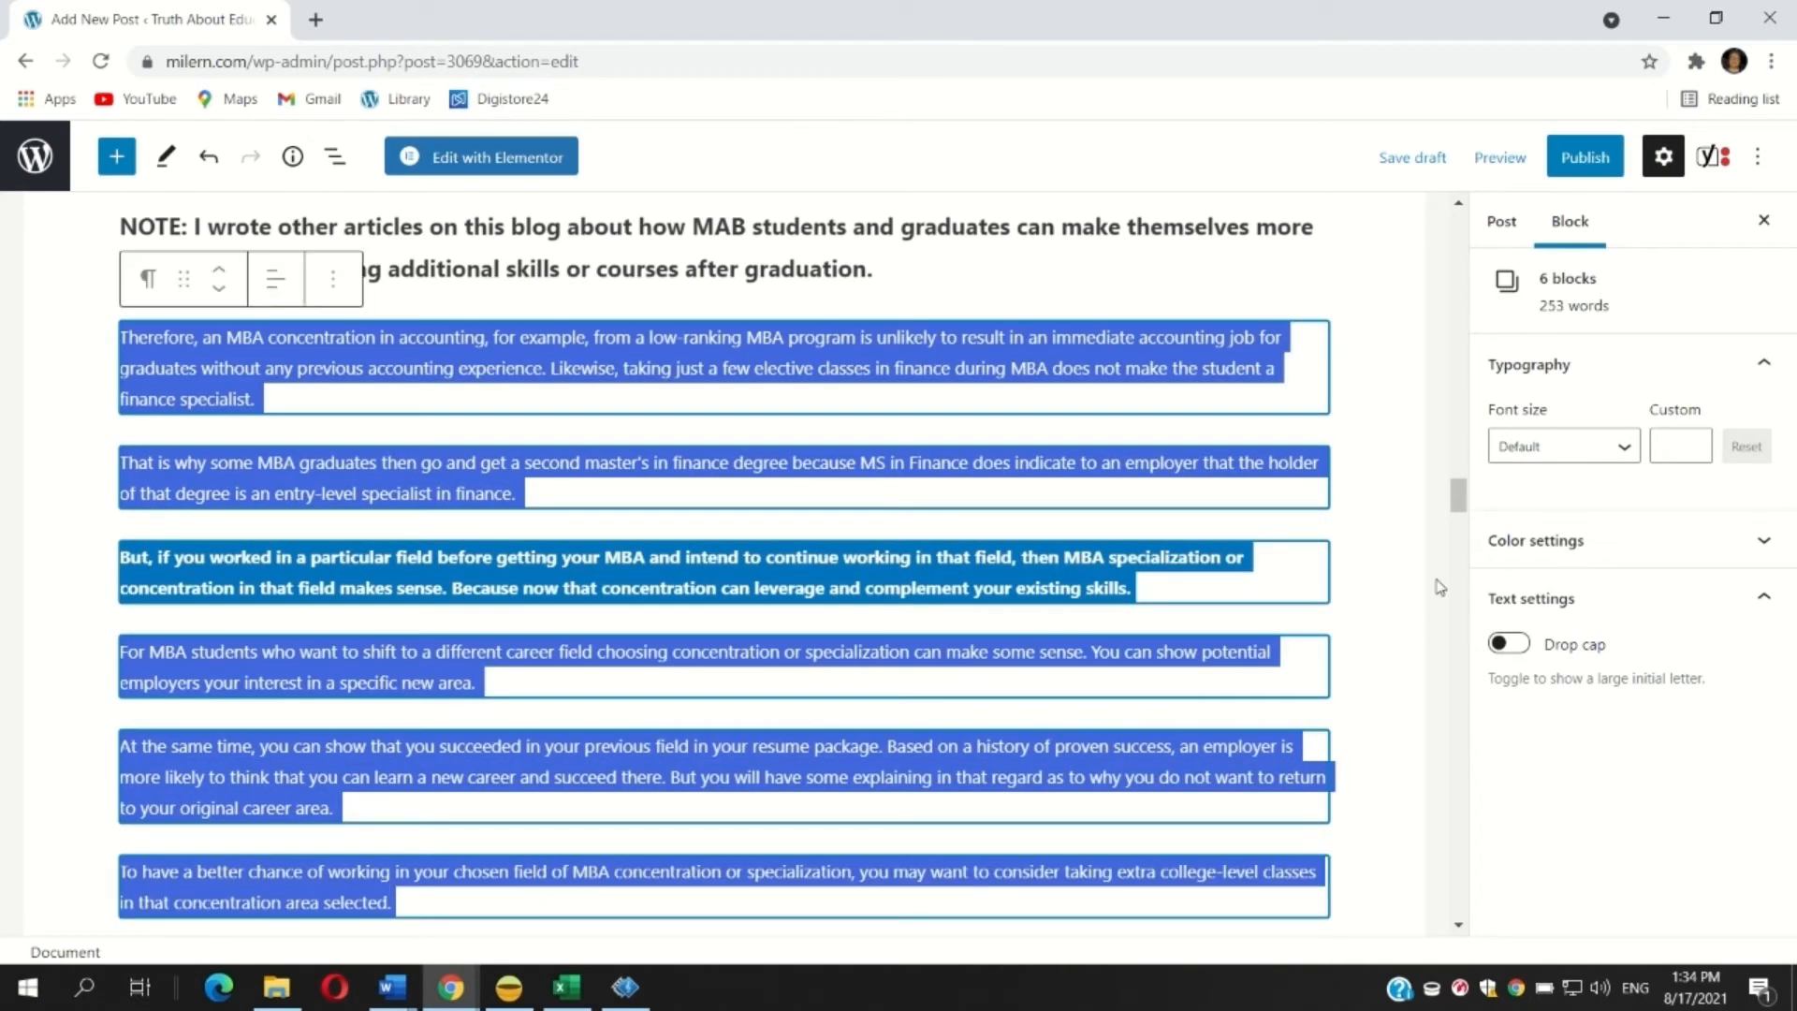
pyautogui.click(1515, 453)
pyautogui.click(1541, 677)
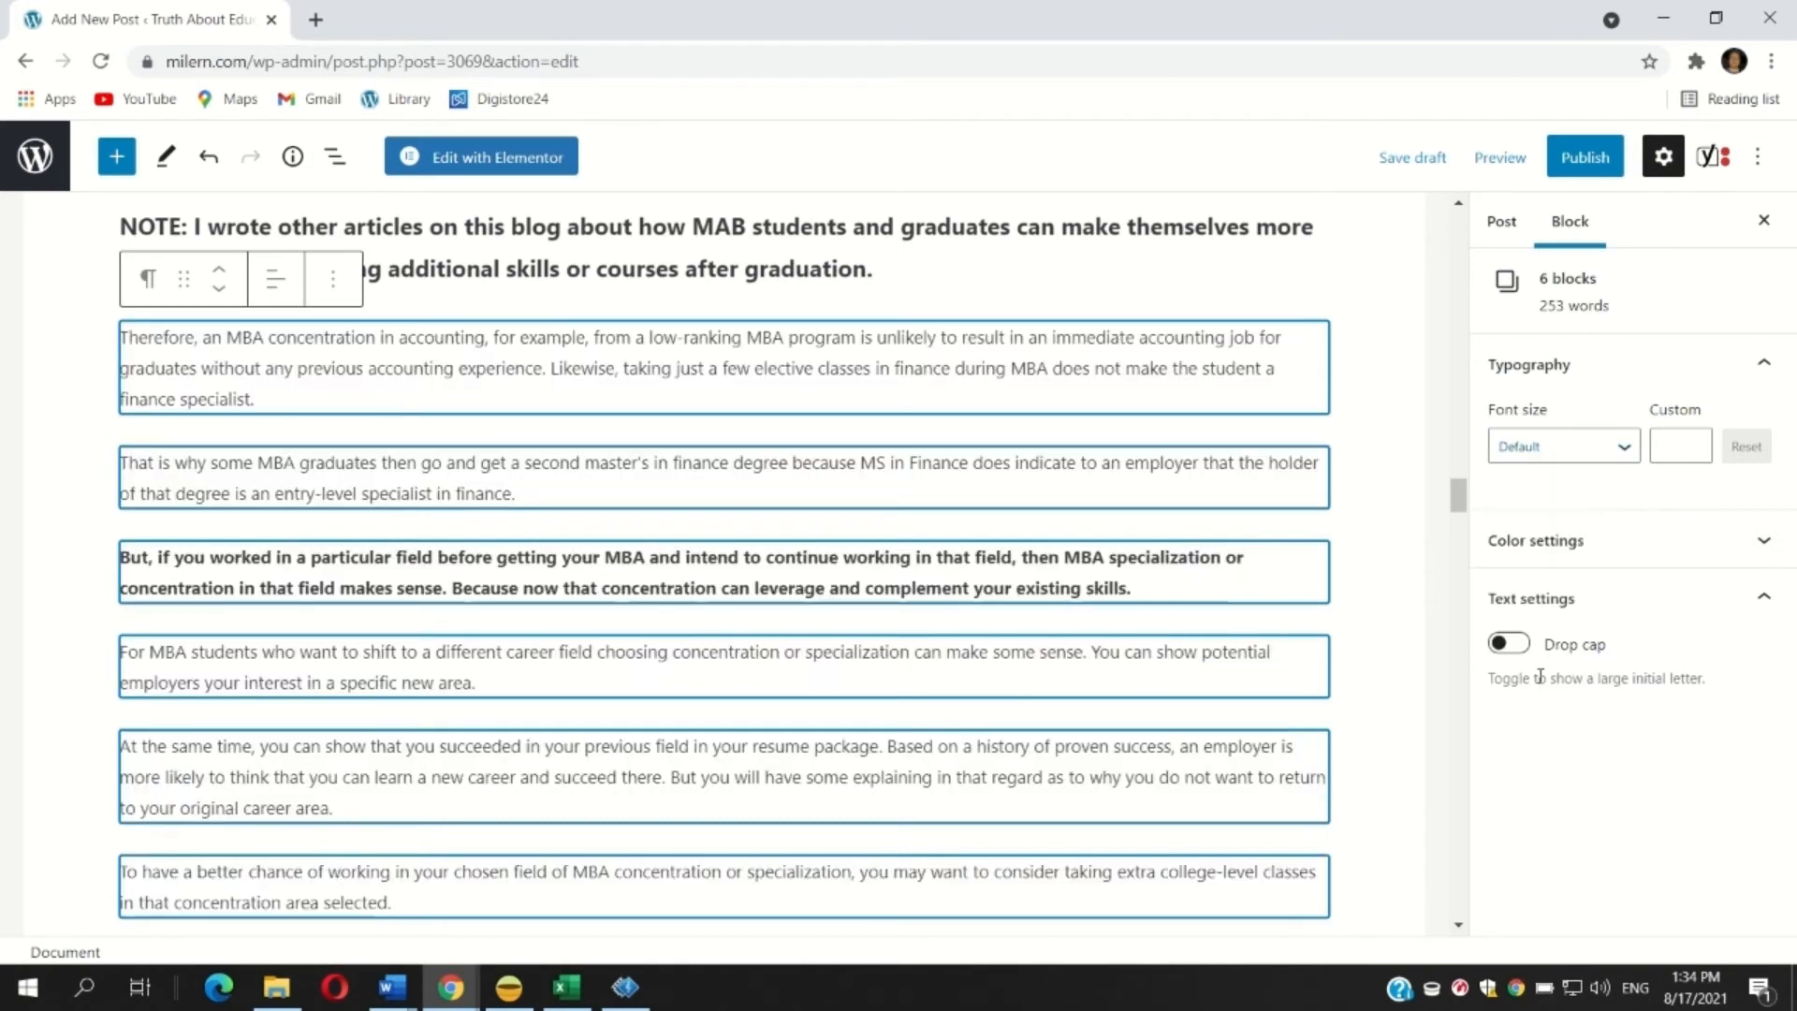
pyautogui.click(580, 629)
pyautogui.scroll(-4, 592, 628)
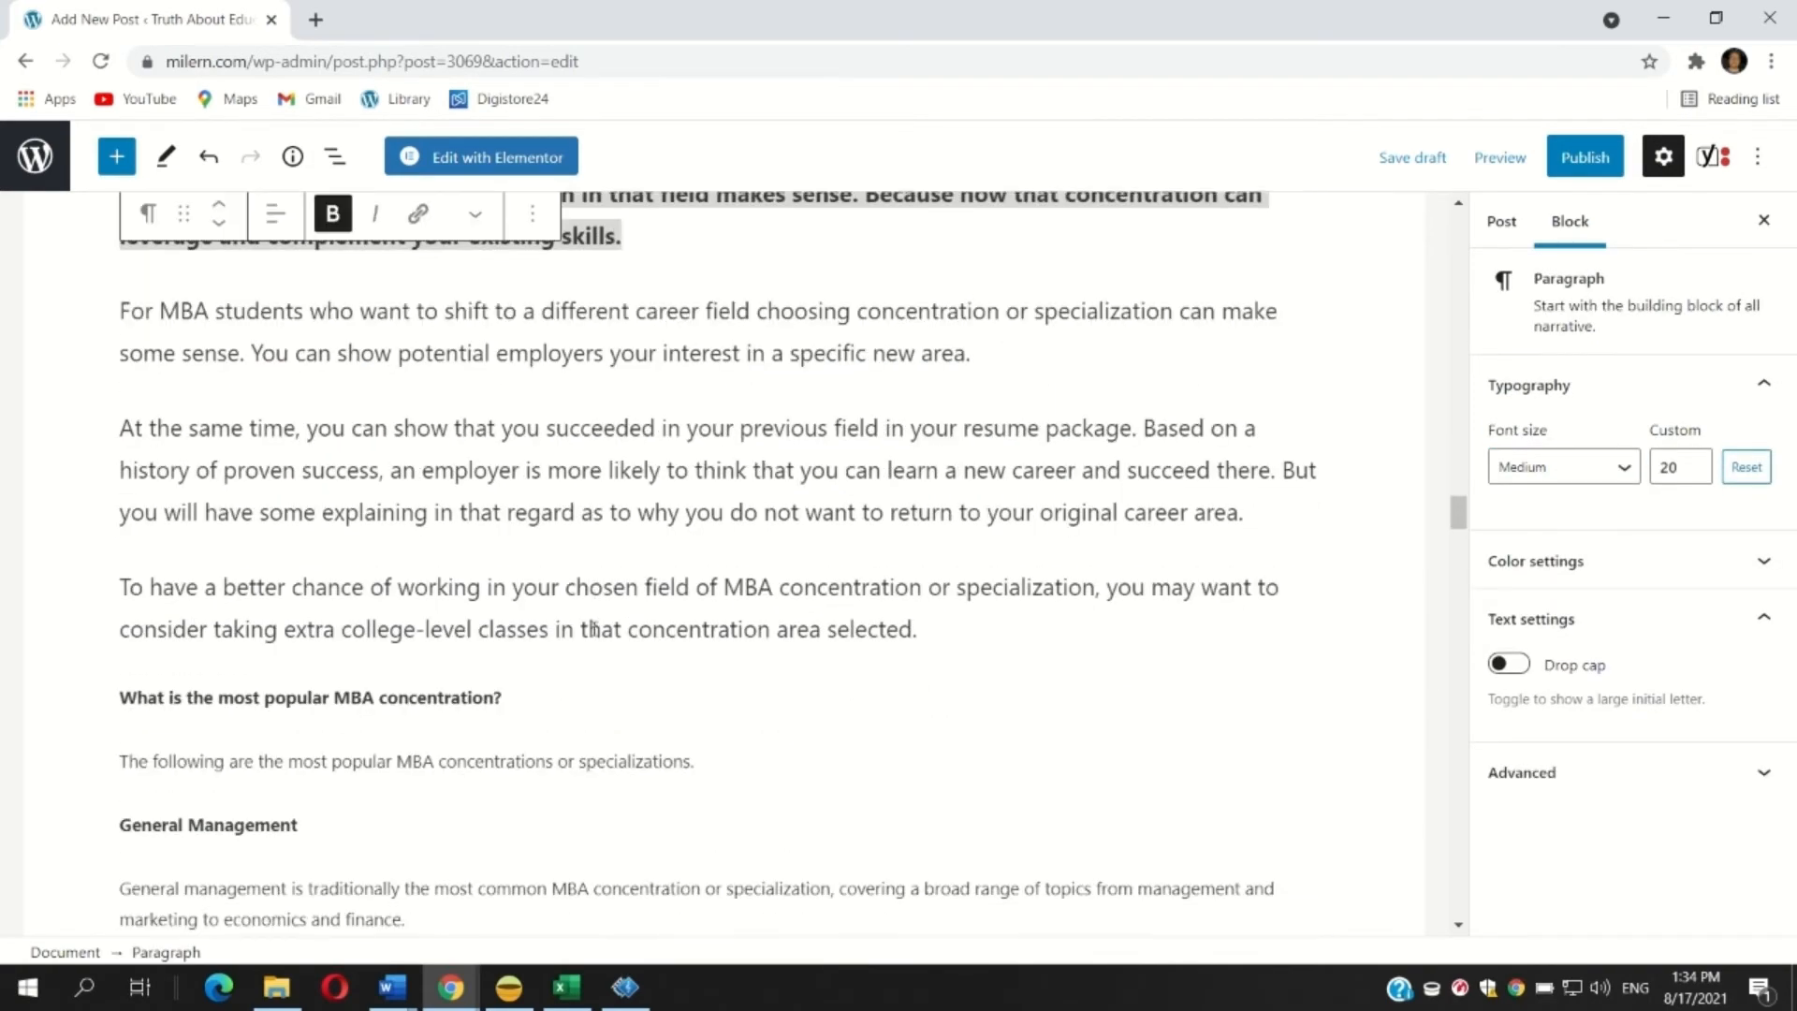
# Transform the line 'What is the most popular MBA concentration?' into a list.
pyautogui.scroll(-3, 592, 629)
pyautogui.click(205, 465)
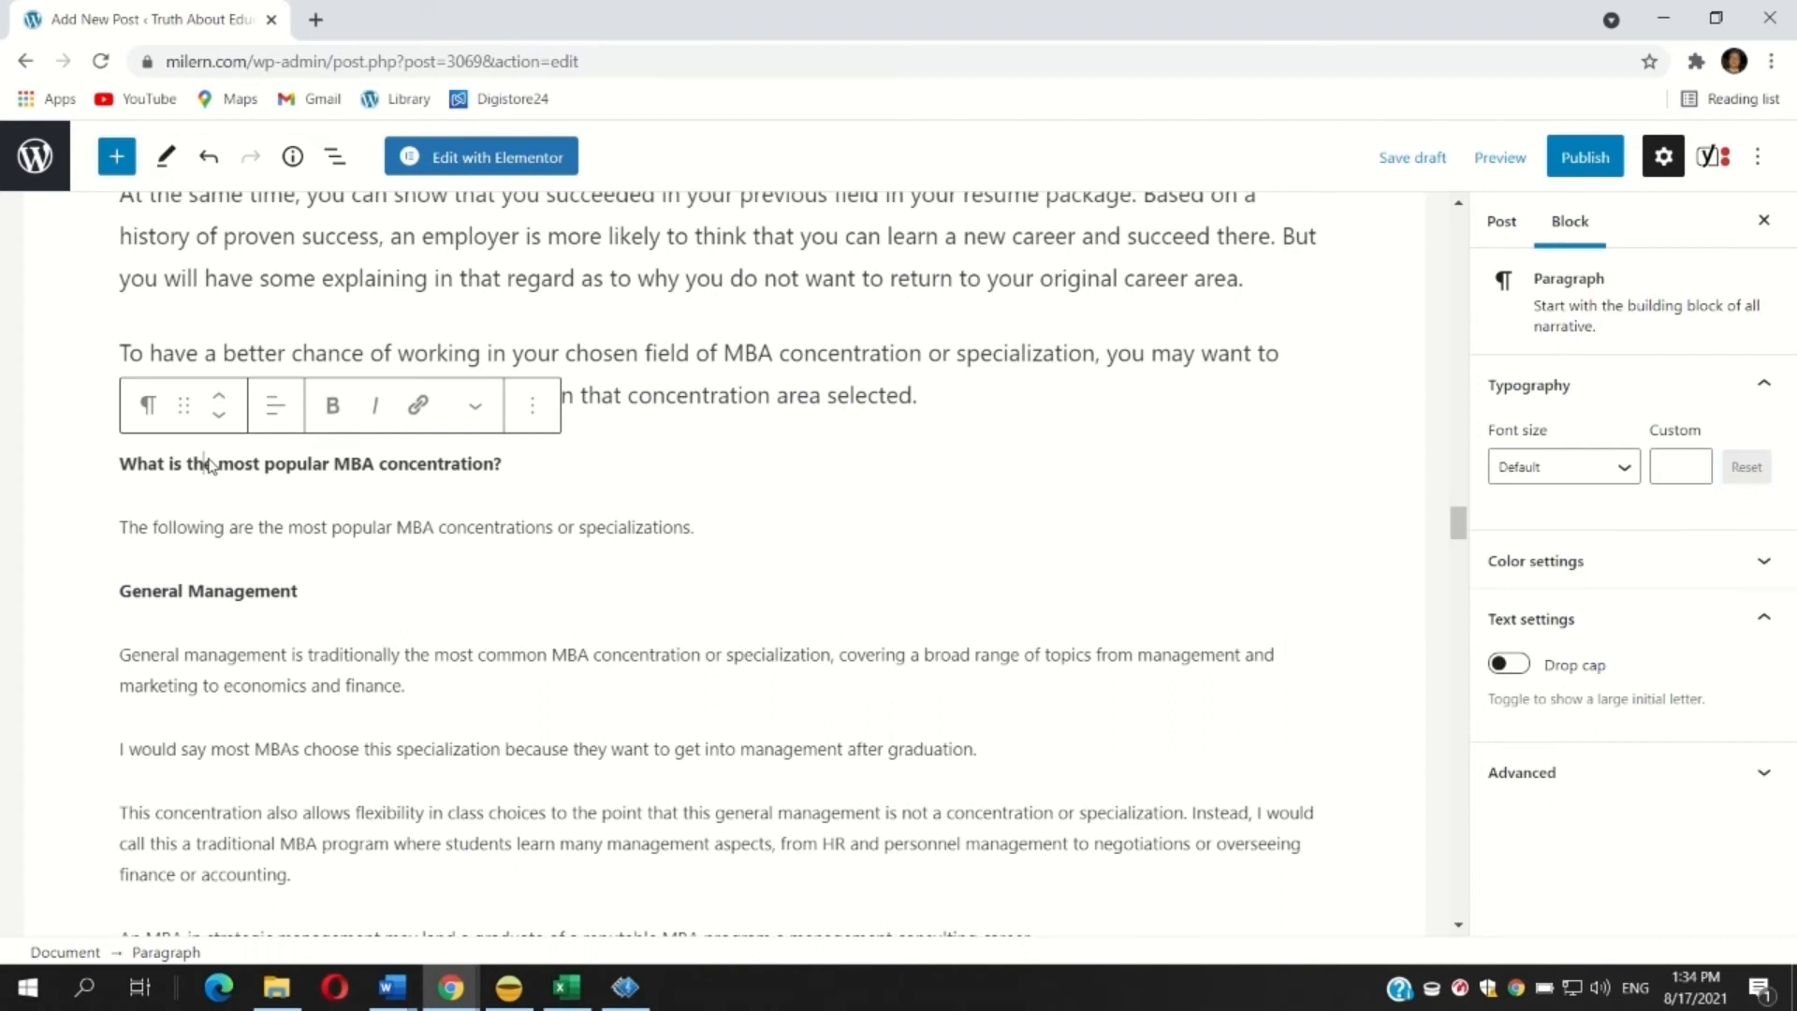
pyautogui.click(149, 406)
pyautogui.click(204, 562)
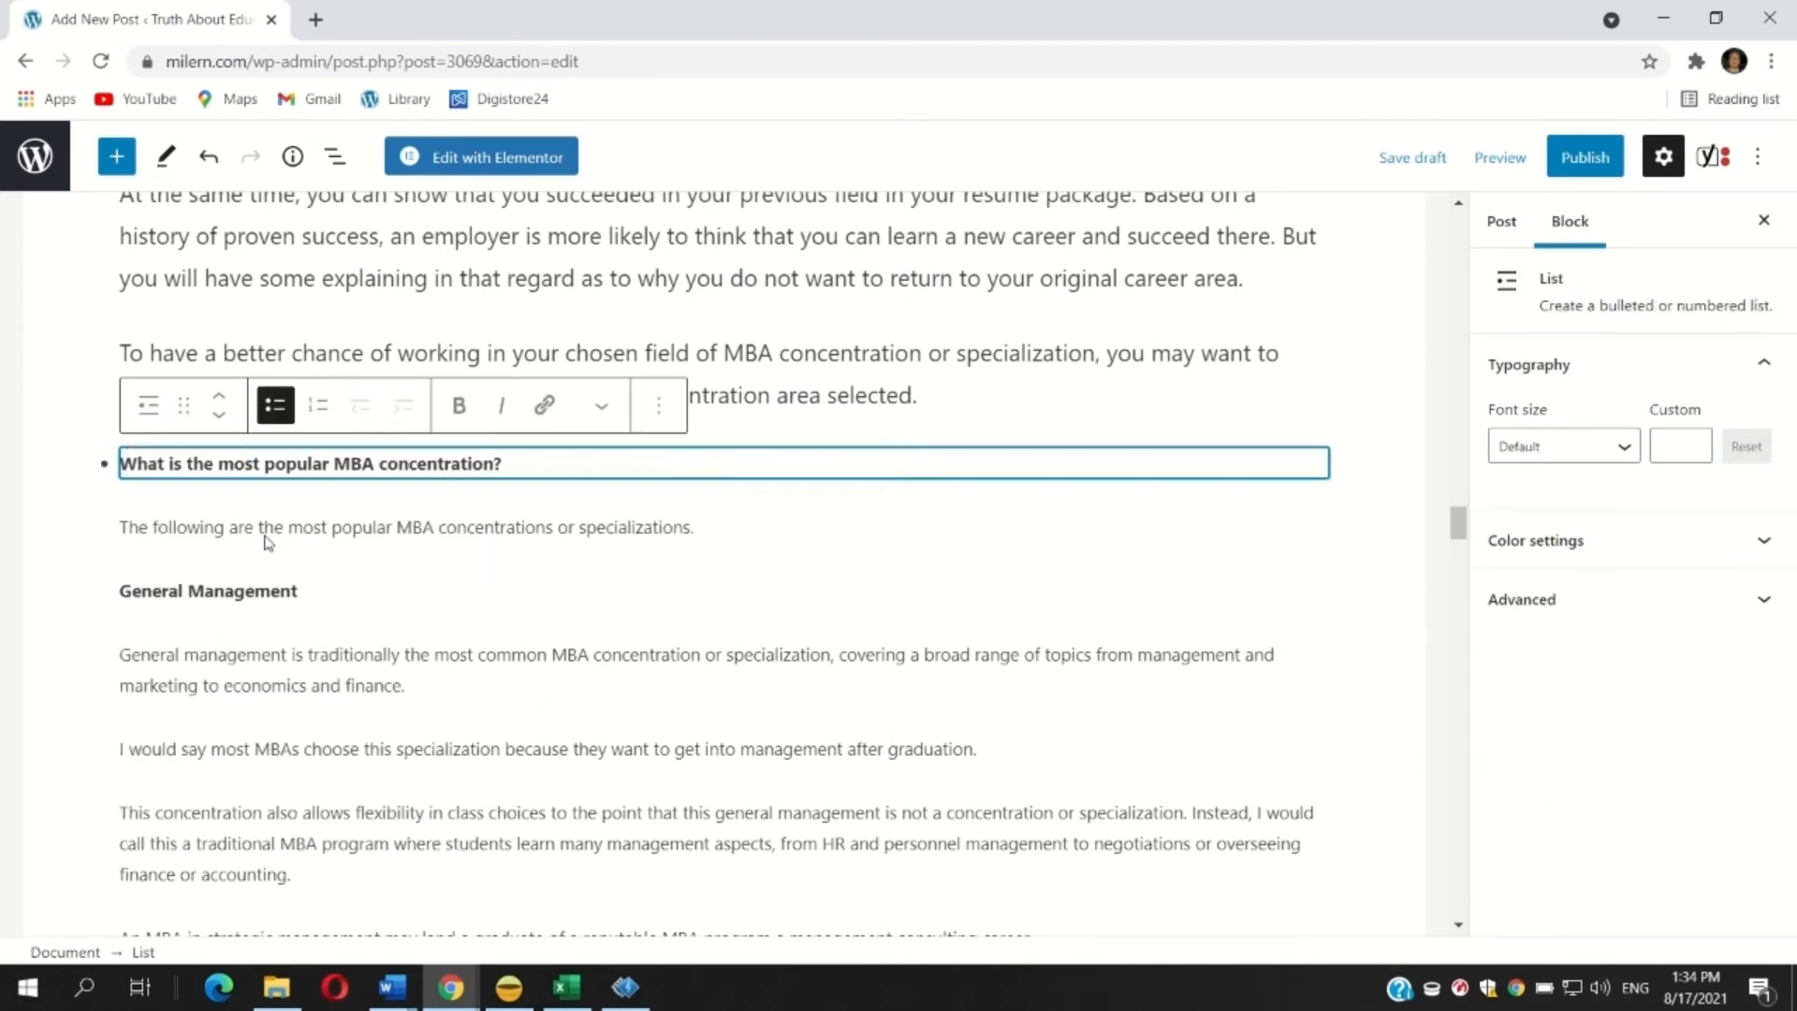
pyautogui.click(208, 535)
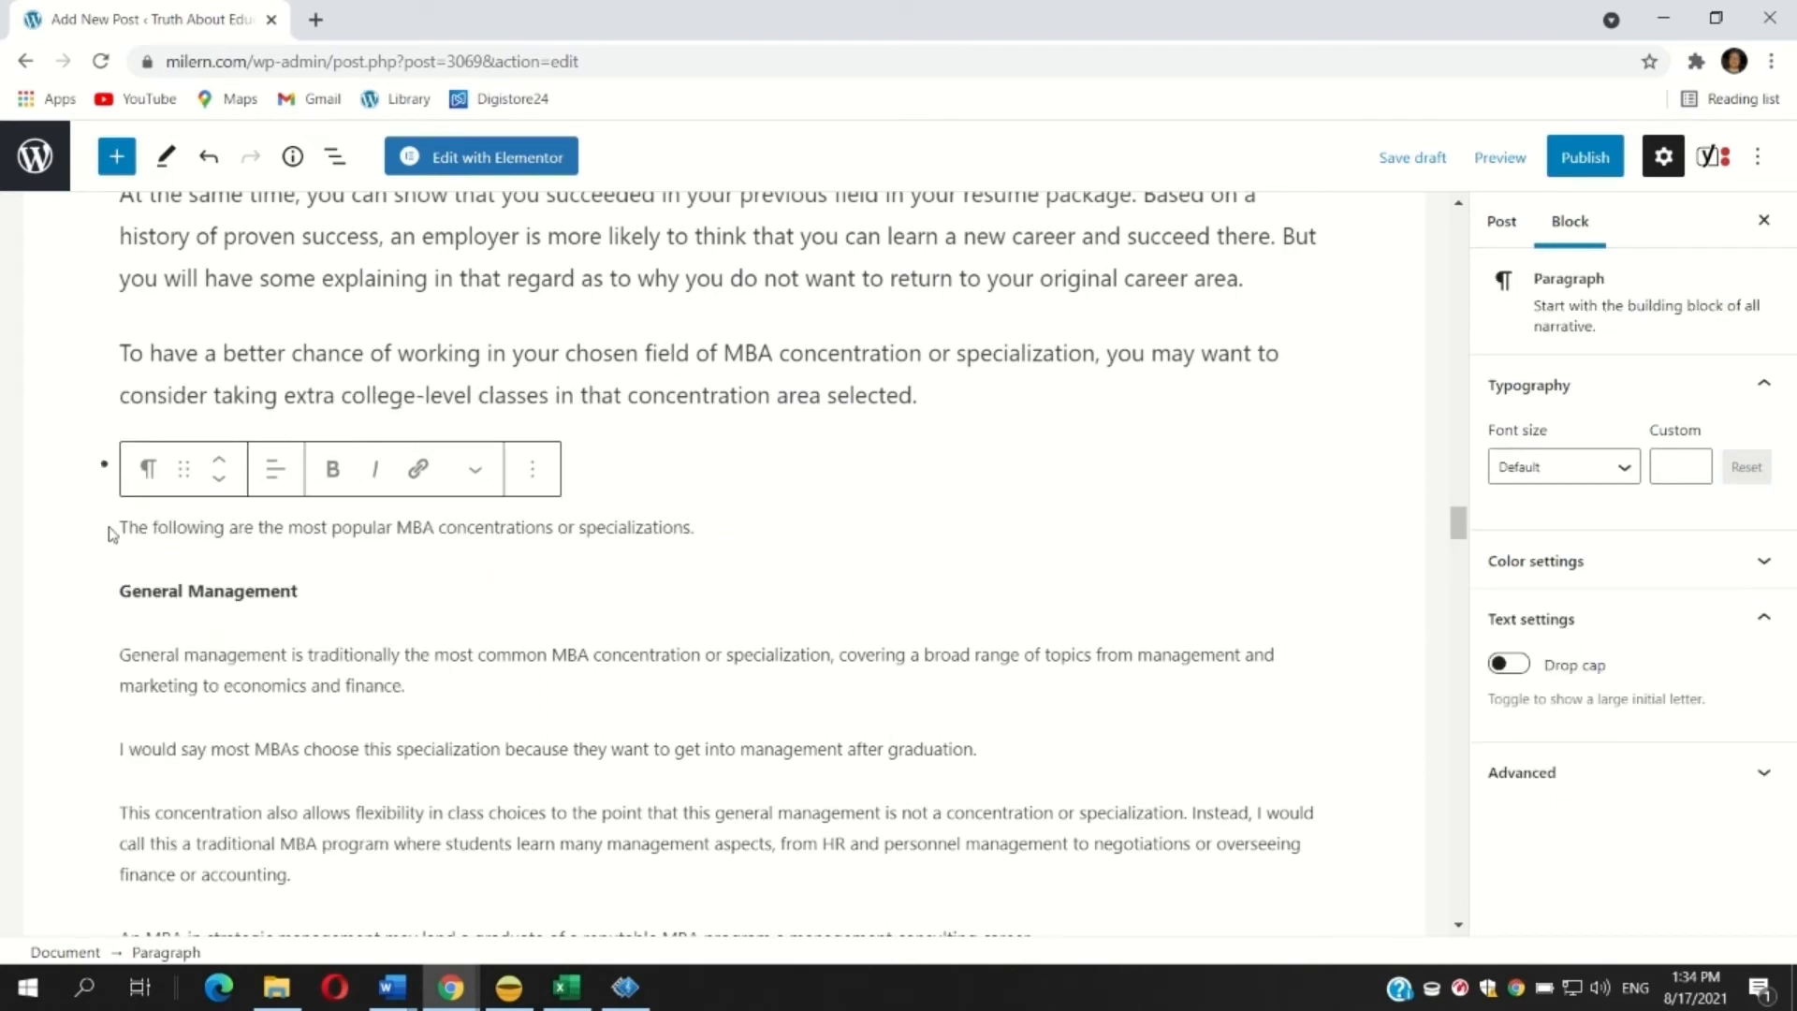
# Set the six blocks from 'The following are the most popular MBA concentrations' to 'An MBA in strategic management' to Medium font size.
pyautogui.moveTo(122, 526); pyautogui.dragTo(1116, 840)
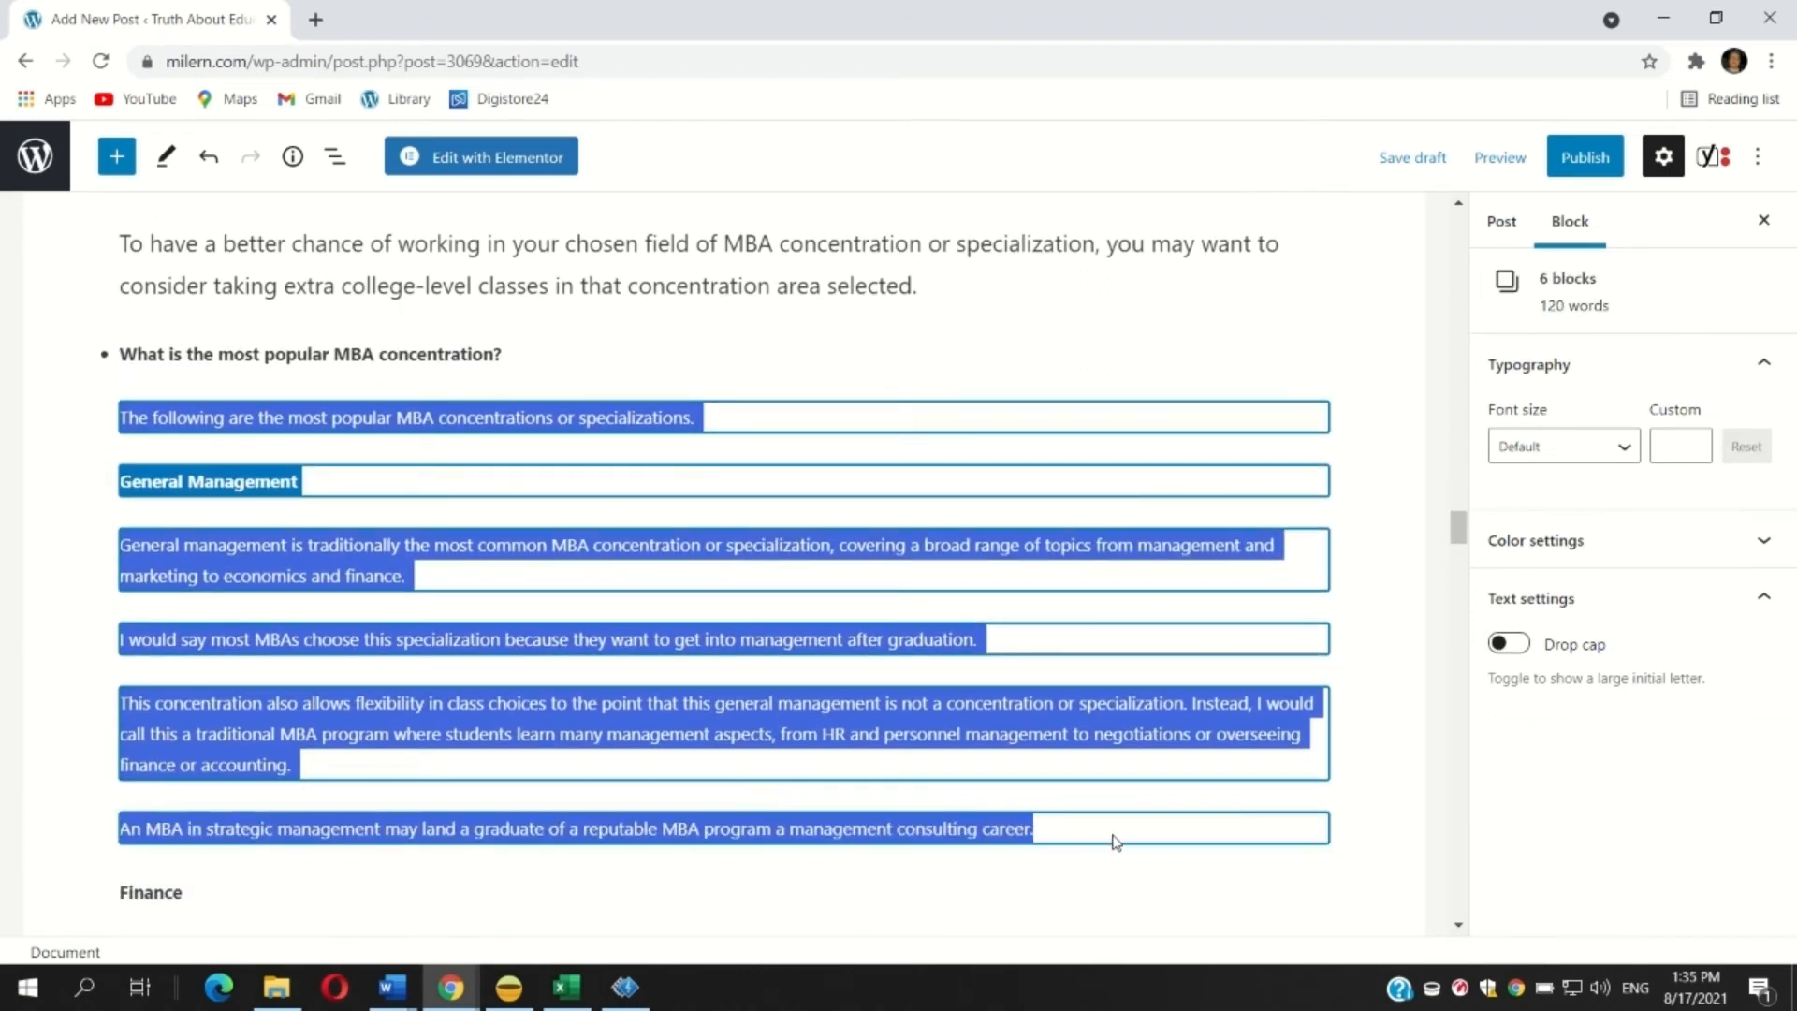
pyautogui.click(1584, 445)
pyautogui.click(1521, 682)
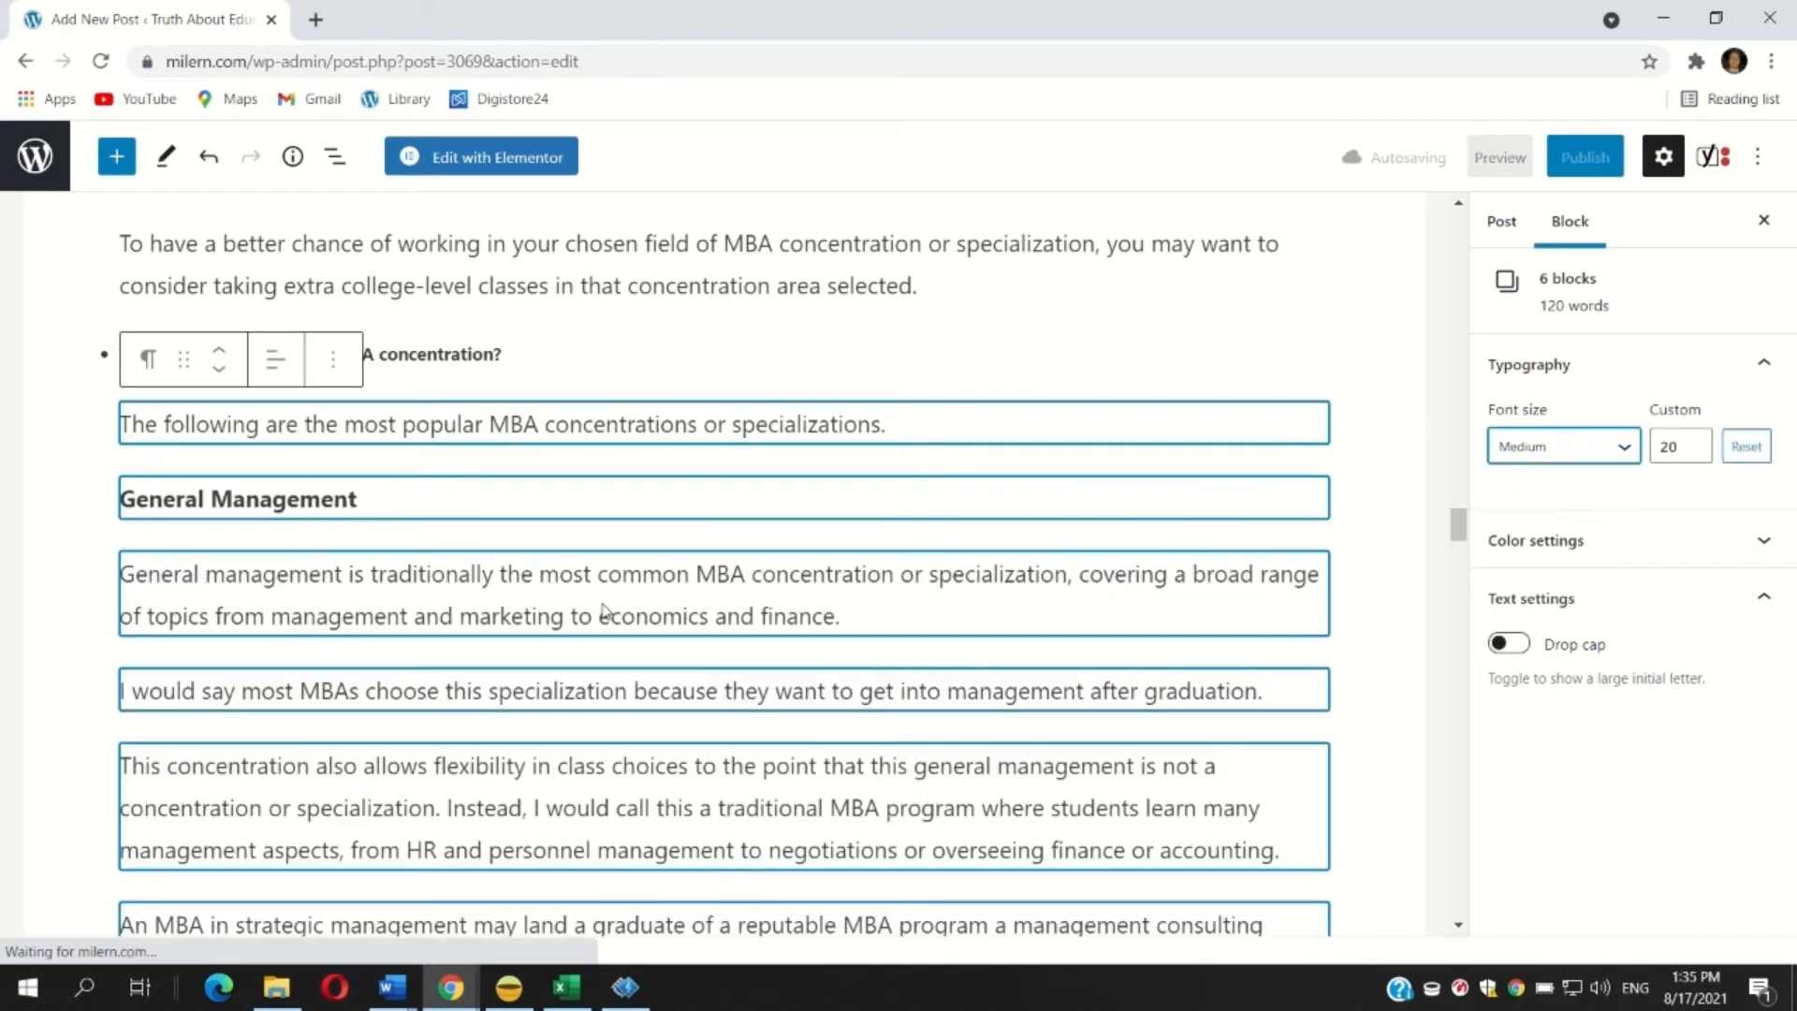
pyautogui.scroll(-6, 601, 610)
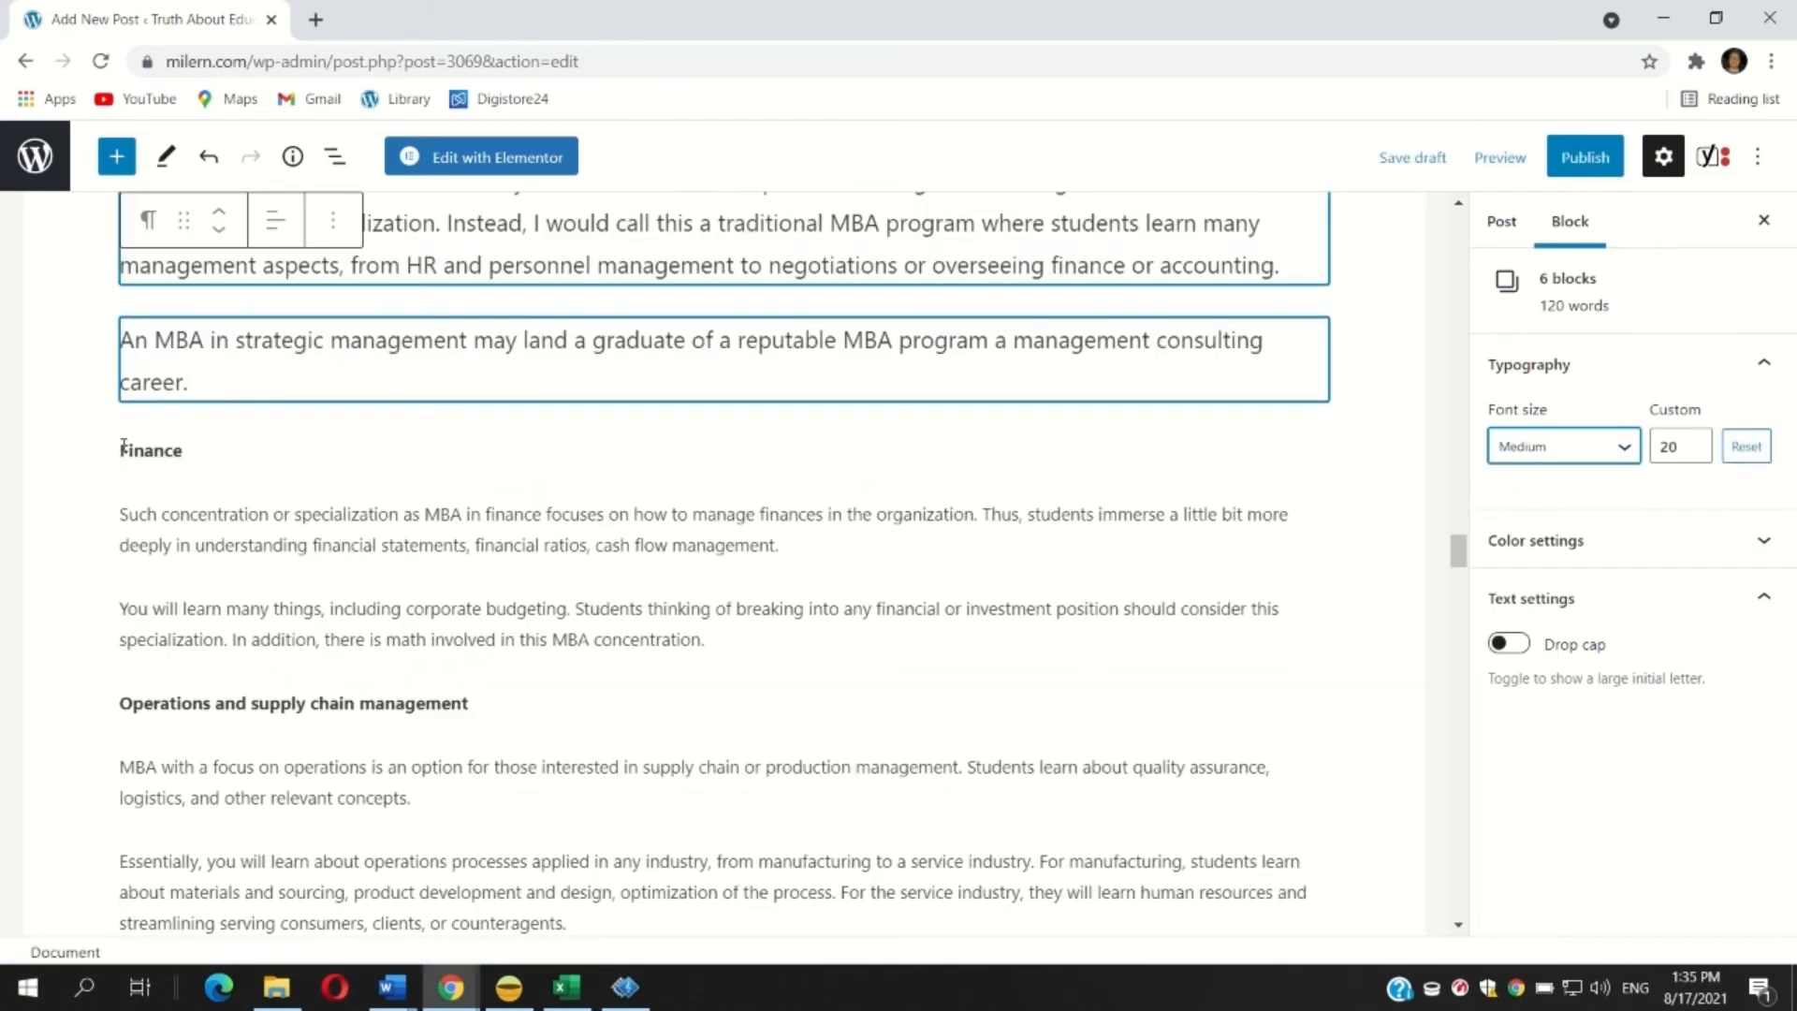
pyautogui.scroll(-1, 122, 426)
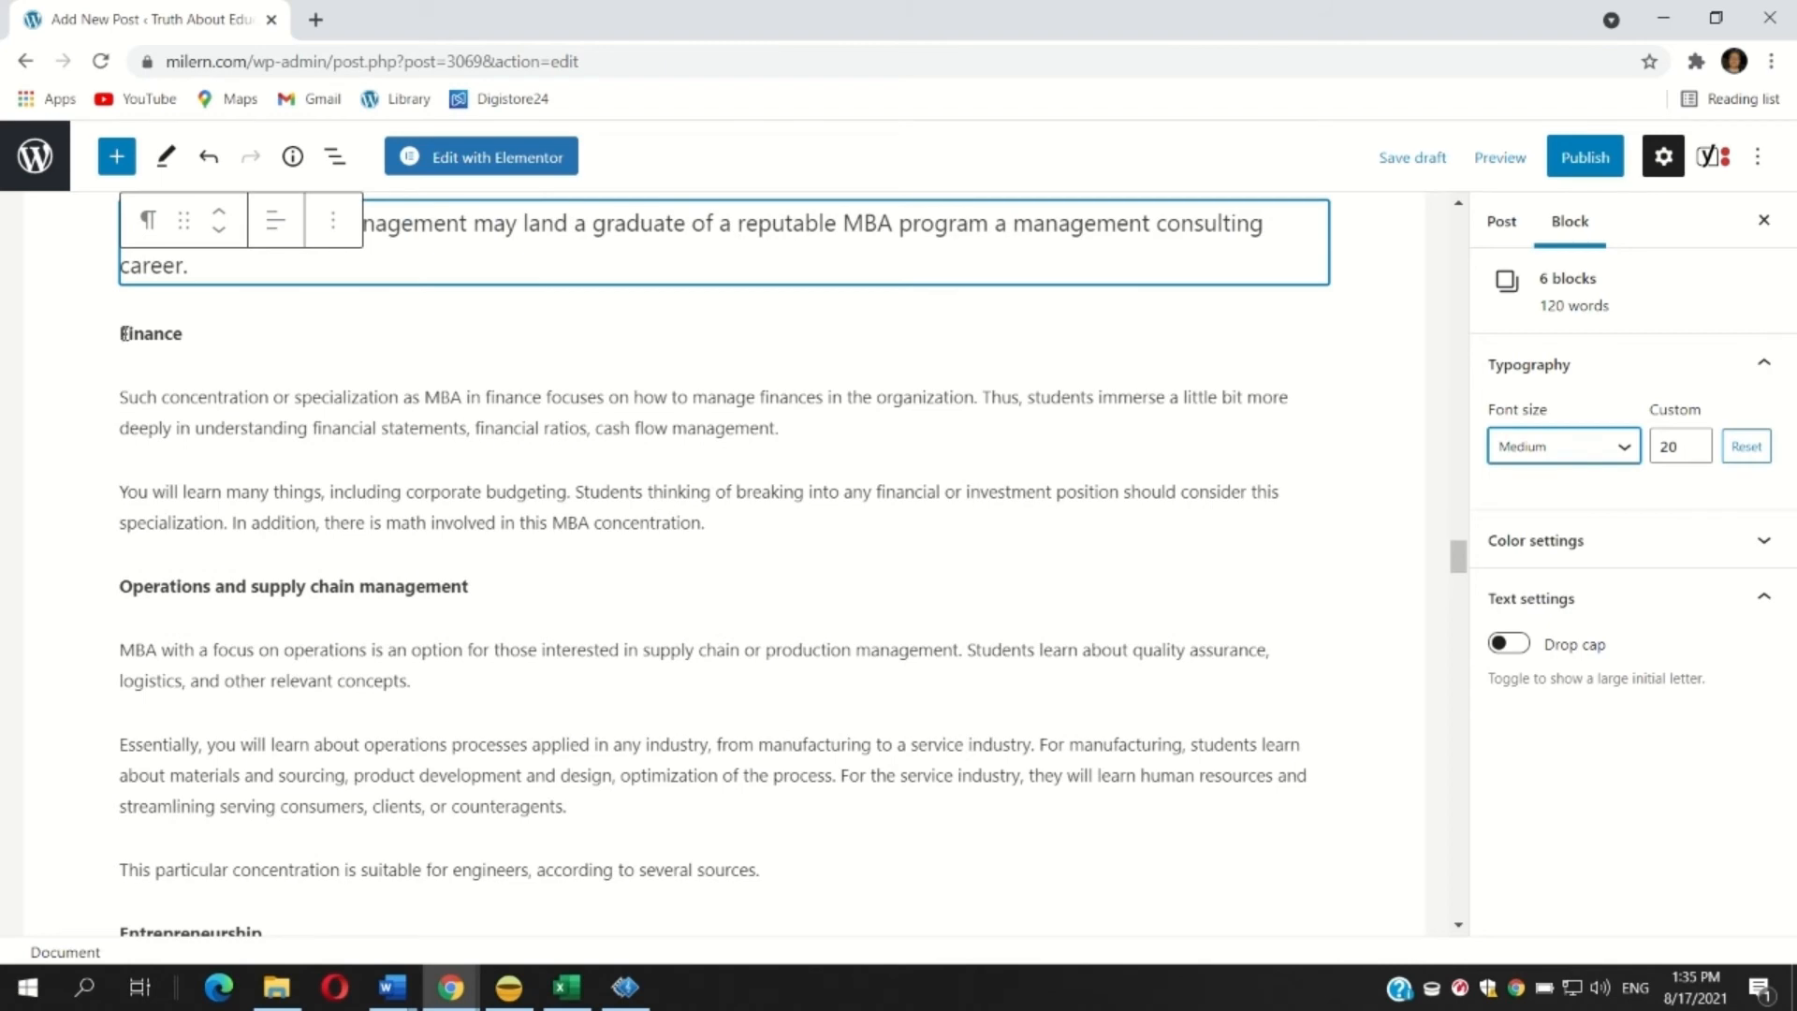
# Set the seven blocks from 'Finance' to 'This particular concentration is suitable for engineers' to Medium font size.
pyautogui.moveTo(125, 333); pyautogui.dragTo(843, 870)
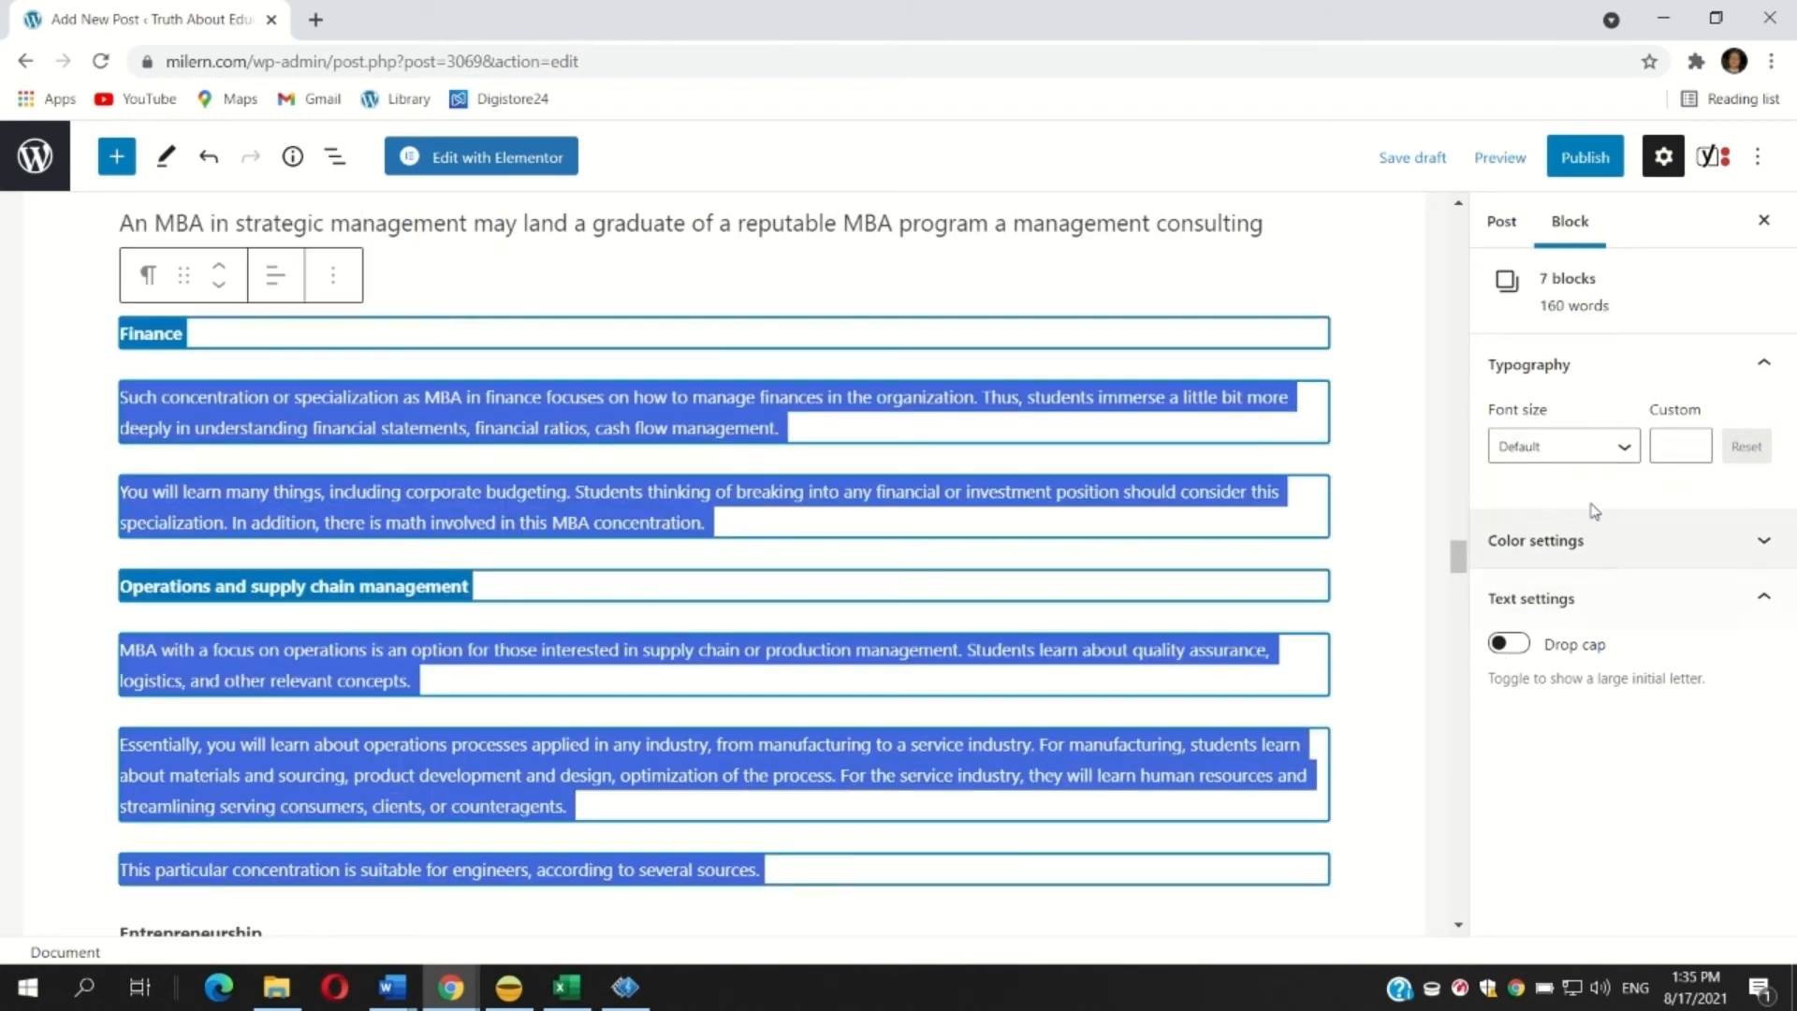
pyautogui.click(1553, 447)
pyautogui.click(1458, 682)
pyautogui.scroll(-2, 323, 582)
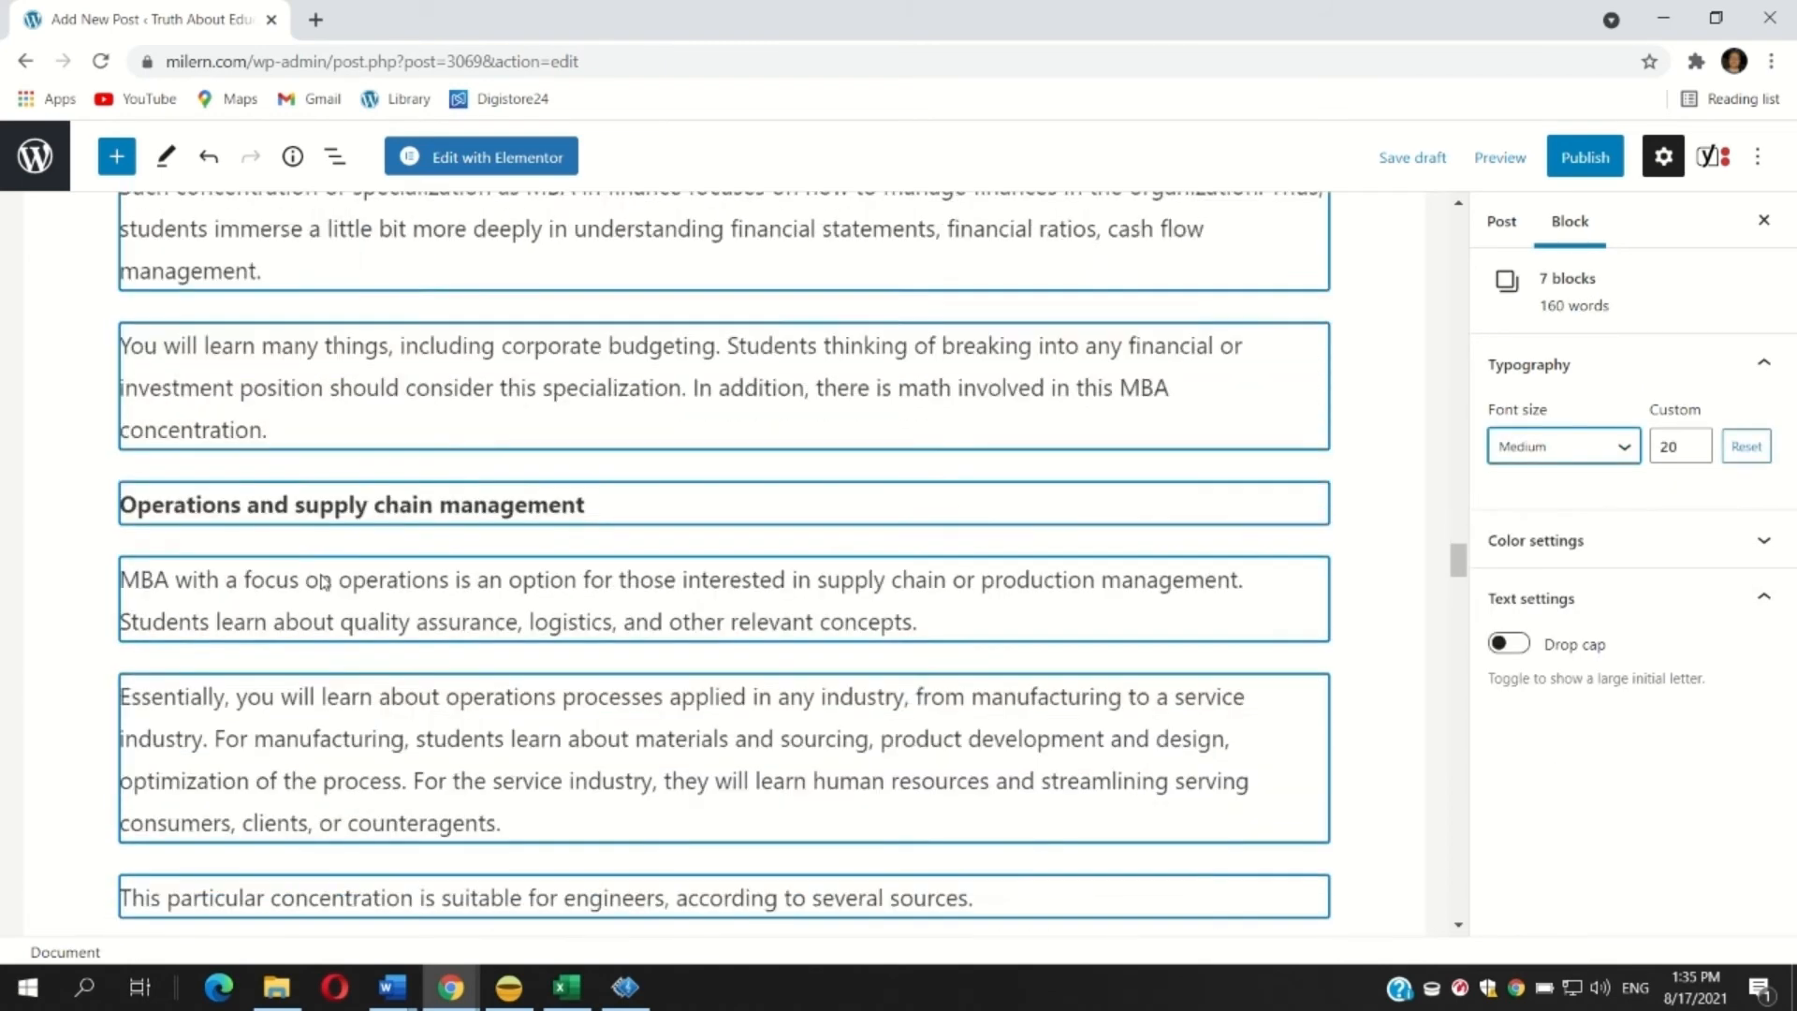
pyautogui.scroll(-5, 323, 582)
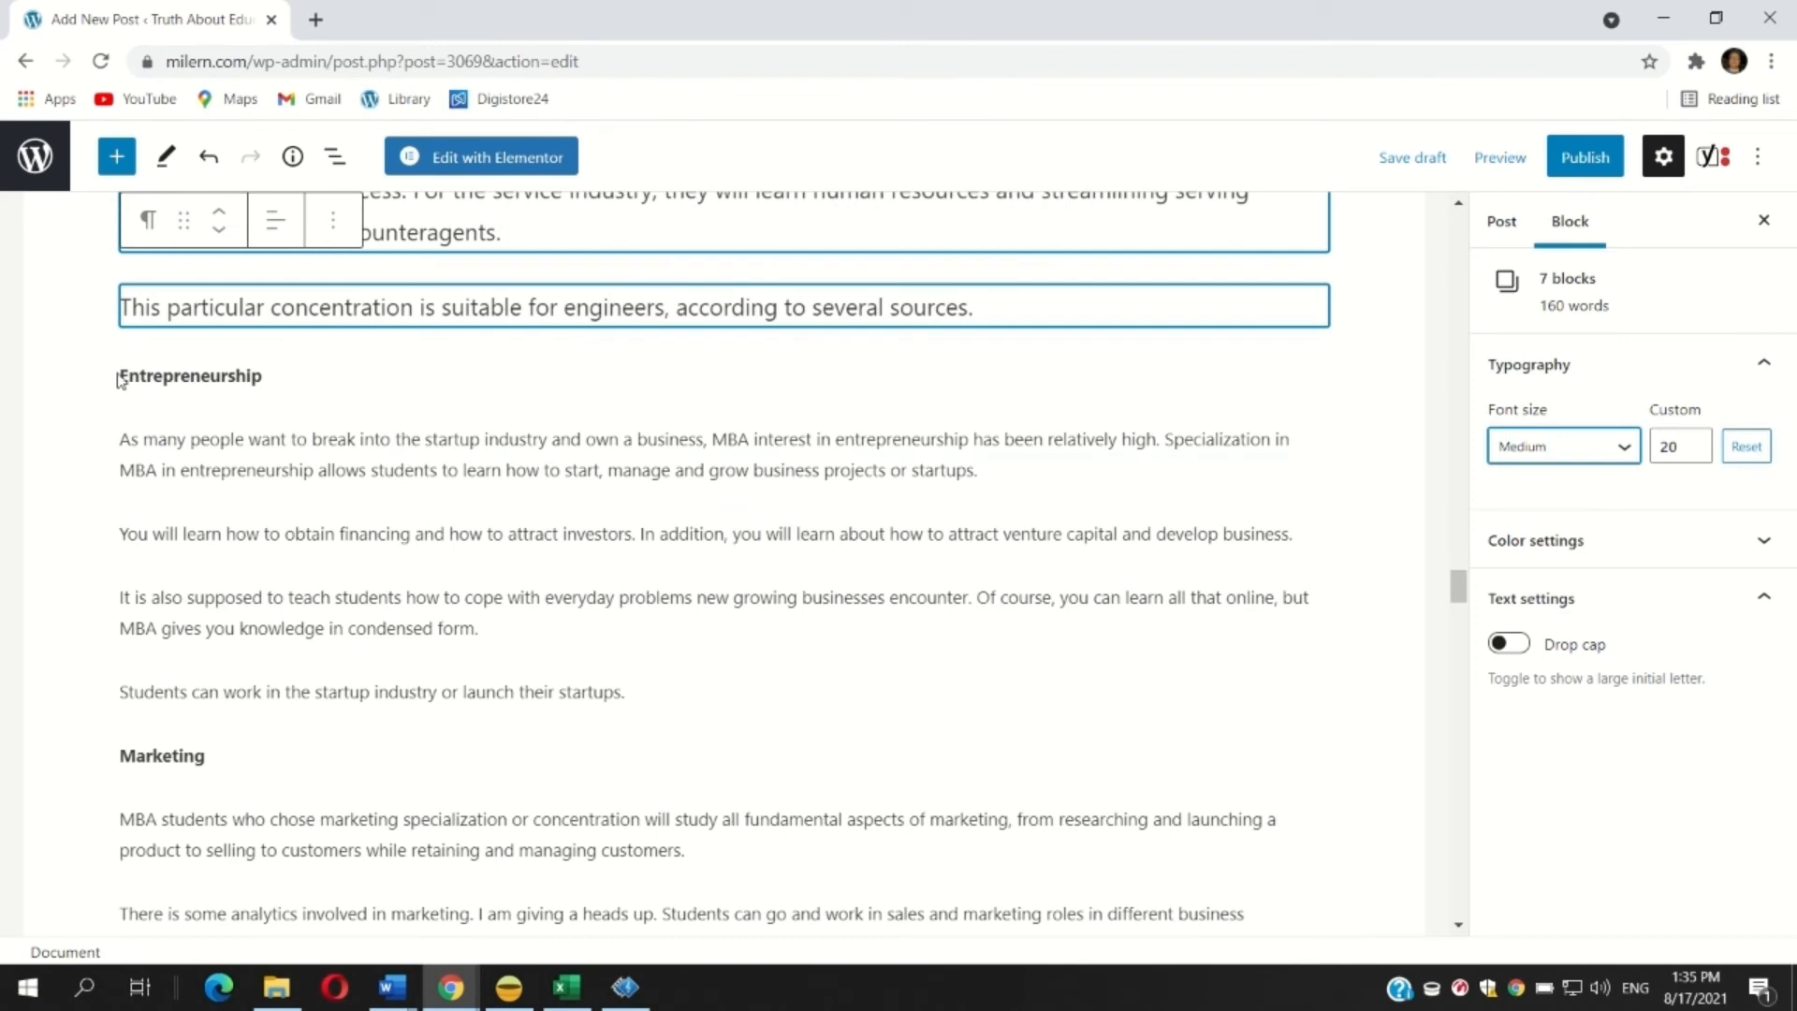
# Set the five blocks from 'Entrepreneurship' to 'Students can work in the startup industry' to Medium font size.
pyautogui.moveTo(122, 372); pyautogui.dragTo(1353, 608)
pyautogui.click(1553, 447)
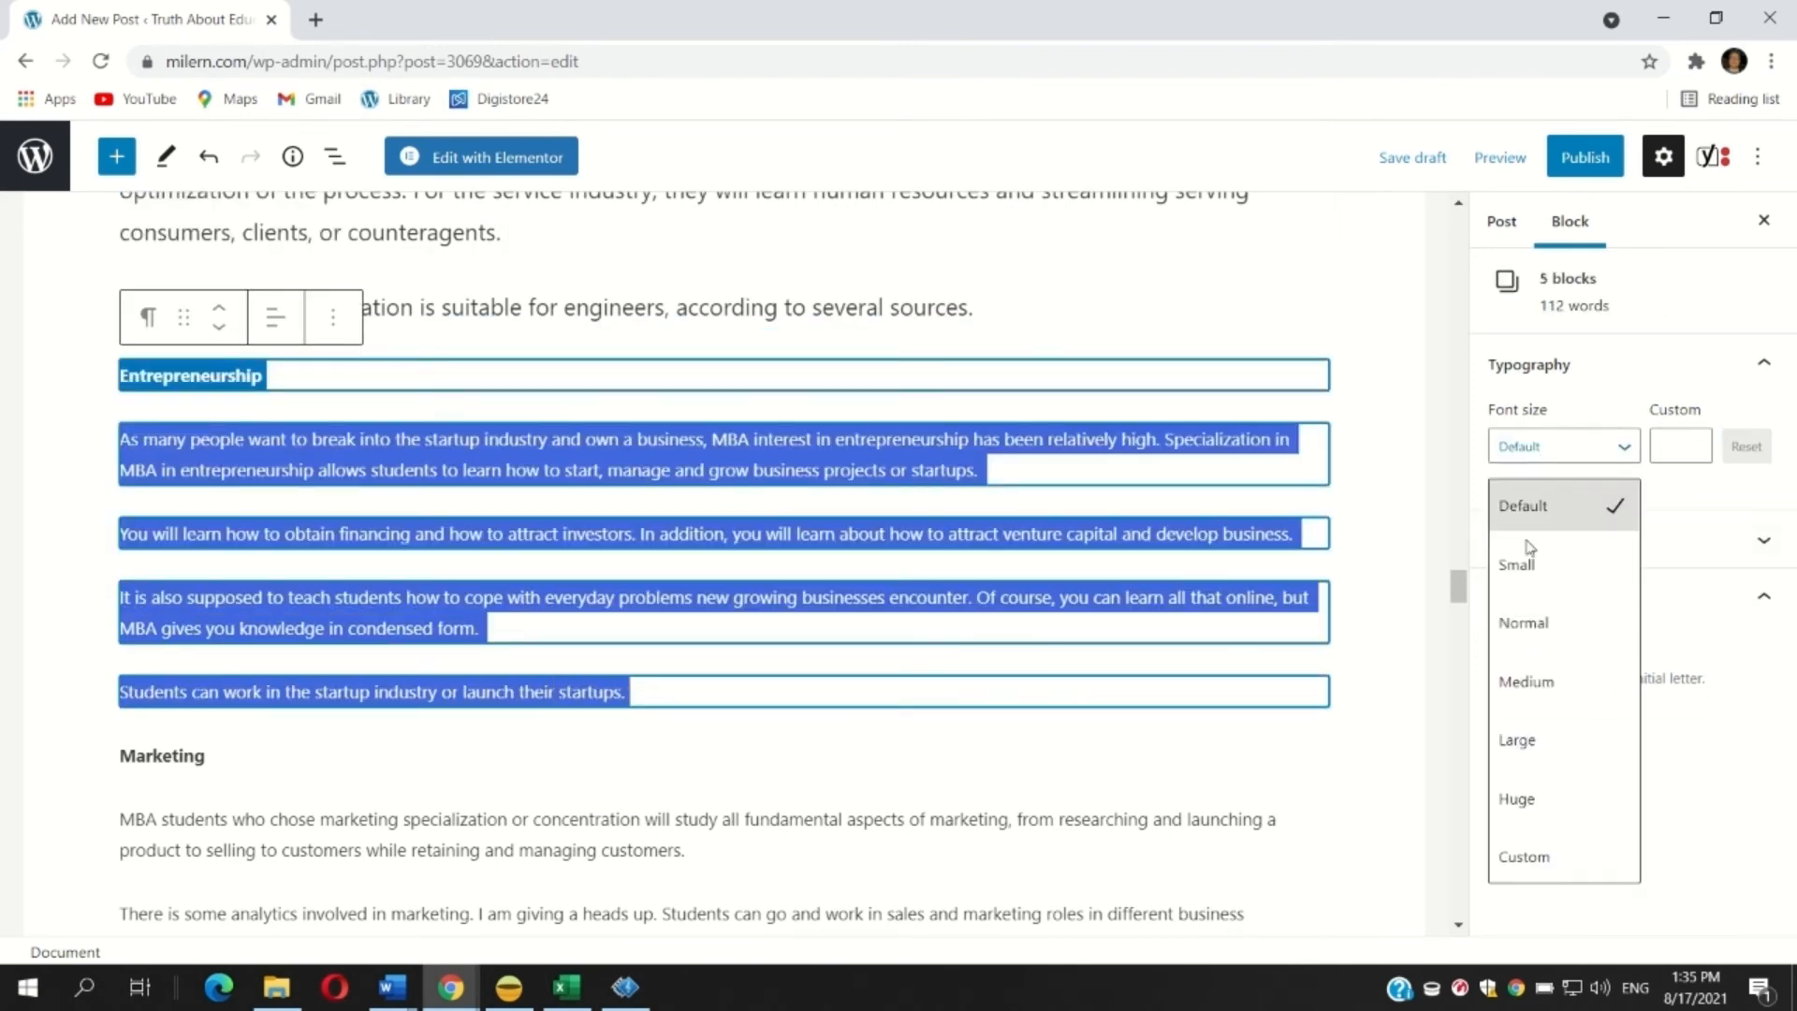
pyautogui.click(1535, 679)
pyautogui.scroll(-6, 356, 481)
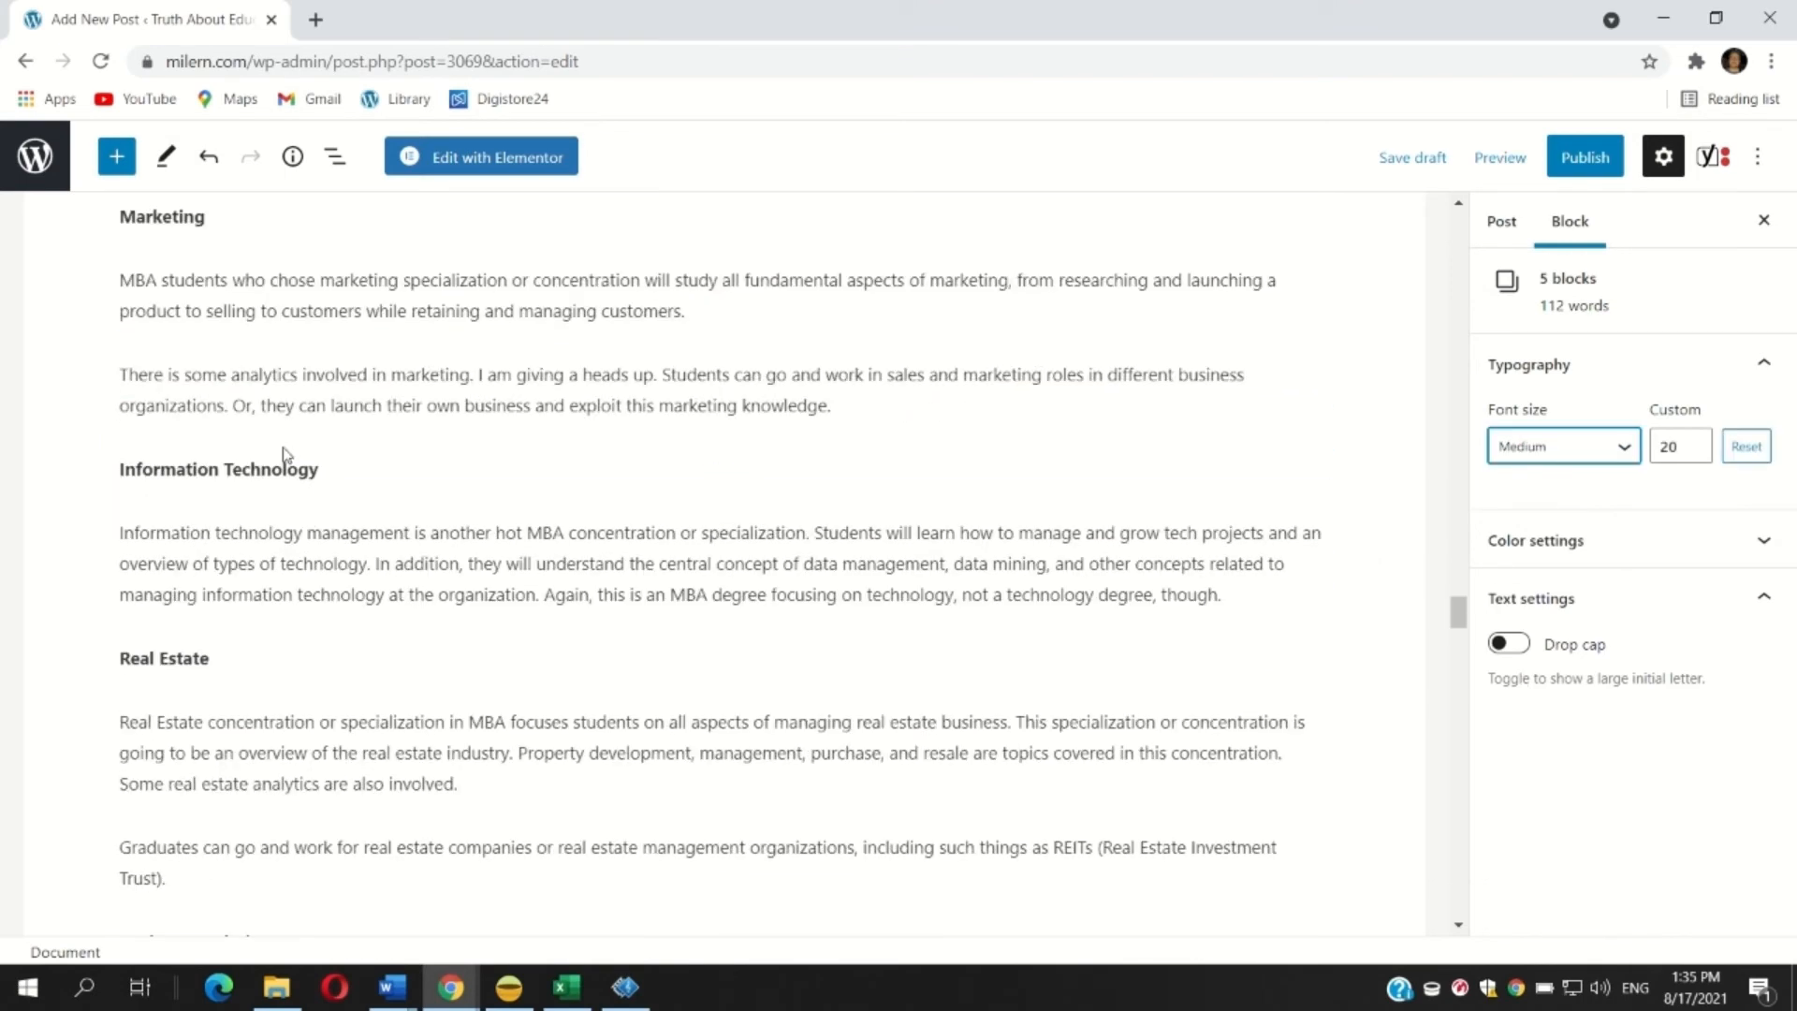
pyautogui.scroll(1, 265, 543)
# Set the five blocks from 'Marketing' to the Information Technology paragraph to Medium font size.
pyautogui.moveTo(121, 333); pyautogui.dragTo(1225, 713)
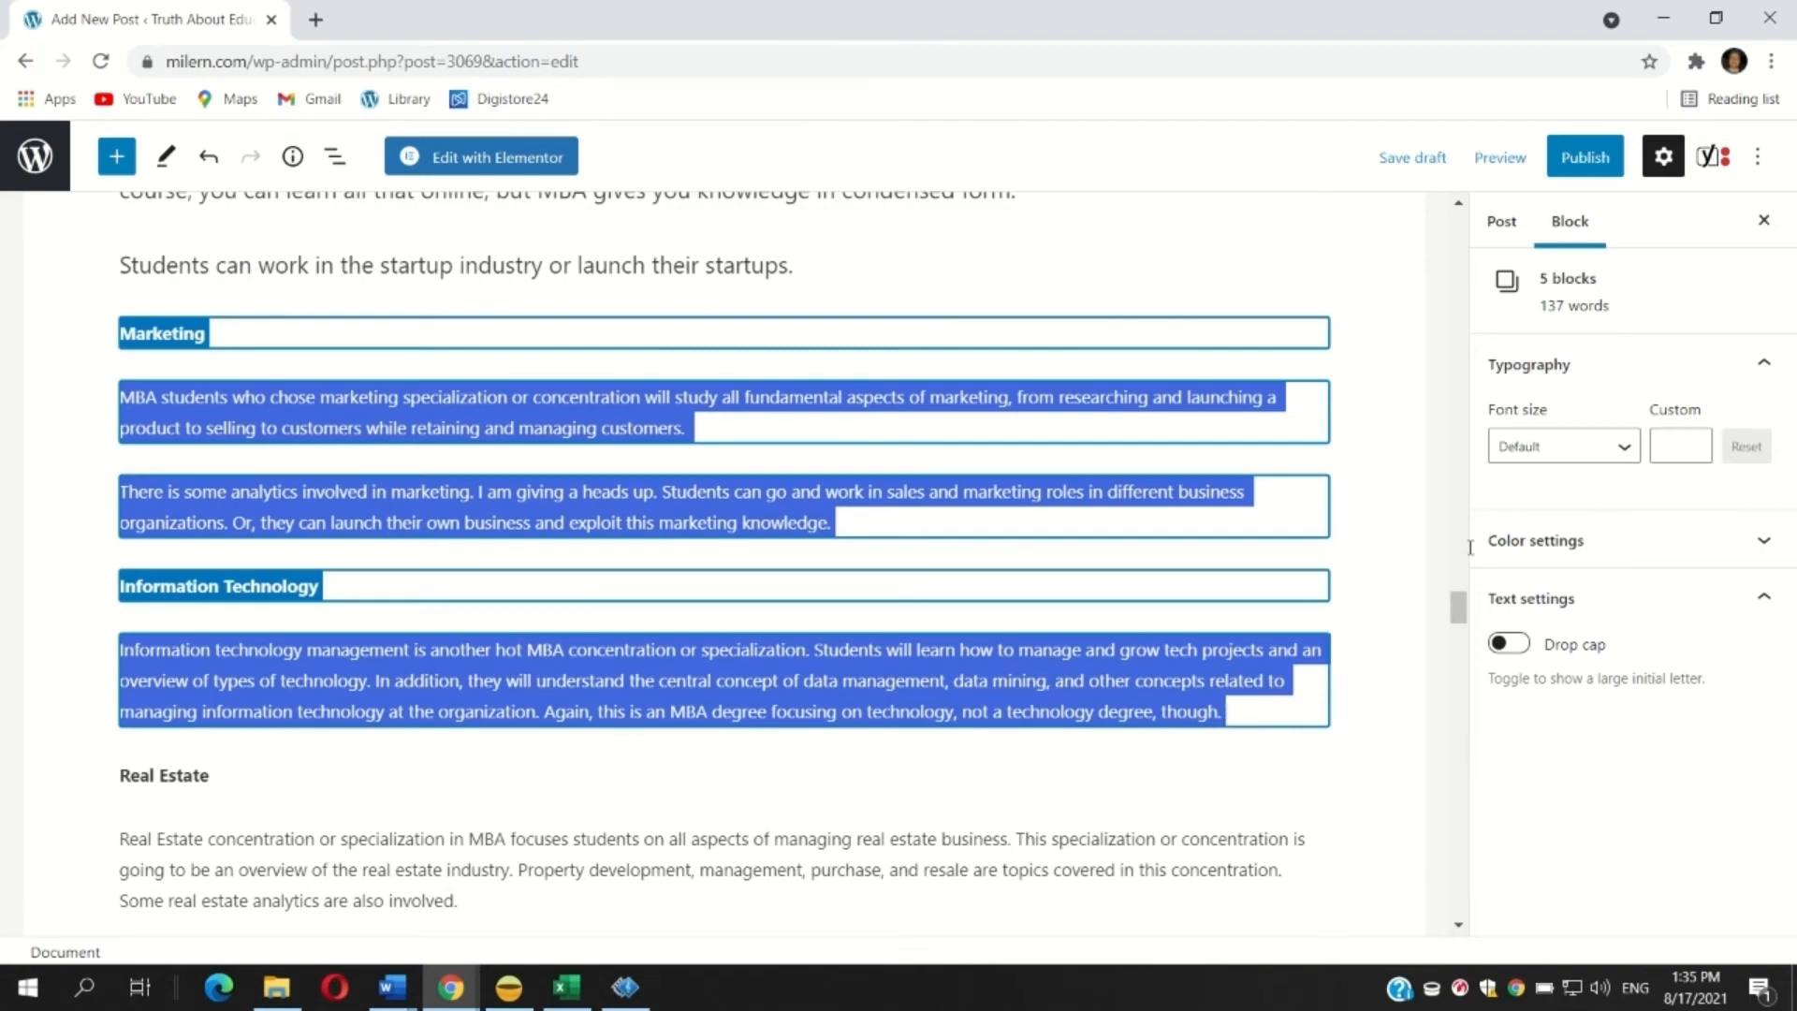
pyautogui.click(1563, 447)
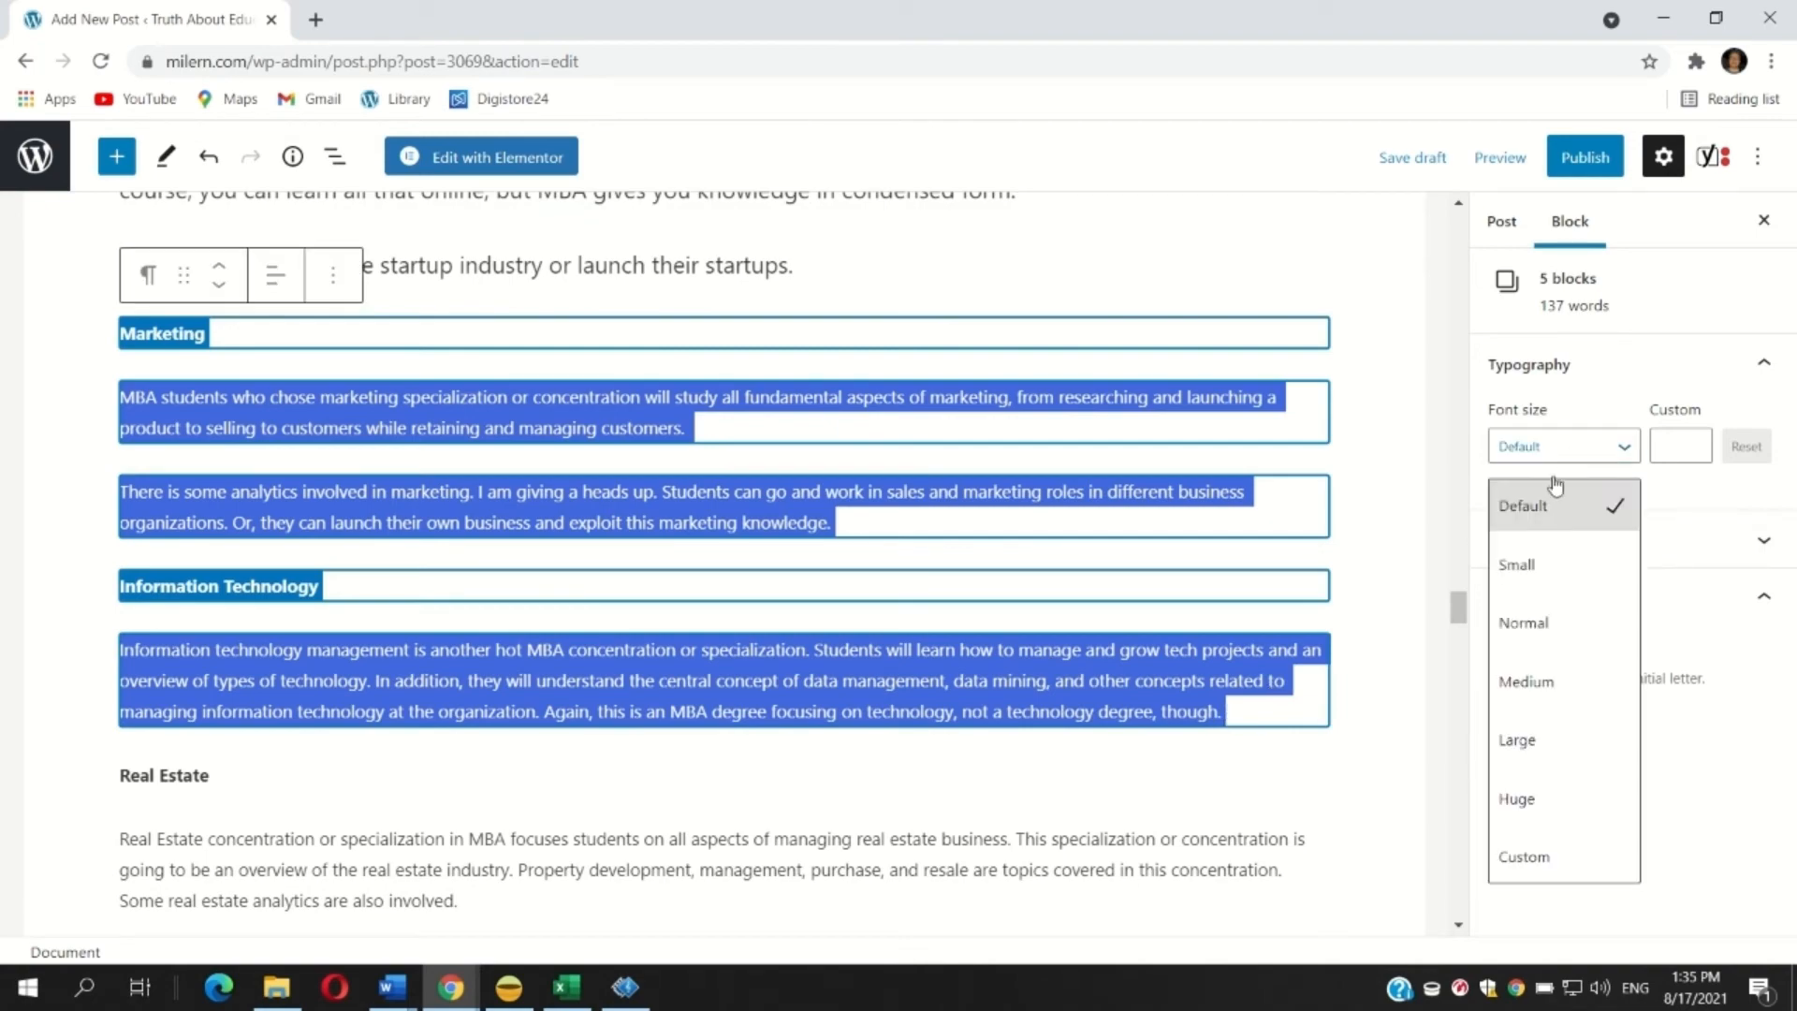
pyautogui.click(1568, 675)
pyautogui.scroll(-8, 489, 694)
pyautogui.scroll(1, 178, 456)
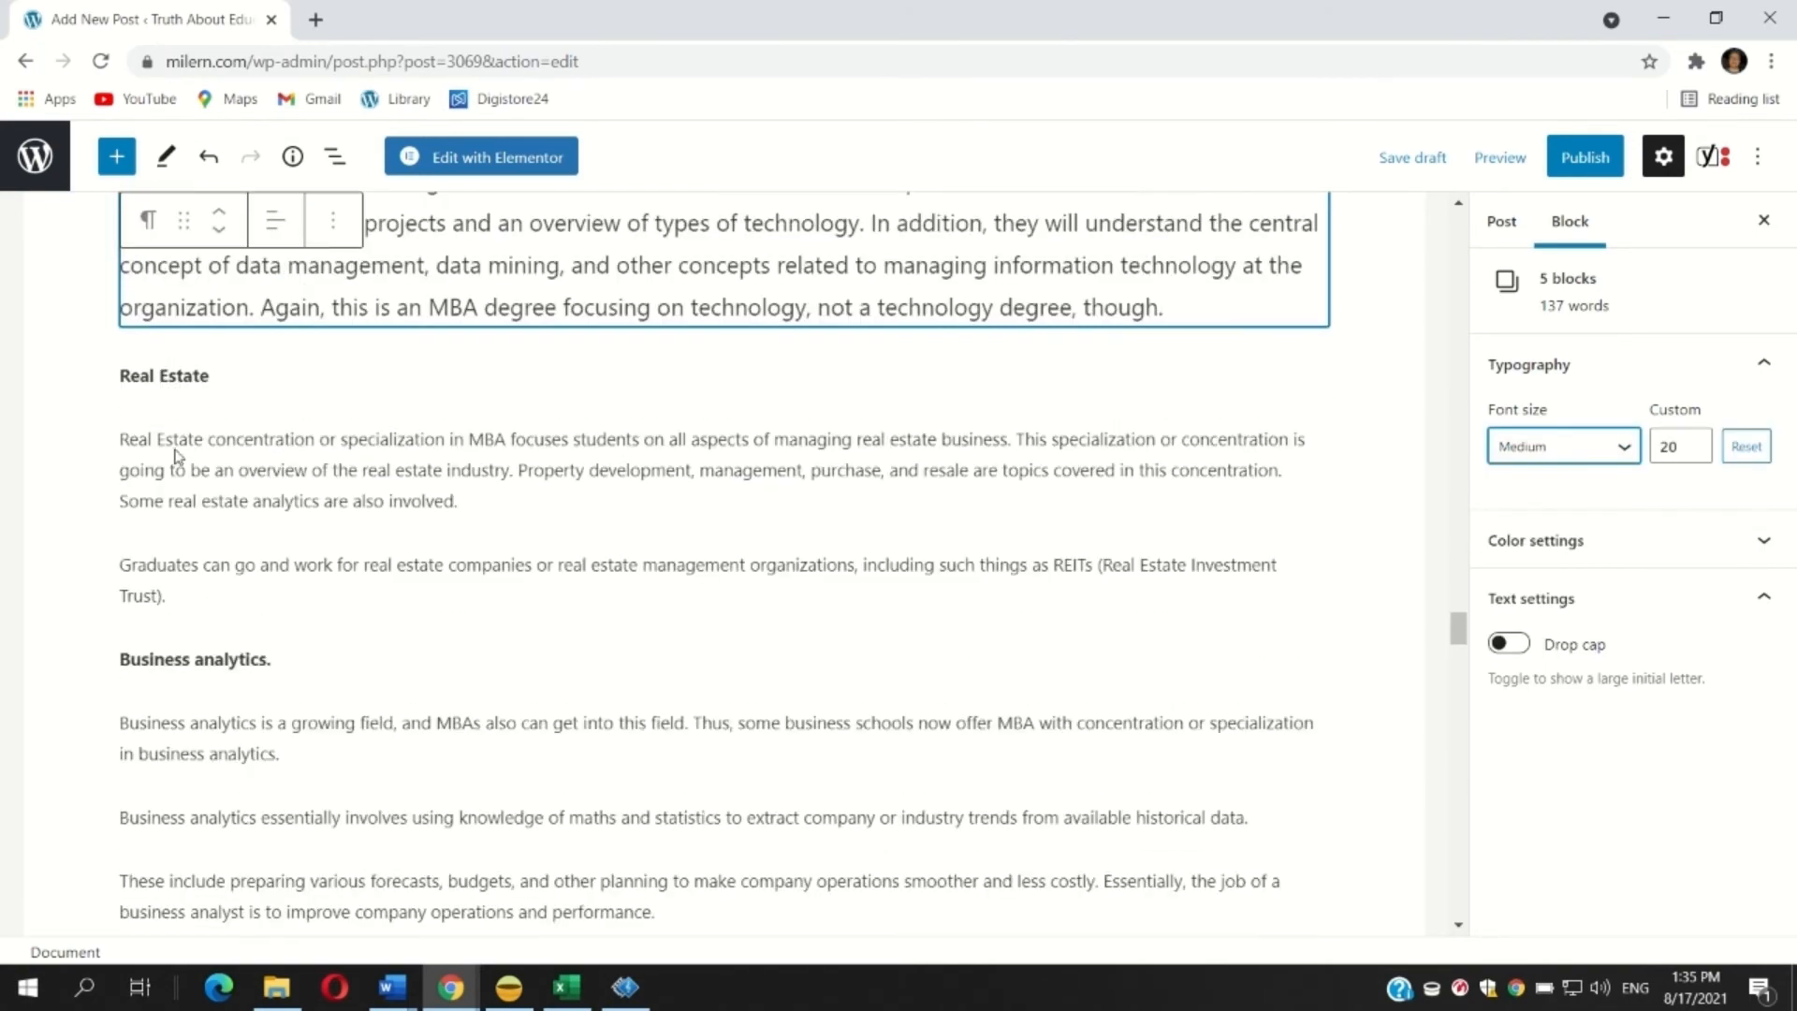
# Set the blocks from 'Real Estate' to 'These include preparing various forecasts' to Medium font size.
pyautogui.moveTo(123, 374); pyautogui.dragTo(702, 922)
pyautogui.click(1536, 445)
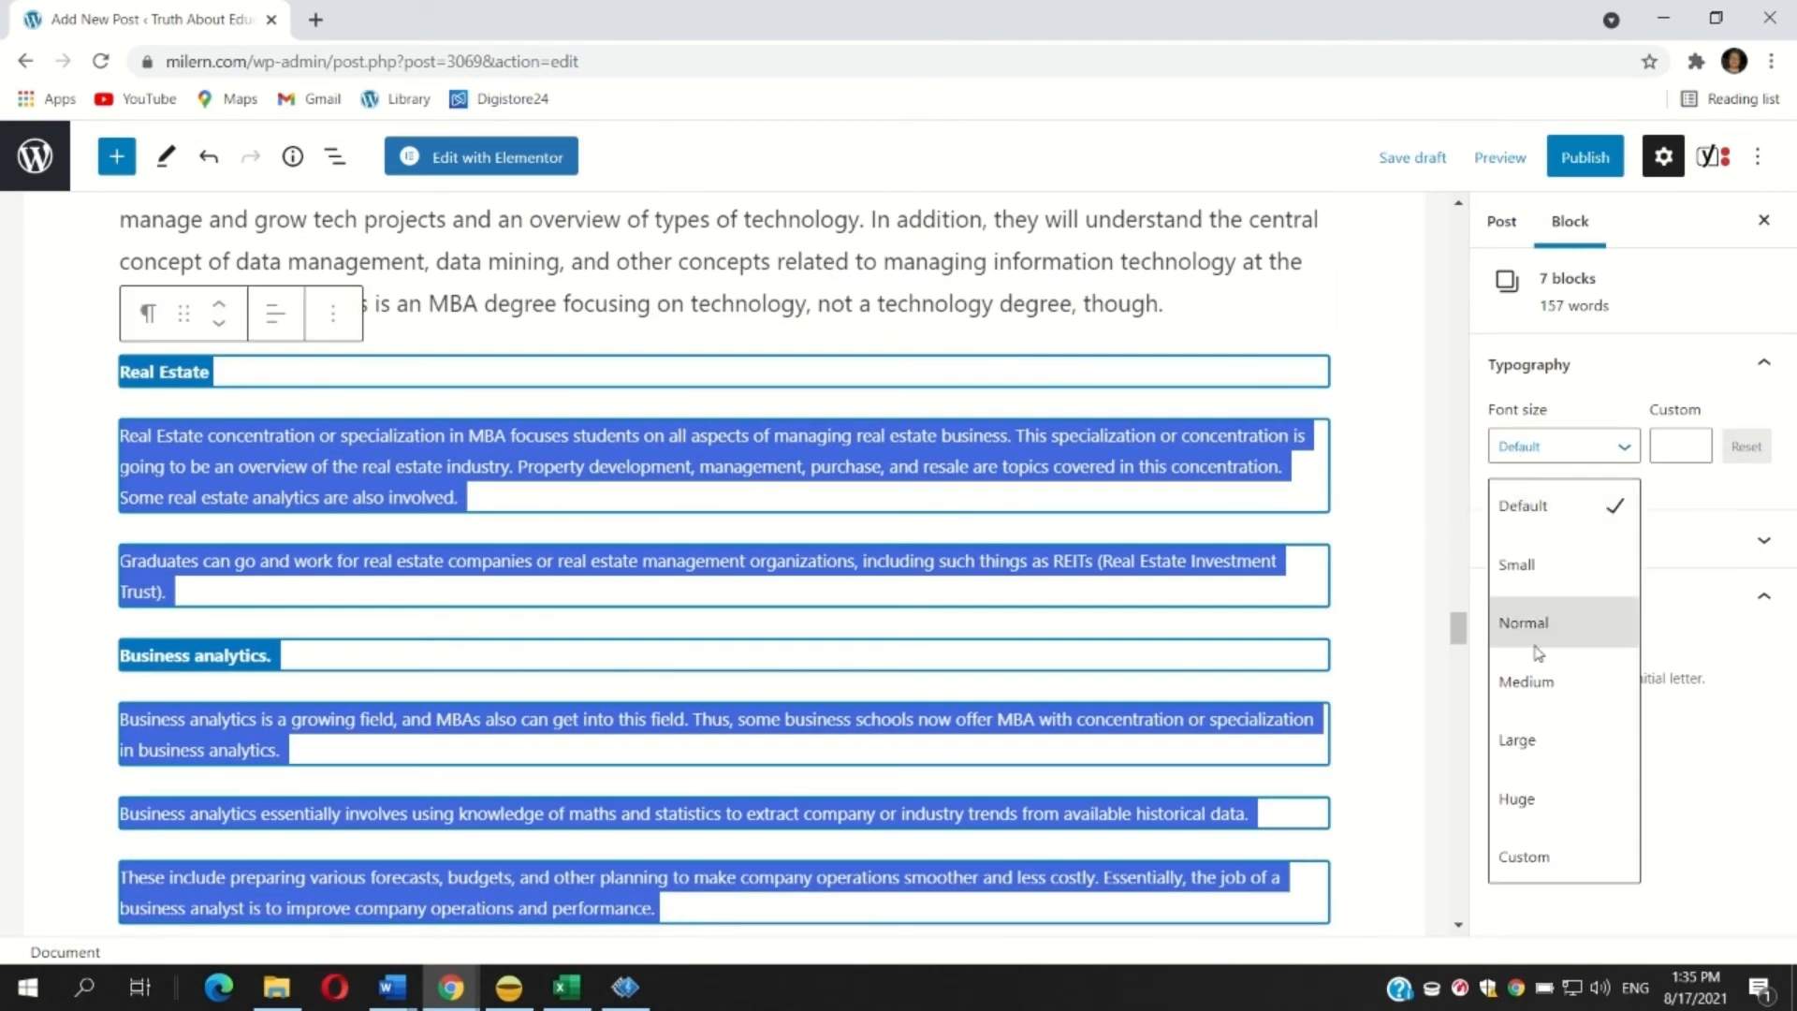
pyautogui.click(1530, 678)
# Set the 'Other popular concentrations' heading and 'There are many other concentrations' paragraph to Medium font size.
pyautogui.scroll(-7, 178, 588)
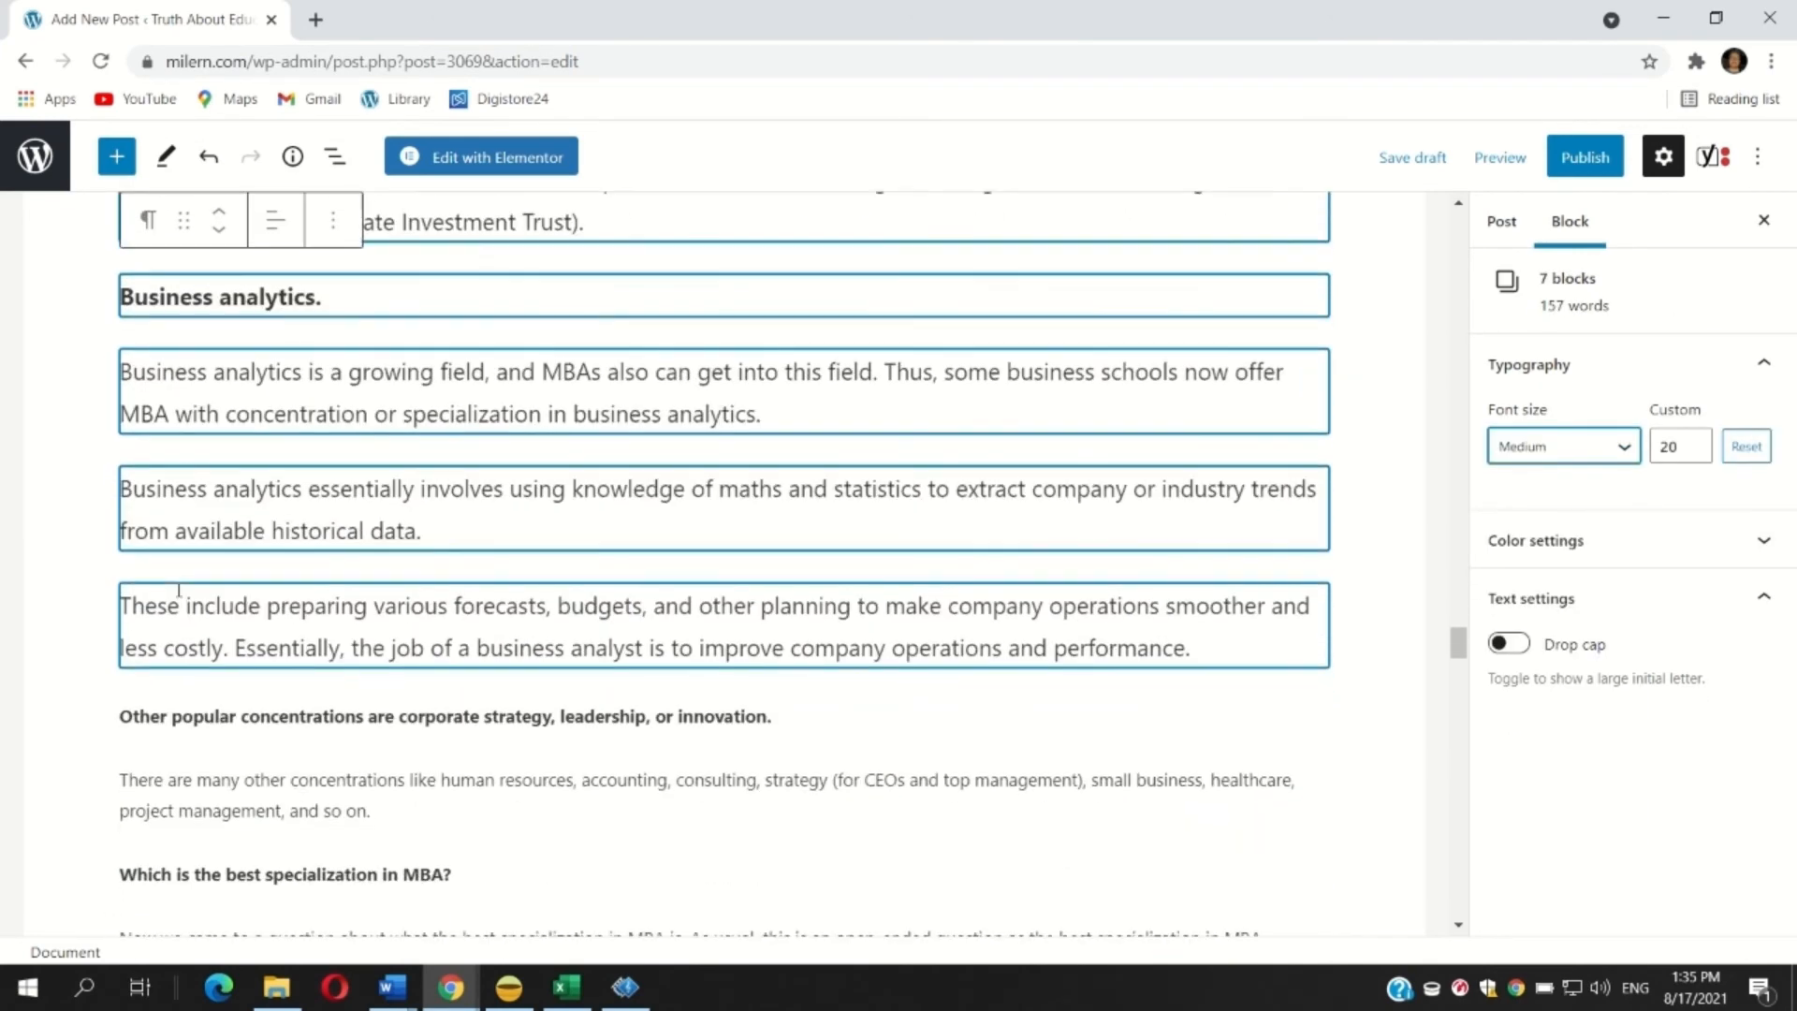
pyautogui.moveTo(122, 488); pyautogui.dragTo(374, 583)
pyautogui.click(1536, 445)
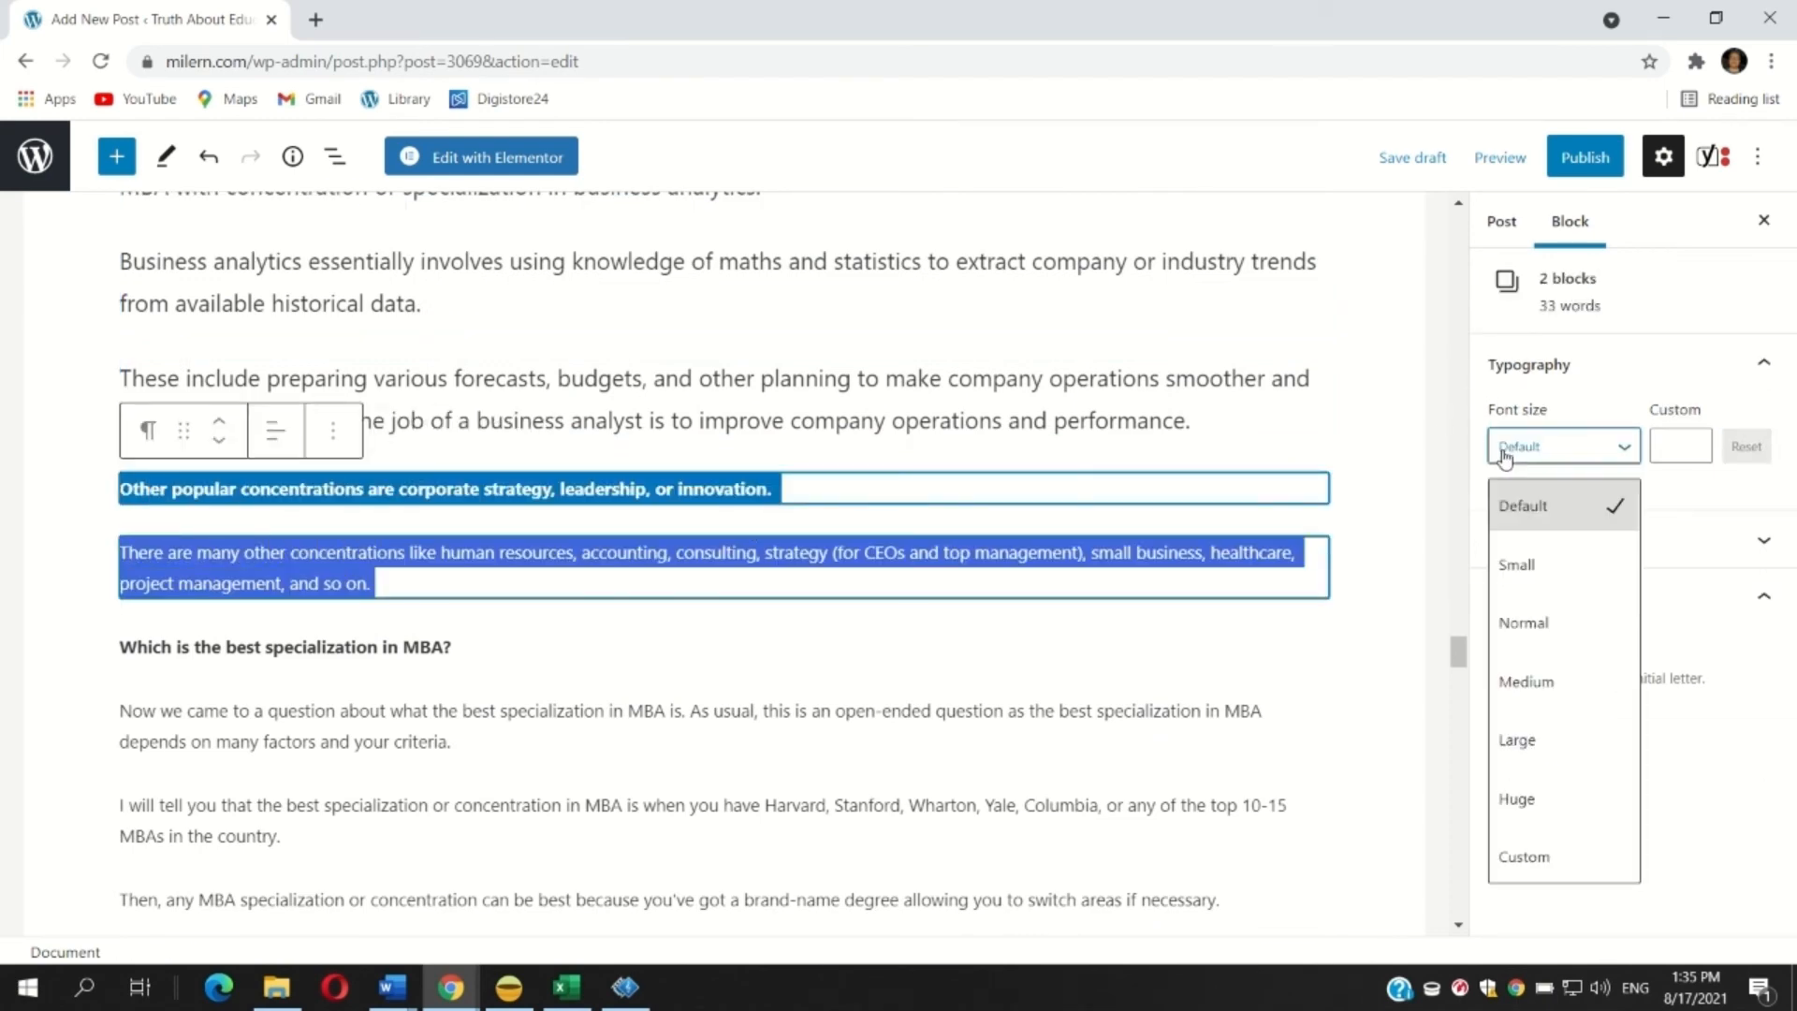
pyautogui.click(1535, 677)
# Convert 'Which is the best specialization in MBA?' into an H2 heading.
pyautogui.scroll(-2, 223, 491)
pyautogui.tripleClick(211, 440)
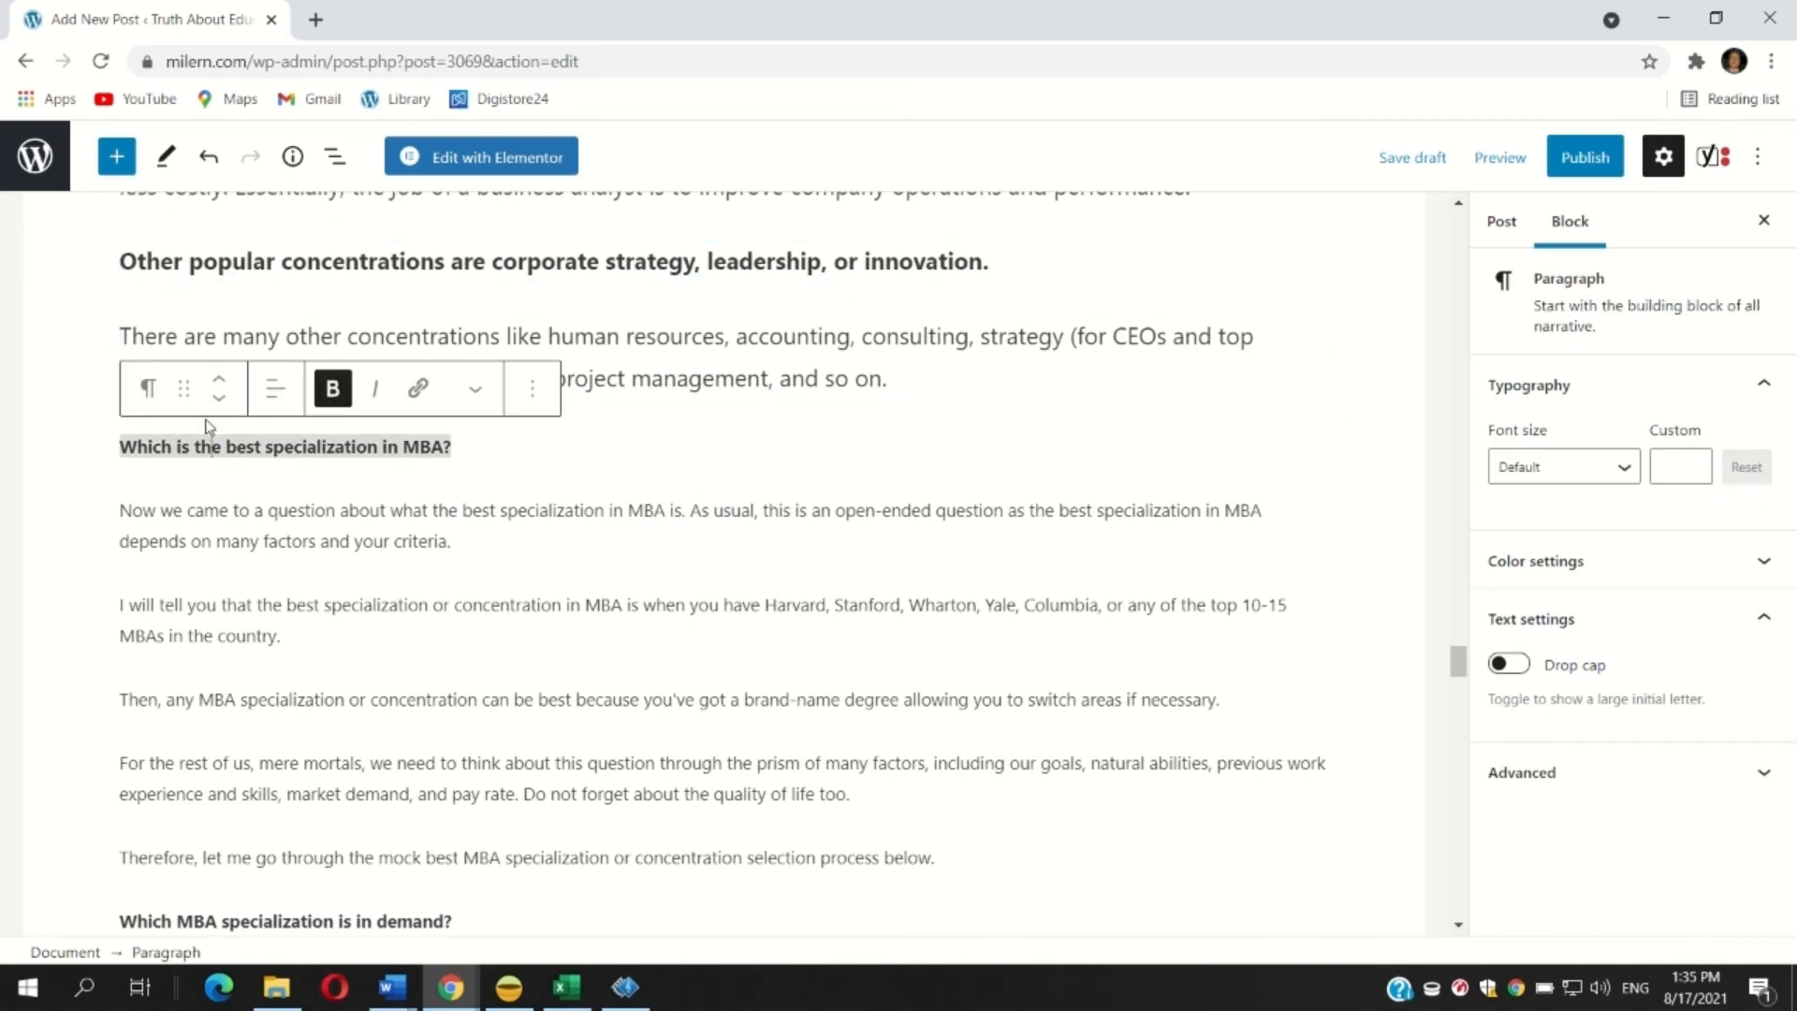
pyautogui.click(148, 387)
pyautogui.click(292, 516)
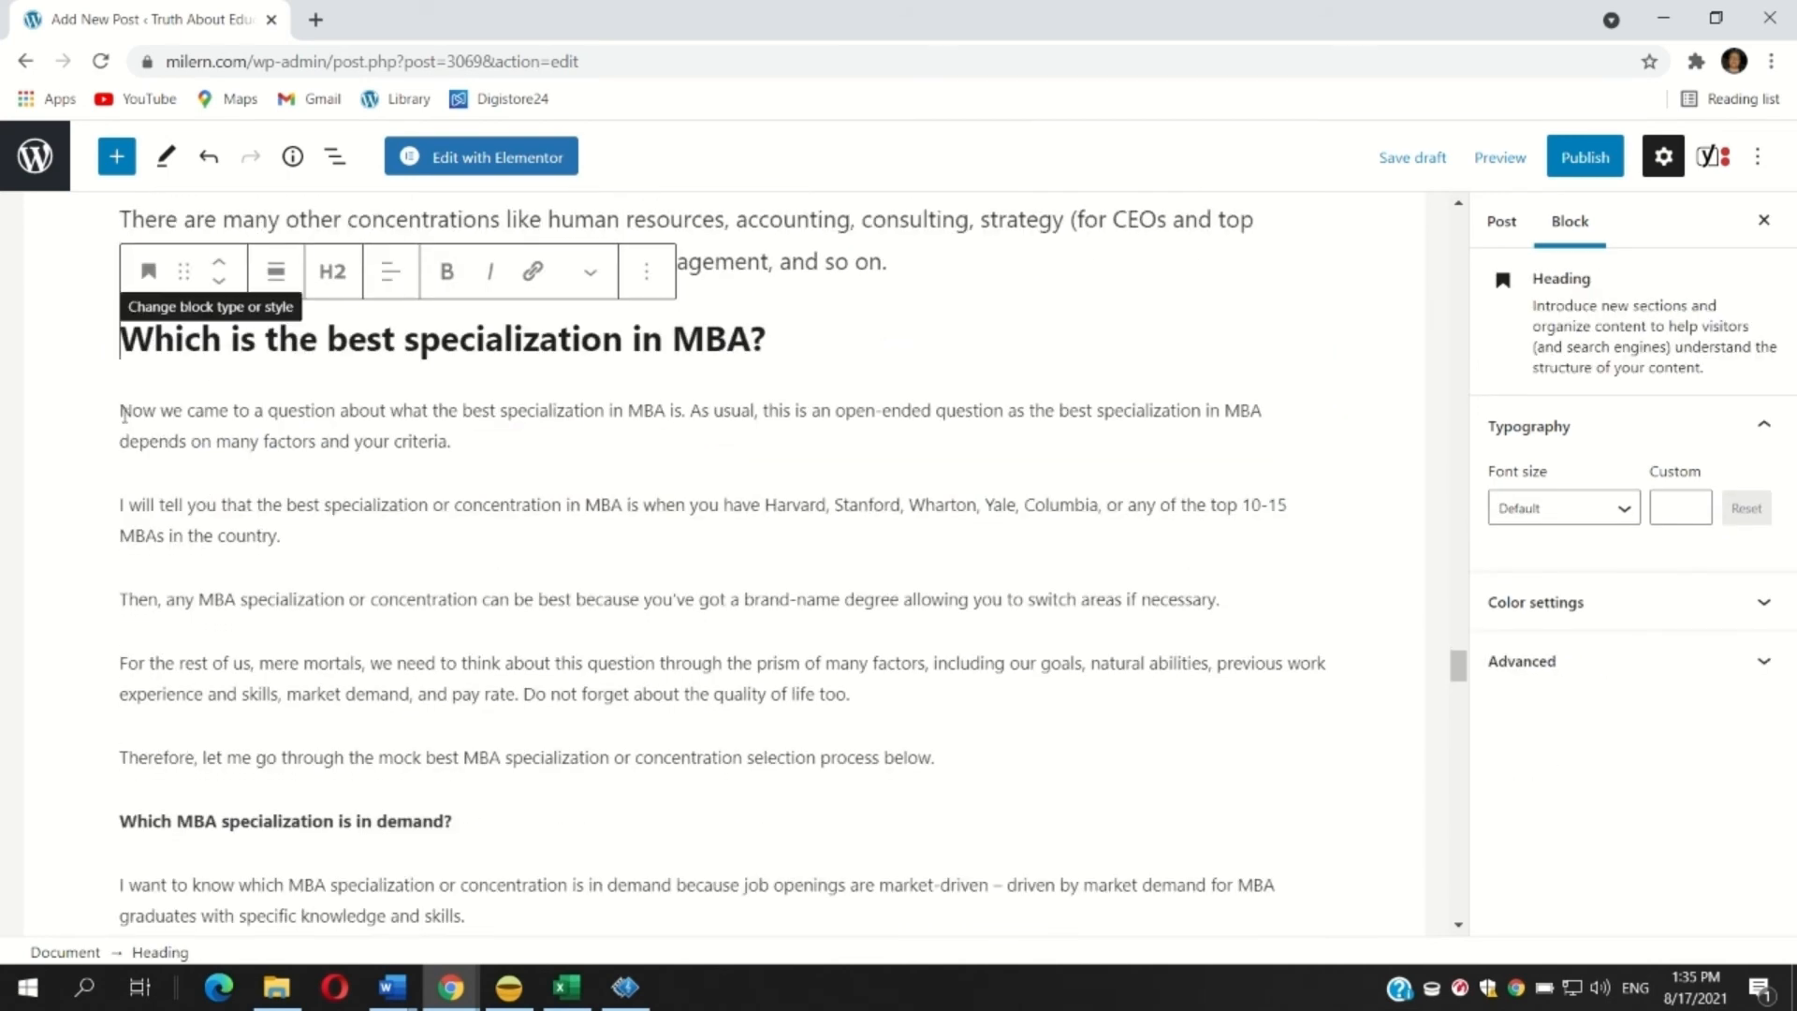
# Rewrite the paragraph's phrase to read 'when you have a degree from Harvard'.
pyautogui.click(125, 414)
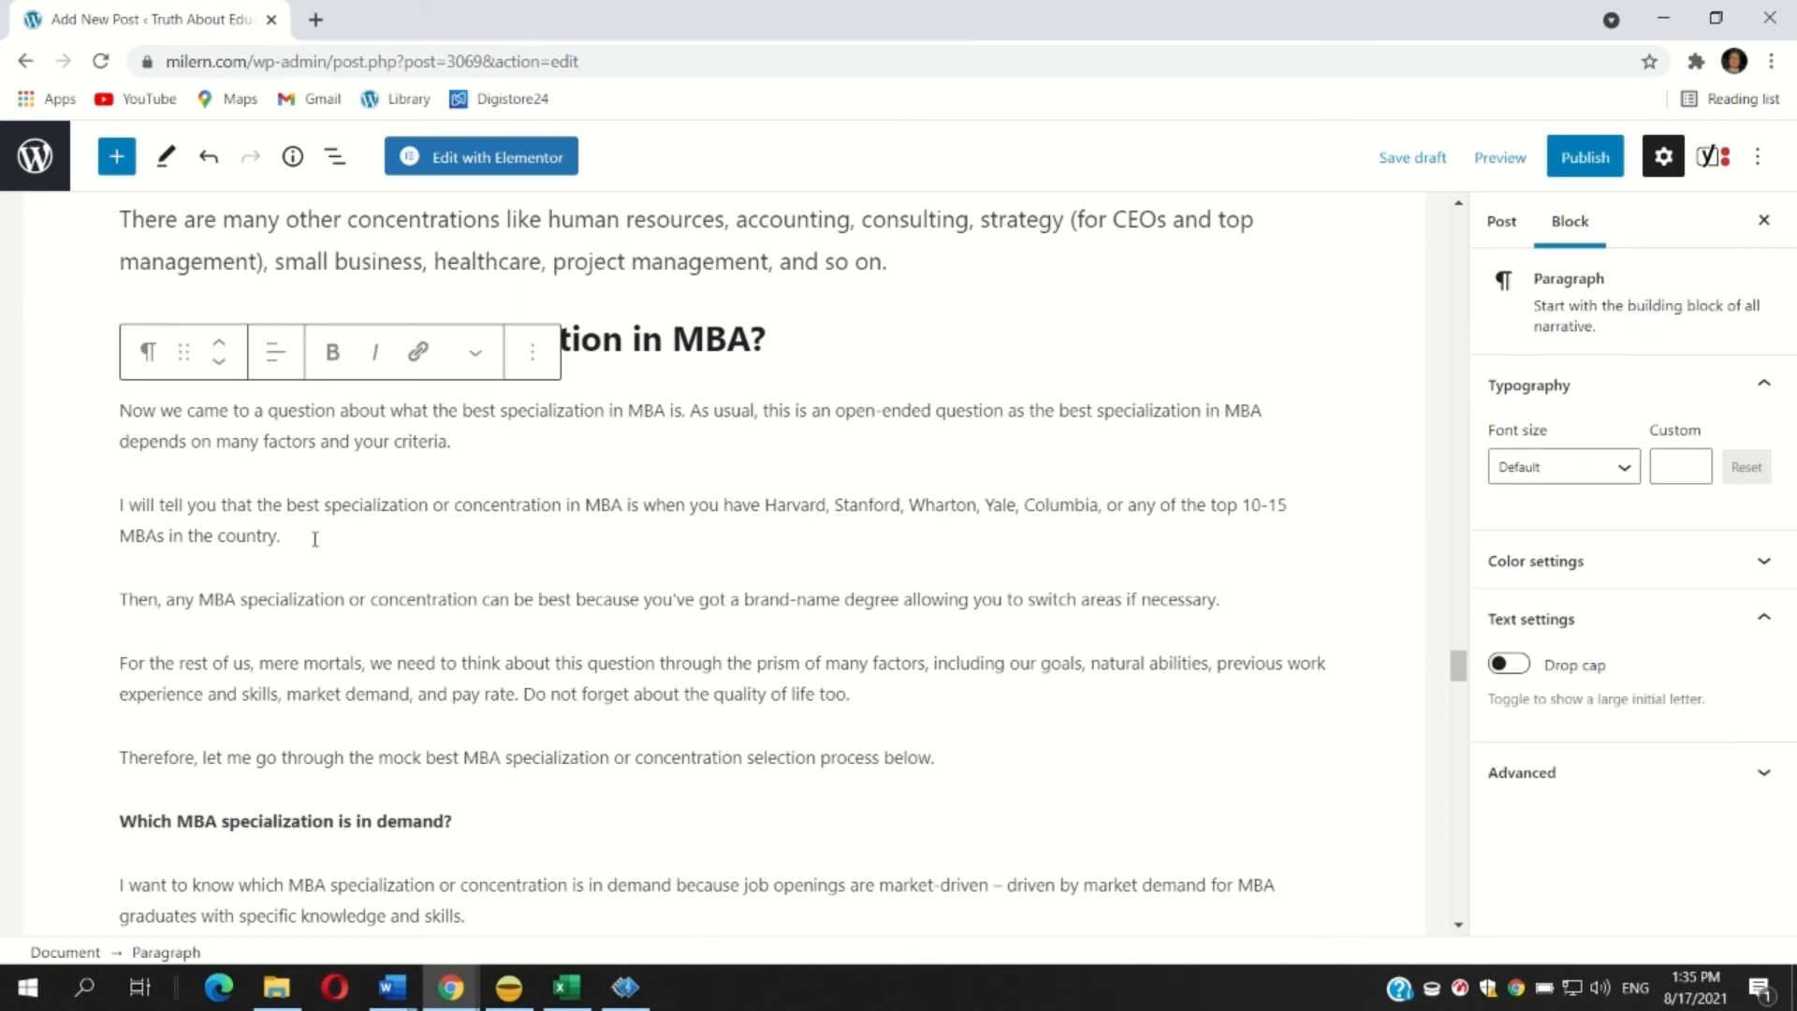
pyautogui.click(759, 506)
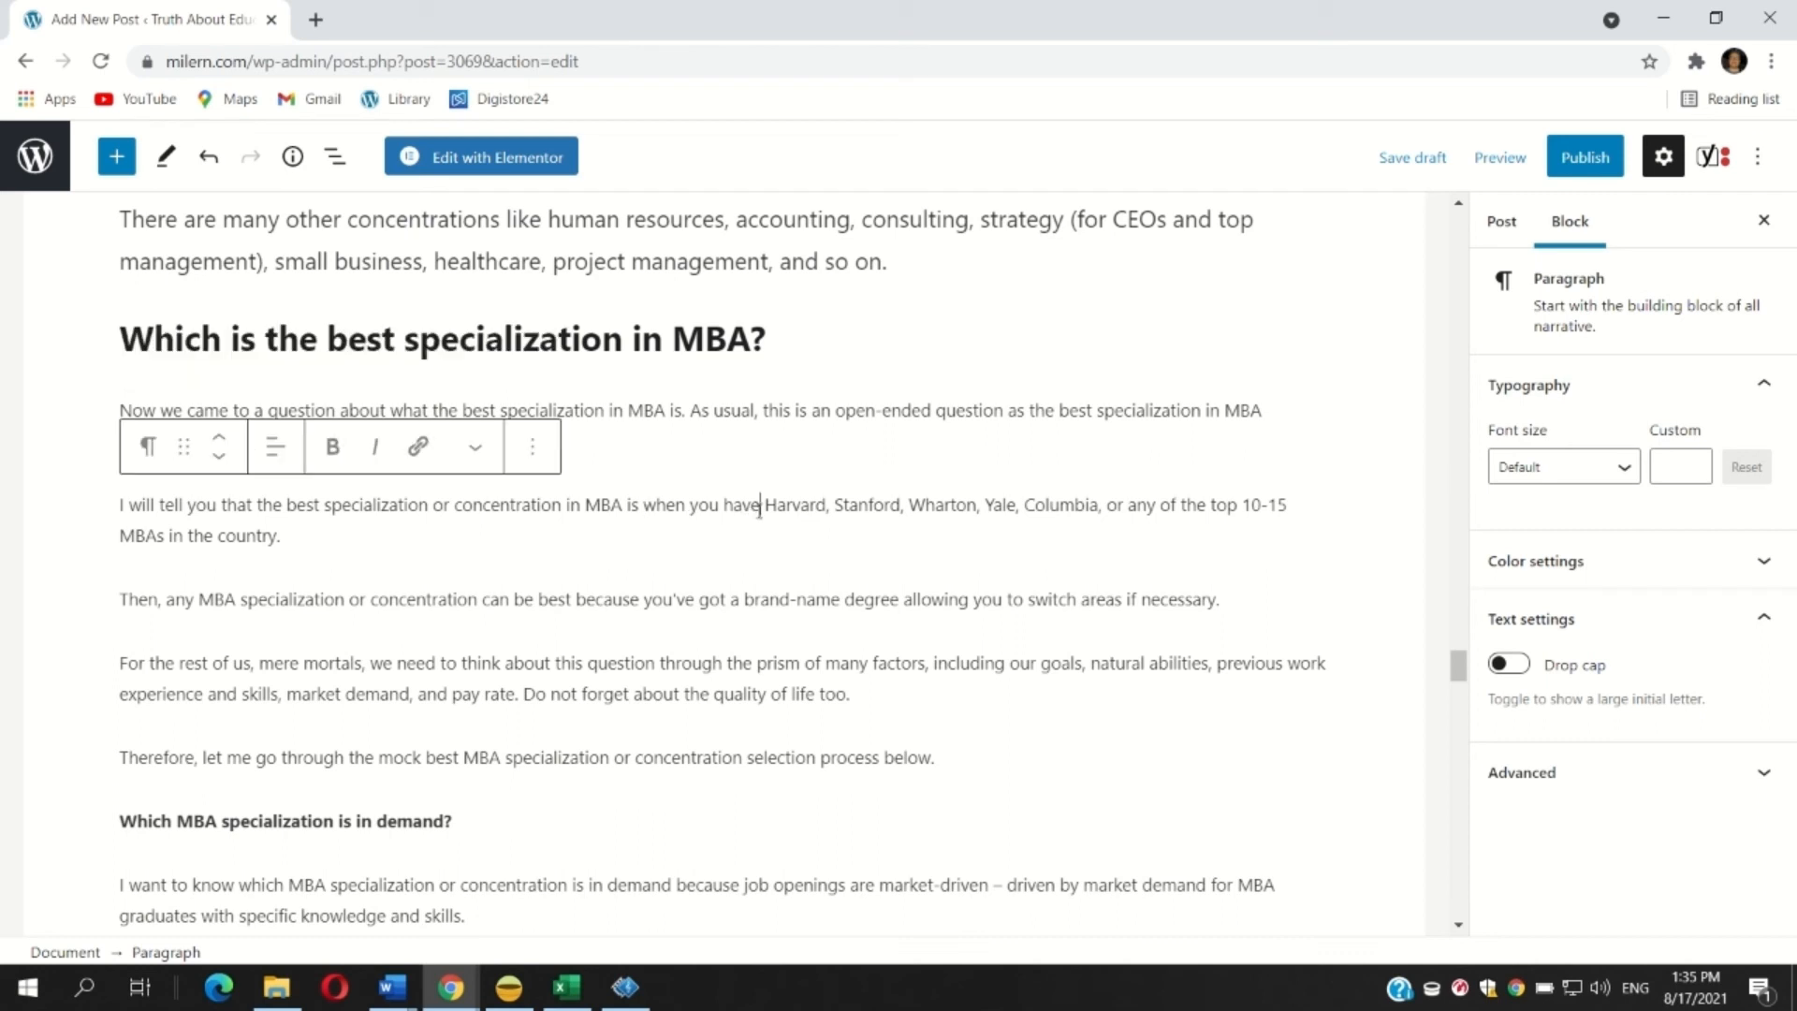
pyautogui.press('BackSpace')
pyautogui.press('BackSpace')
pyautogui.press('BackSpace')
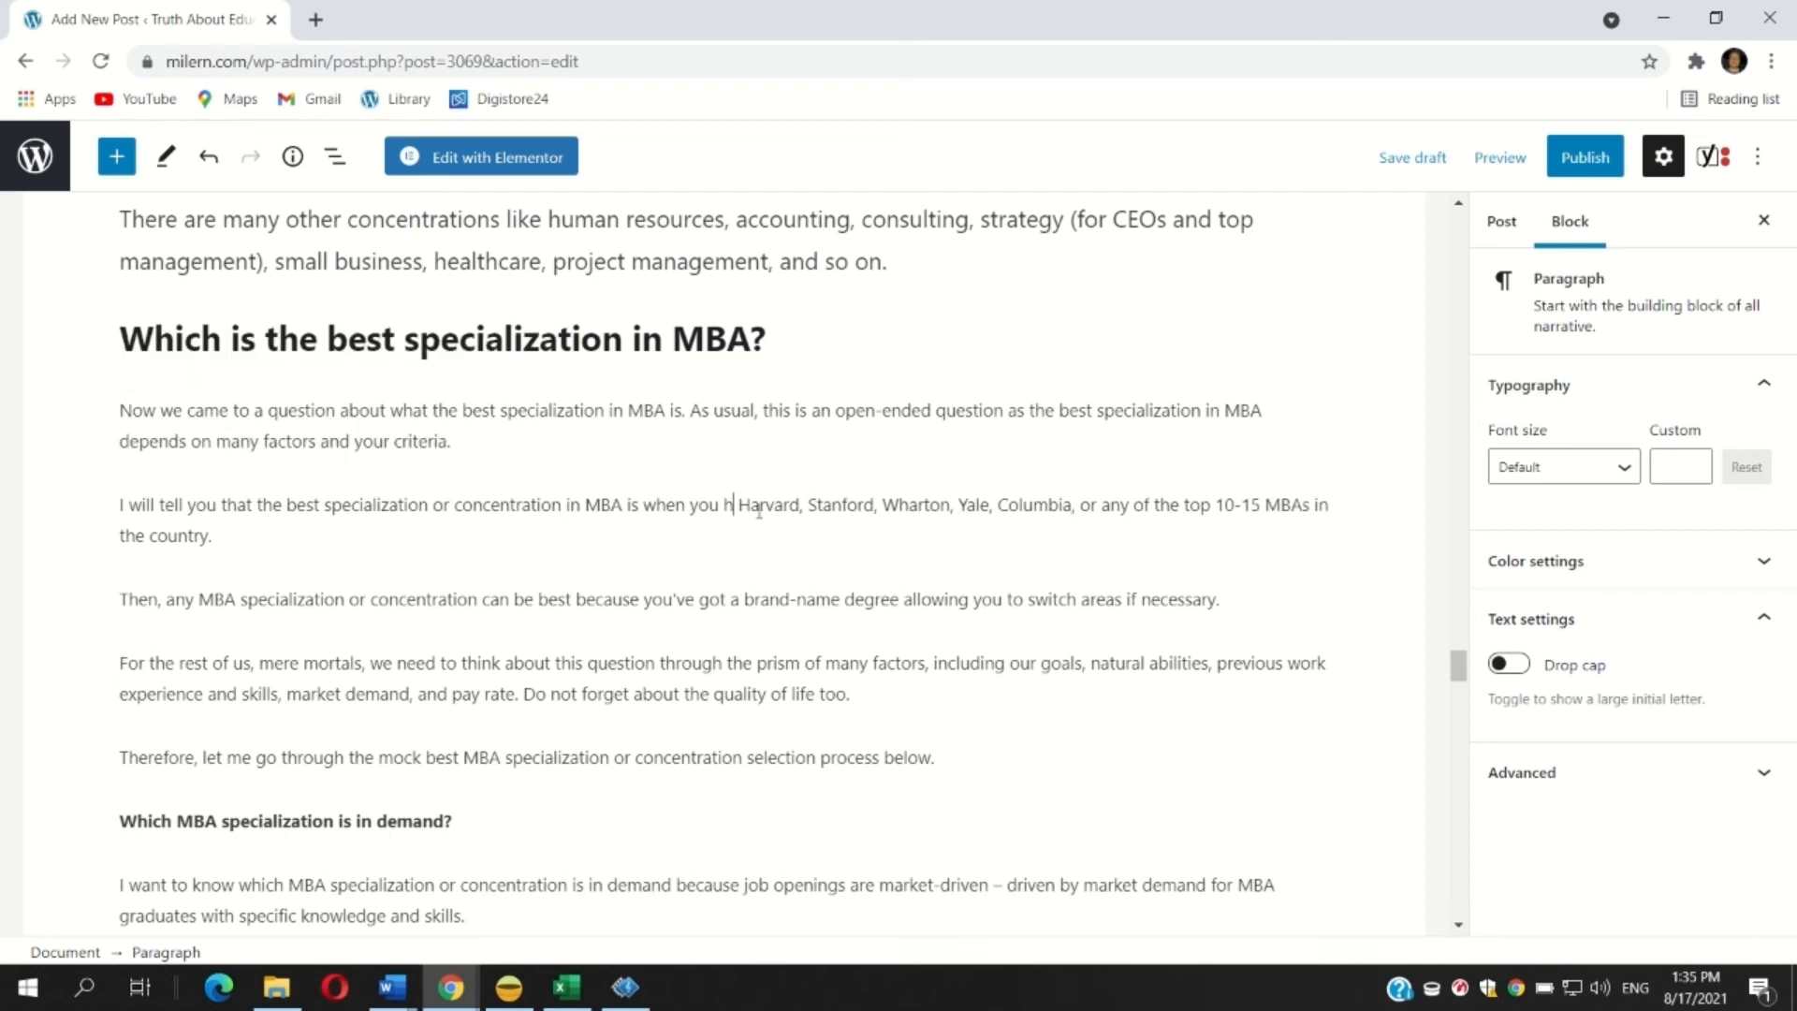
pyautogui.write('ave a degree ')
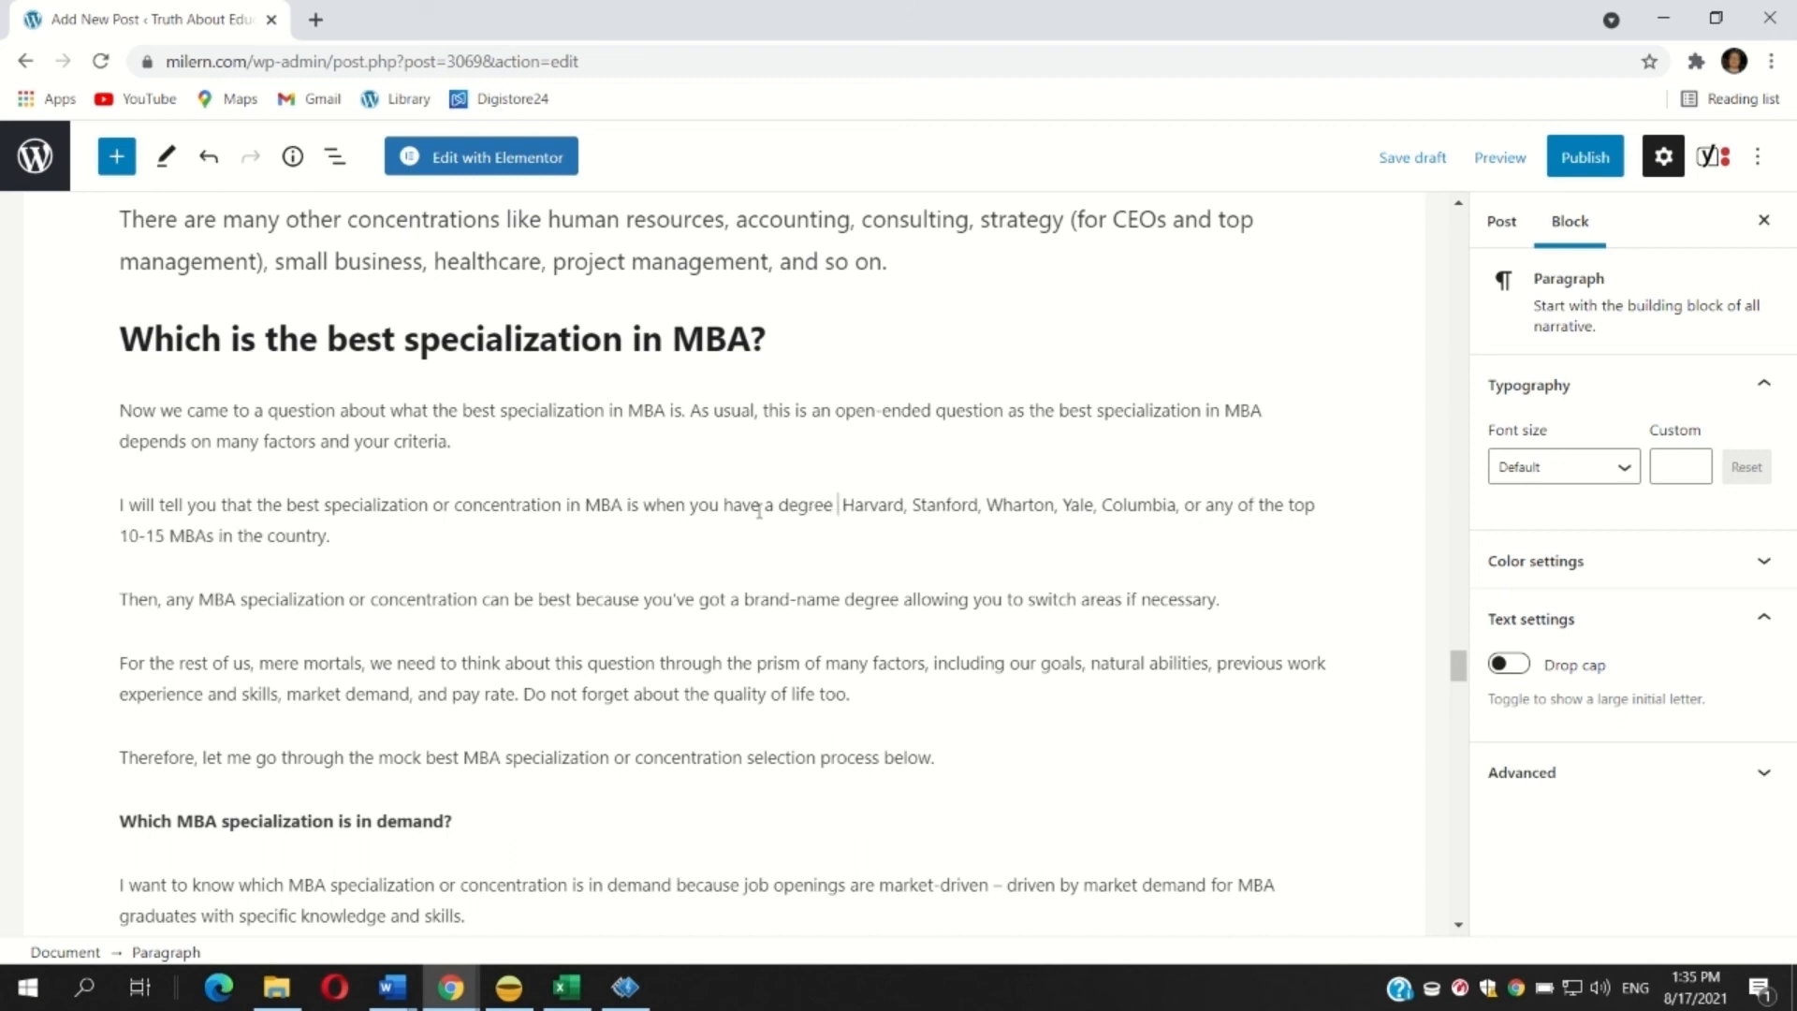
pyautogui.write('from')
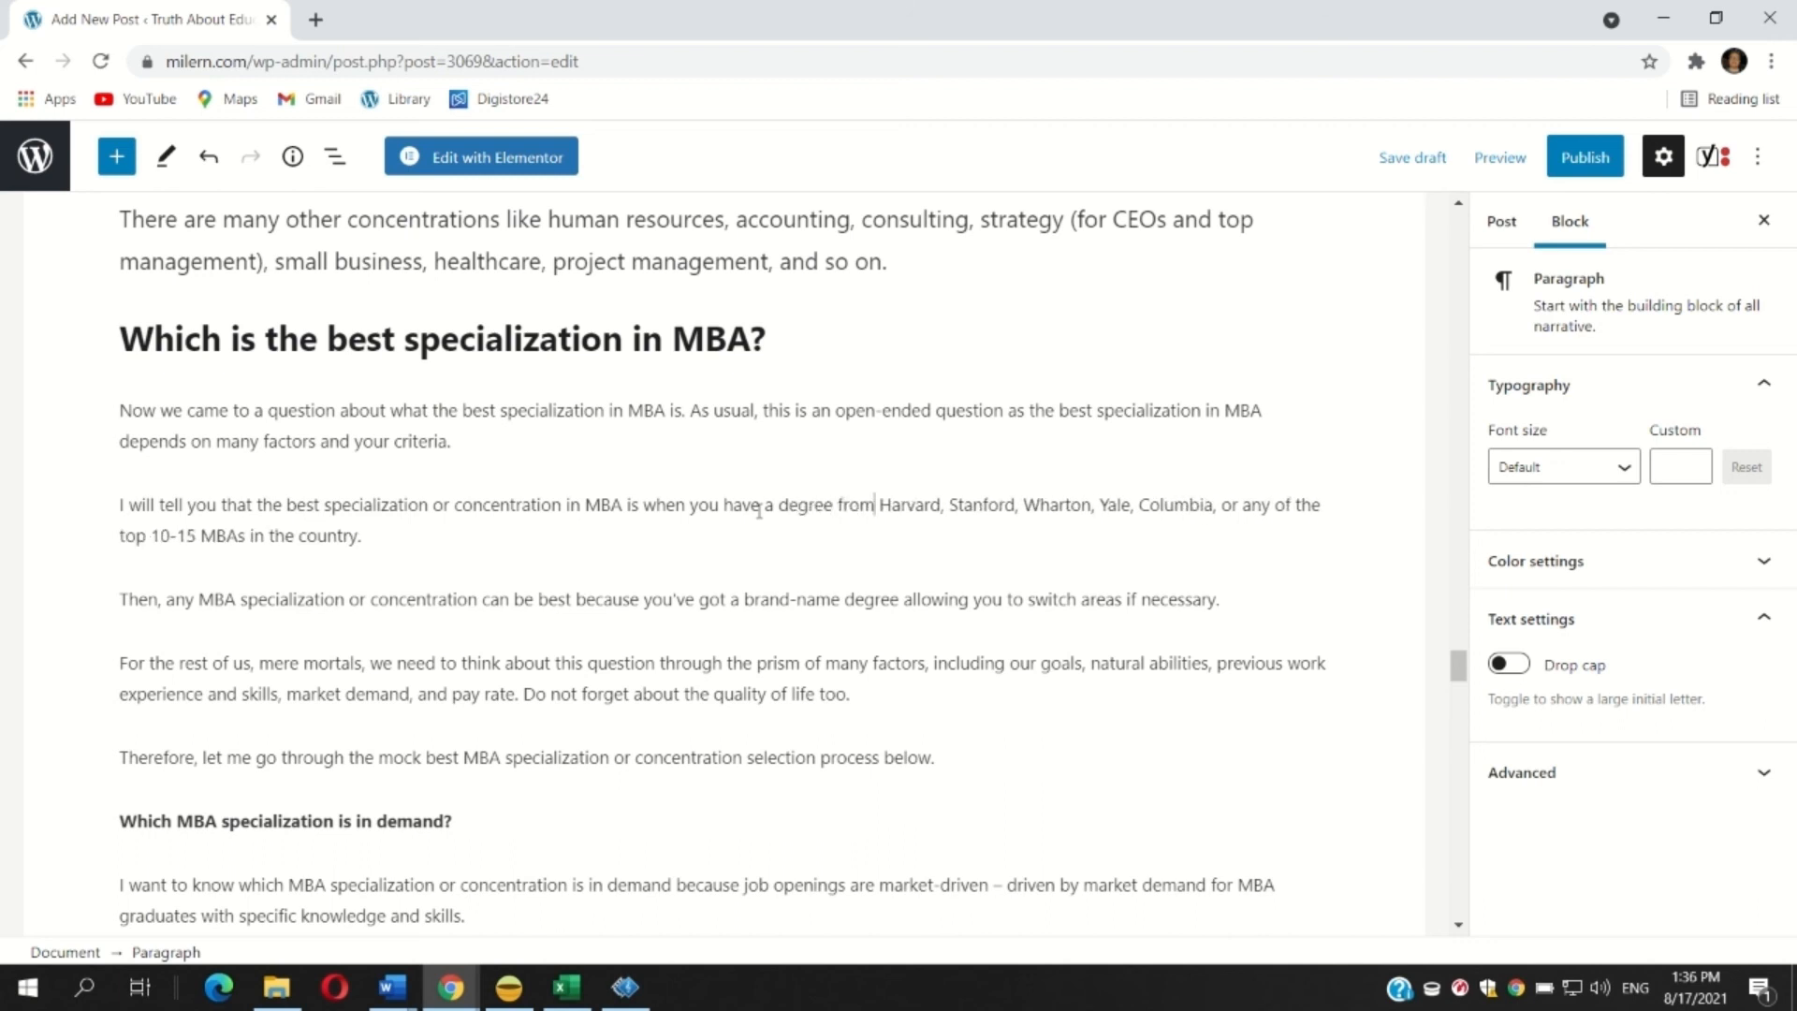
pyautogui.write(' This is half-joke,')
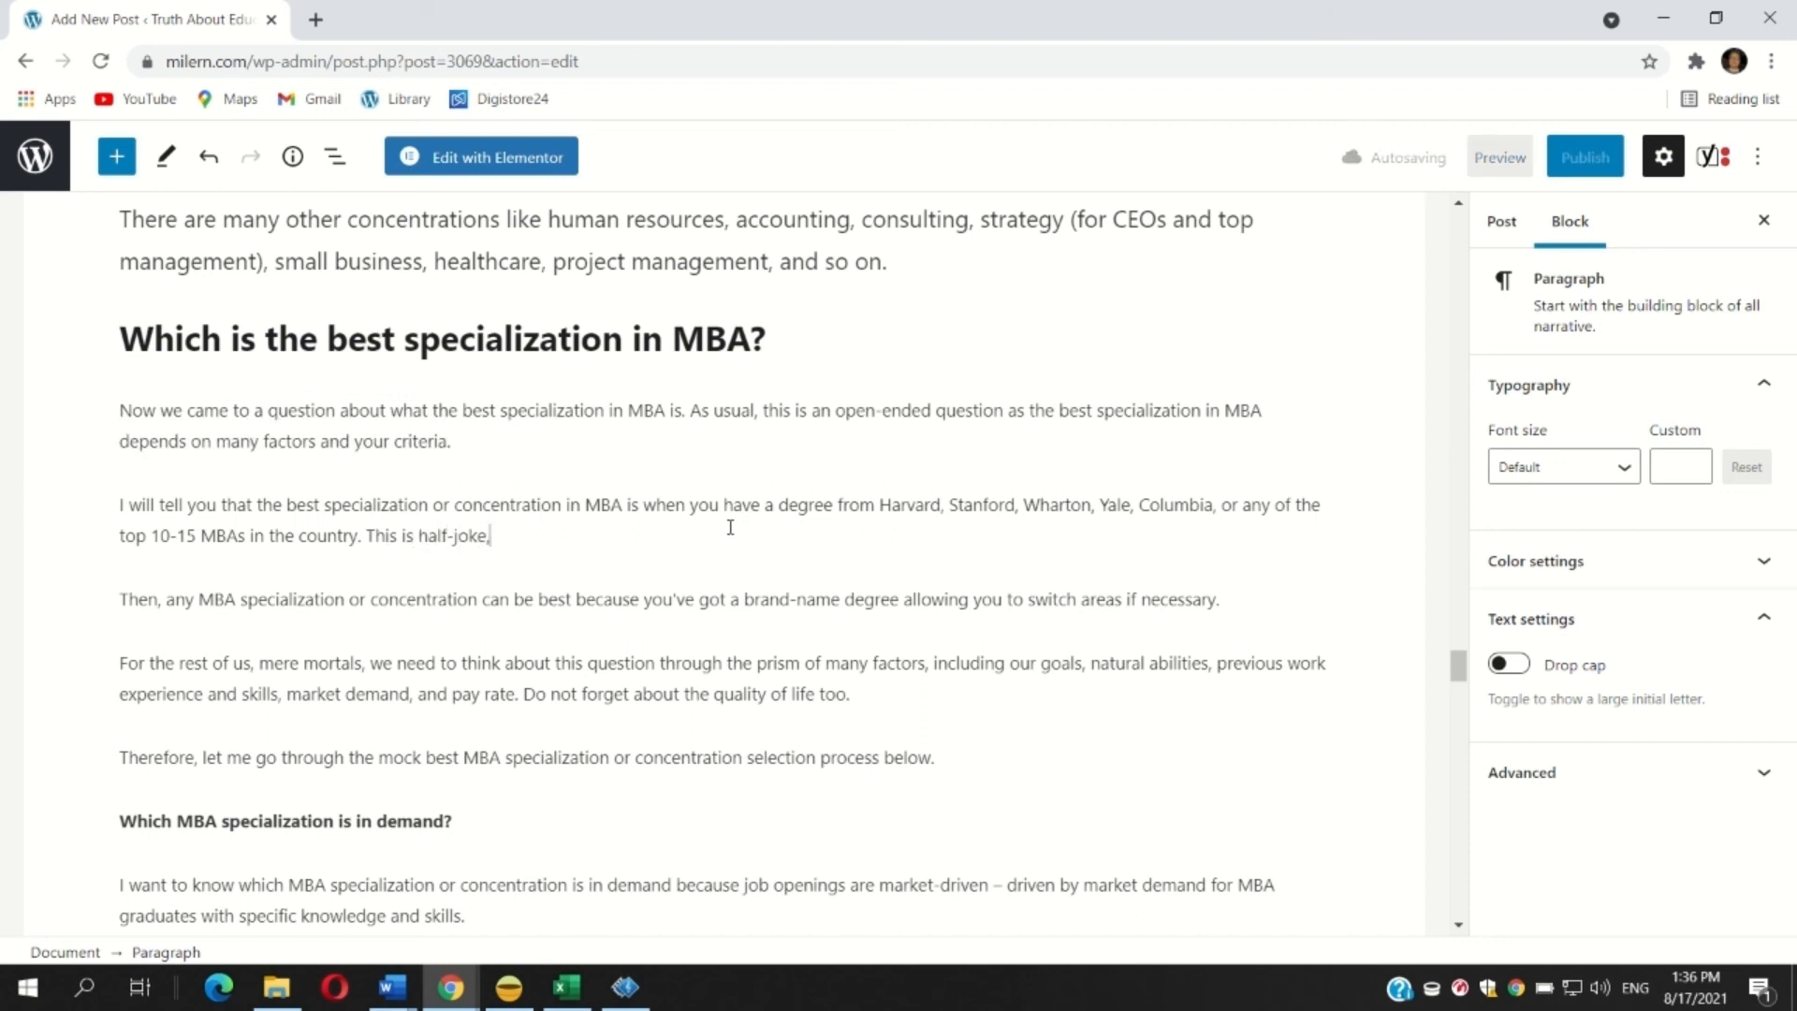
pyautogui.write(' of course.')
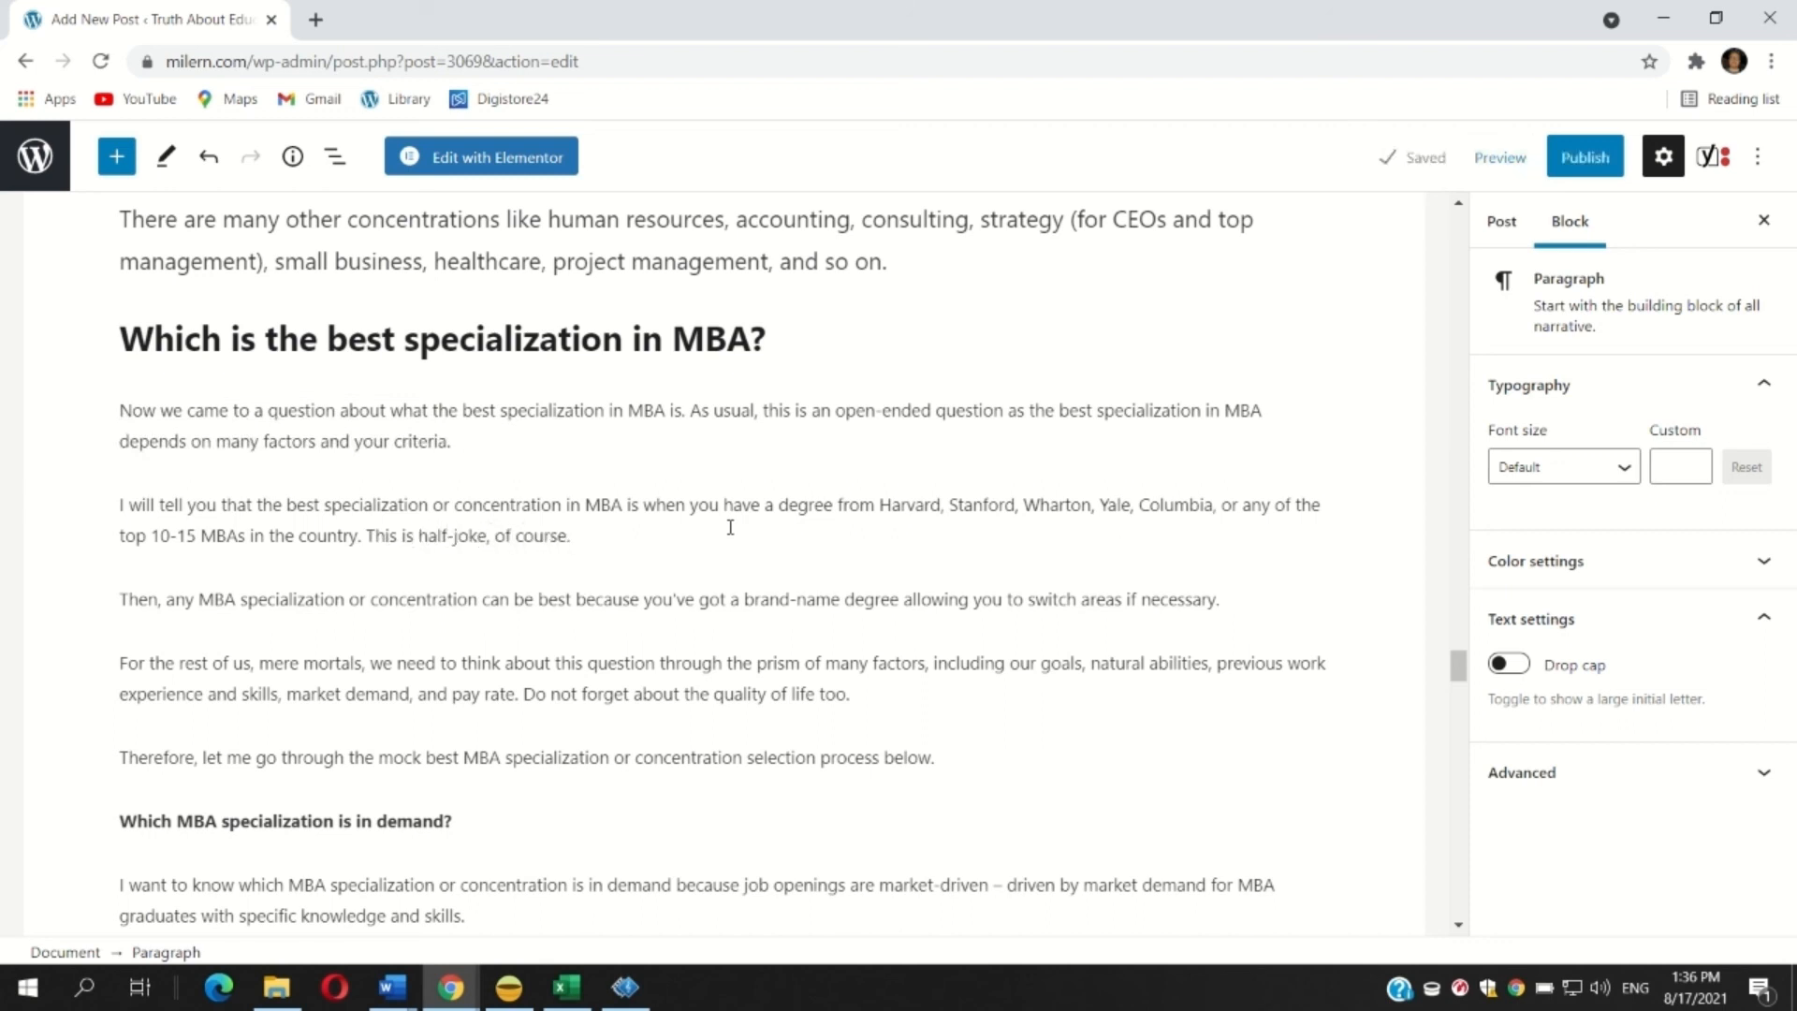
# Append the sentence 'This is half-joke, of course.' to that paragraph and change 'half' to 'semi'.
pyautogui.doubleClick(443, 535)
pyautogui.write('semi')
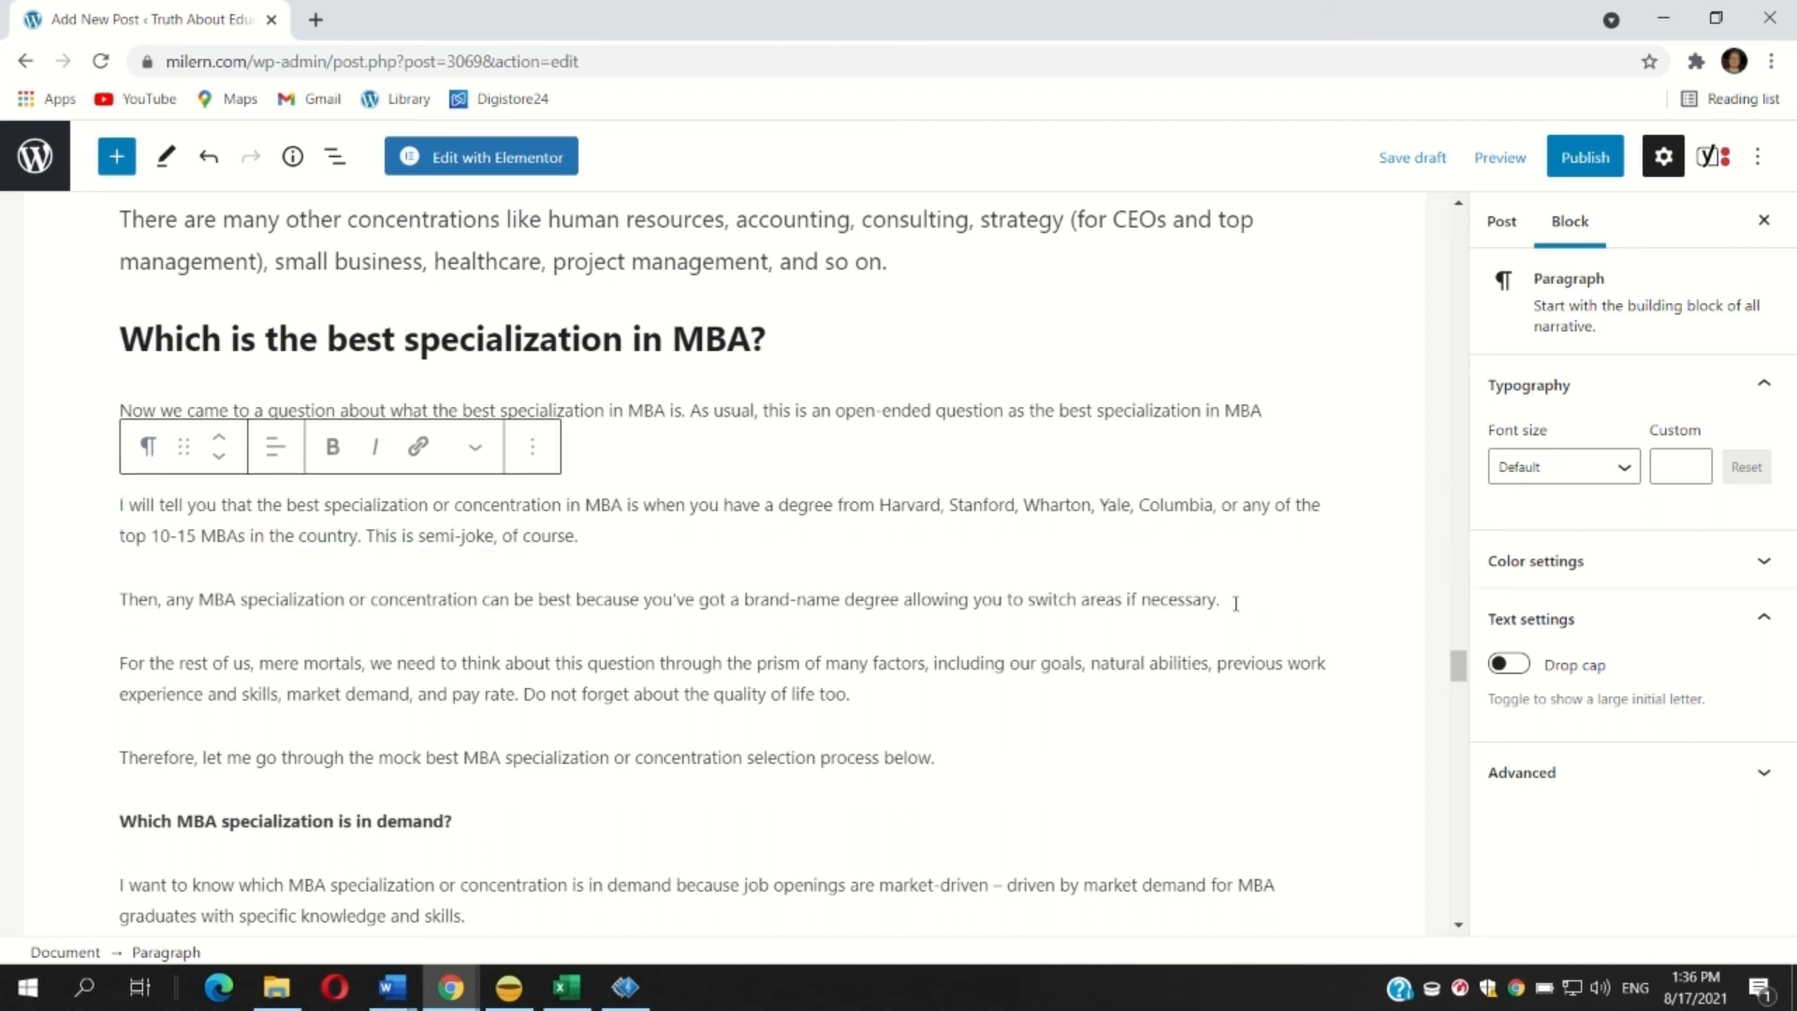
# Make the paragraph beginning 'Then, any MBA specialization' bold.
pyautogui.moveTo(1221, 599); pyautogui.dragTo(24, 611)
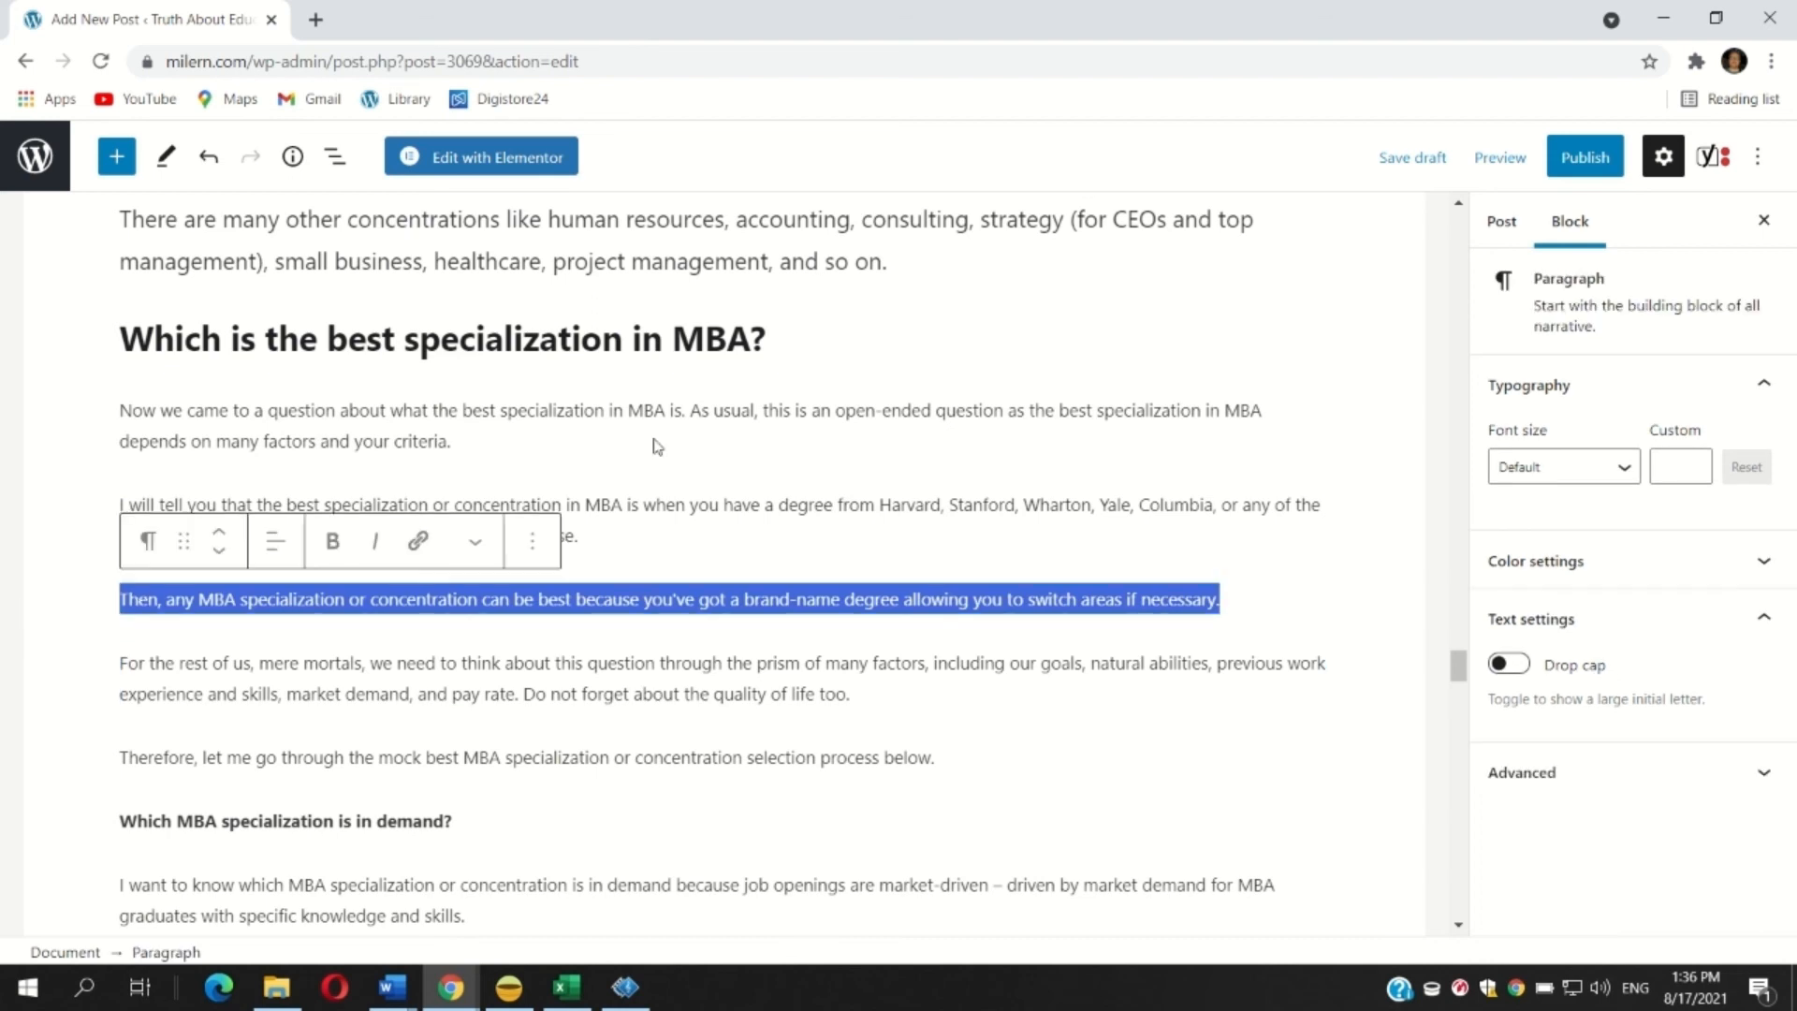
pyautogui.click(334, 543)
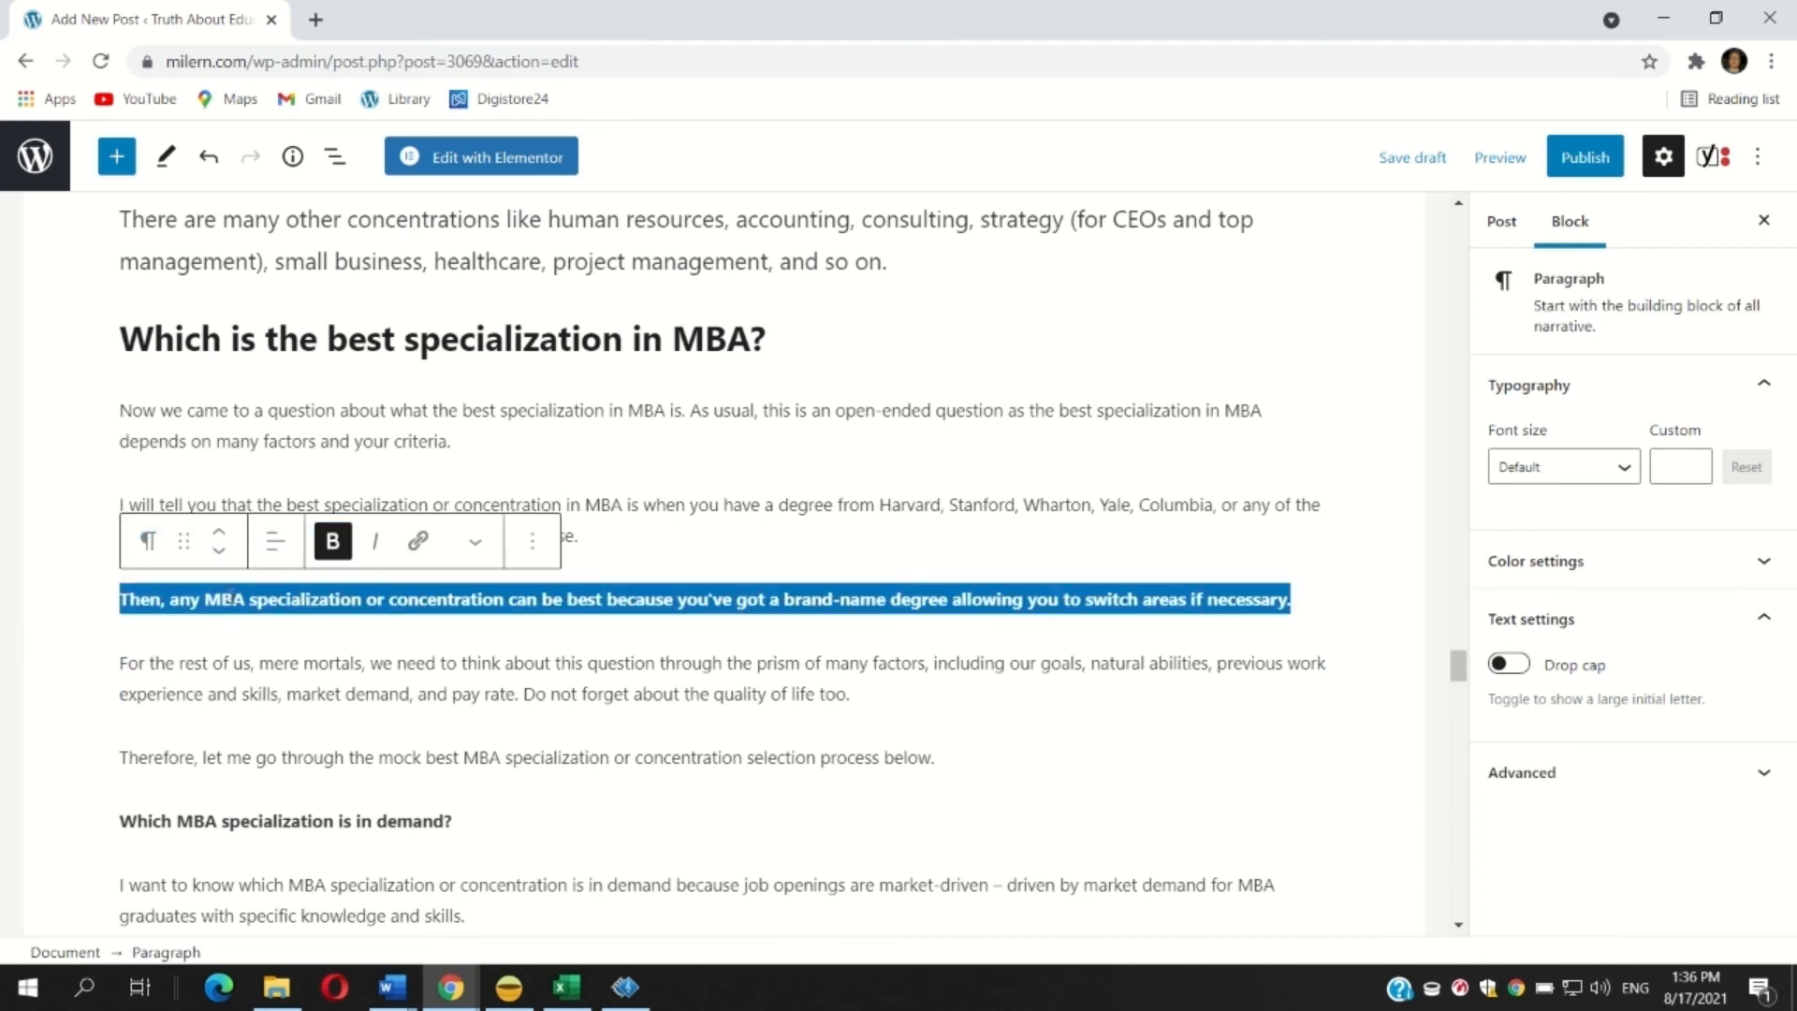
# Delete the opening 'Then, a' from the start of the bold paragraph.
pyautogui.click(176, 599)
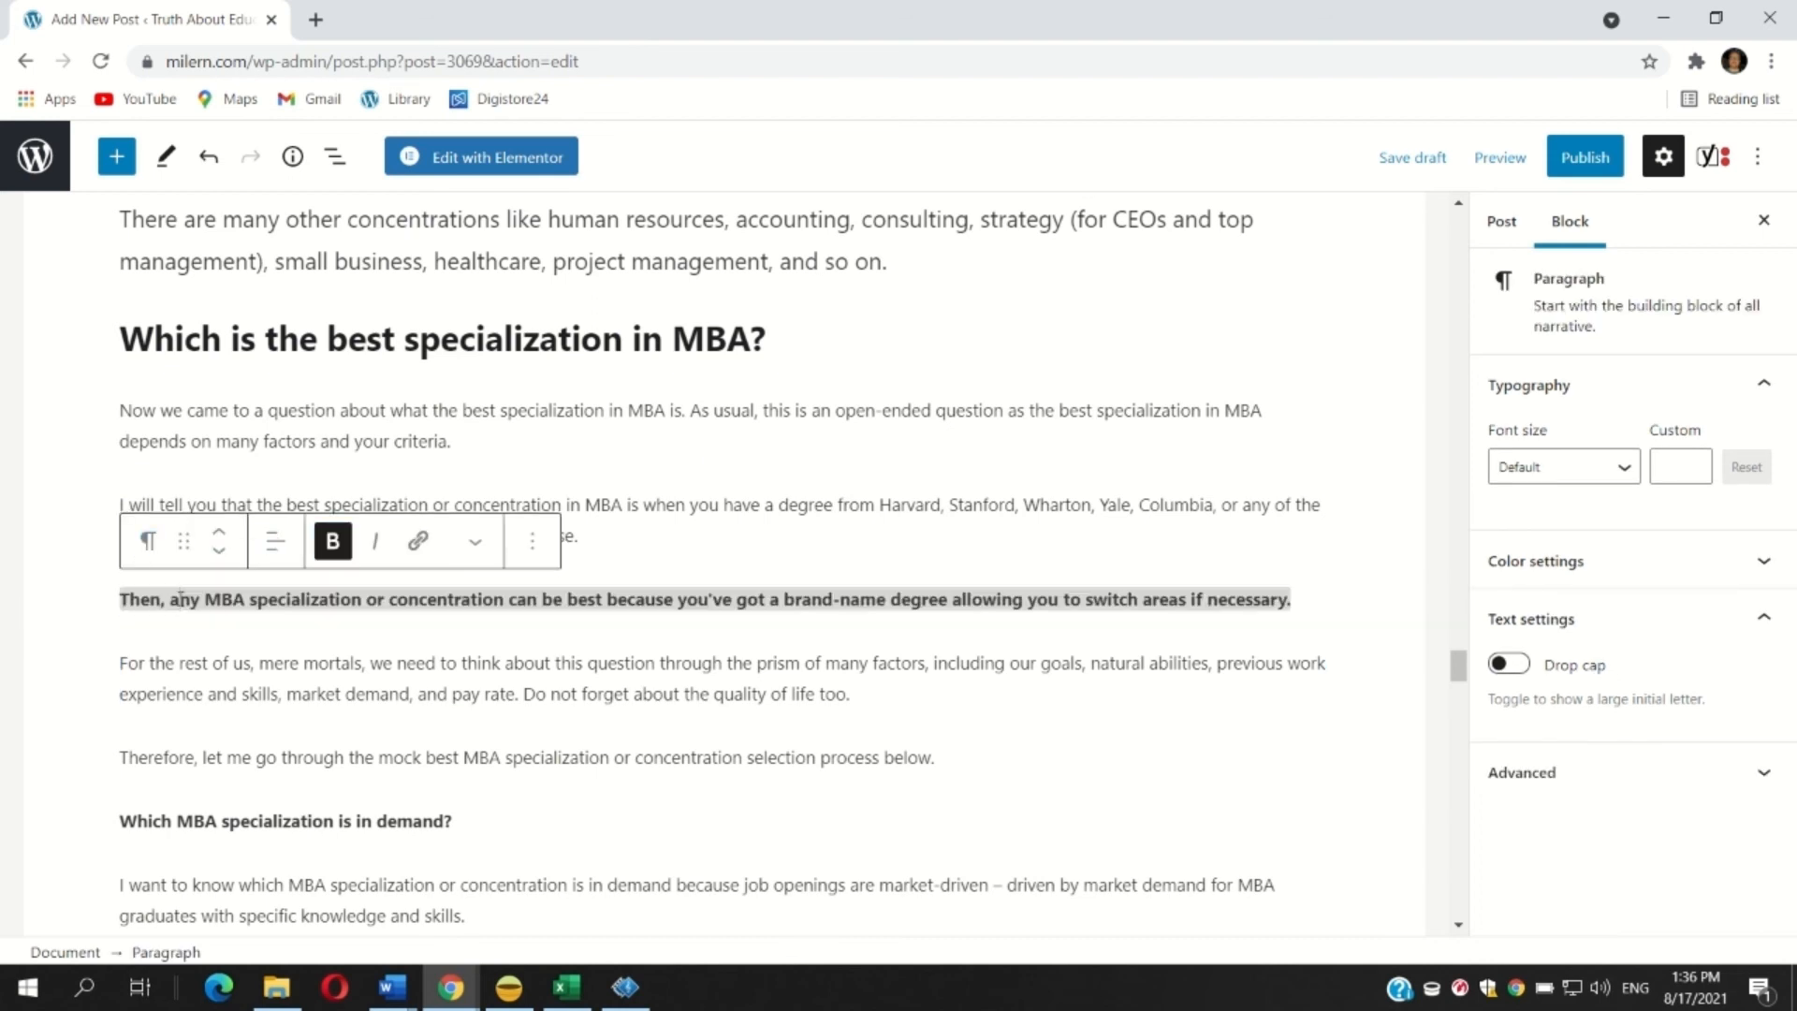
pyautogui.press('BackSpace')
pyautogui.press('BackSpace')
pyautogui.press('BackSpace')
pyautogui.press('BackSpace')
pyautogui.press('BackSpace')
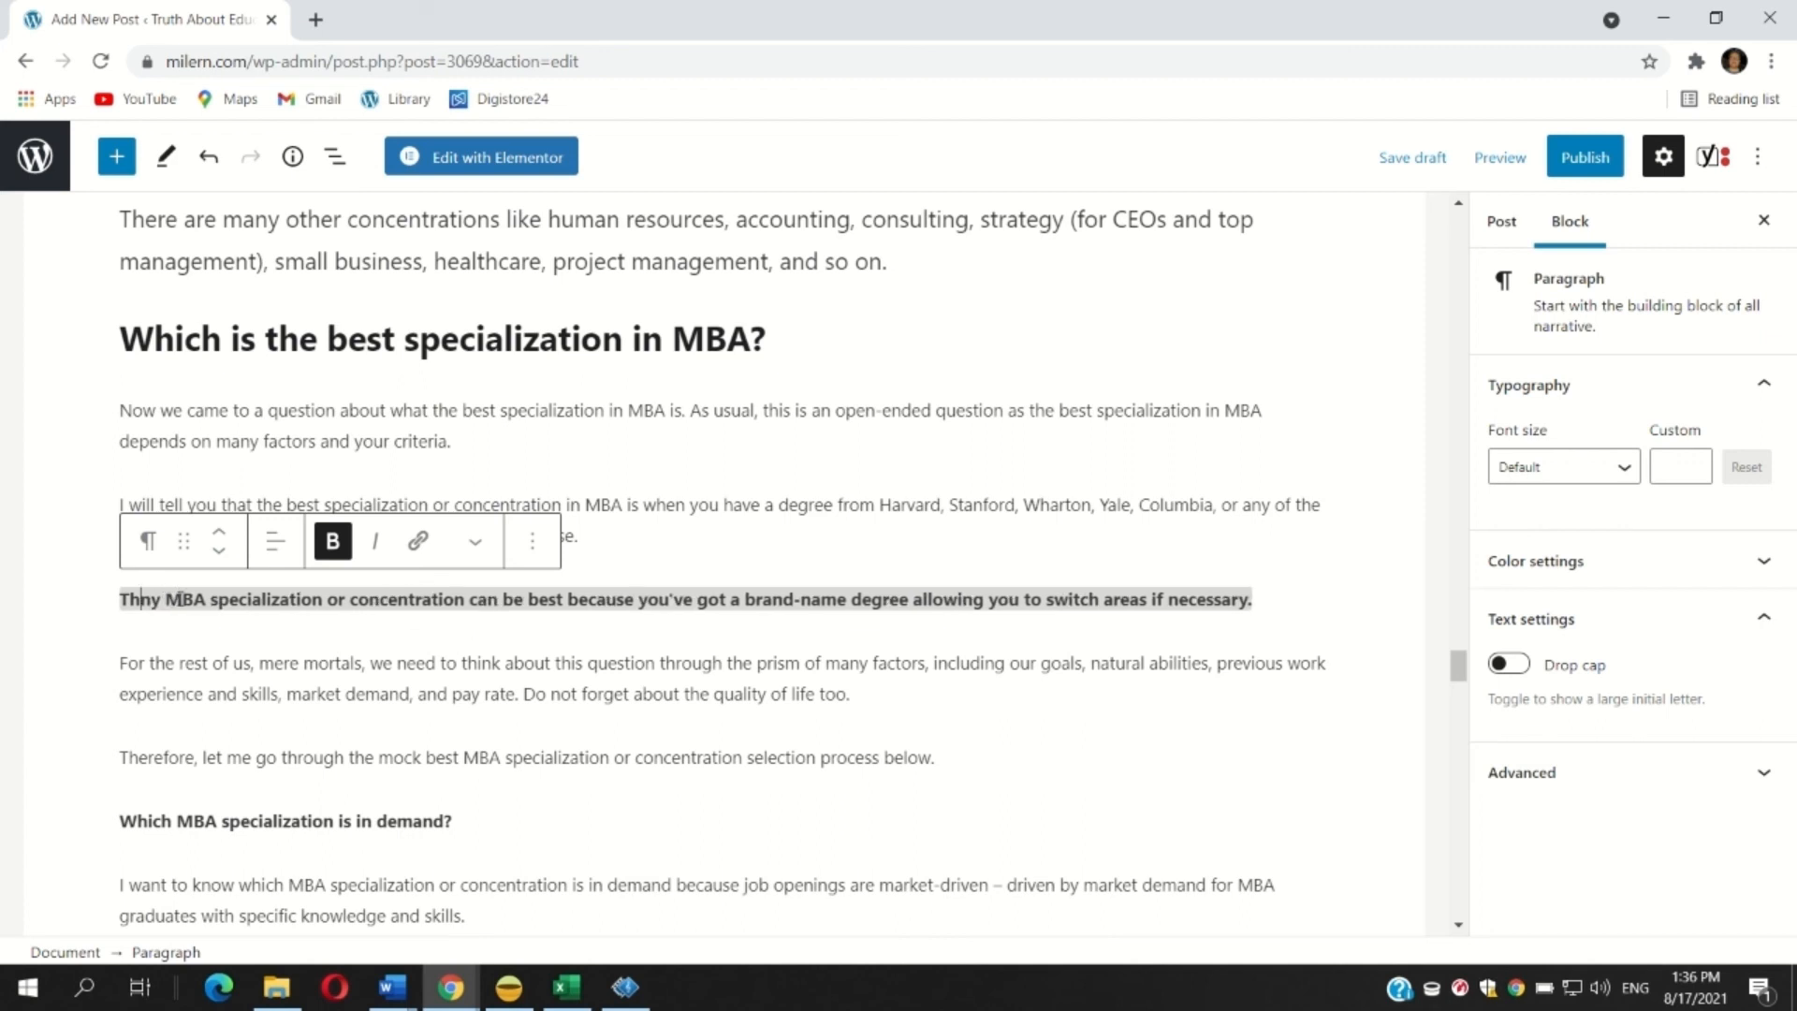